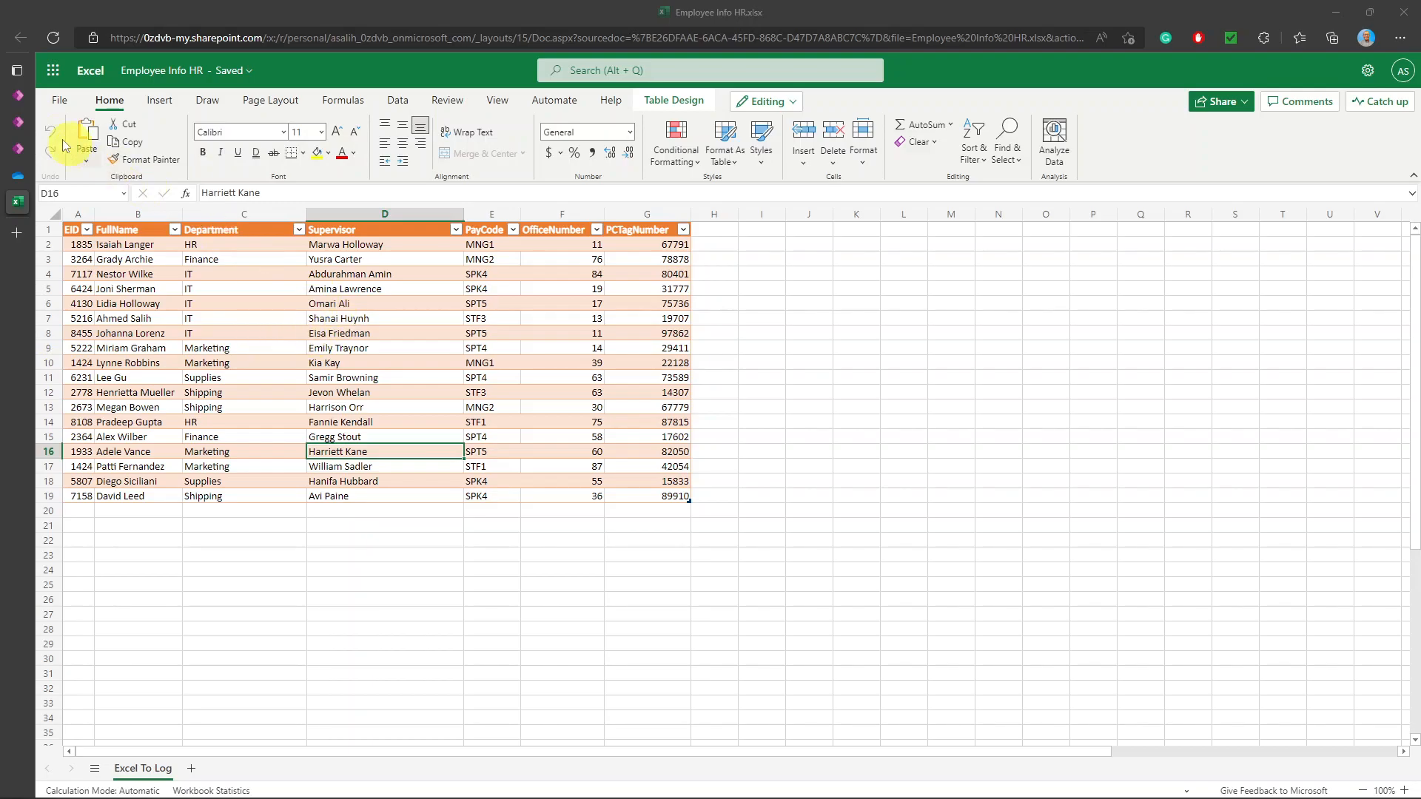
# Step: Switch to Power Apps and filter the Employee History Log Dataverse table's columns to names containing "demo"
pyautogui.moveTo(24, 120)
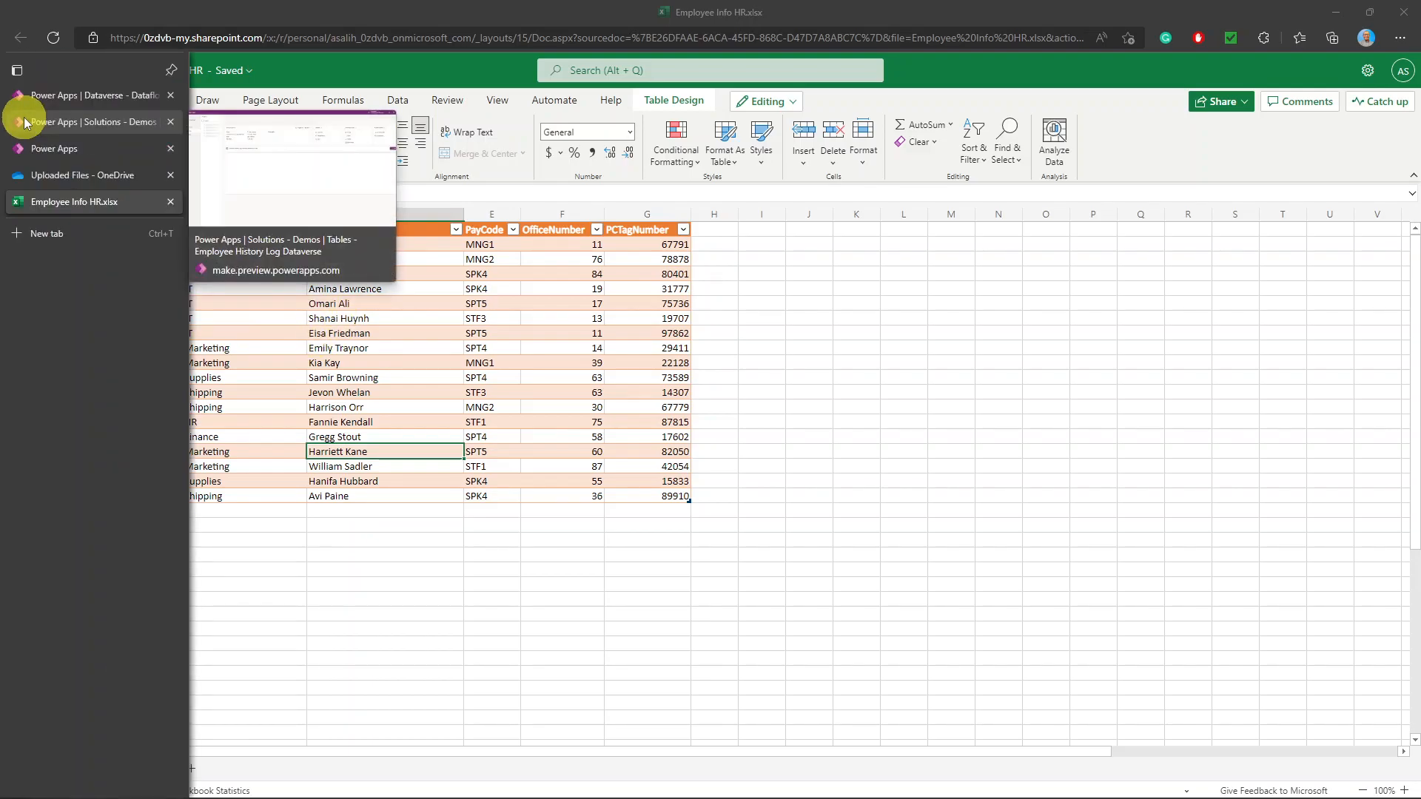
pyautogui.click(25, 122)
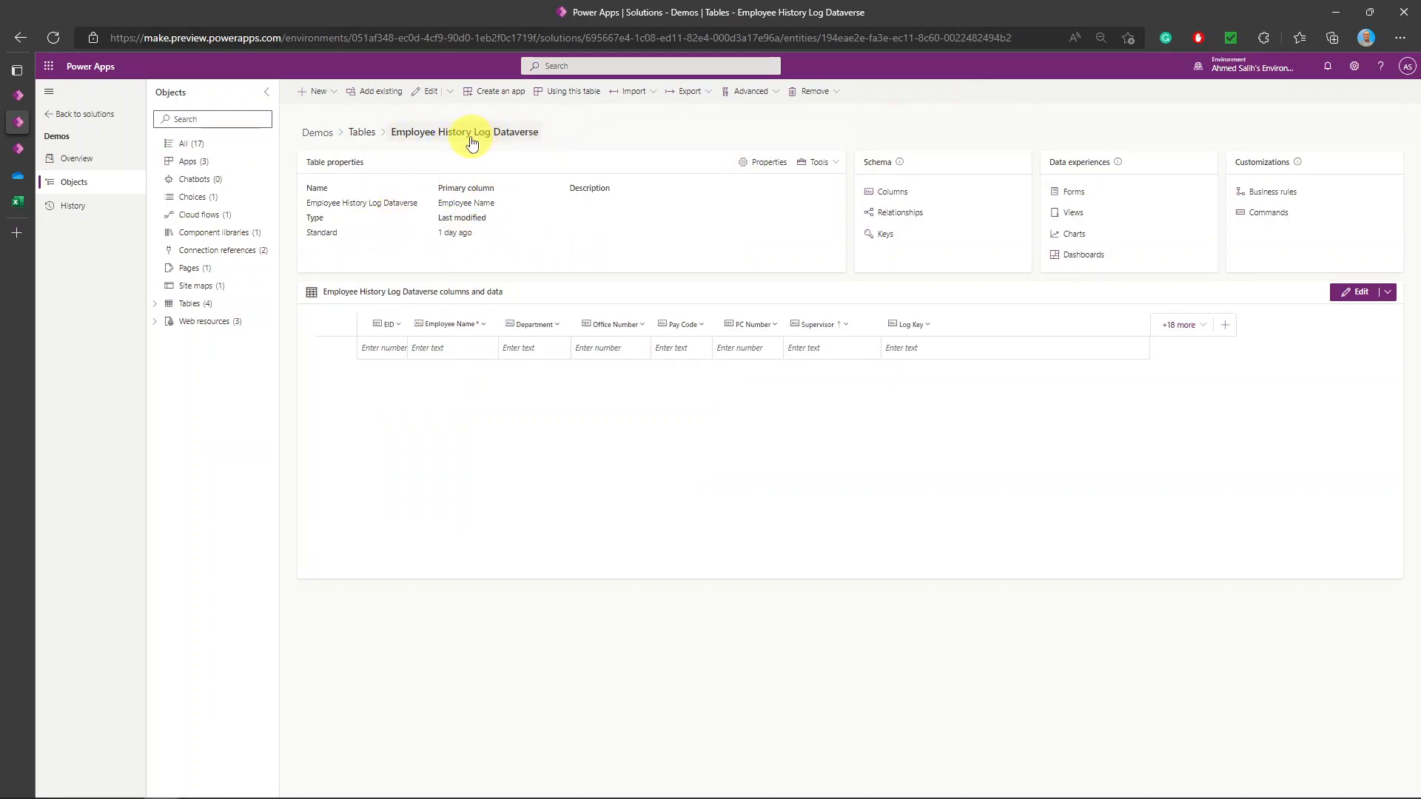
pyautogui.click(893, 197)
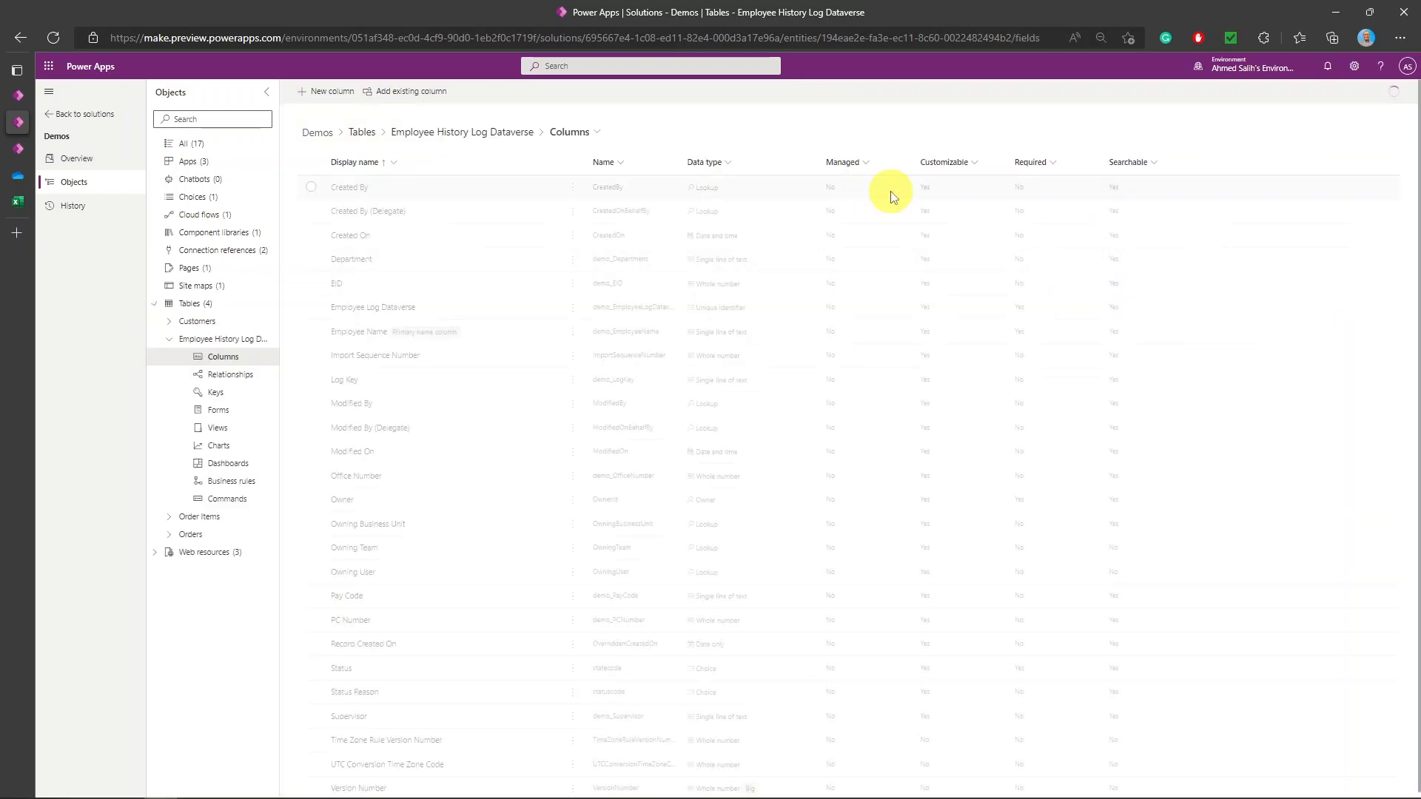
pyautogui.click(620, 166)
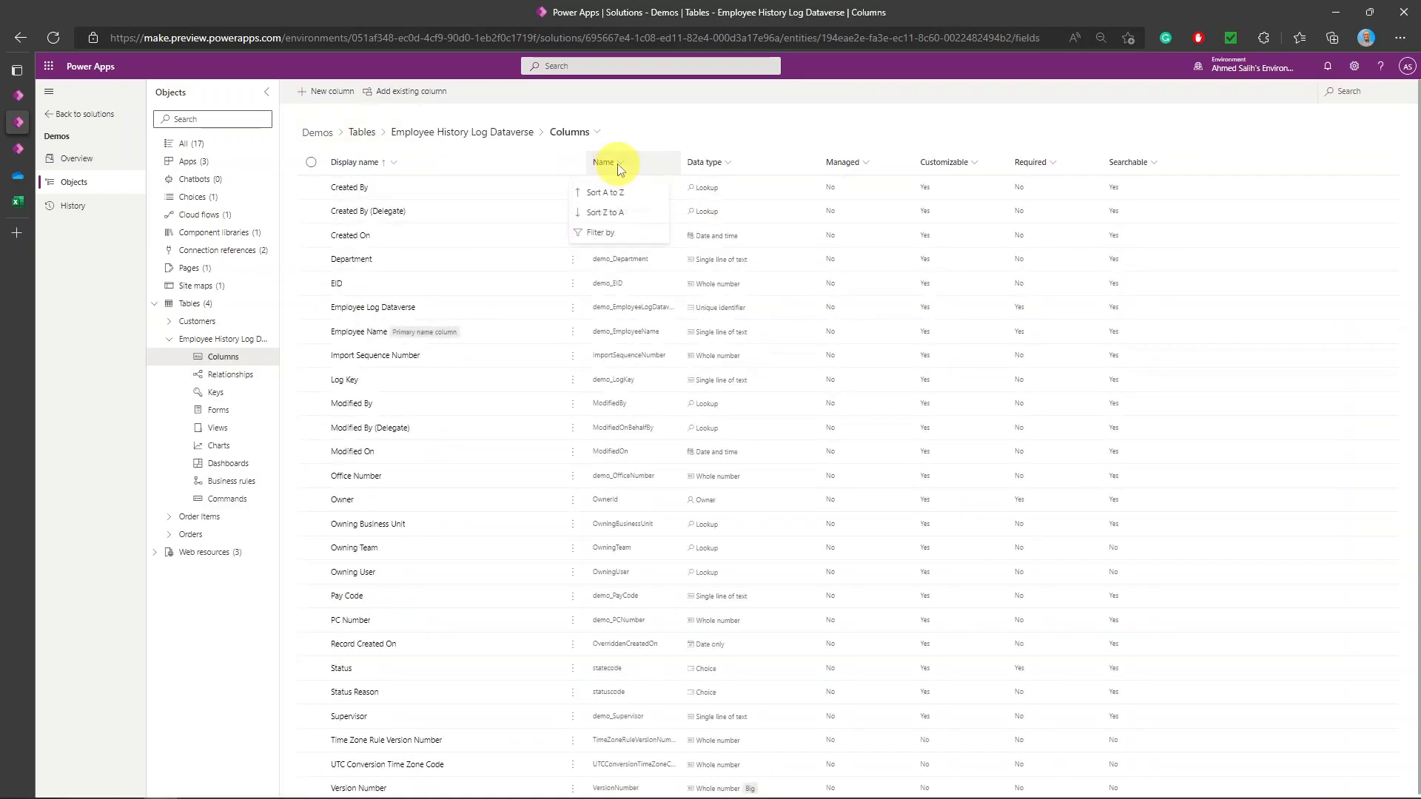
pyautogui.click(611, 231)
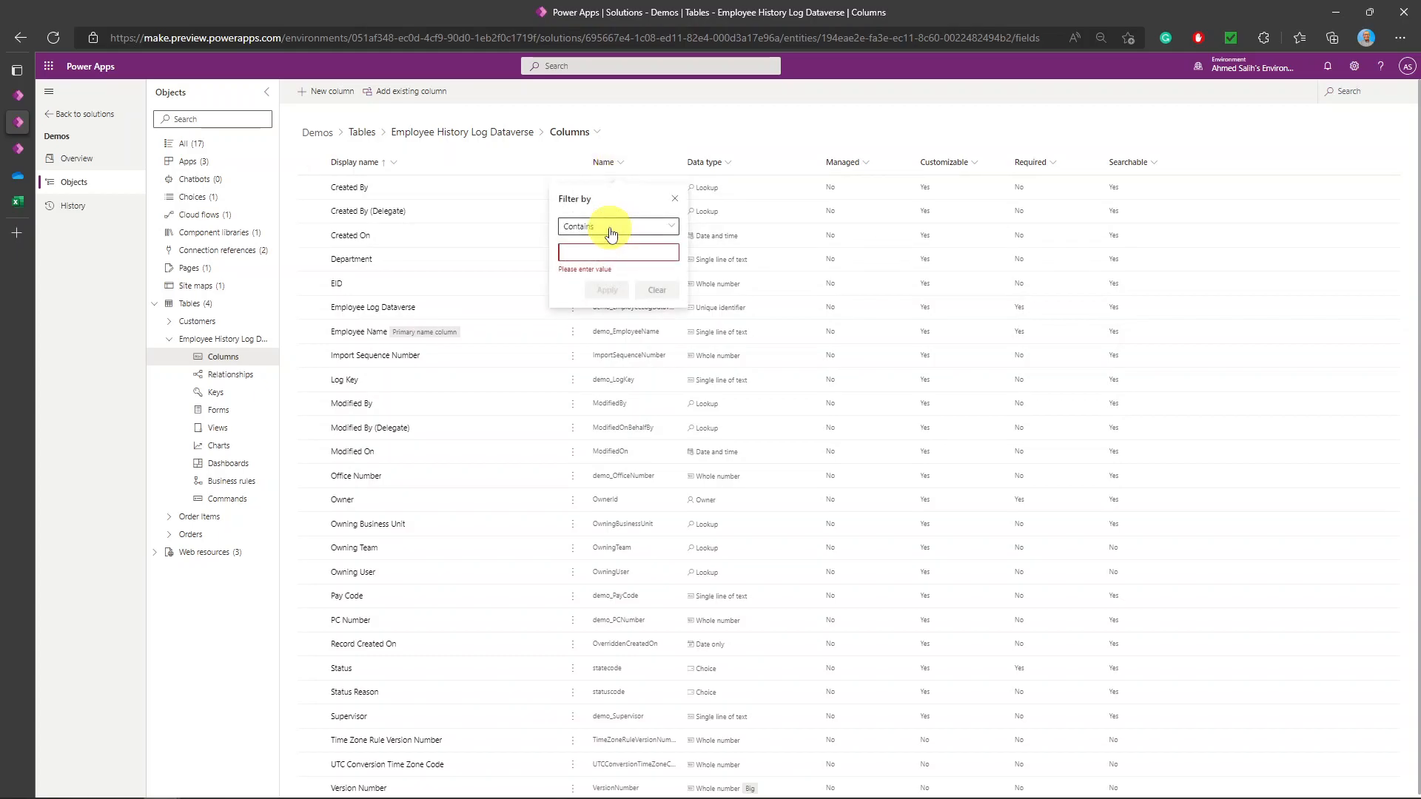
pyautogui.write('demo')
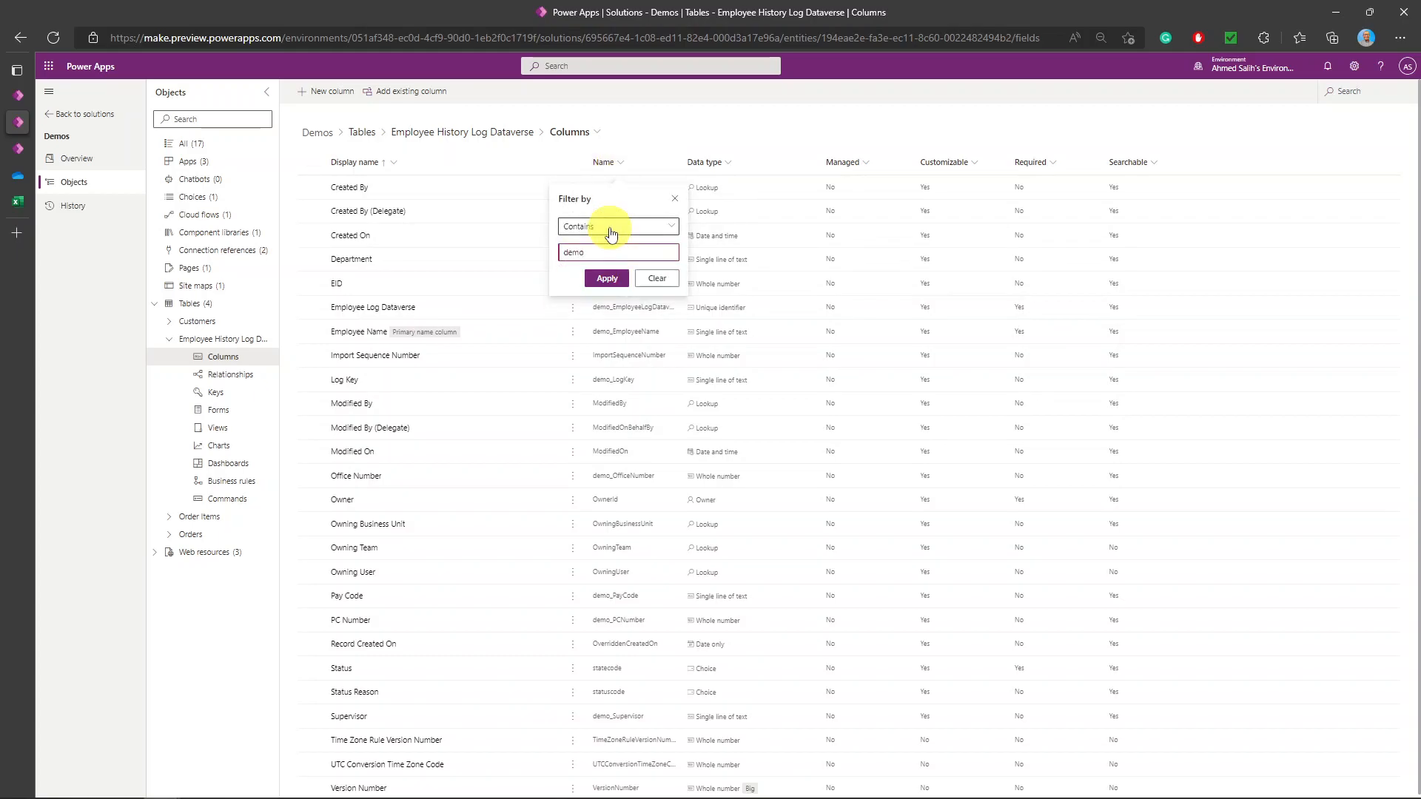
pyautogui.click(606, 279)
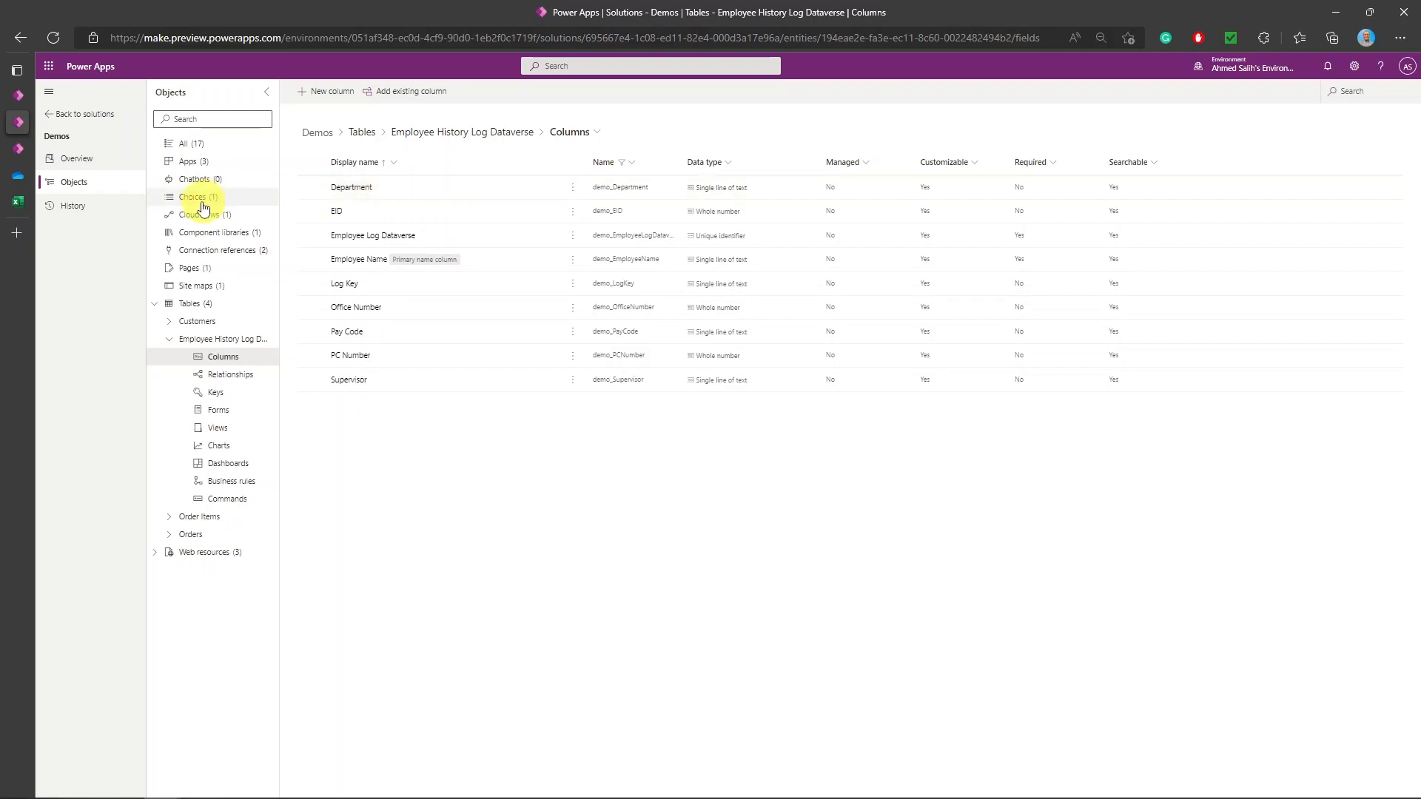
# Step: Compare the Excel workbook's headers with the Dataverse table's columns, including Log Key, and view the table's data grid
pyautogui.click(22, 206)
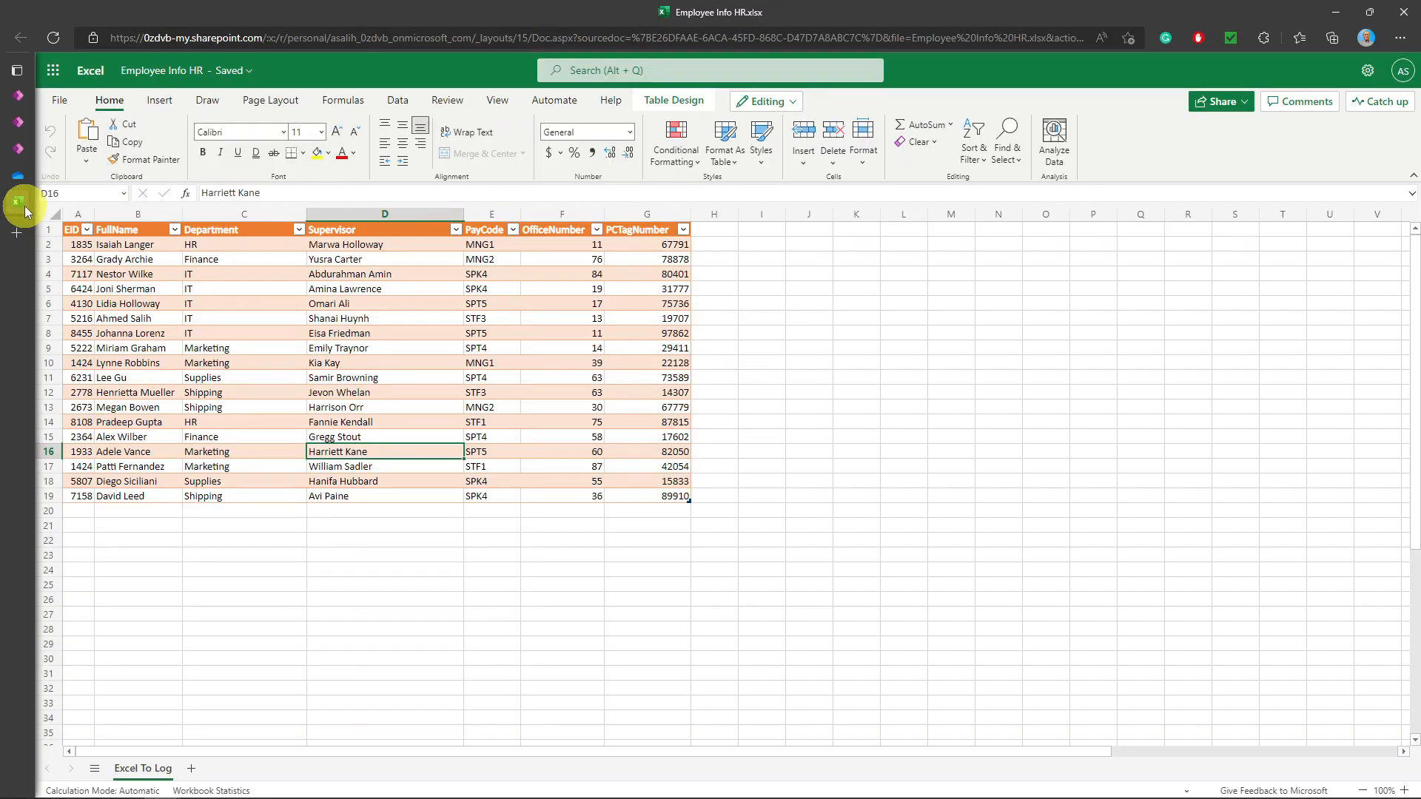
pyautogui.click(23, 126)
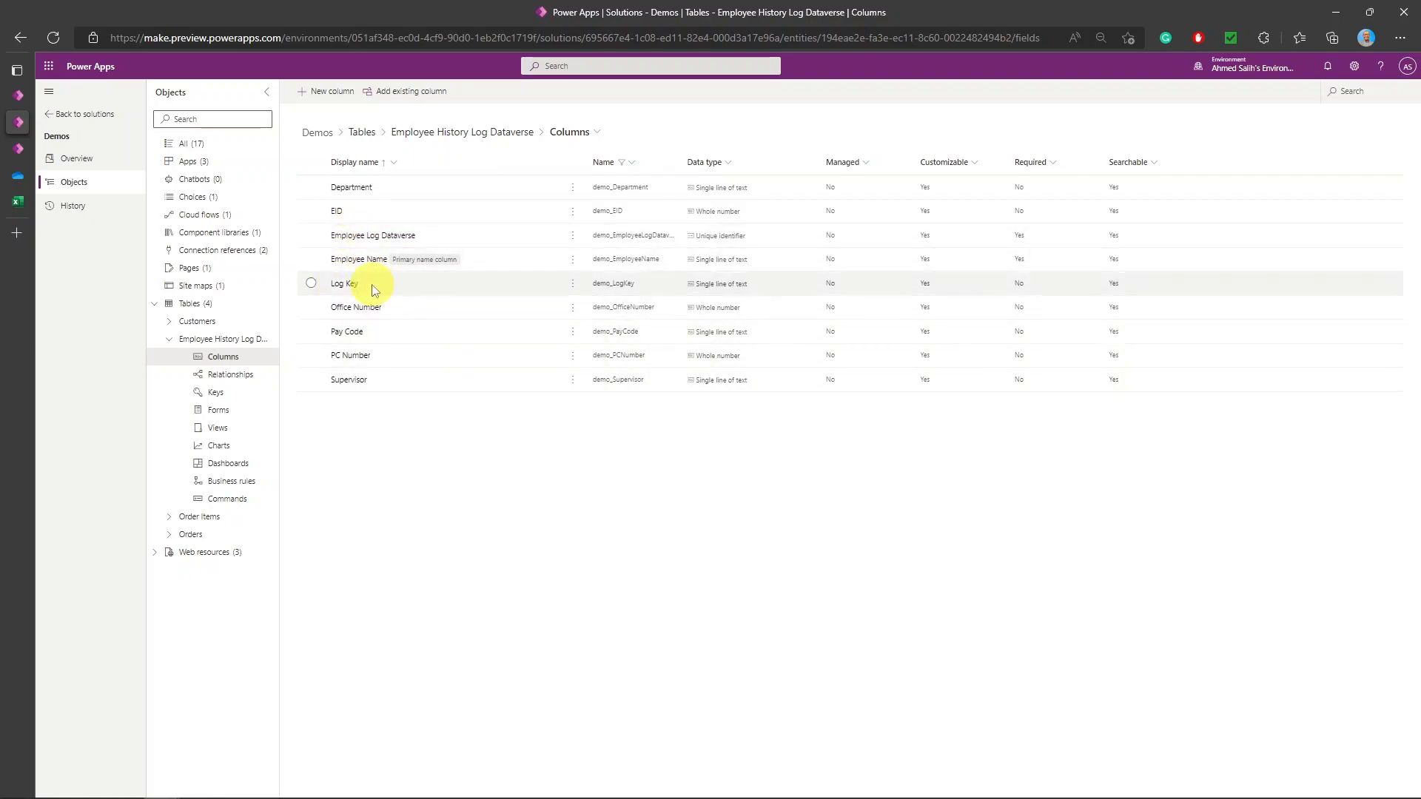
pyautogui.click(326, 292)
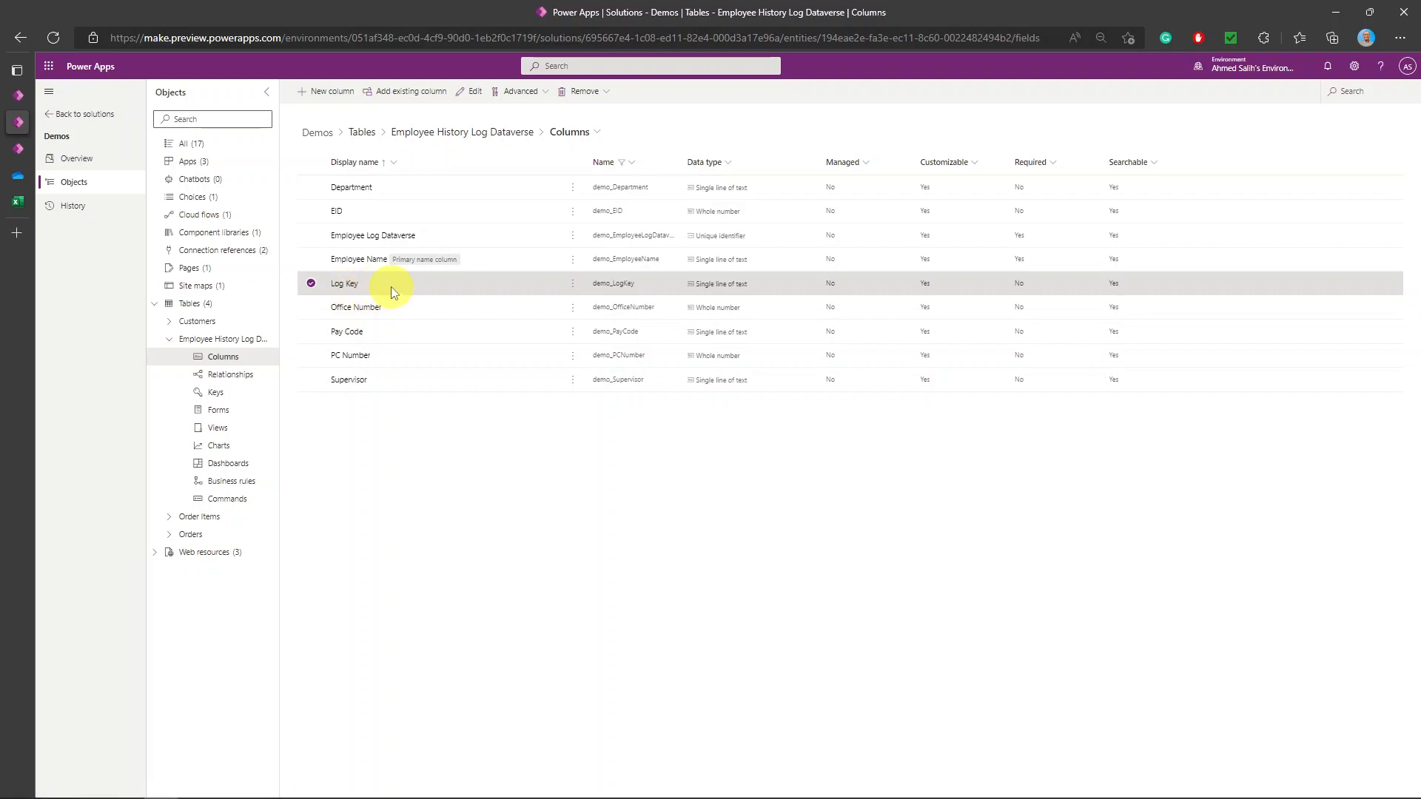
pyautogui.click(311, 284)
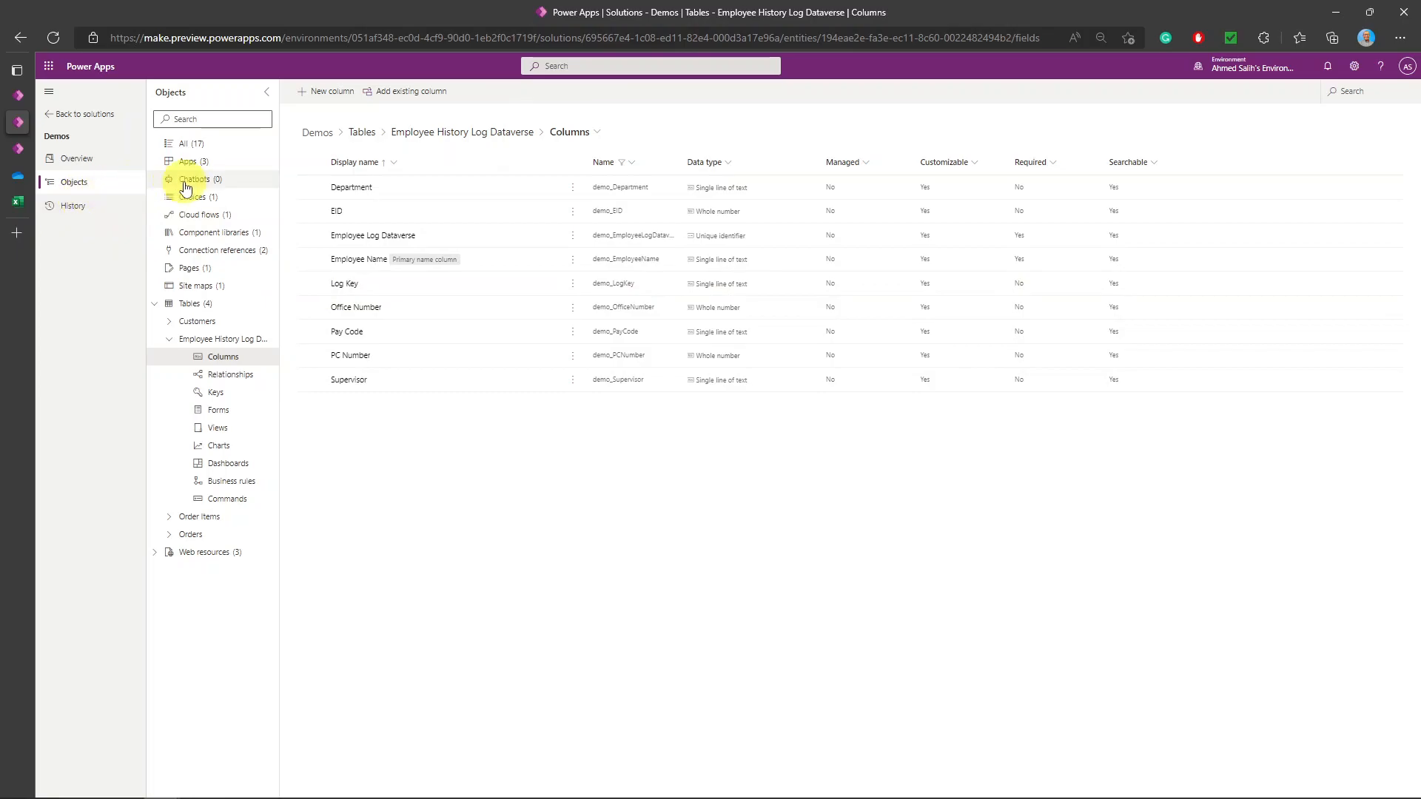
pyautogui.click(18, 150)
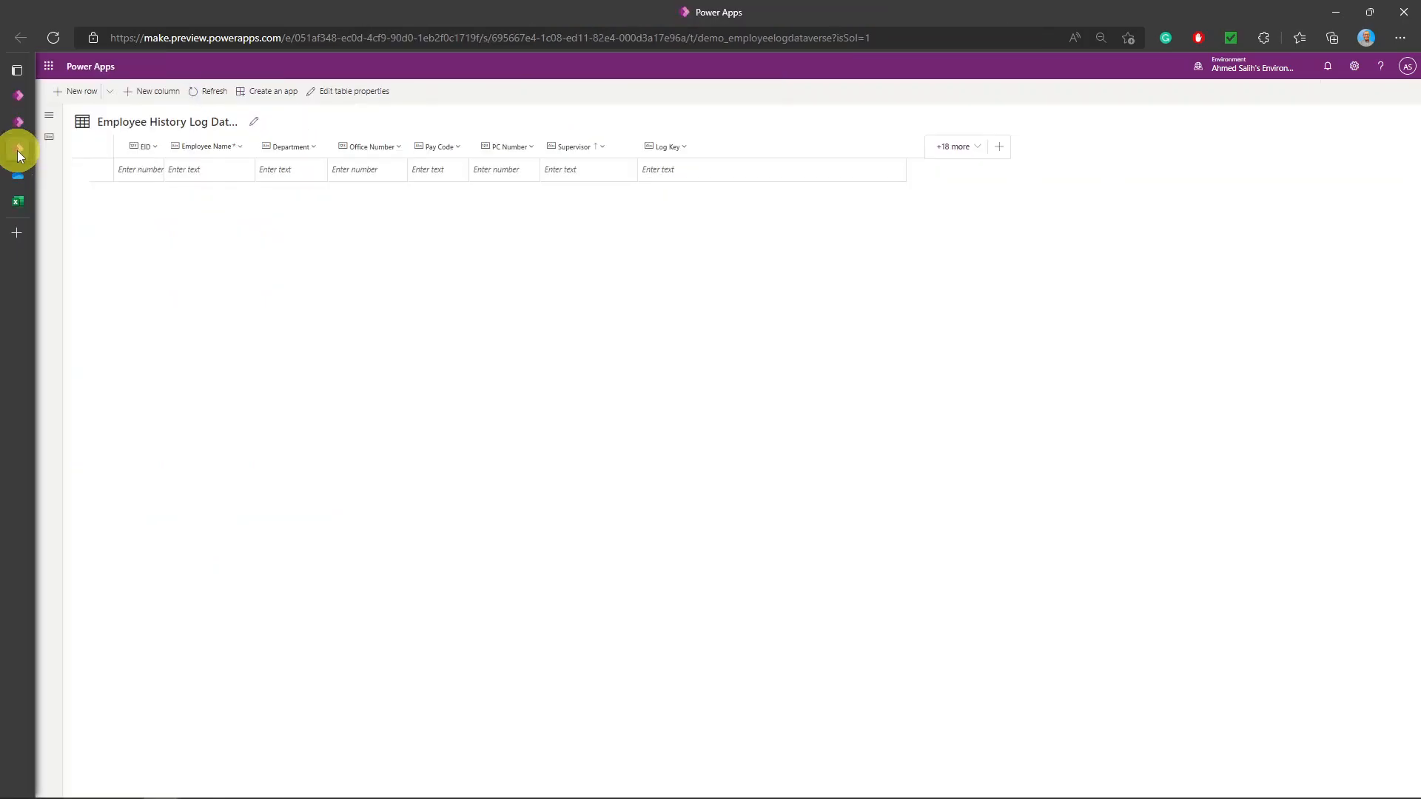
# Step: Create a new dataflow named "Employee HR Histrory Log DataFlow" from the Dataverse Dataflows page
pyautogui.click(17, 98)
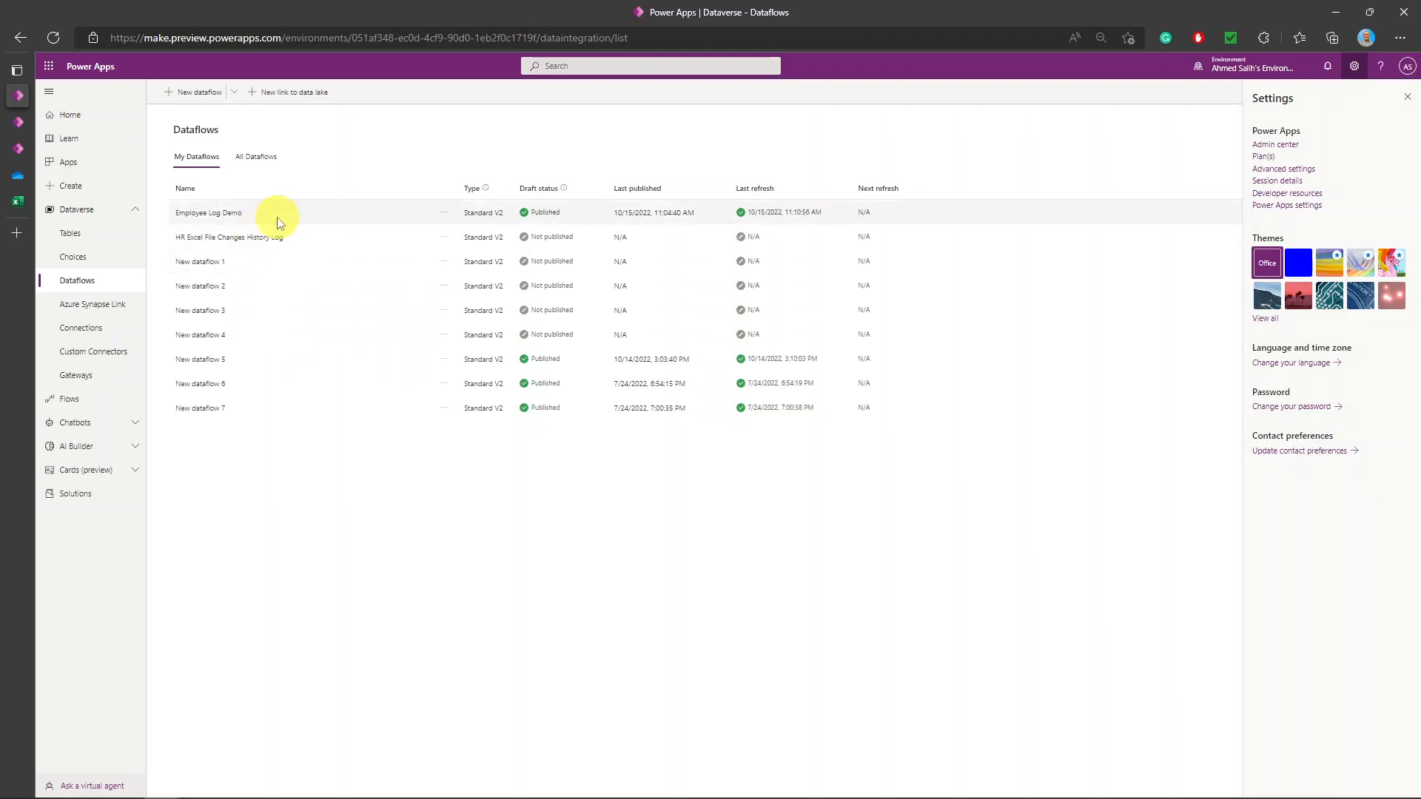
pyautogui.click(198, 92)
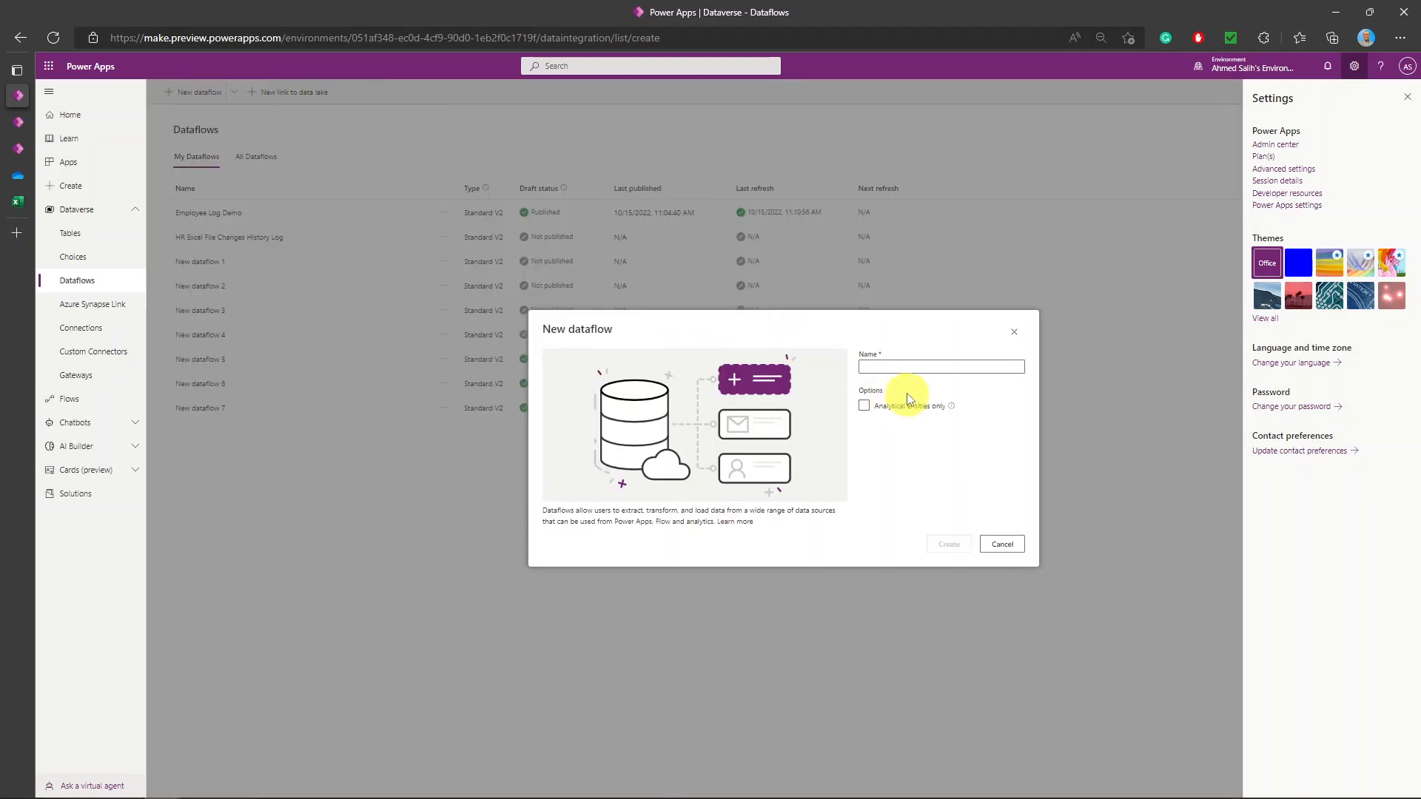
pyautogui.click(883, 364)
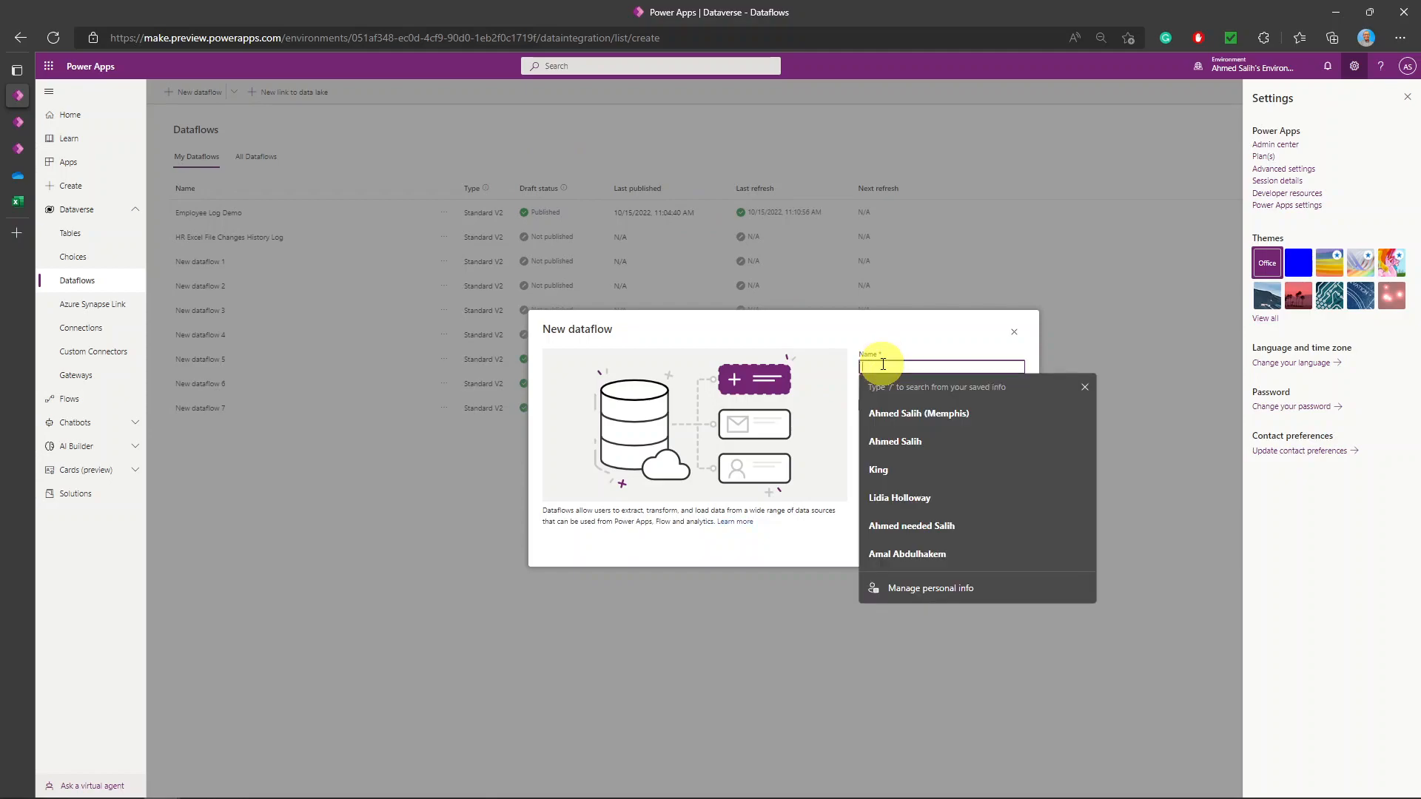
pyautogui.write('Employee')
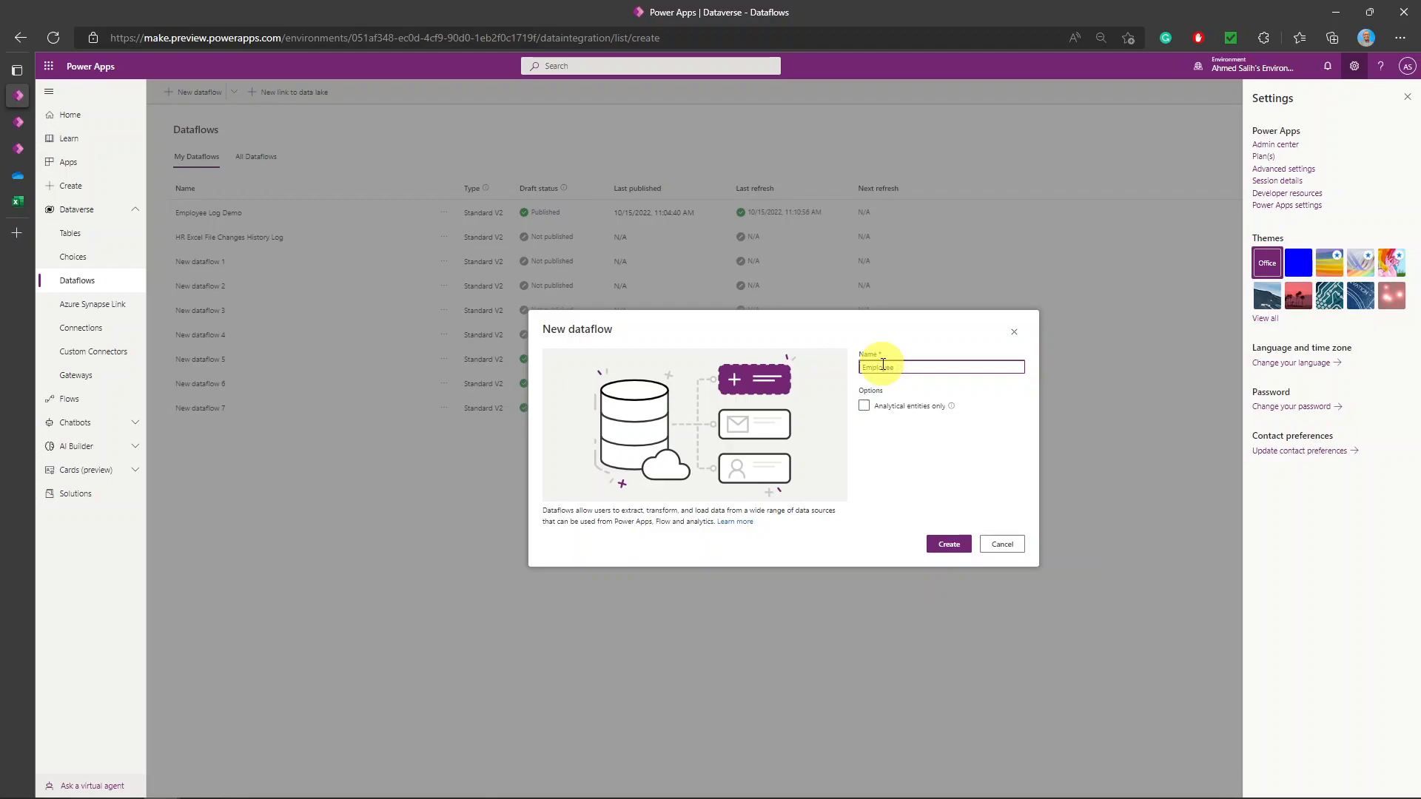
pyautogui.write('HR Histrory Log DataFlow')
pyautogui.click(948, 544)
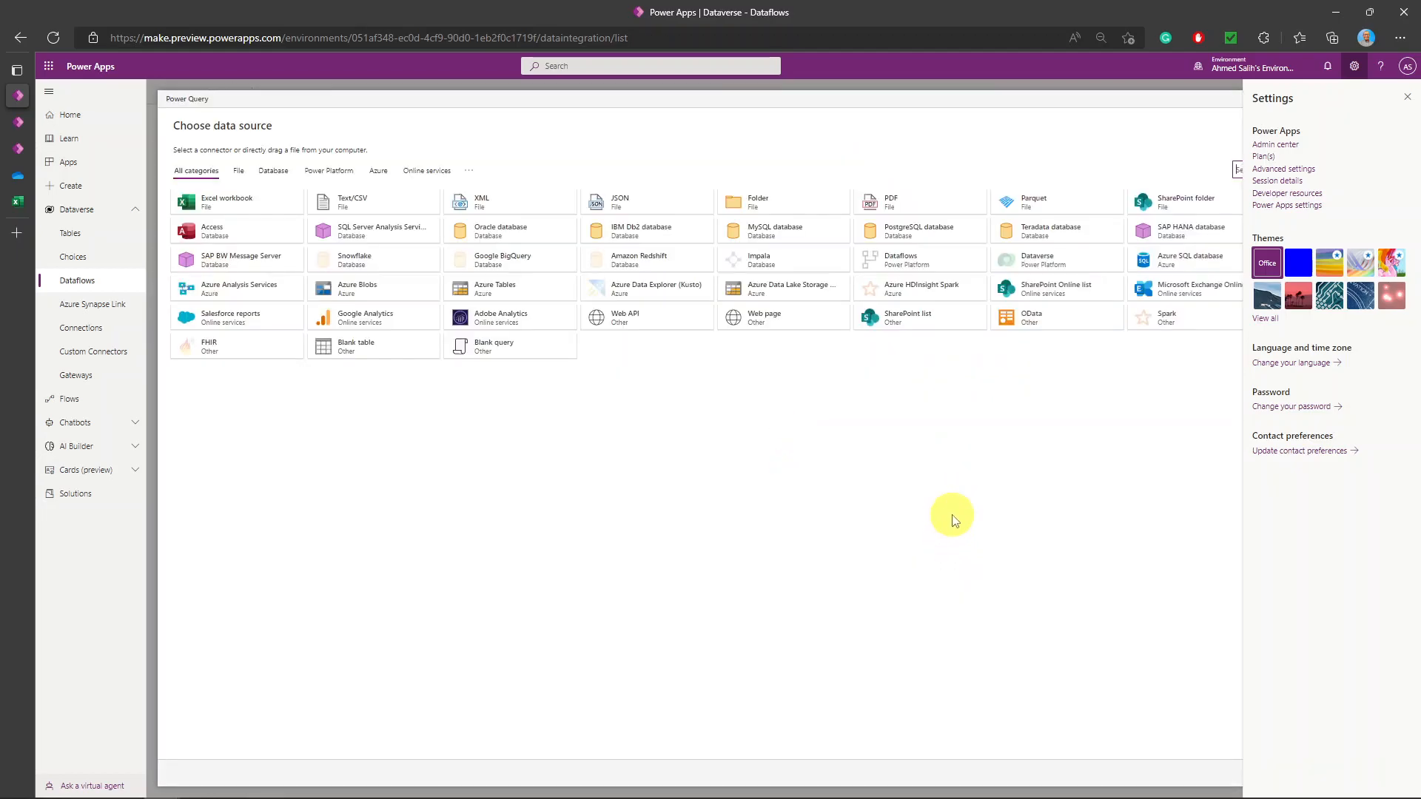
# Step: Check the Employee Info HR workbook in Excel and its OneDrive Uploaded Files location, and return to the dataflow's data source selection
pyautogui.click(22, 204)
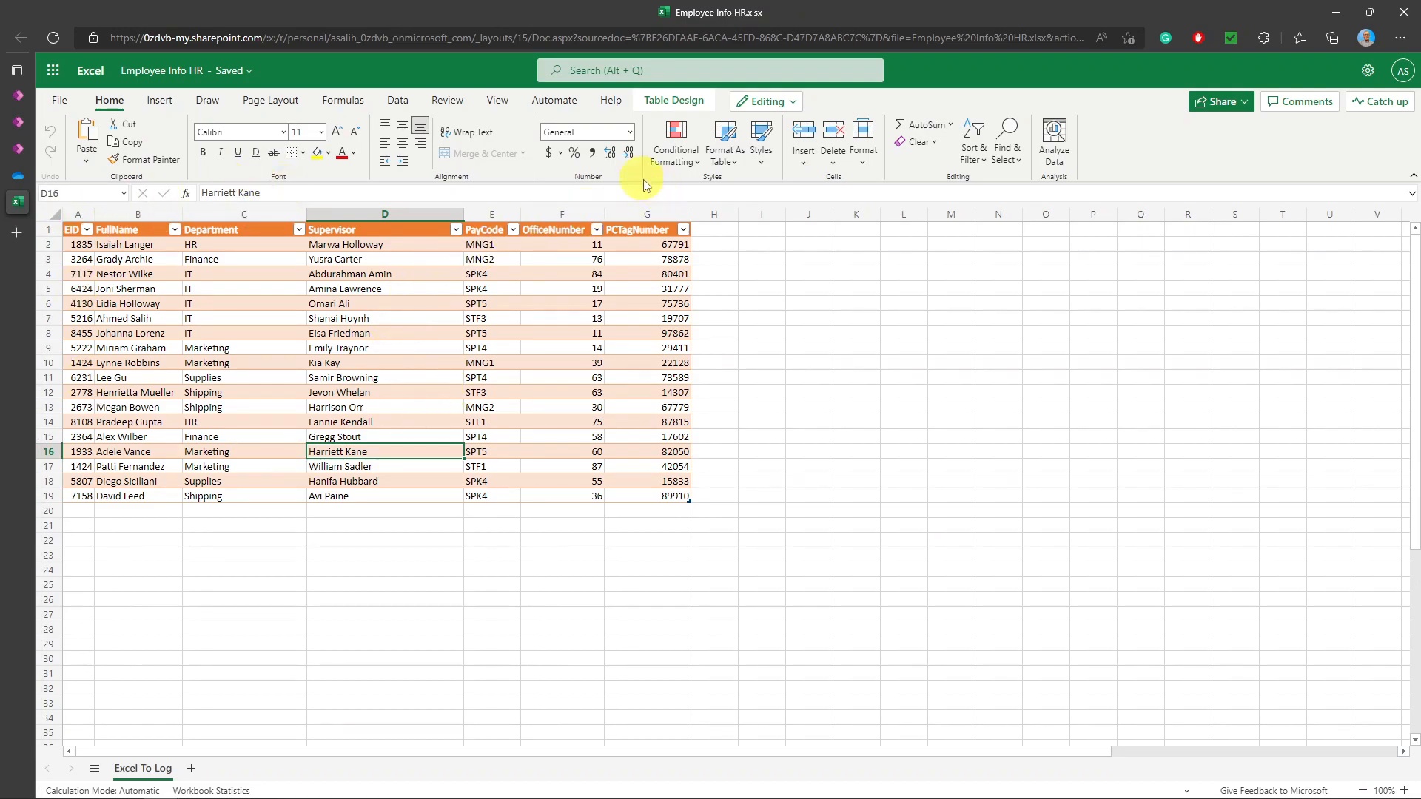
pyautogui.click(20, 178)
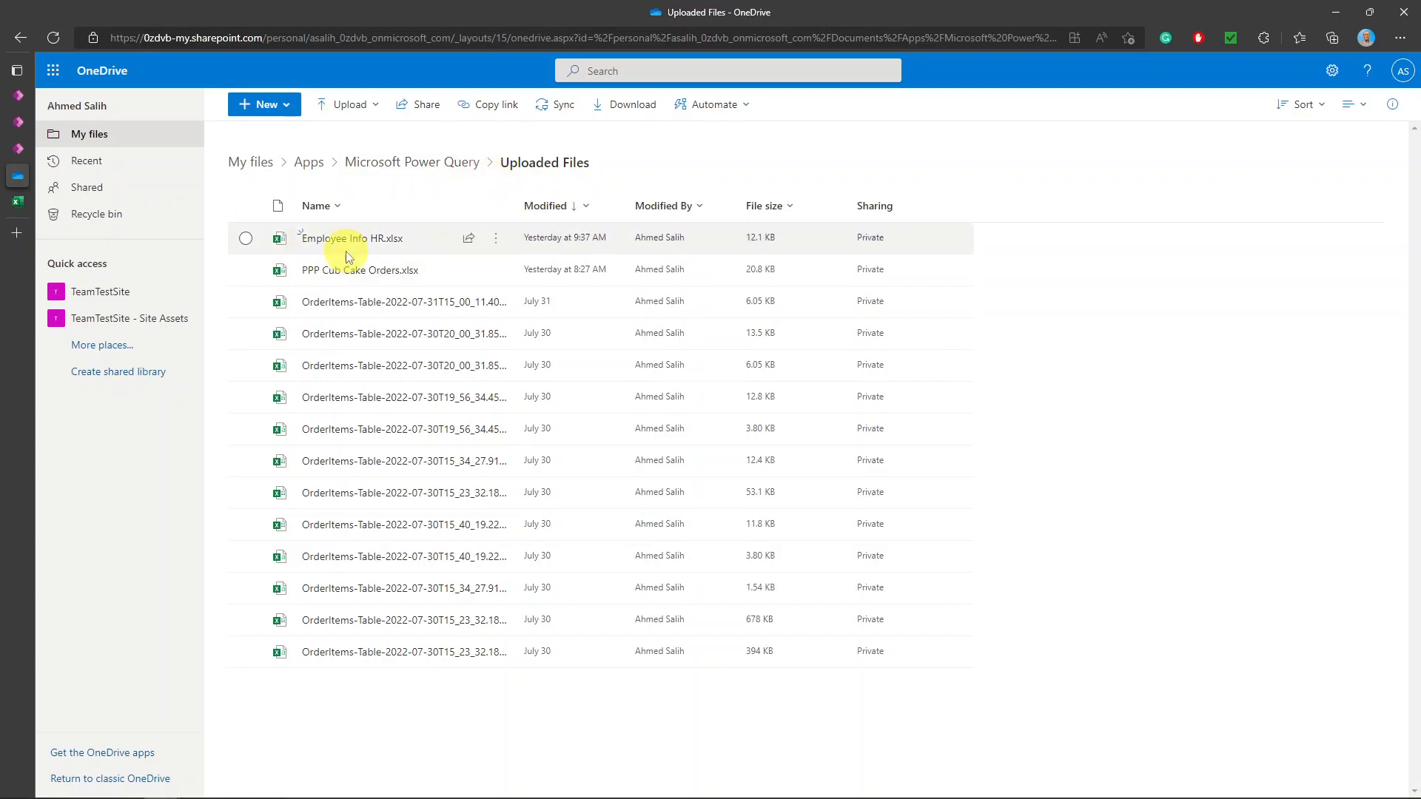
pyautogui.moveTo(341, 241)
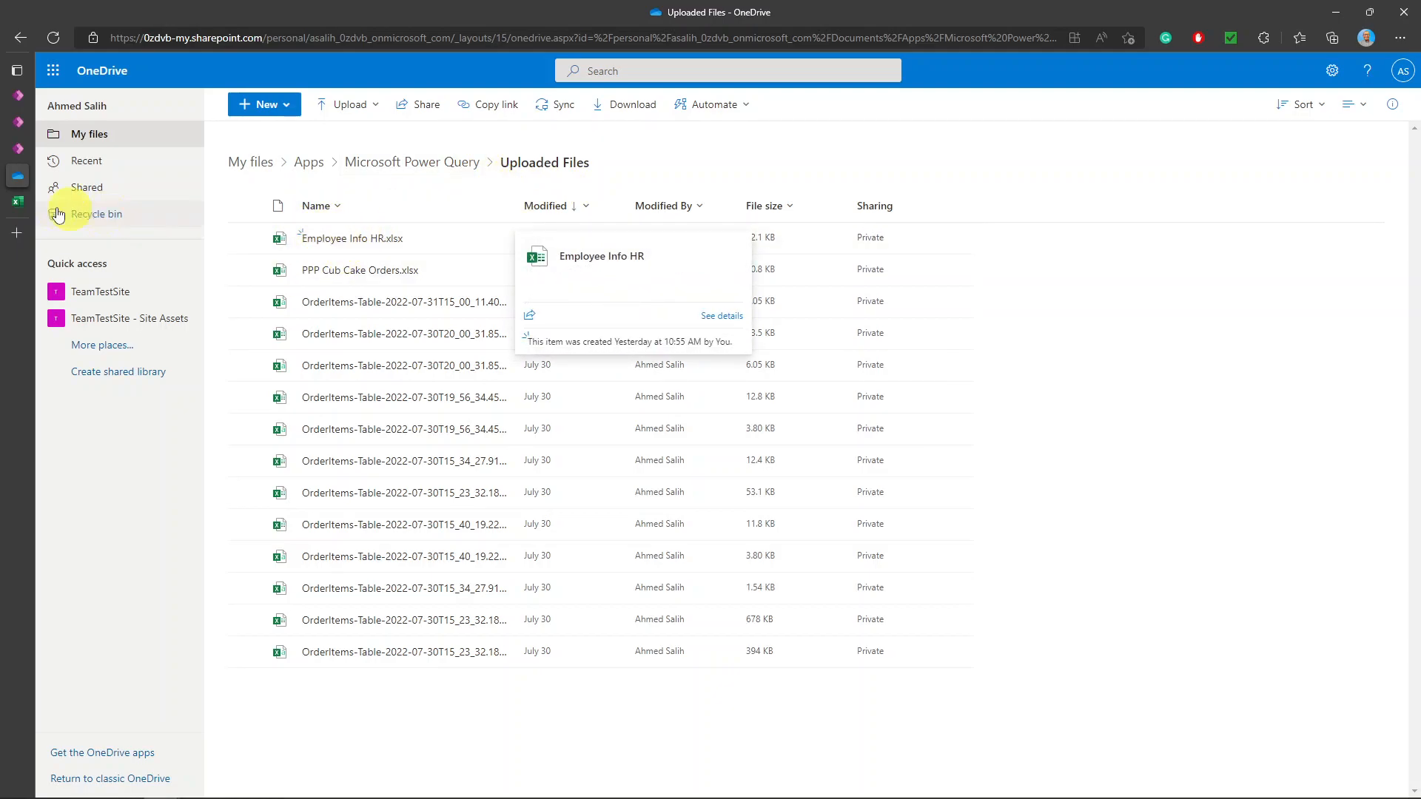
pyautogui.click(22, 206)
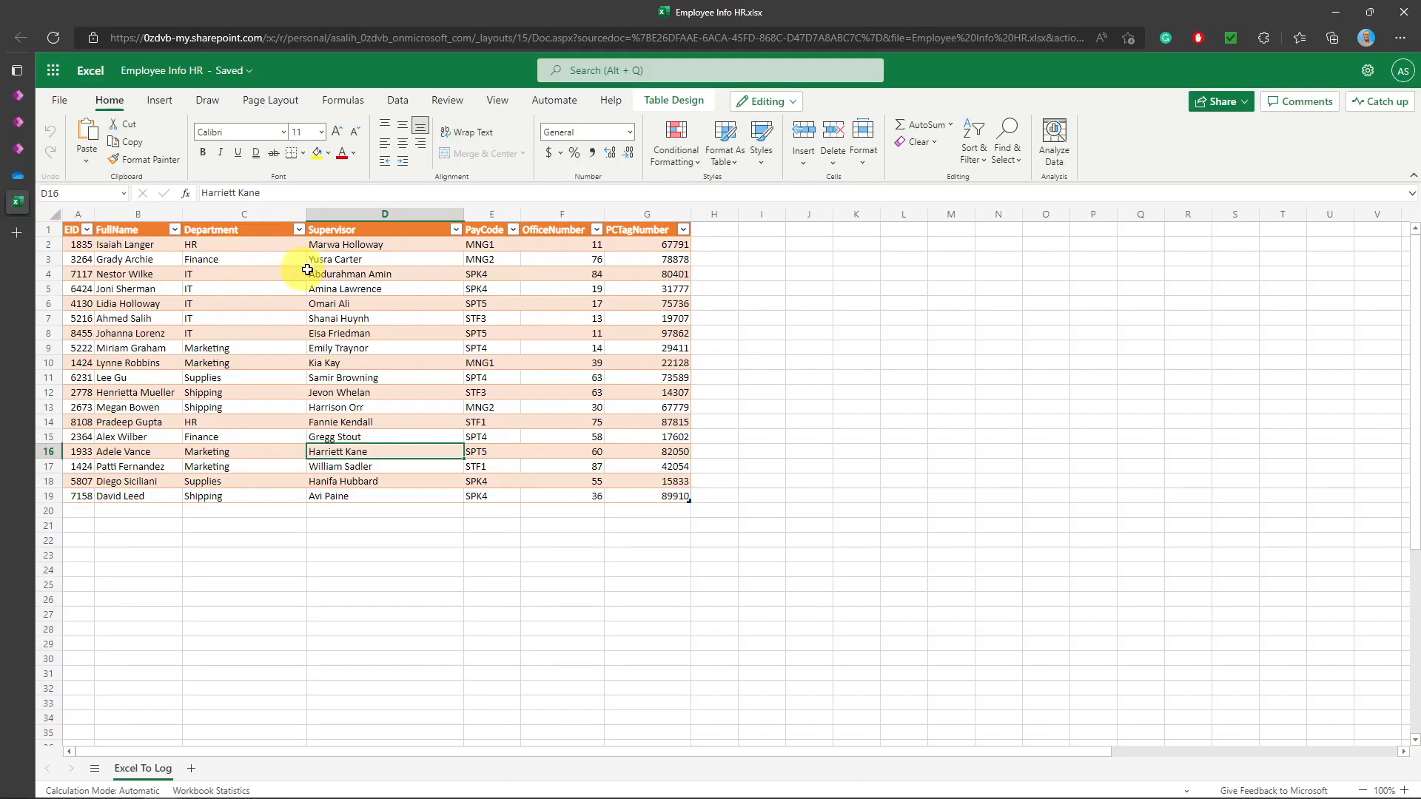
pyautogui.moveTo(25, 127)
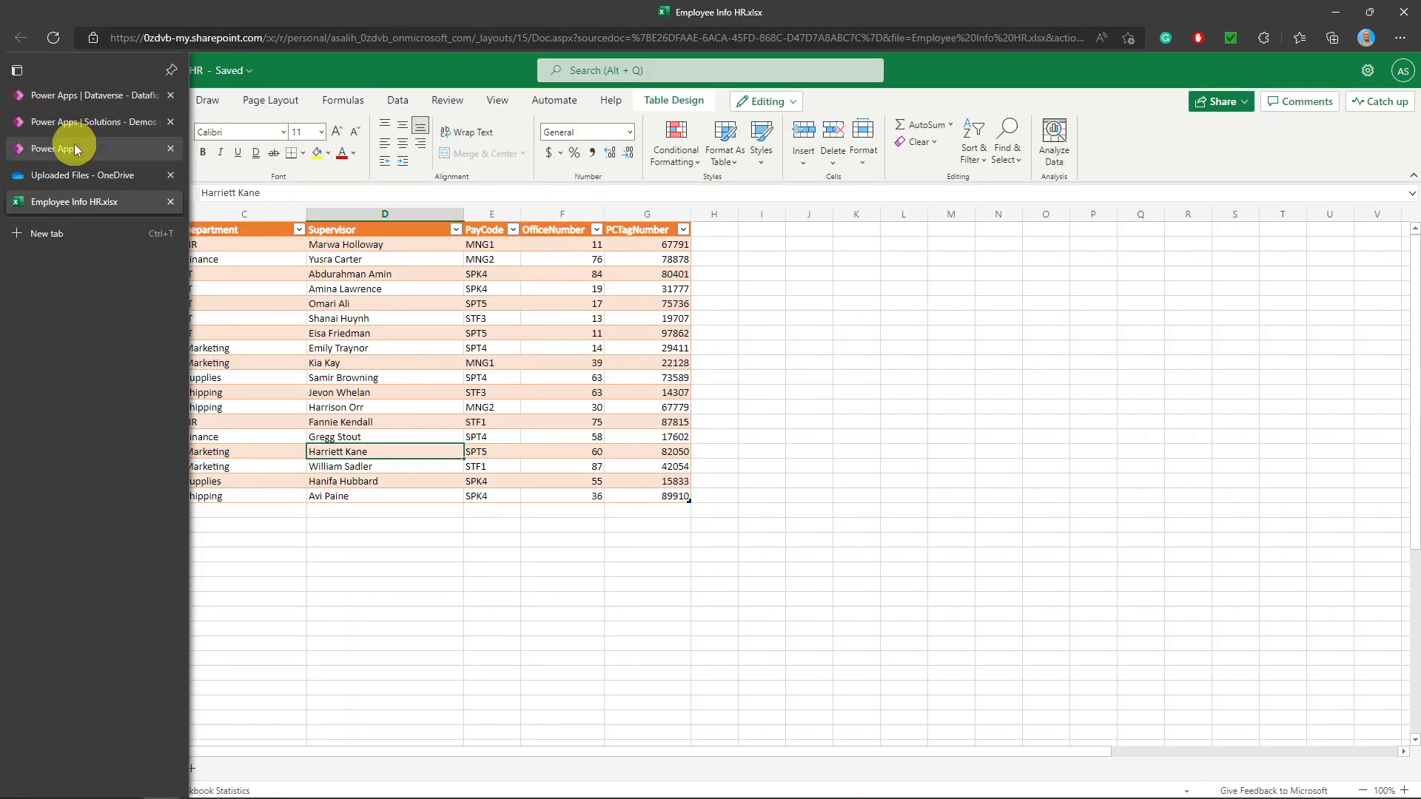
pyautogui.click(78, 123)
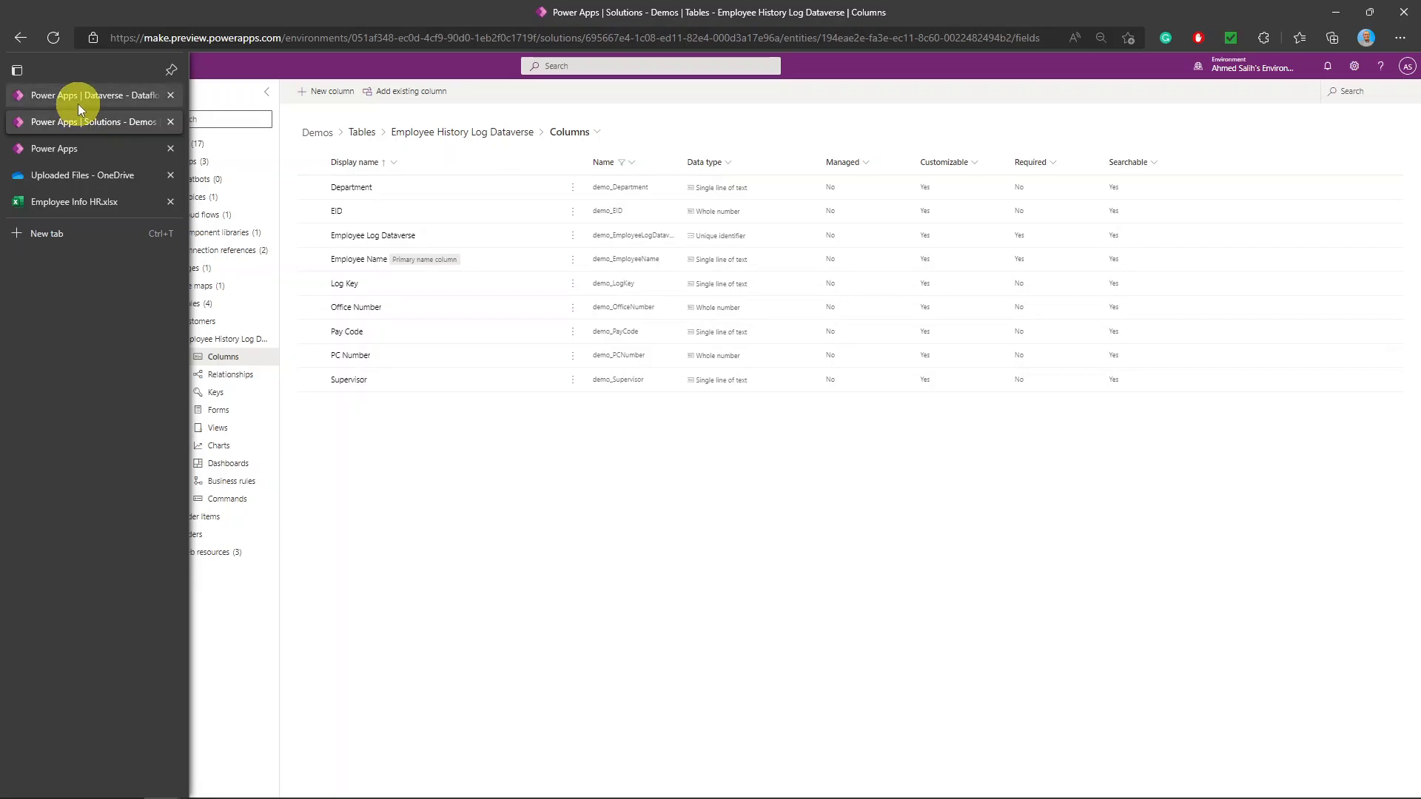
pyautogui.click(79, 102)
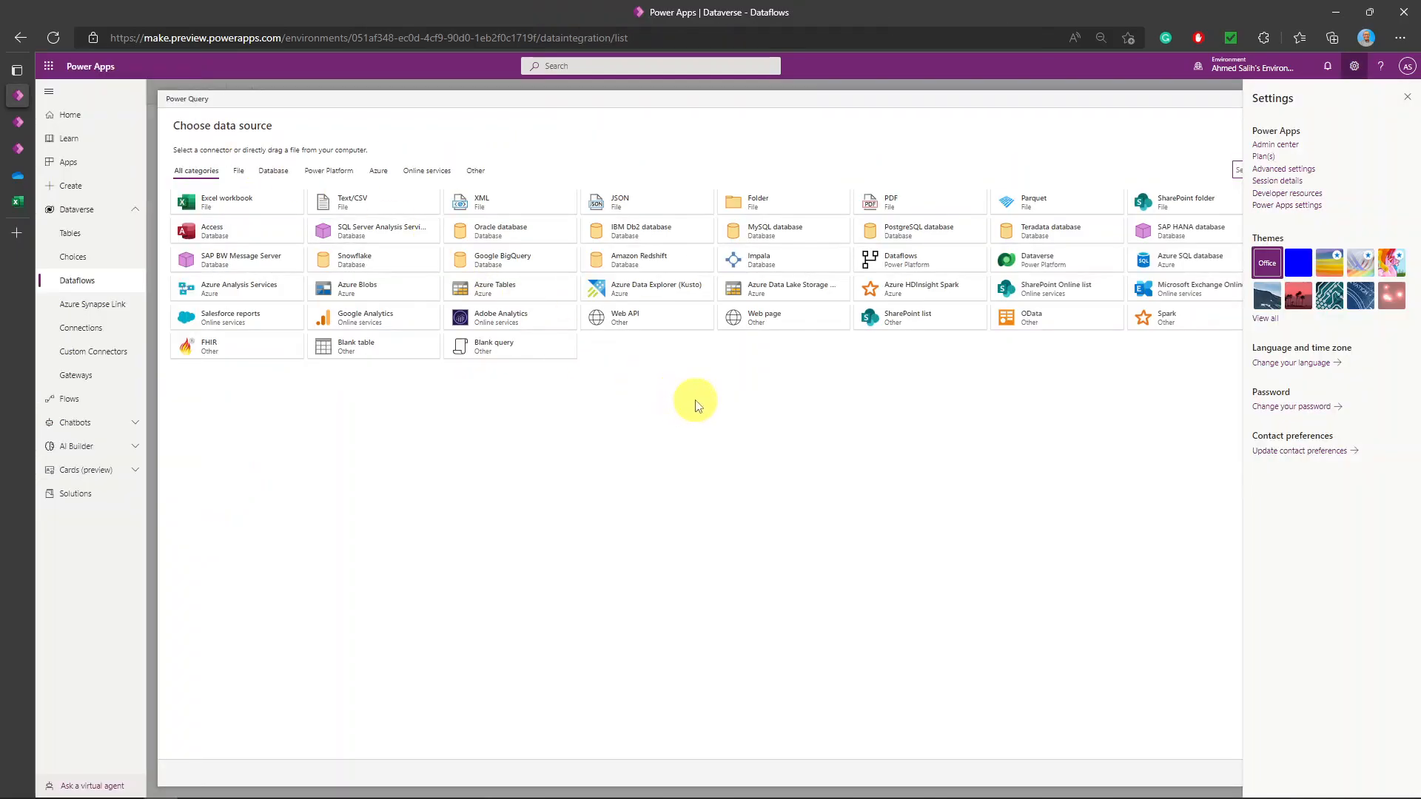
# Step: Choose Excel workbook as the data source and link Employee Info HR.xlsx from OneDrive's Apps > Microsoft Power Query > Uploaded Files folder
pyautogui.click(1407, 104)
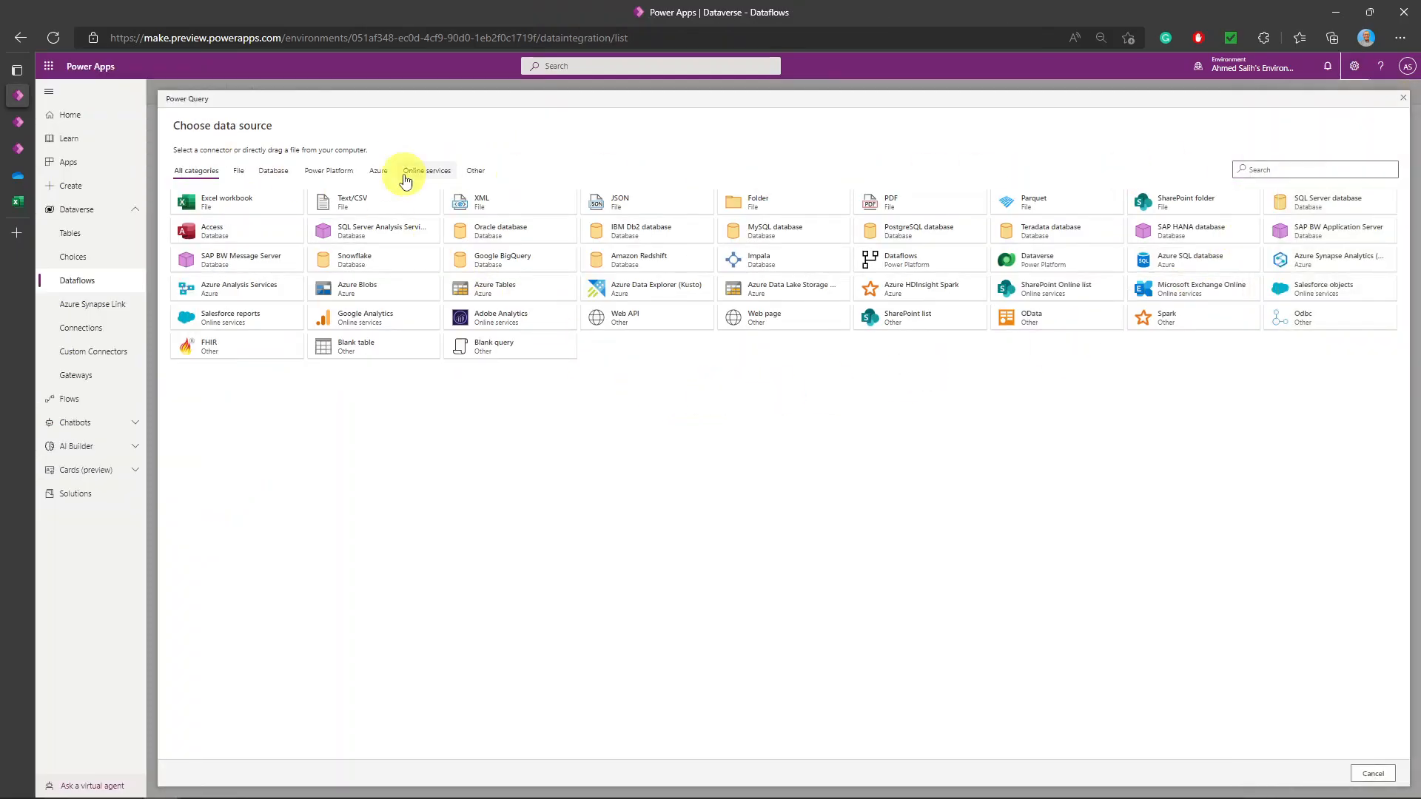
pyautogui.click(236, 211)
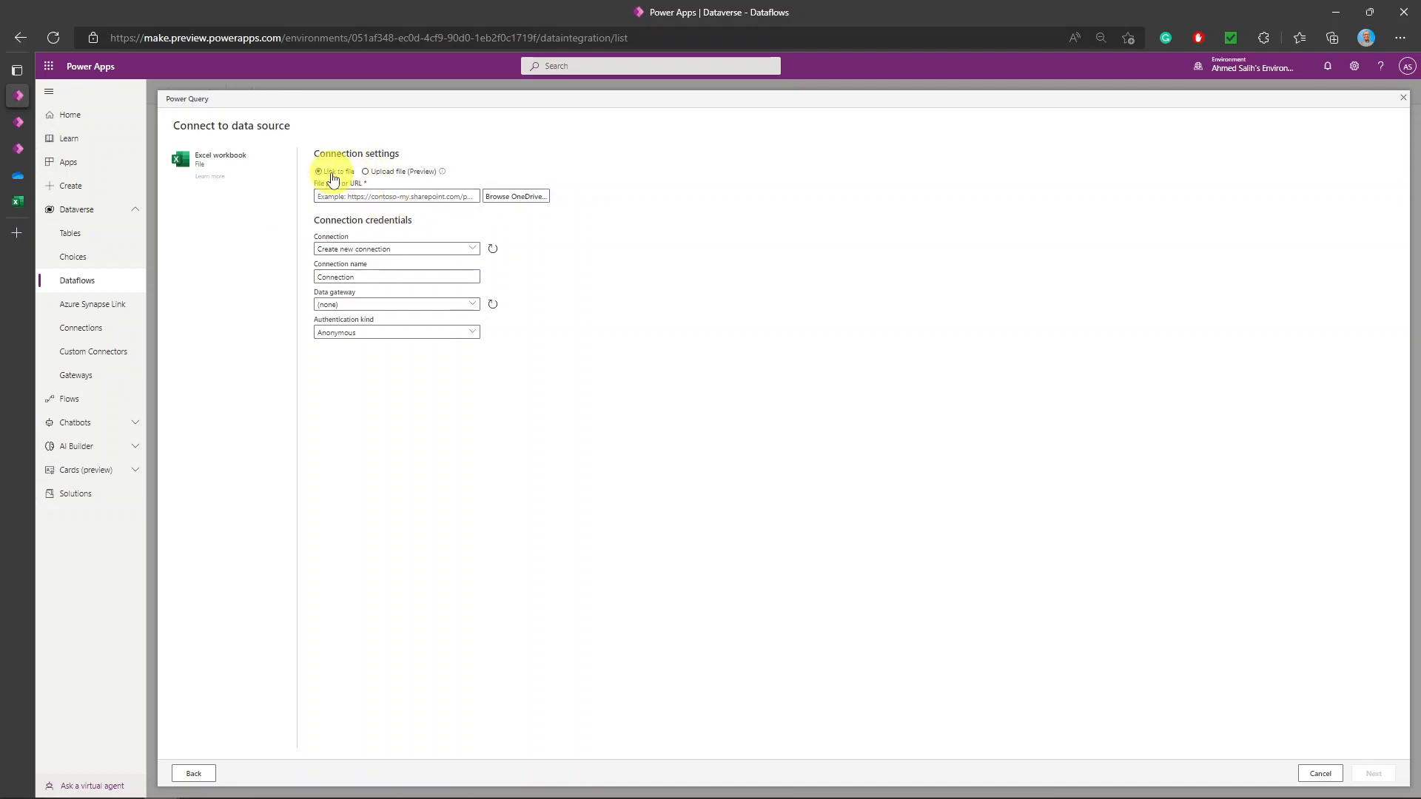
pyautogui.click(530, 197)
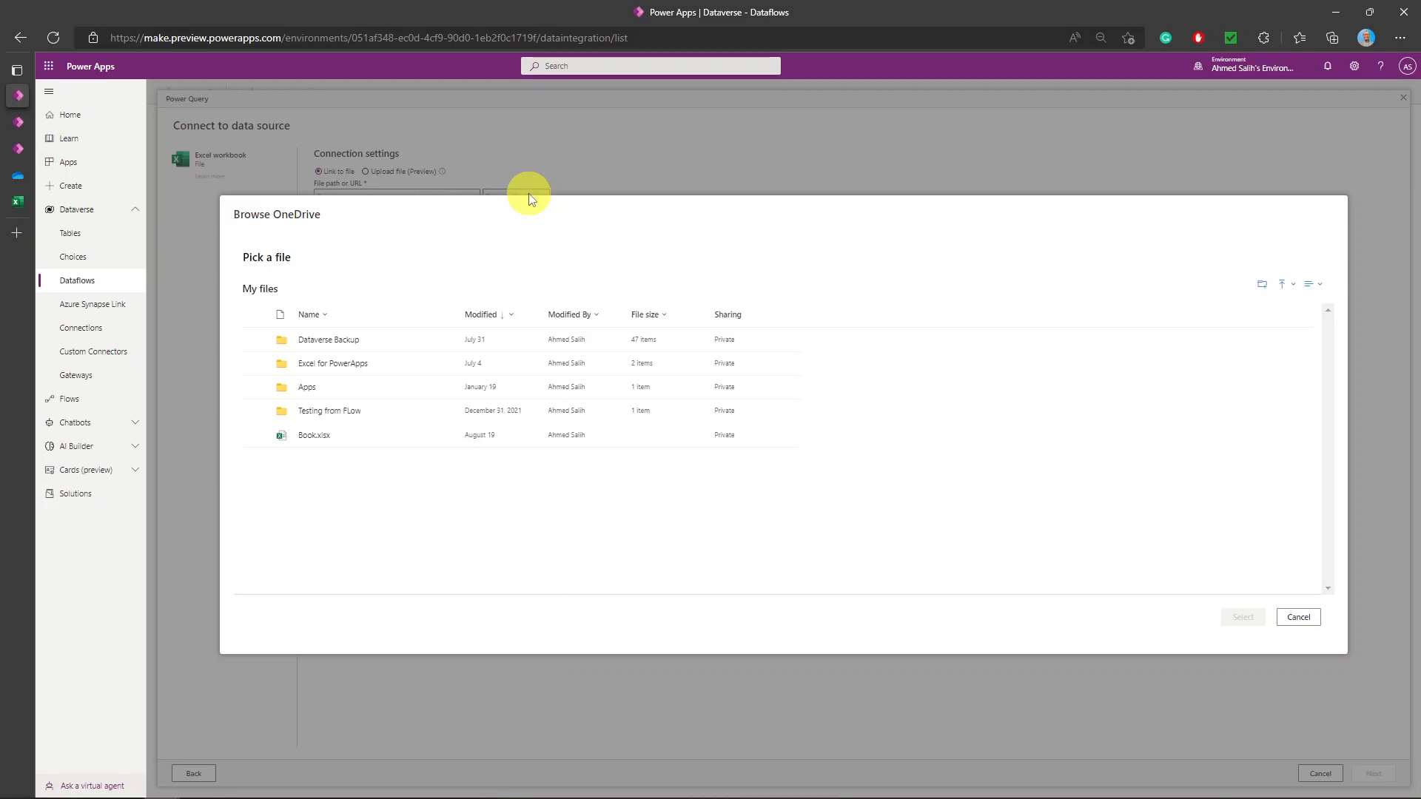
pyautogui.click(306, 387)
pyautogui.click(354, 341)
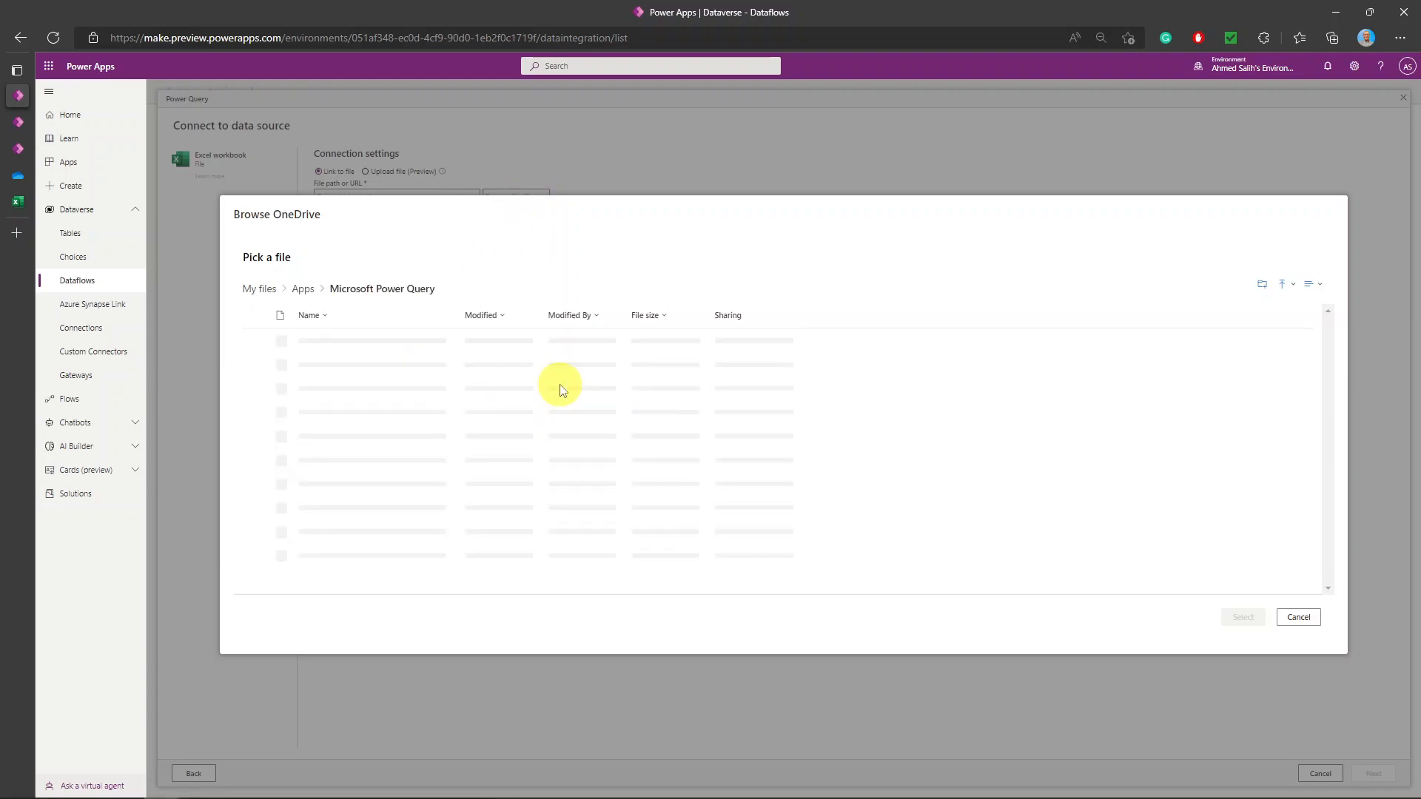
pyautogui.click(333, 341)
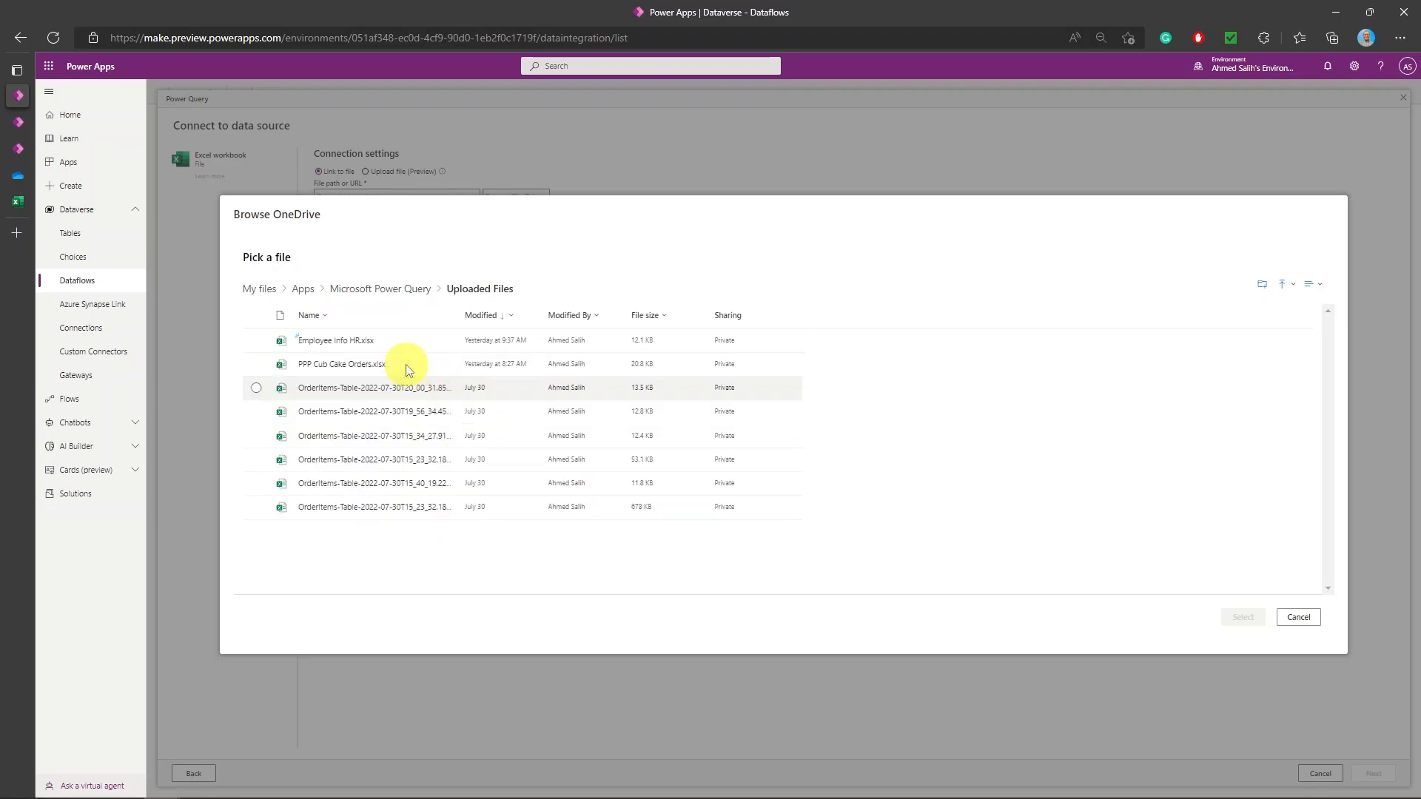
pyautogui.click(256, 340)
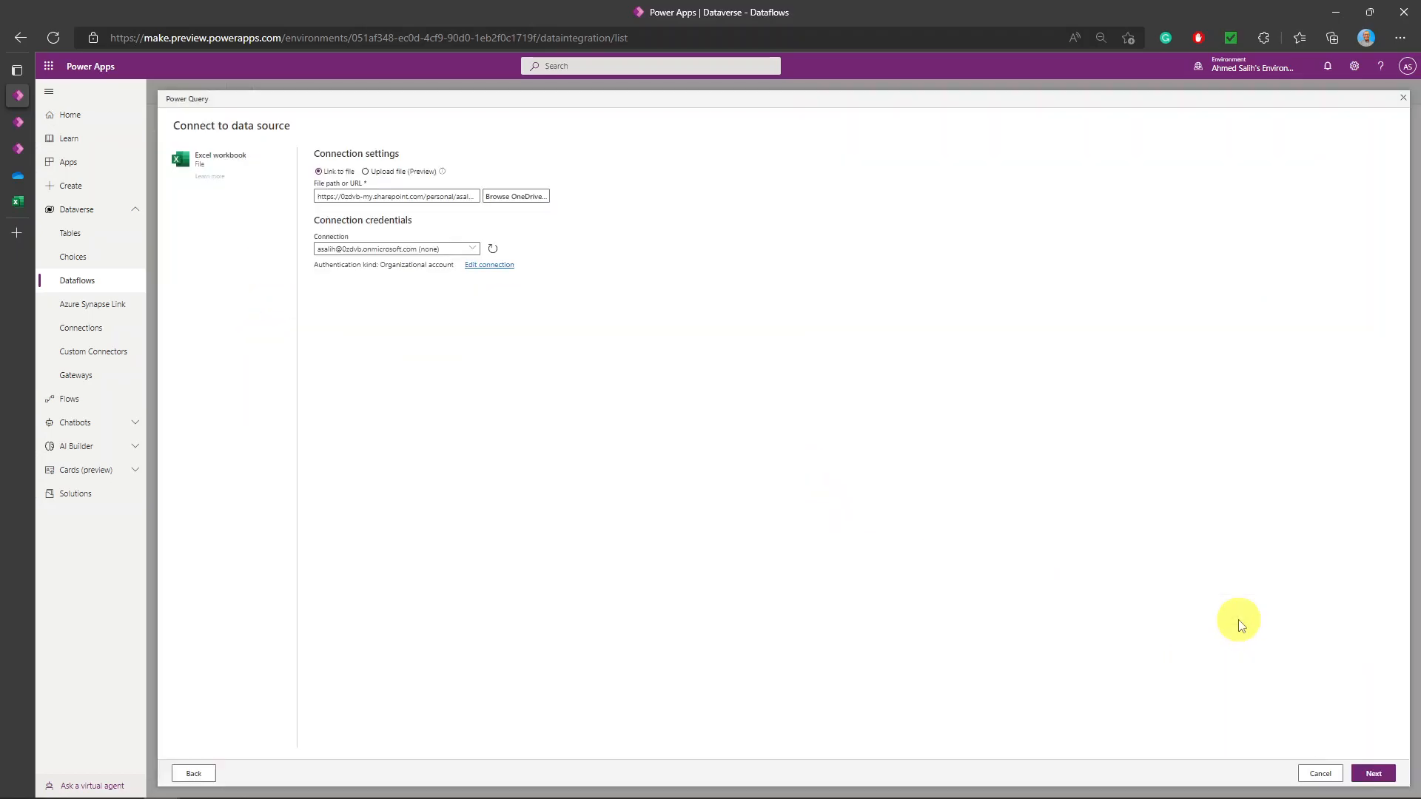
pyautogui.click(1238, 619)
# Step: Connect to the workbook, select its EMP_LOG table as the dataflow's data, and compare the preview with the Excel sheet
pyautogui.click(1373, 774)
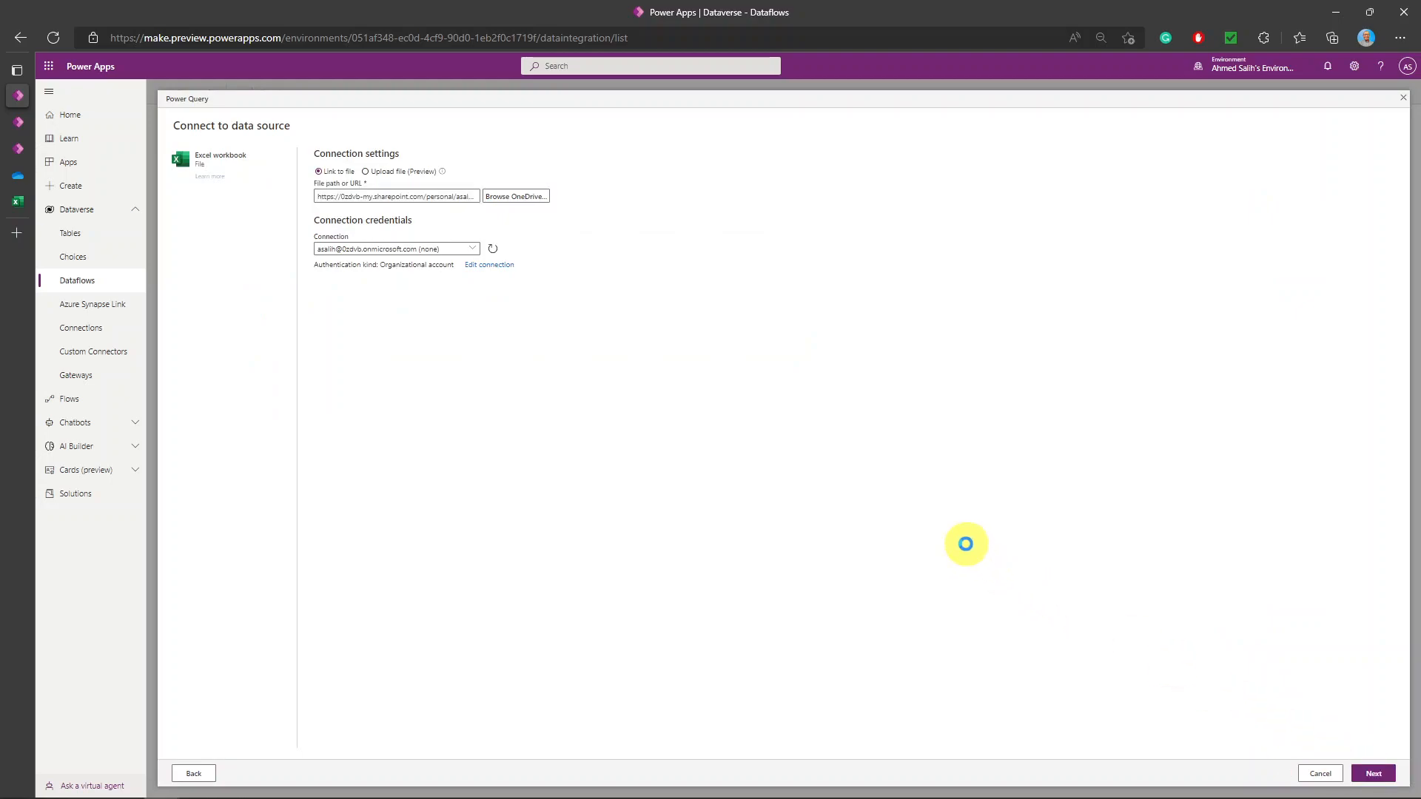
pyautogui.click(1373, 774)
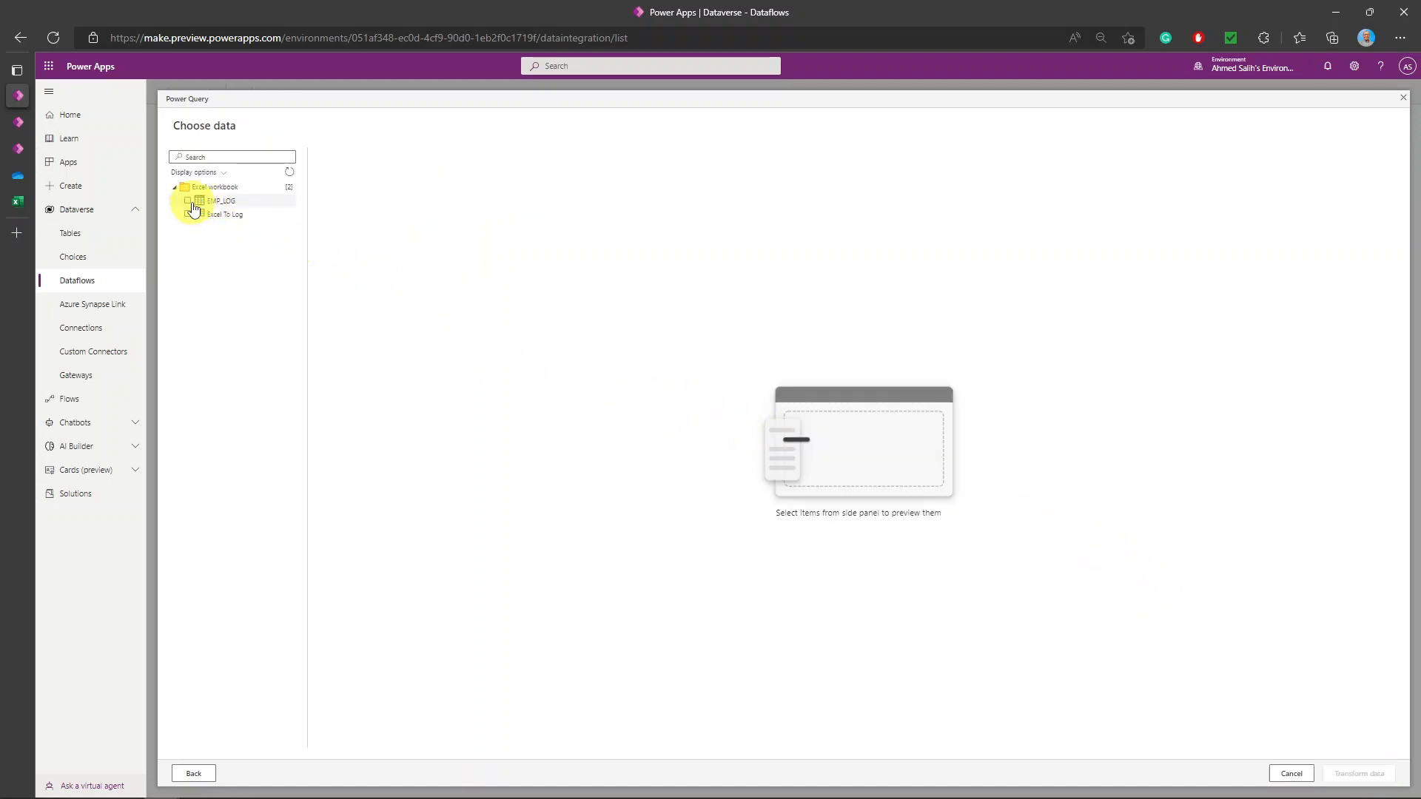
pyautogui.click(190, 203)
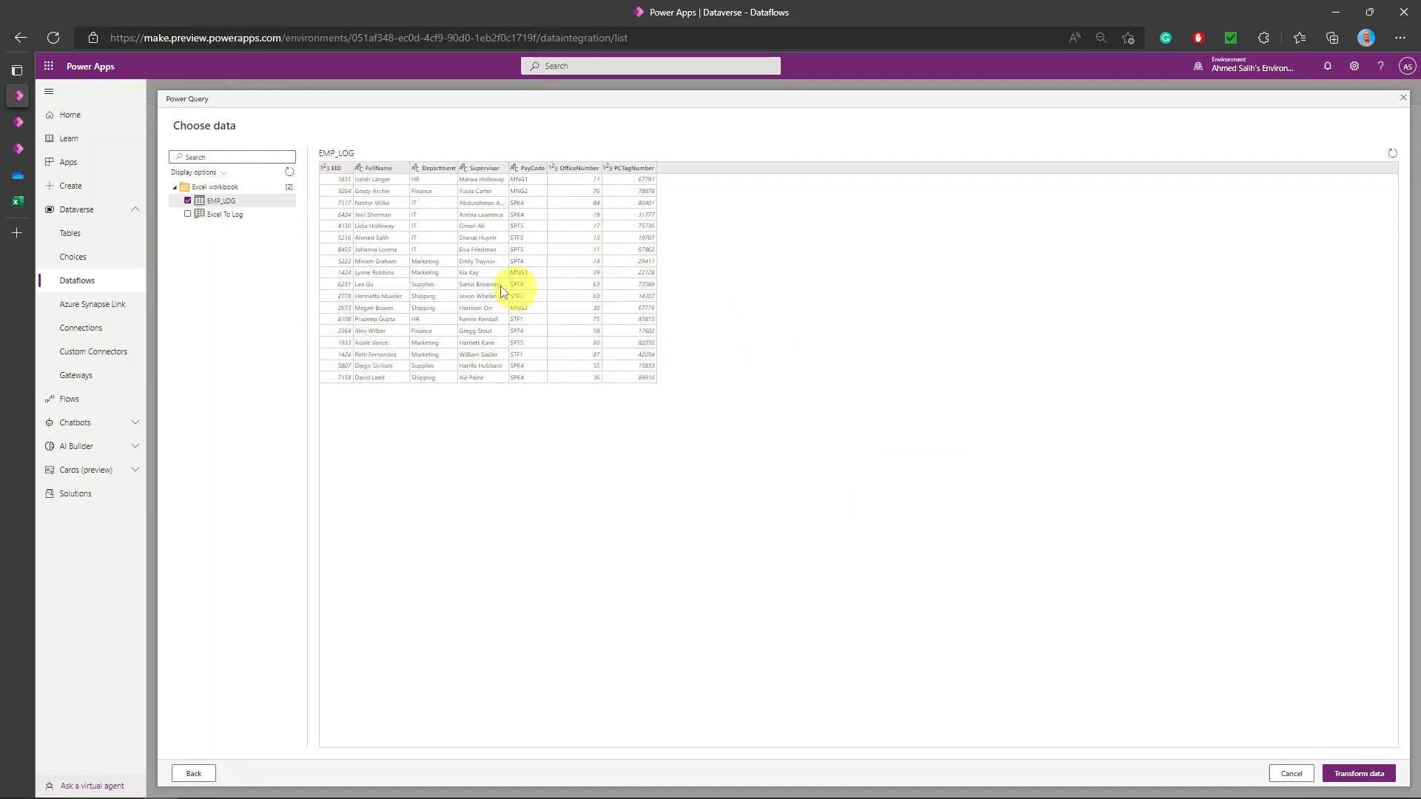
pyautogui.click(22, 205)
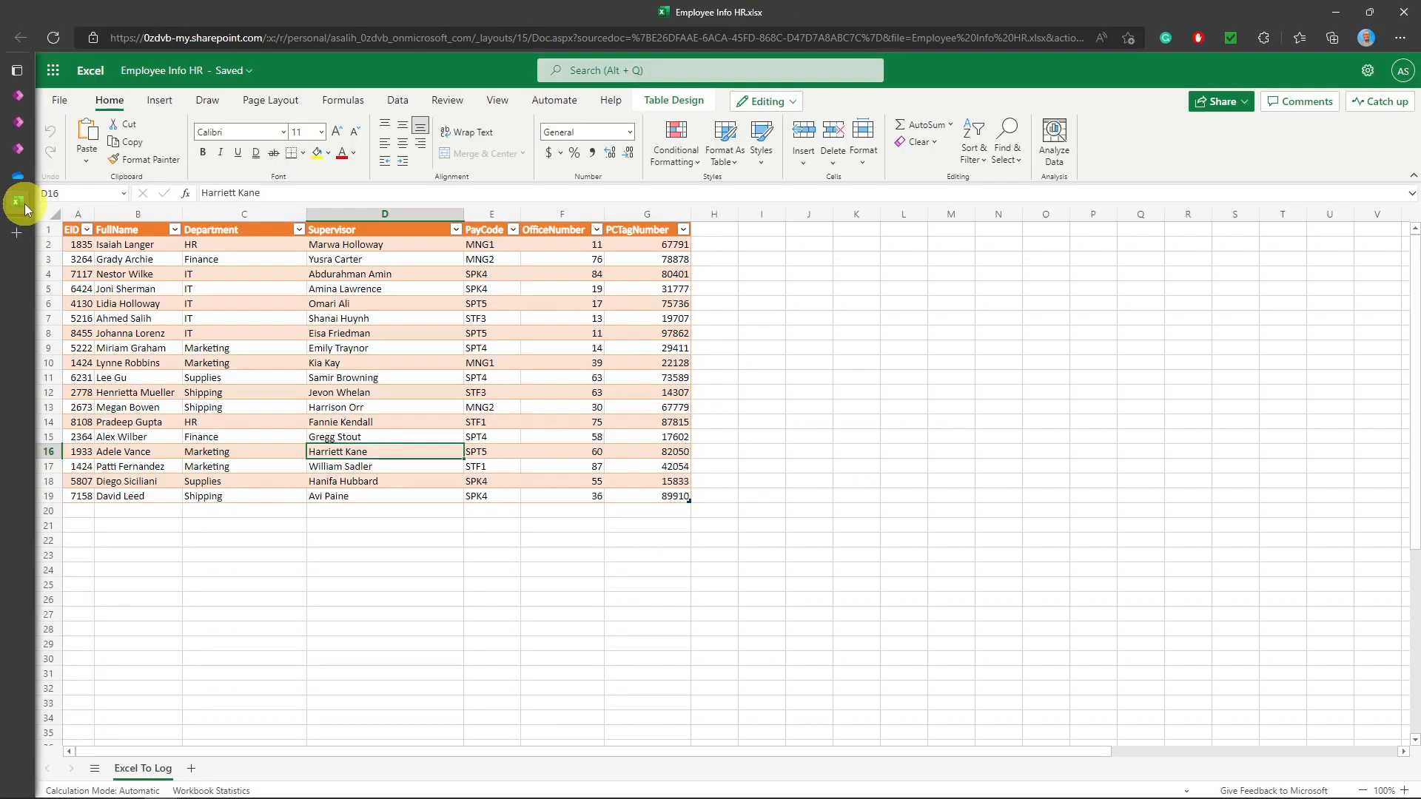
pyautogui.moveTo(20, 130)
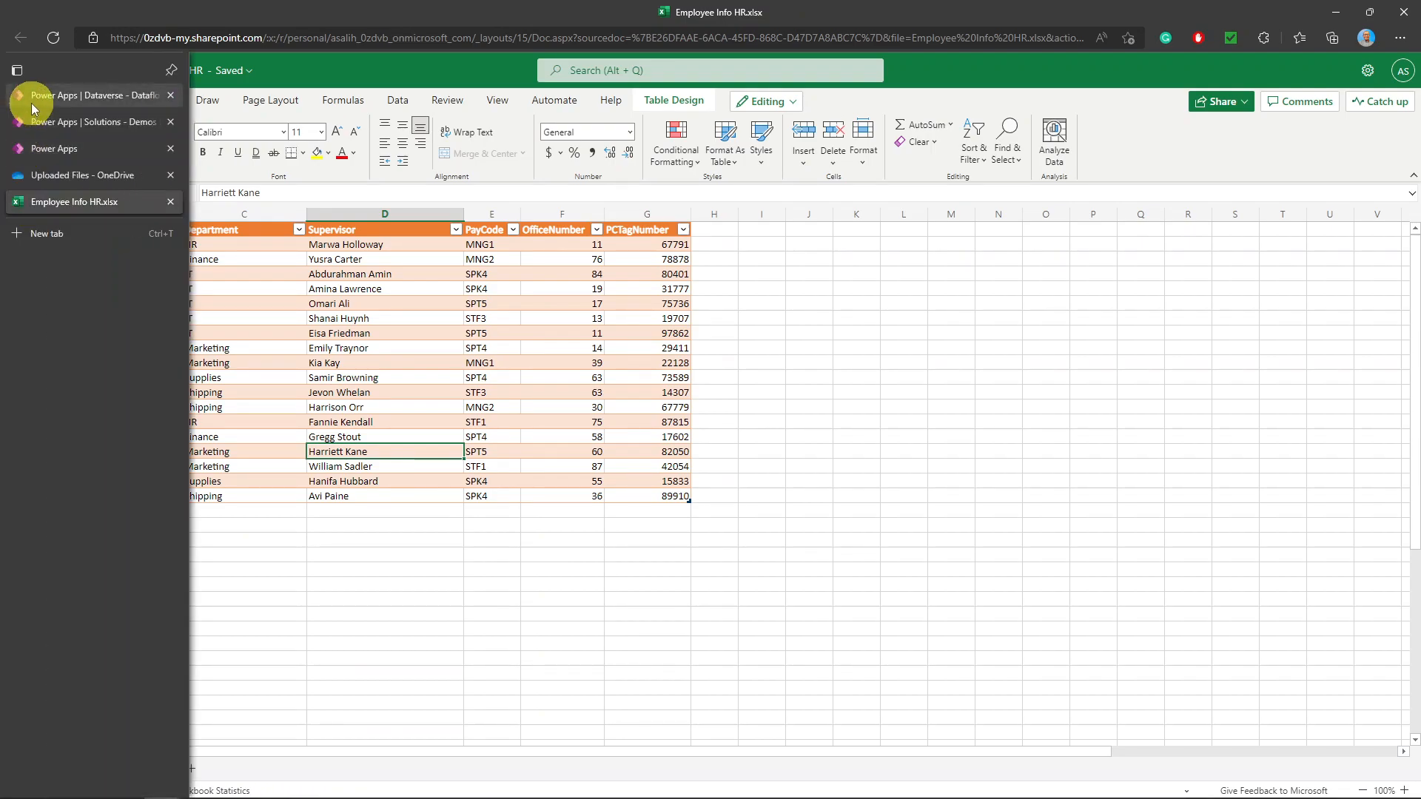
# Step: Return to the dataflow and open the EMP_LOG table for transformation in the Power Query editor
pyautogui.click(32, 105)
pyautogui.click(1352, 774)
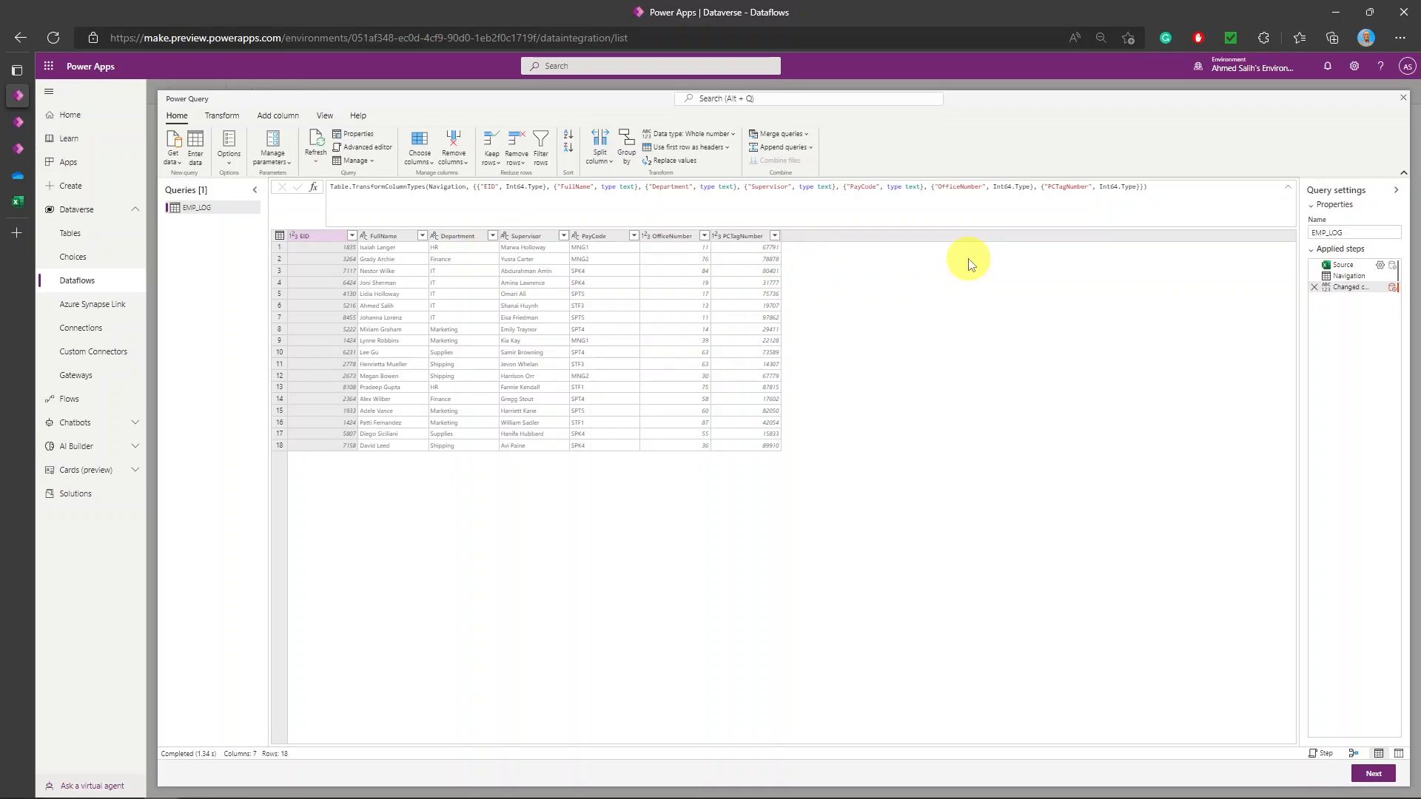
# Step: Check which column the Log Key key of the Employee History Log Dataverse table uses, and return to the dataflow's query
pyautogui.click(21, 123)
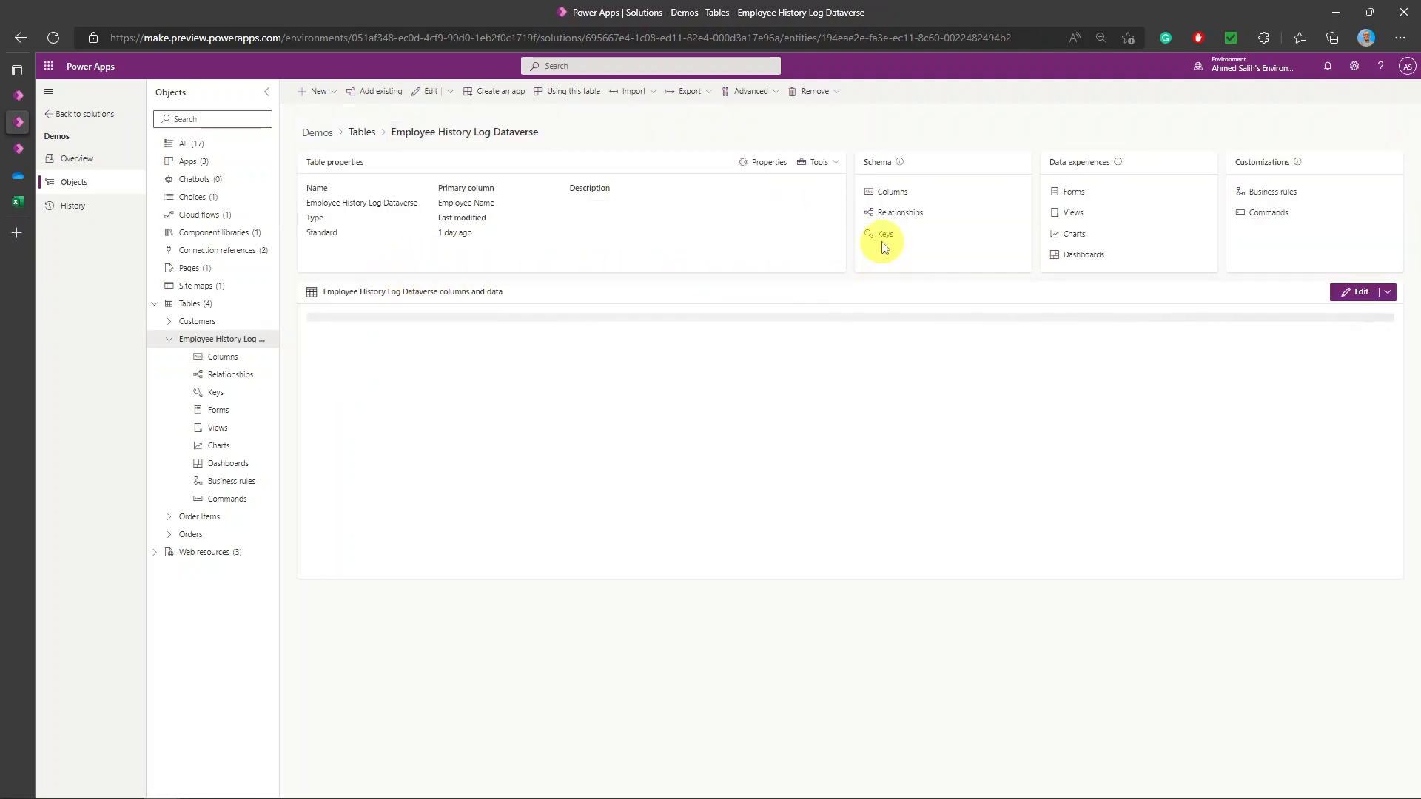
pyautogui.click(884, 236)
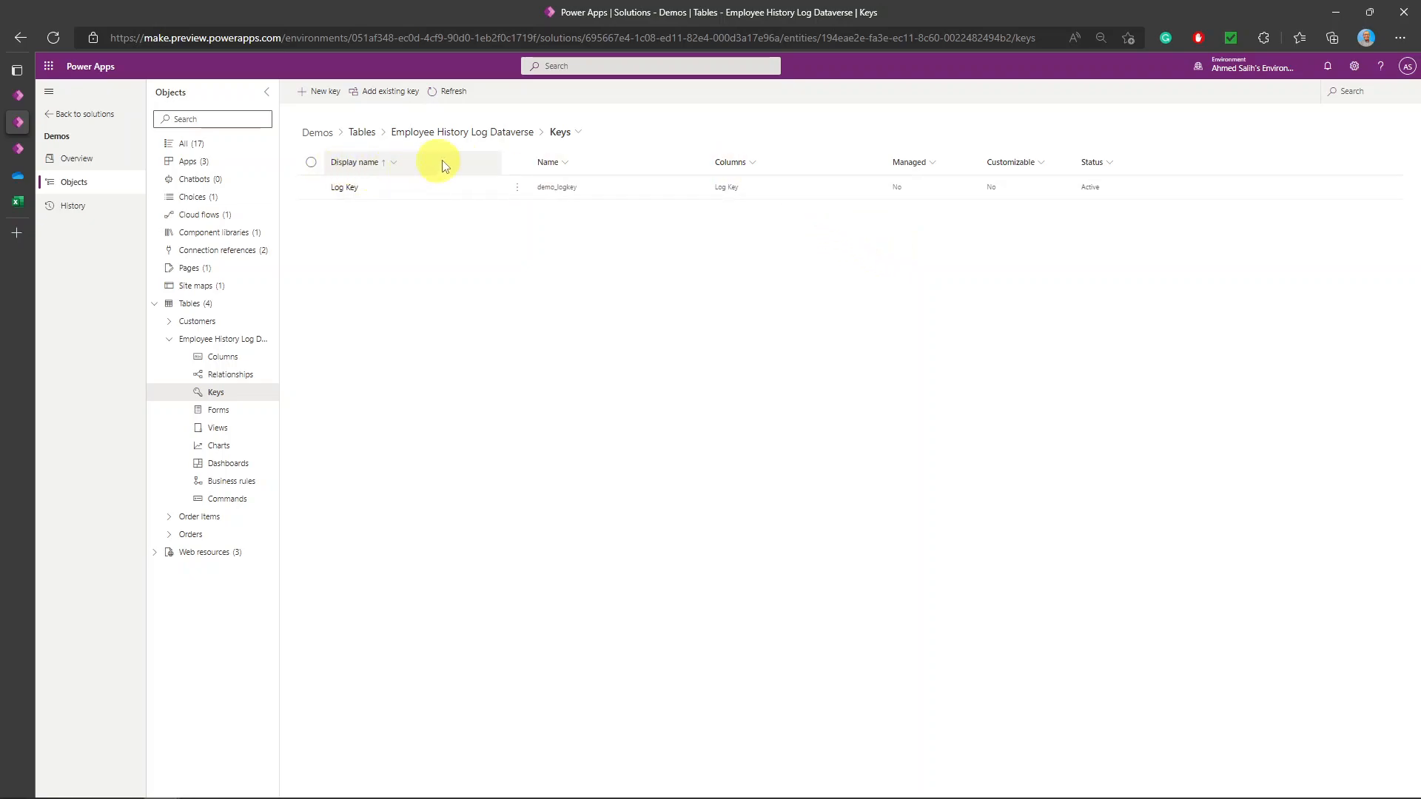
pyautogui.click(346, 188)
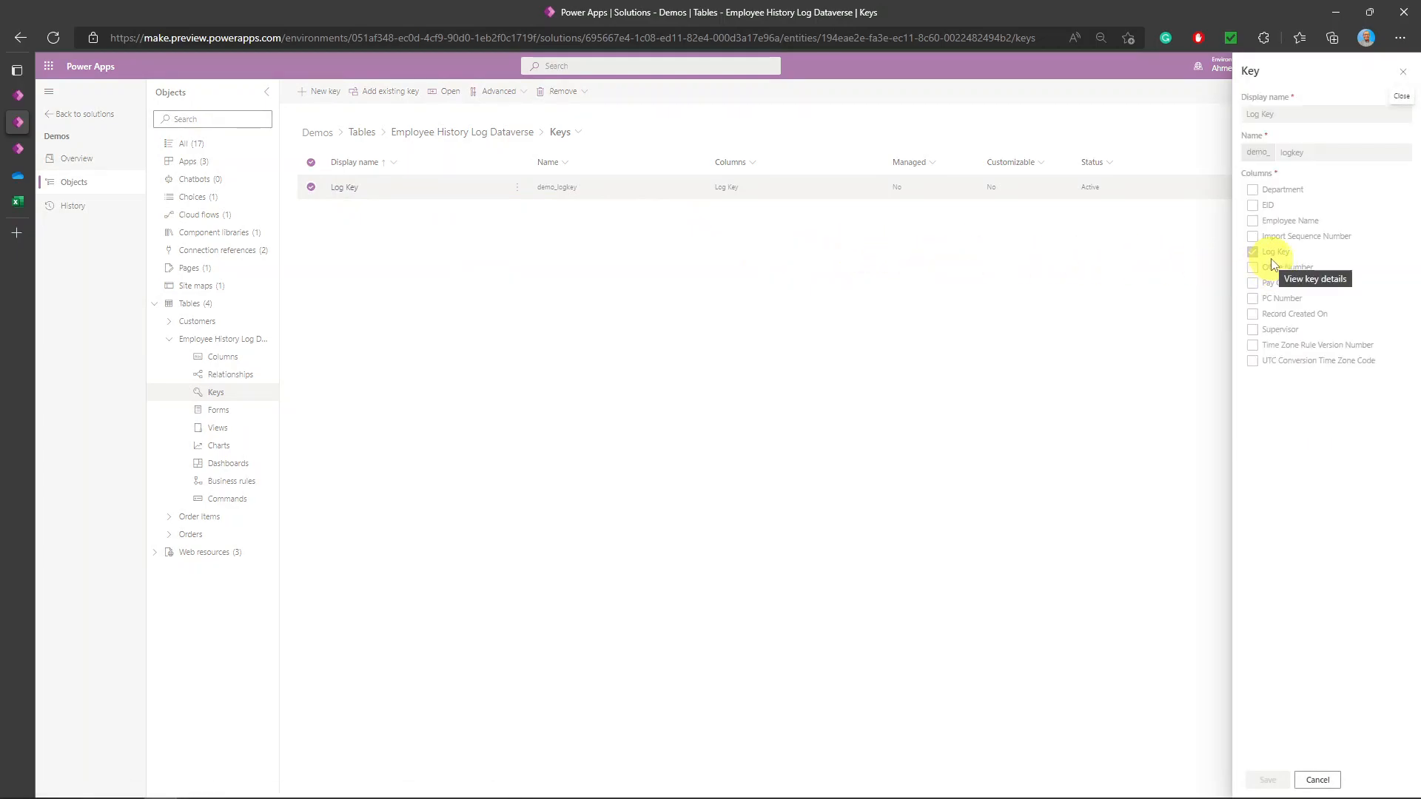
pyautogui.click(1402, 72)
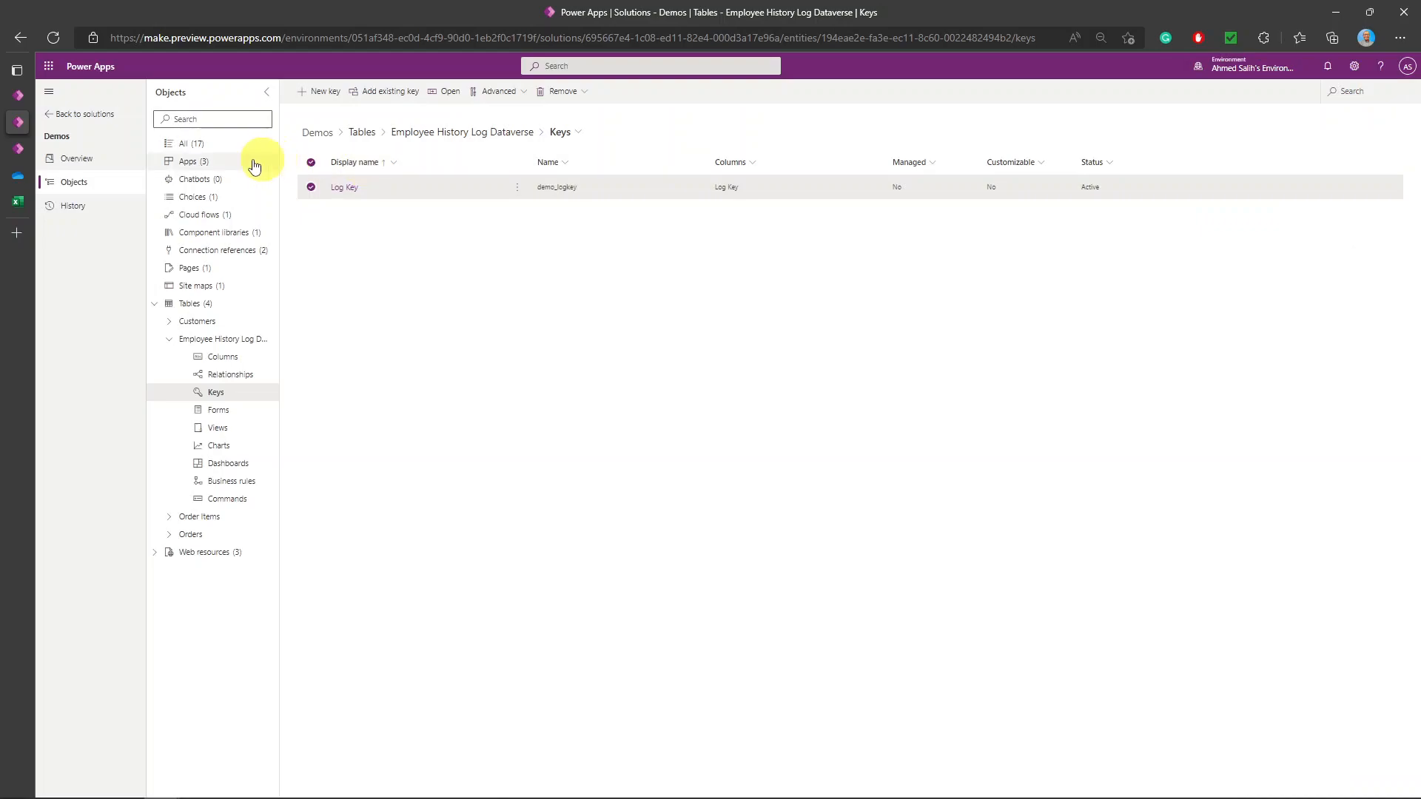
pyautogui.click(18, 95)
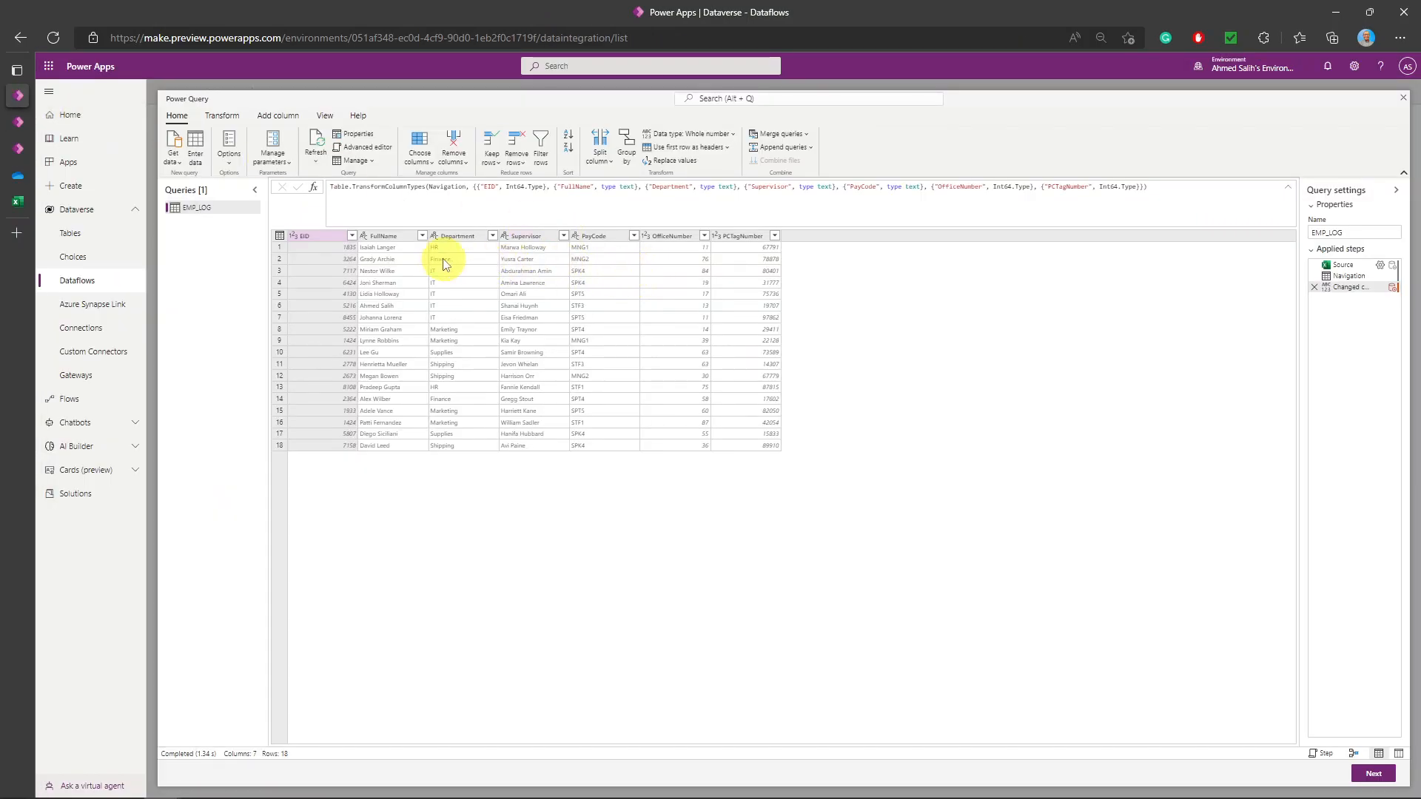
# Step: Duplicate the EID, FullName, Department, Supervisor, PayCode, OfficeNumber and PCTagNumber columns in the EMP_LOG query
pyautogui.rightClick(327, 238)
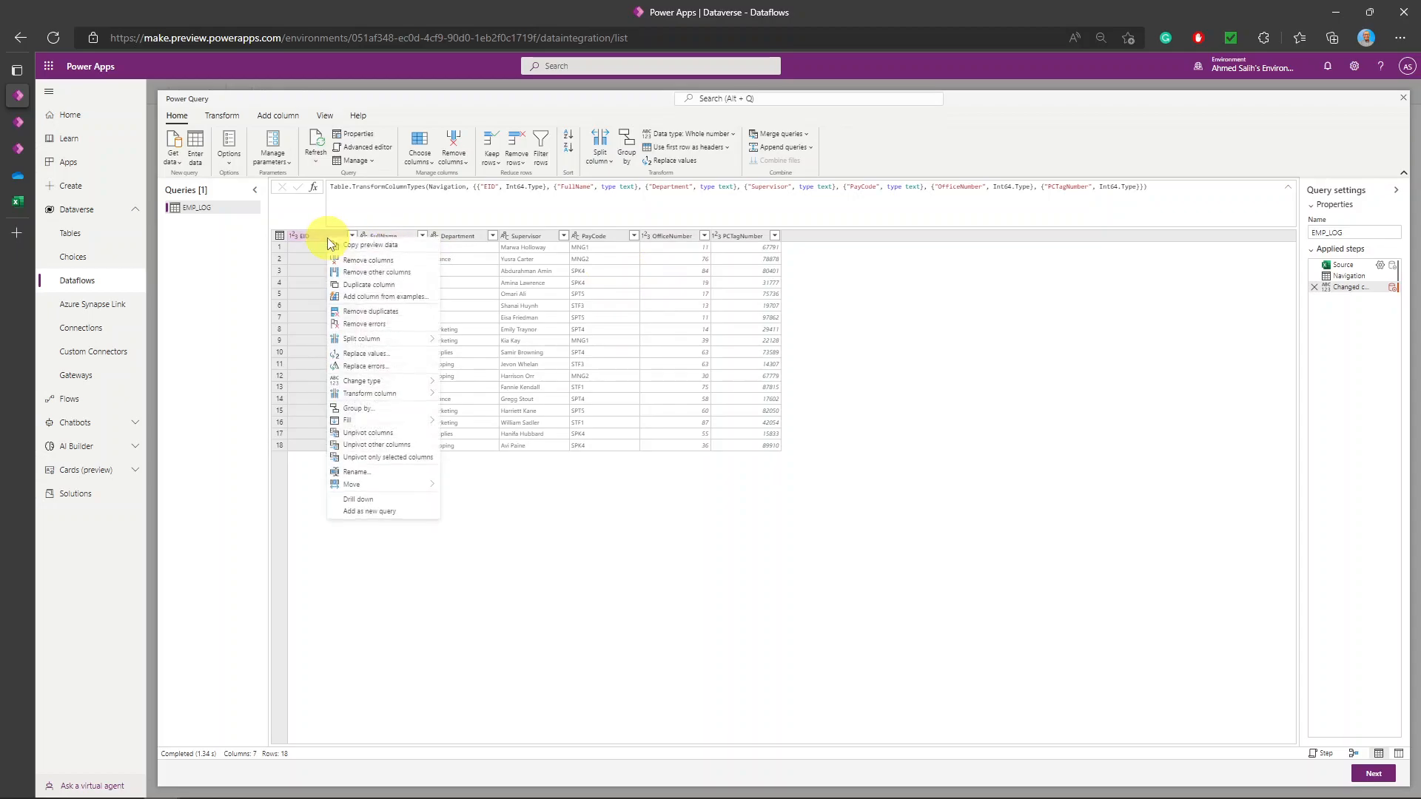
pyautogui.click(373, 283)
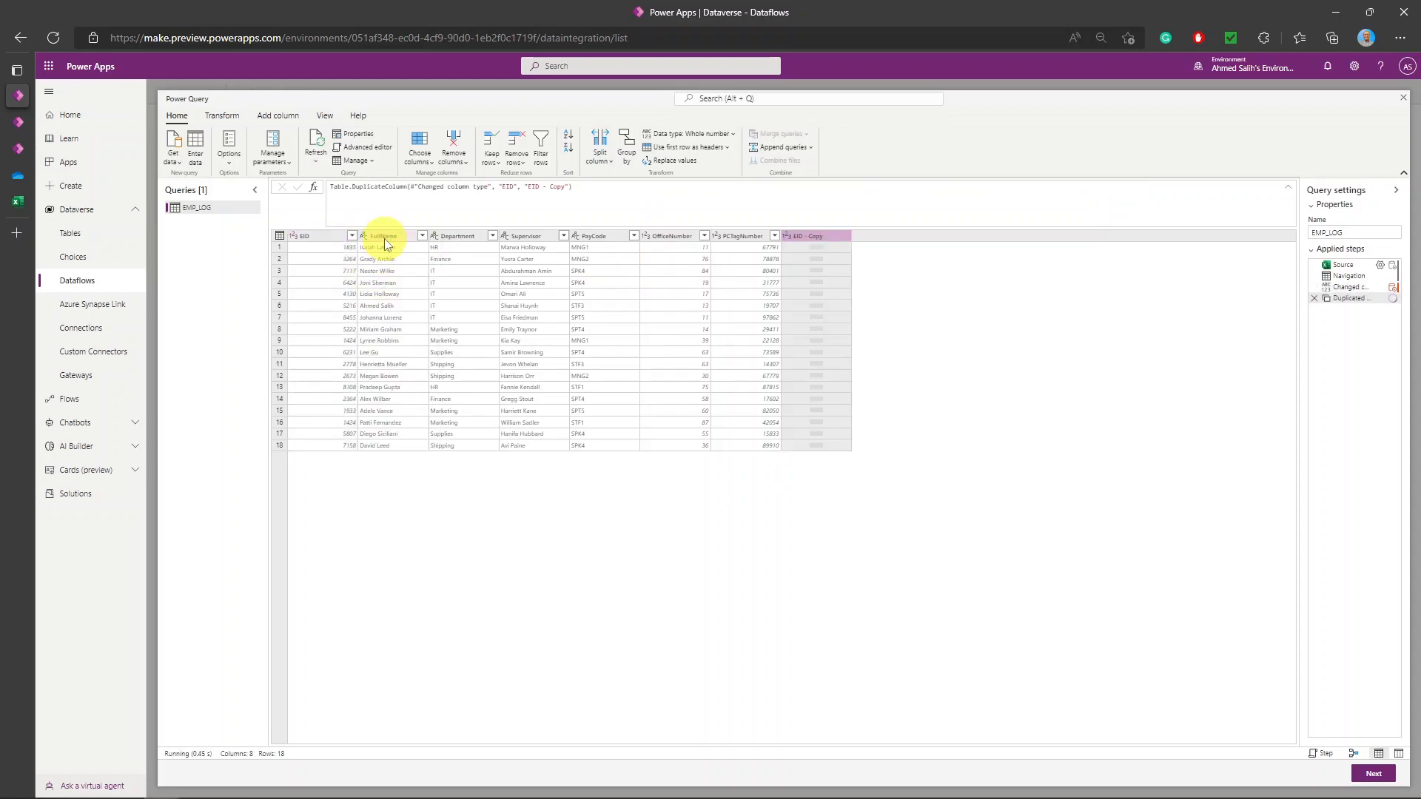
pyautogui.rightClick(384, 238)
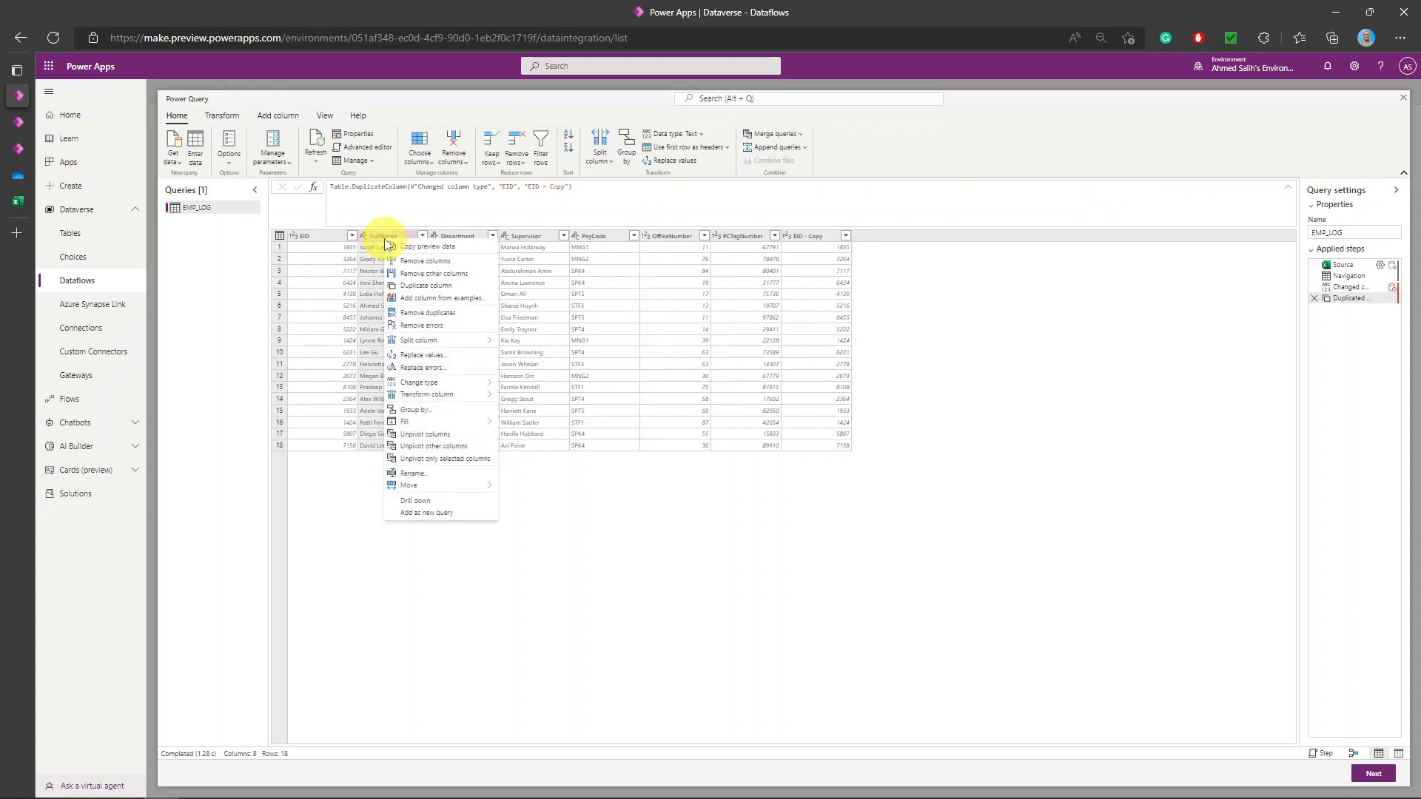
pyautogui.click(423, 287)
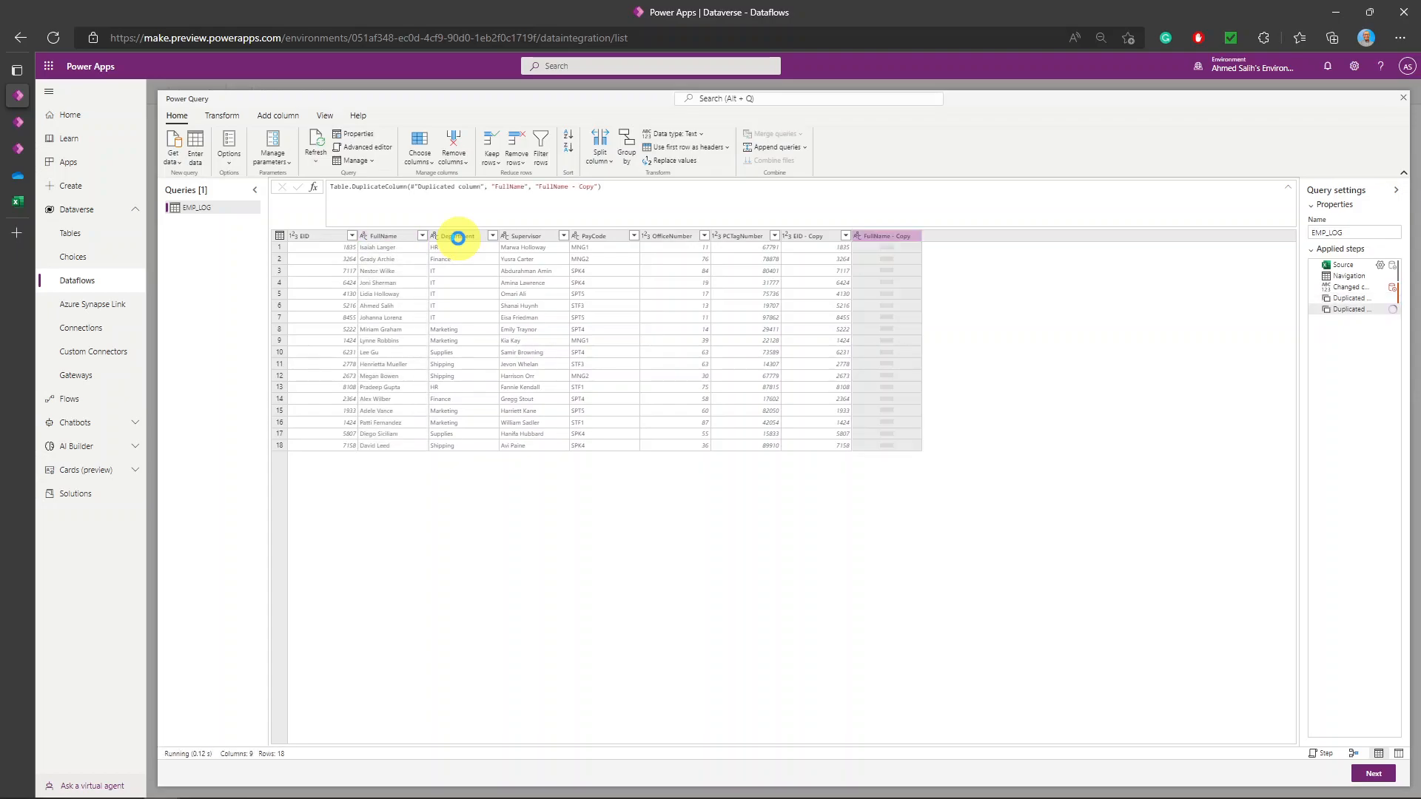
pyautogui.rightClick(460, 240)
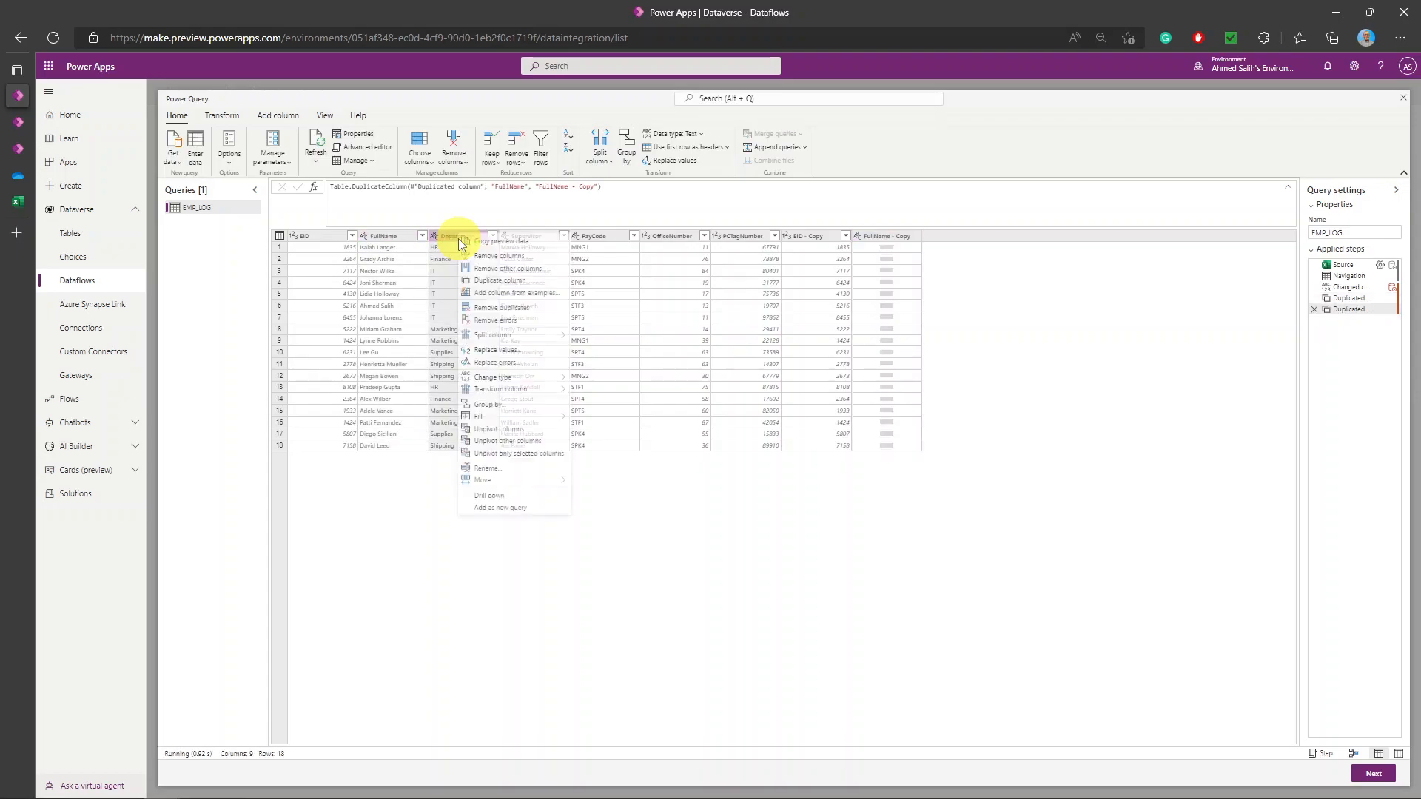
pyautogui.click(494, 287)
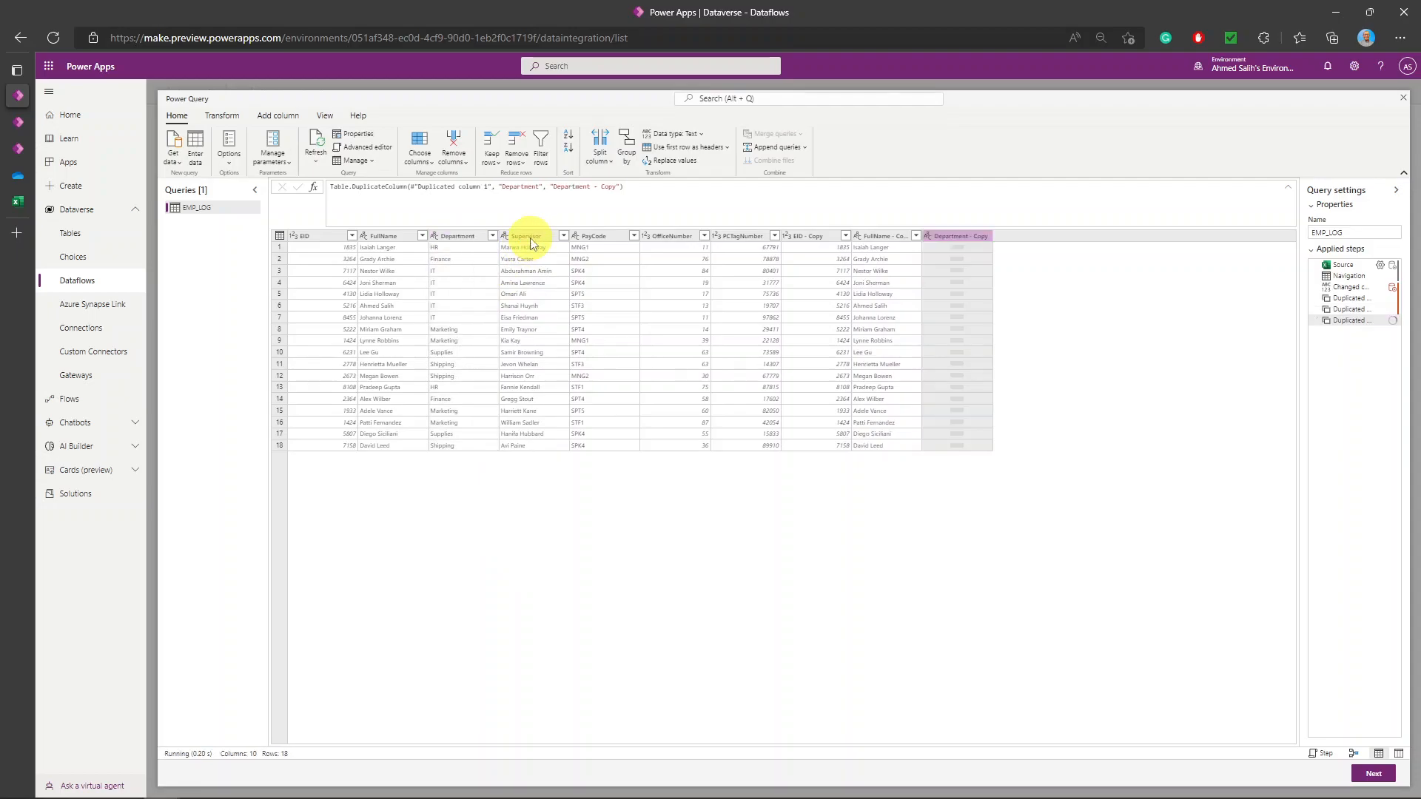
pyautogui.rightClick(530, 238)
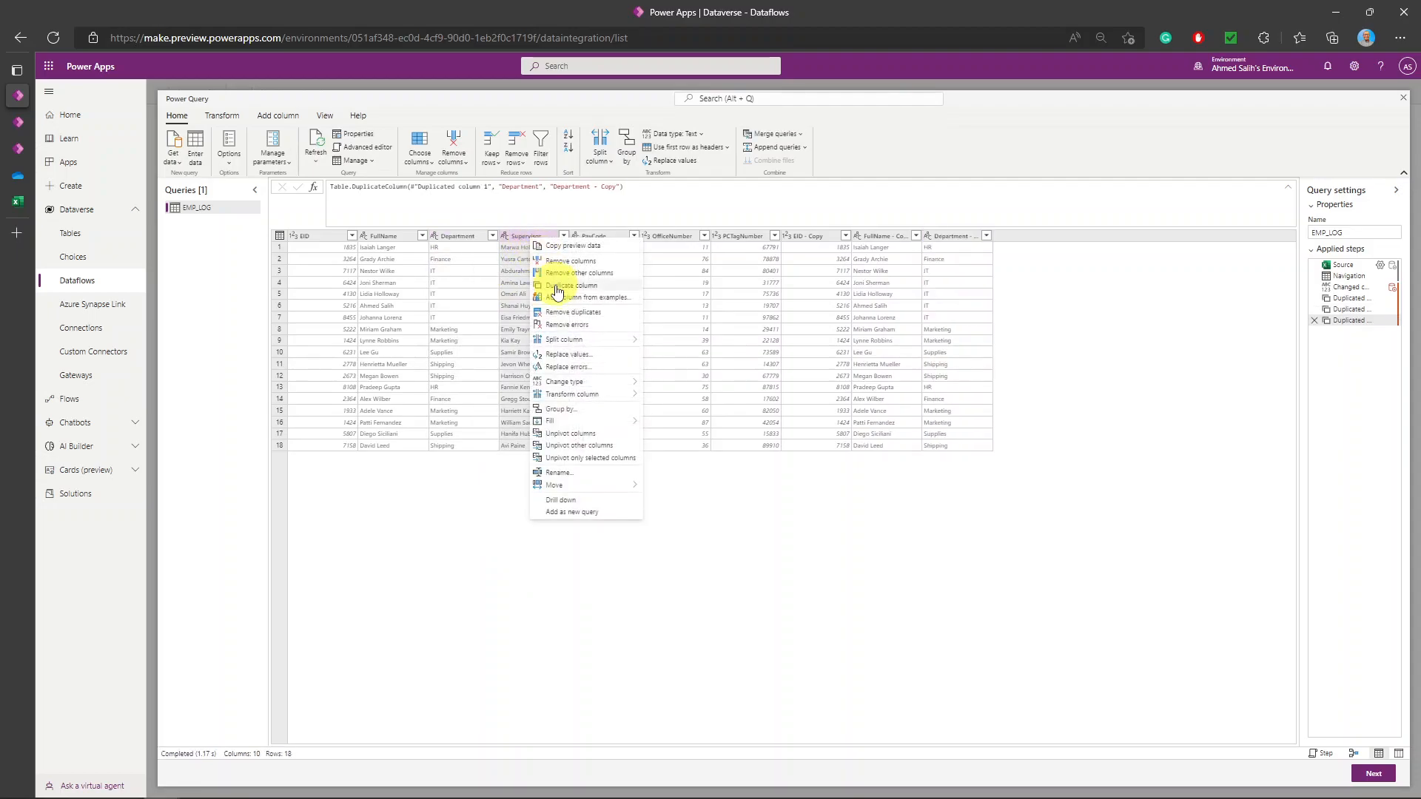
pyautogui.click(555, 288)
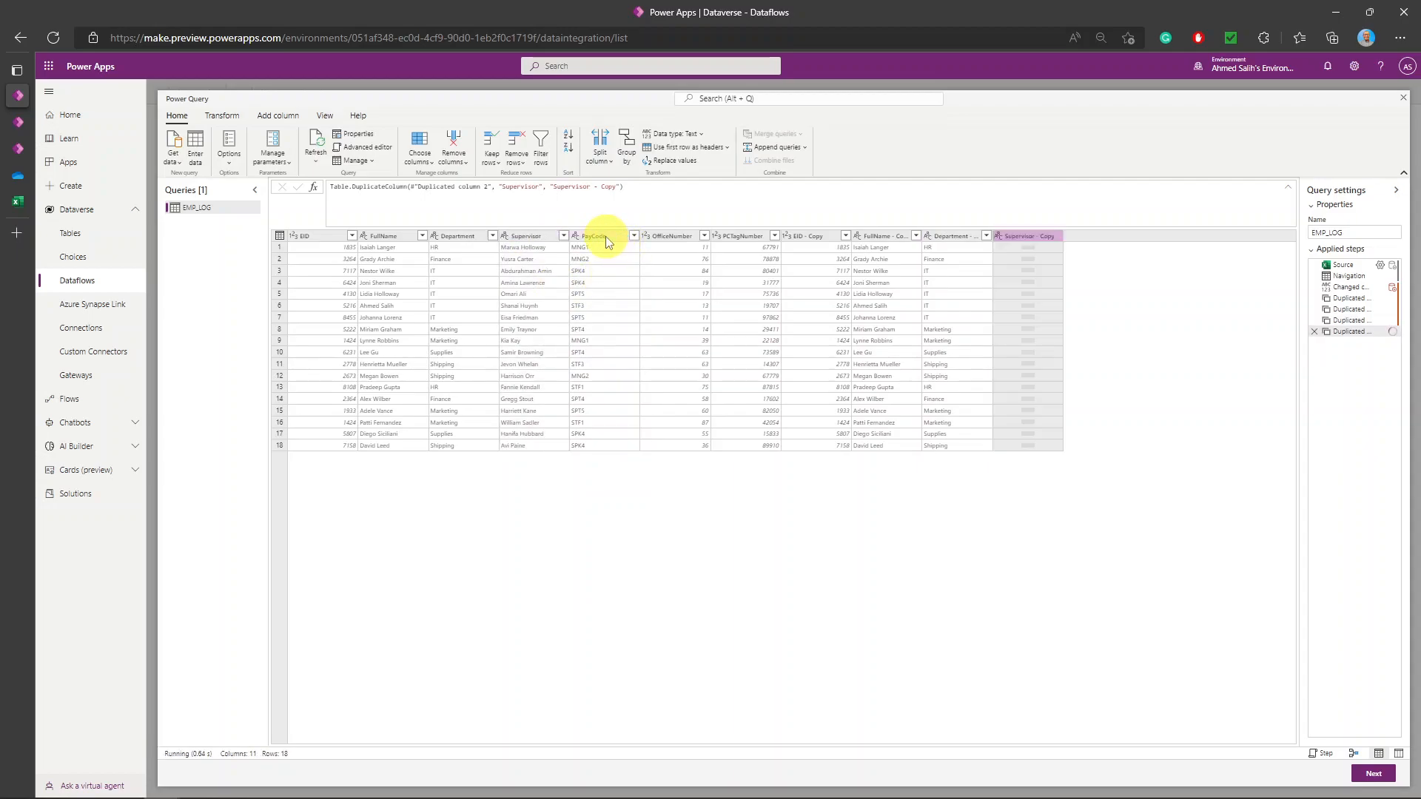
pyautogui.rightClick(605, 241)
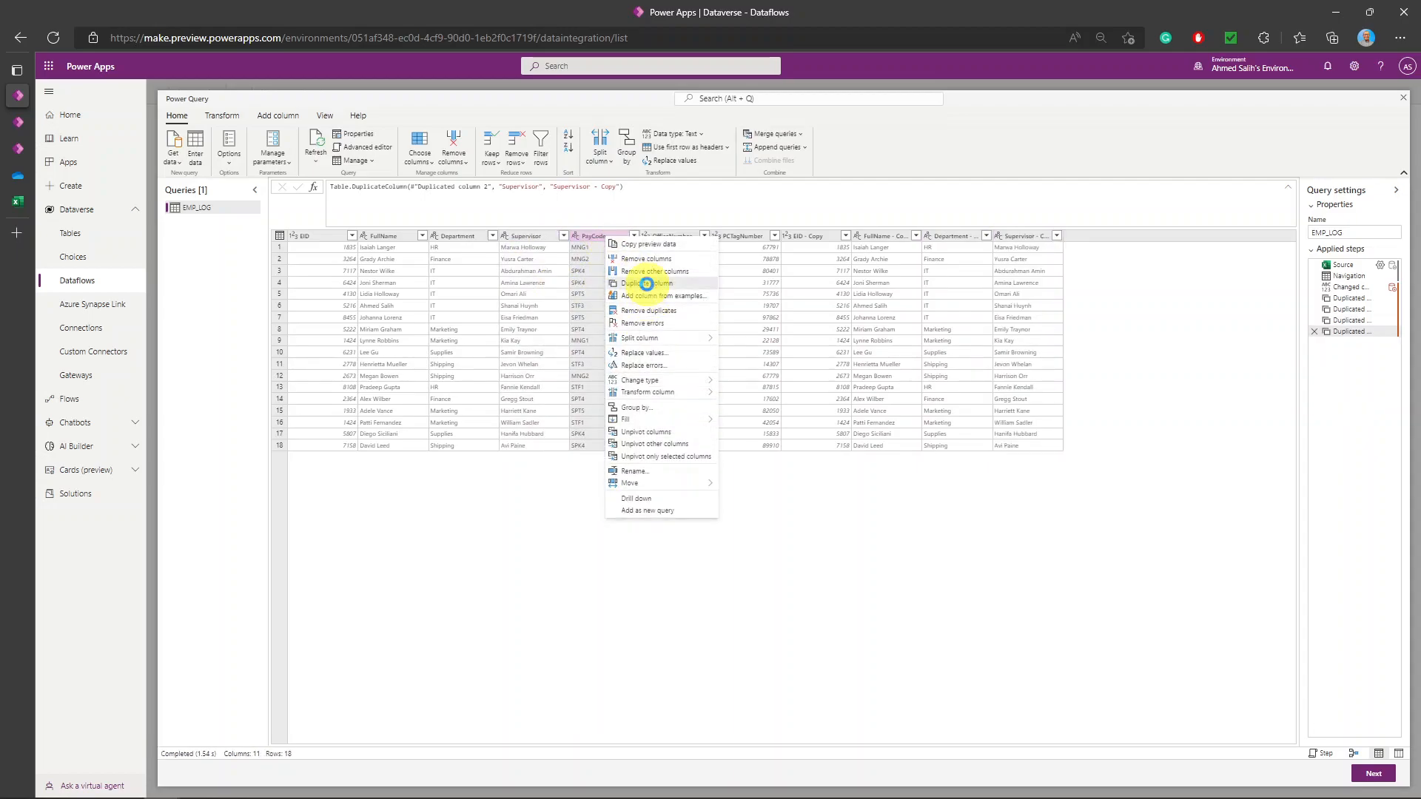
pyautogui.click(646, 283)
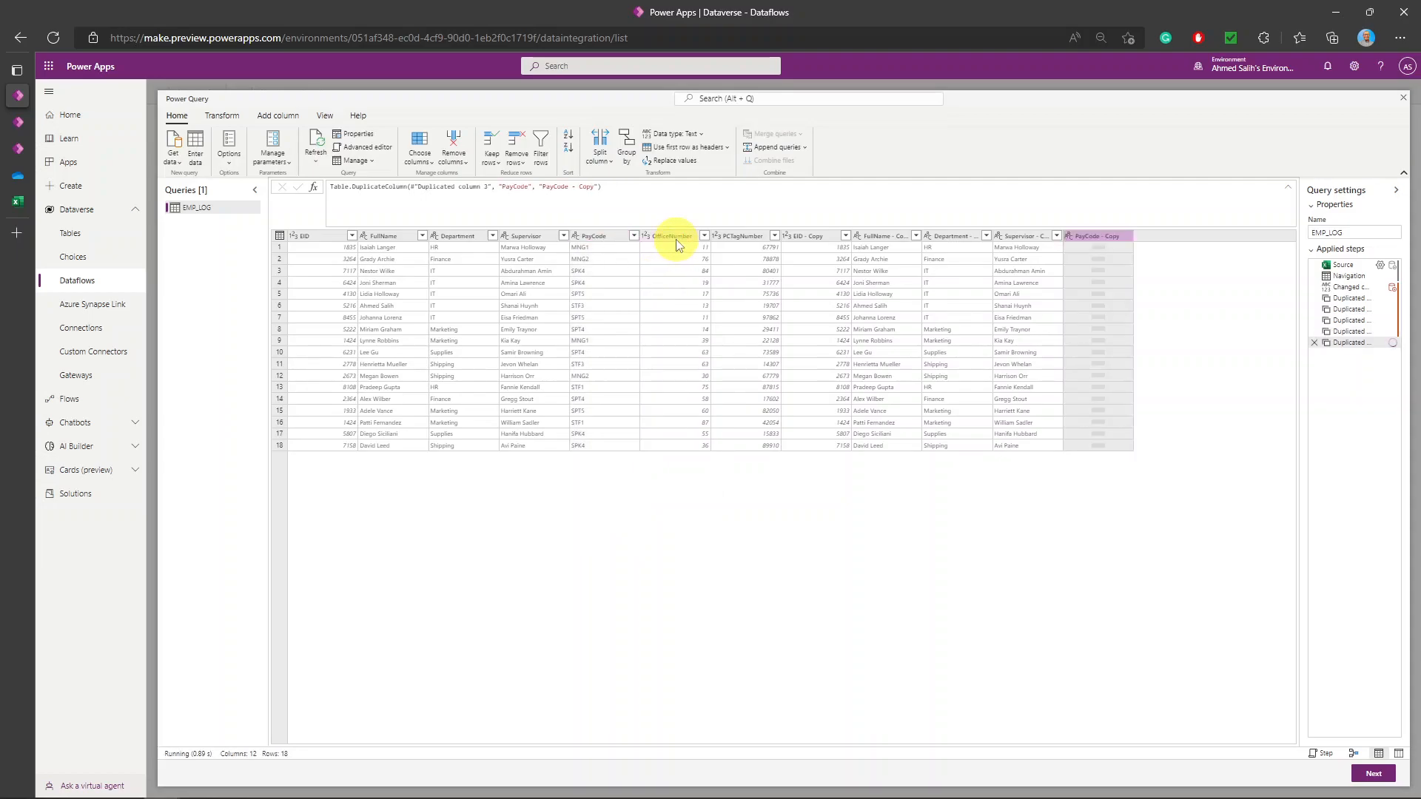
pyautogui.rightClick(676, 244)
pyautogui.click(689, 287)
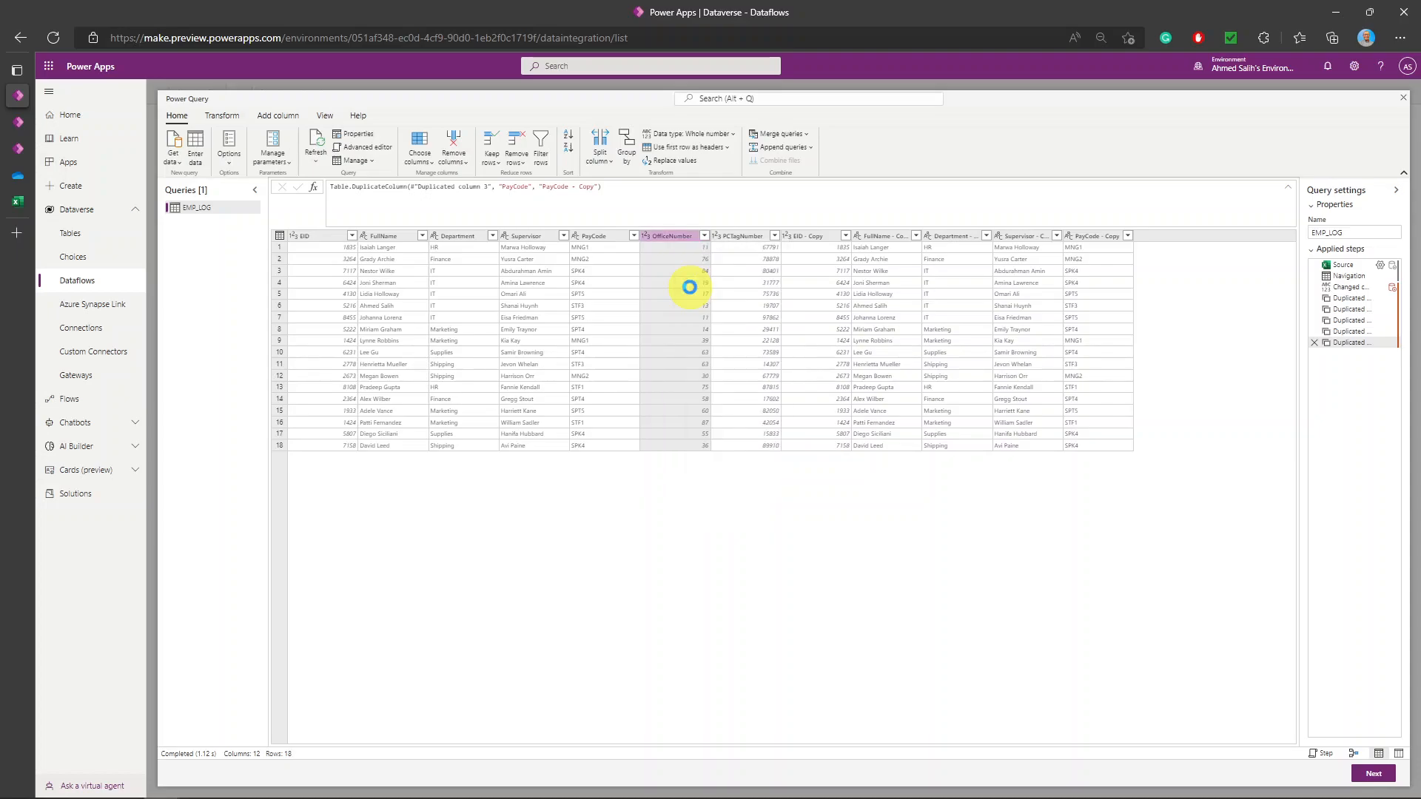
pyautogui.rightClick(735, 238)
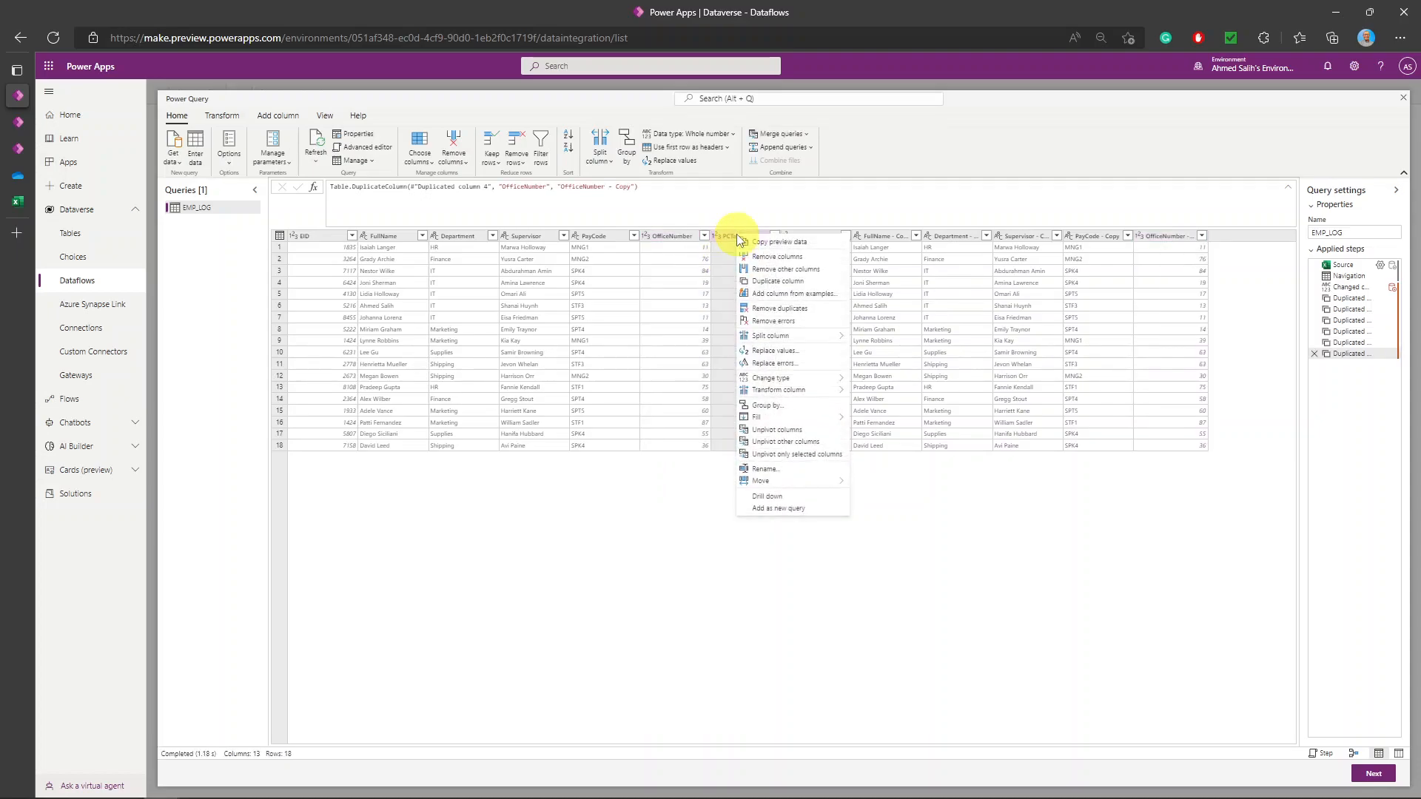
pyautogui.click(761, 283)
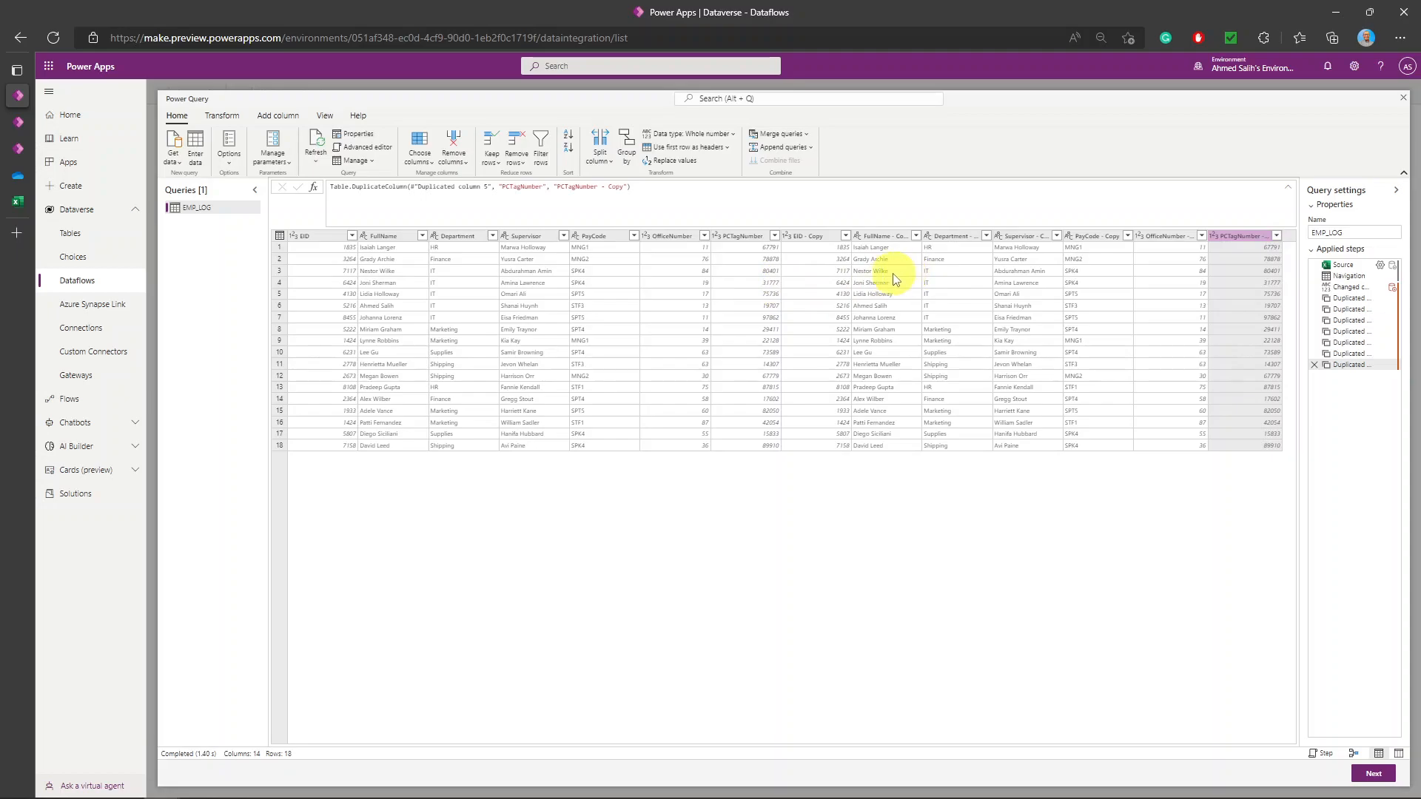
# Step: Merge the seven duplicated columns, from EID - Copy through PCTagNumber - Copy, into one column using the custom separator $
pyautogui.click(817, 237)
pyautogui.keyDown('ctrl'); pyautogui.click(877, 237); pyautogui.keyUp('ctrl')
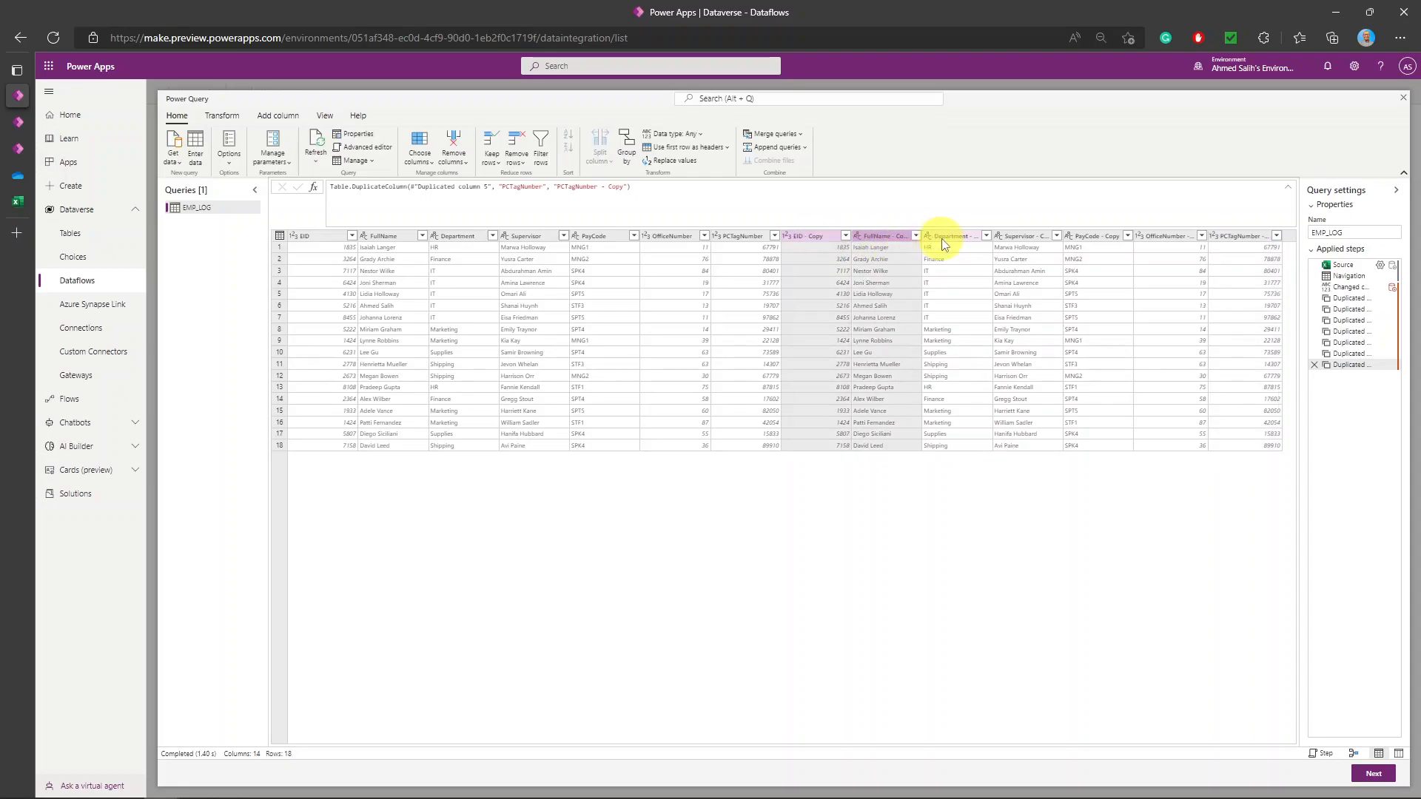
pyautogui.keyDown('ctrl'); pyautogui.click(1025, 237); pyautogui.keyUp('ctrl')
pyautogui.keyDown('ctrl'); pyautogui.click(1089, 237); pyautogui.keyUp('ctrl')
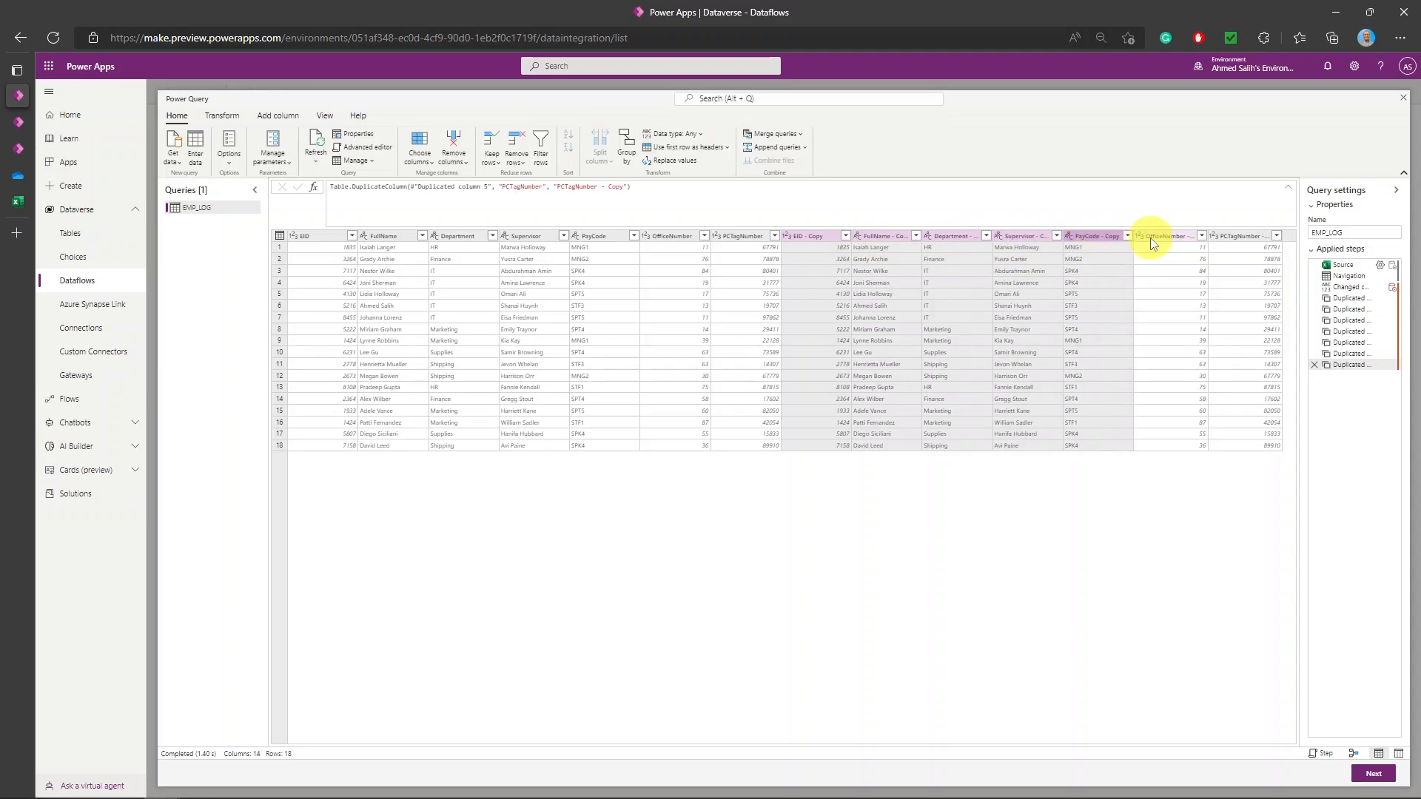
pyautogui.keyDown('ctrl'); pyautogui.click(1162, 237); pyautogui.keyUp('ctrl')
pyautogui.keyDown('ctrl'); pyautogui.click(1242, 238); pyautogui.keyUp('ctrl')
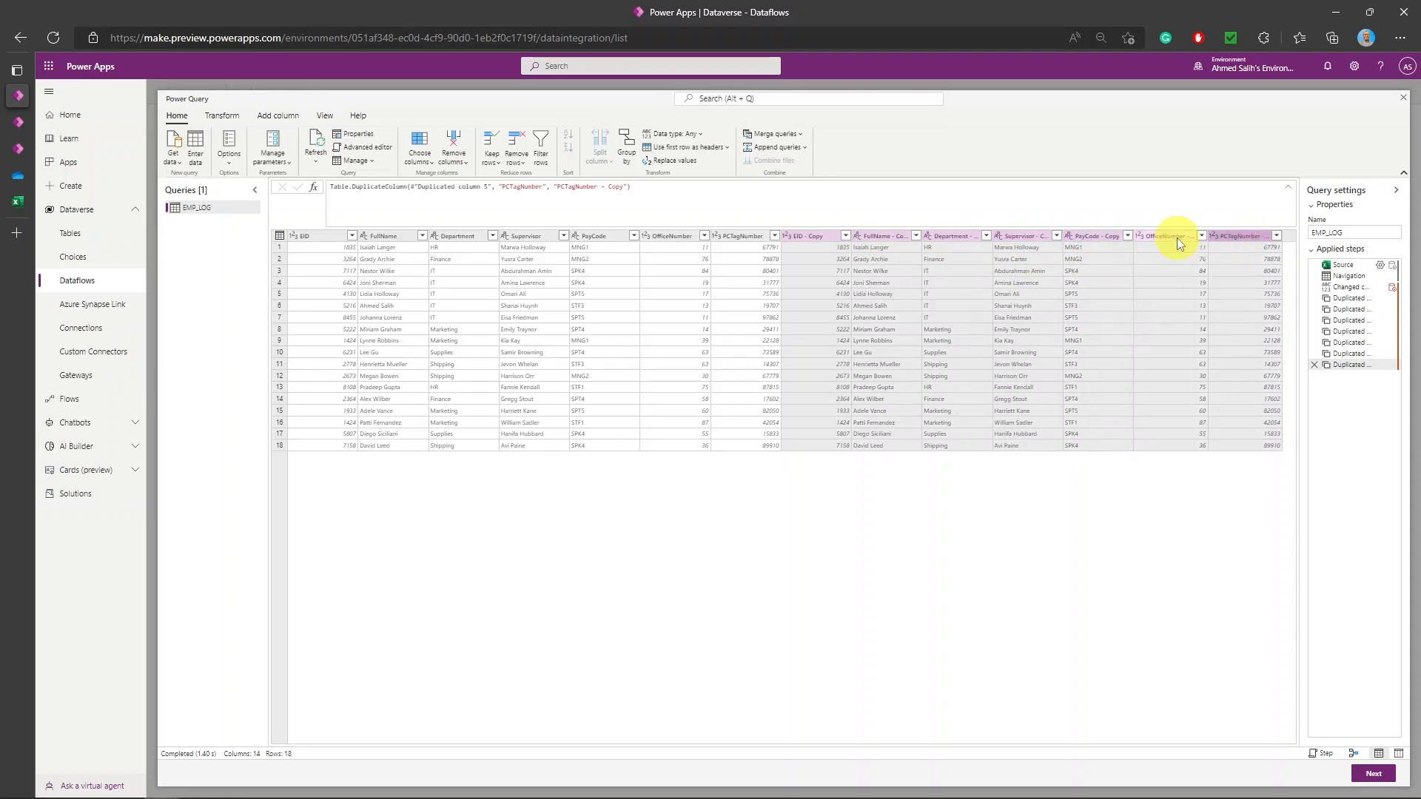
pyautogui.rightClick(1176, 238)
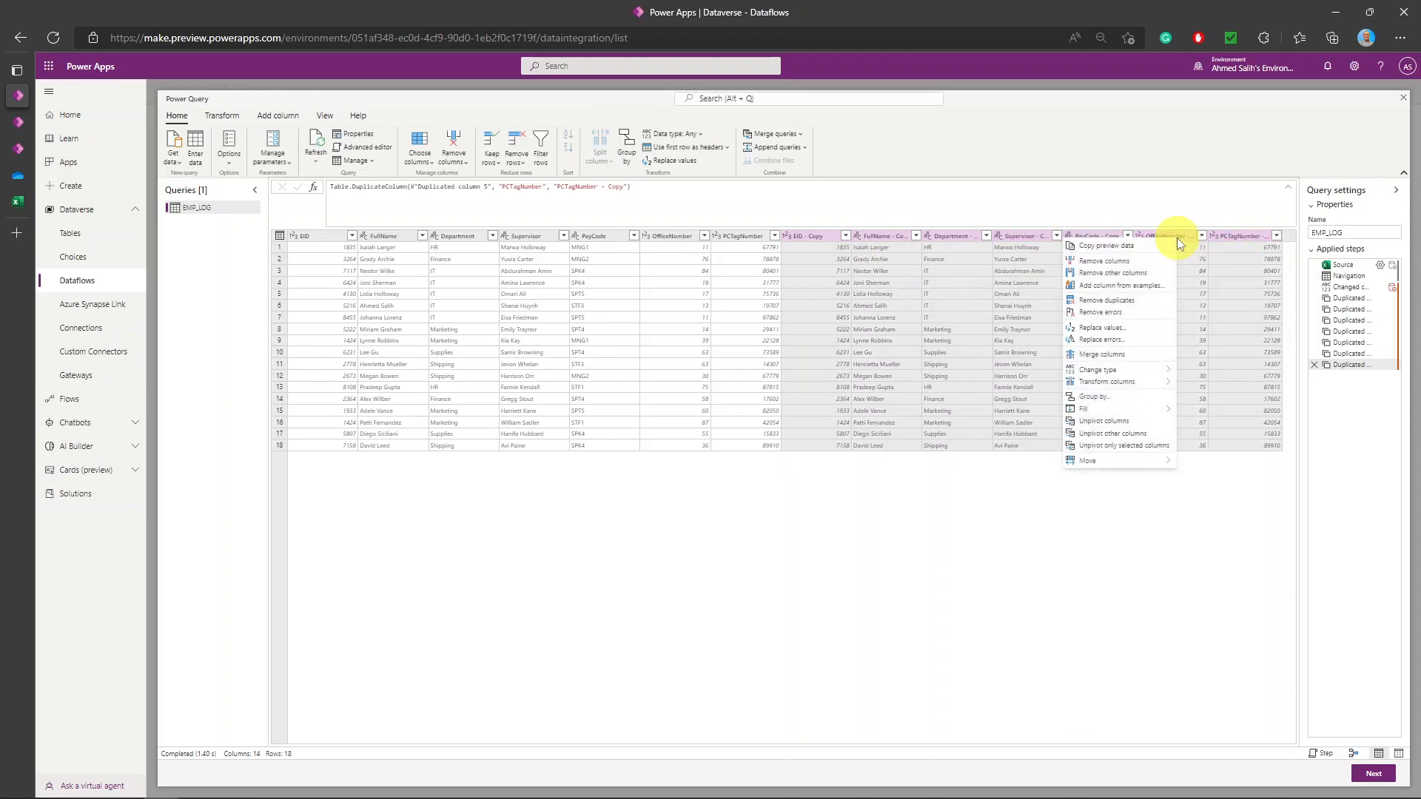
pyautogui.click(1110, 355)
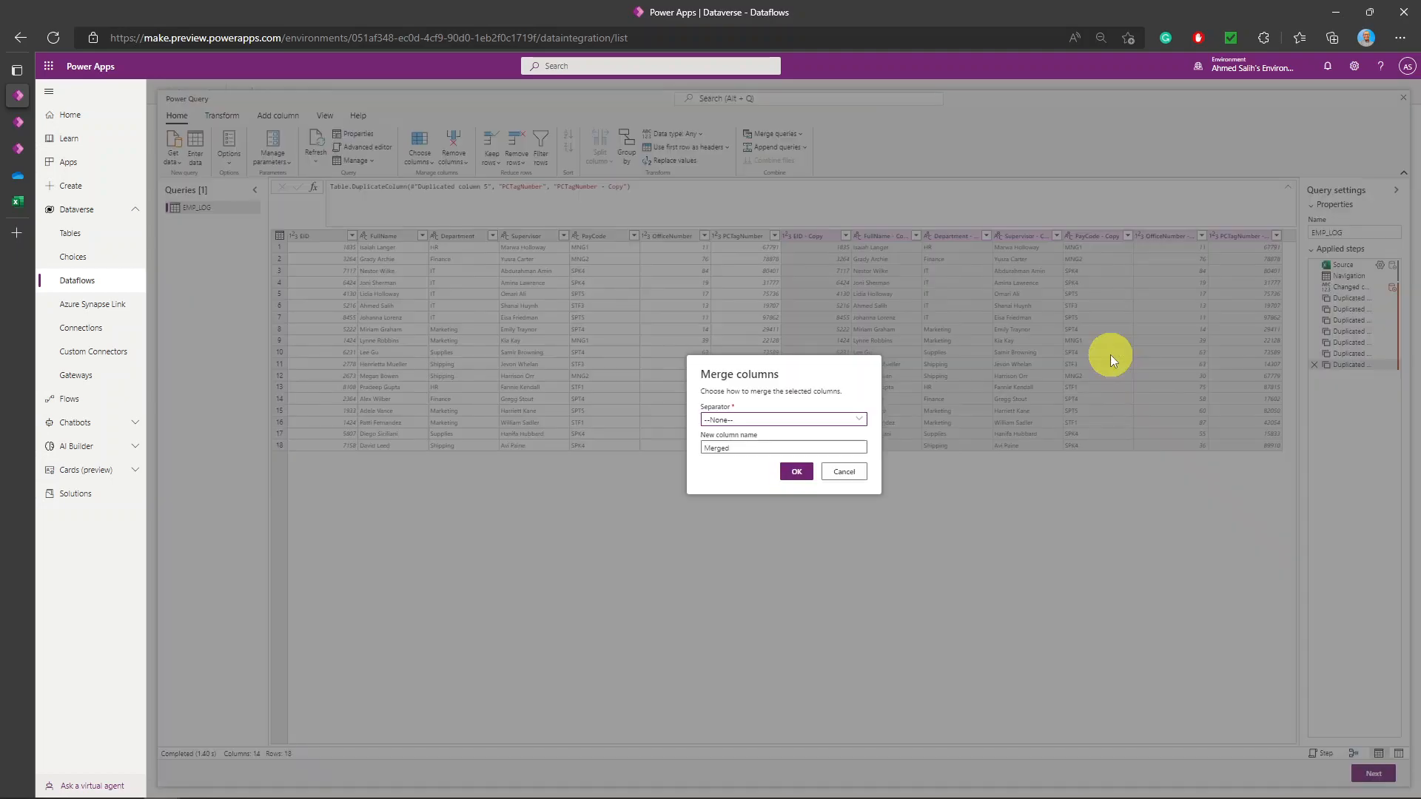
pyautogui.click(820, 423)
pyautogui.click(739, 530)
pyautogui.click(757, 431)
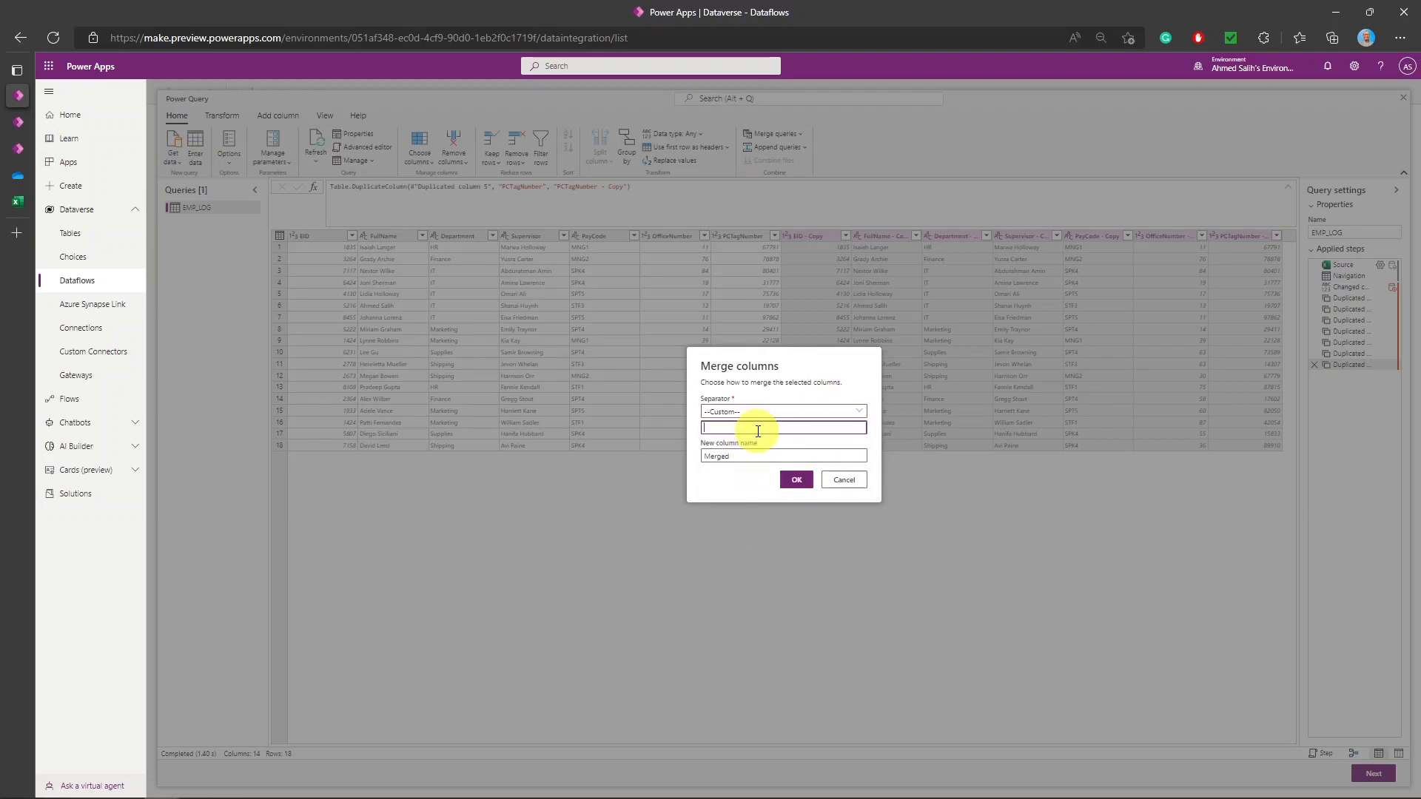
pyautogui.click(742, 485)
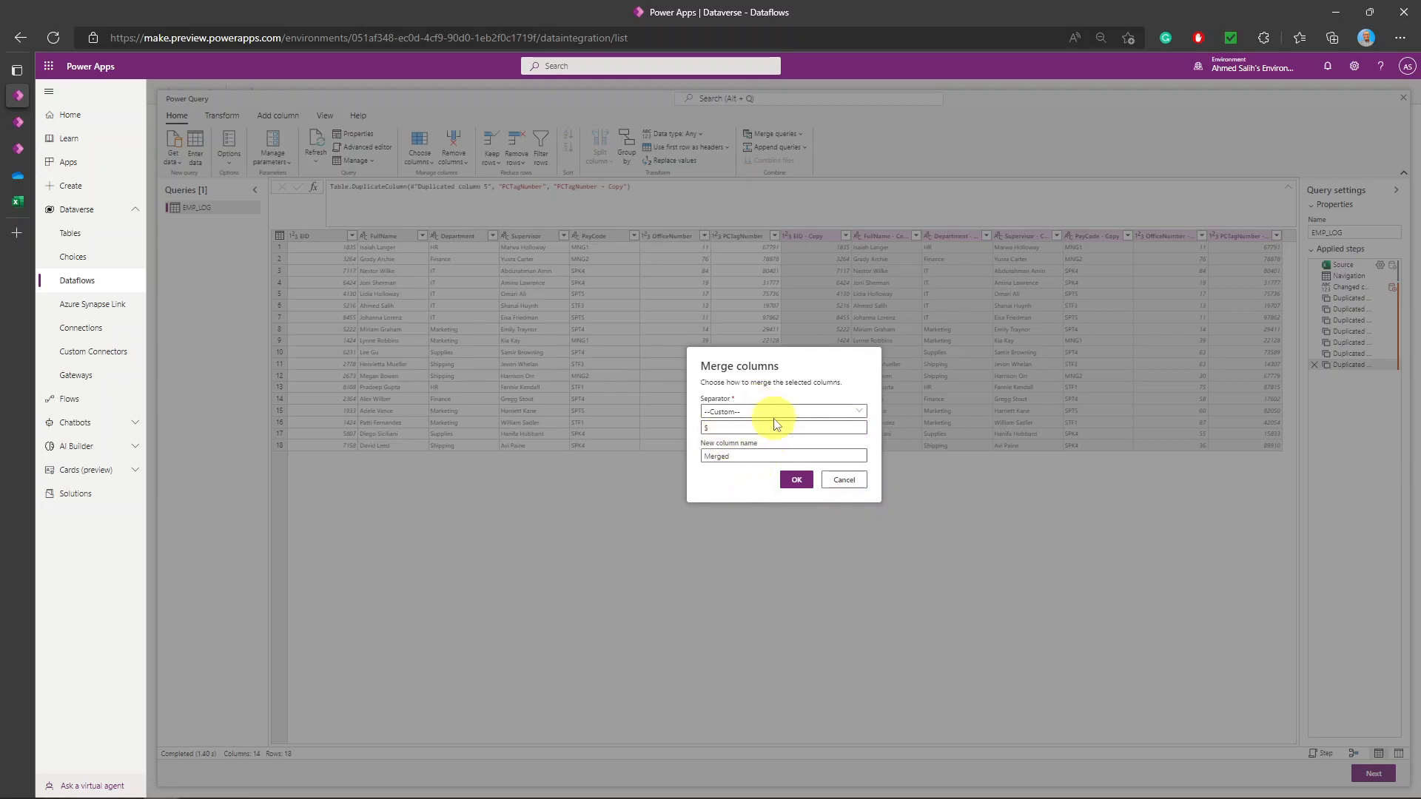
pyautogui.click(796, 478)
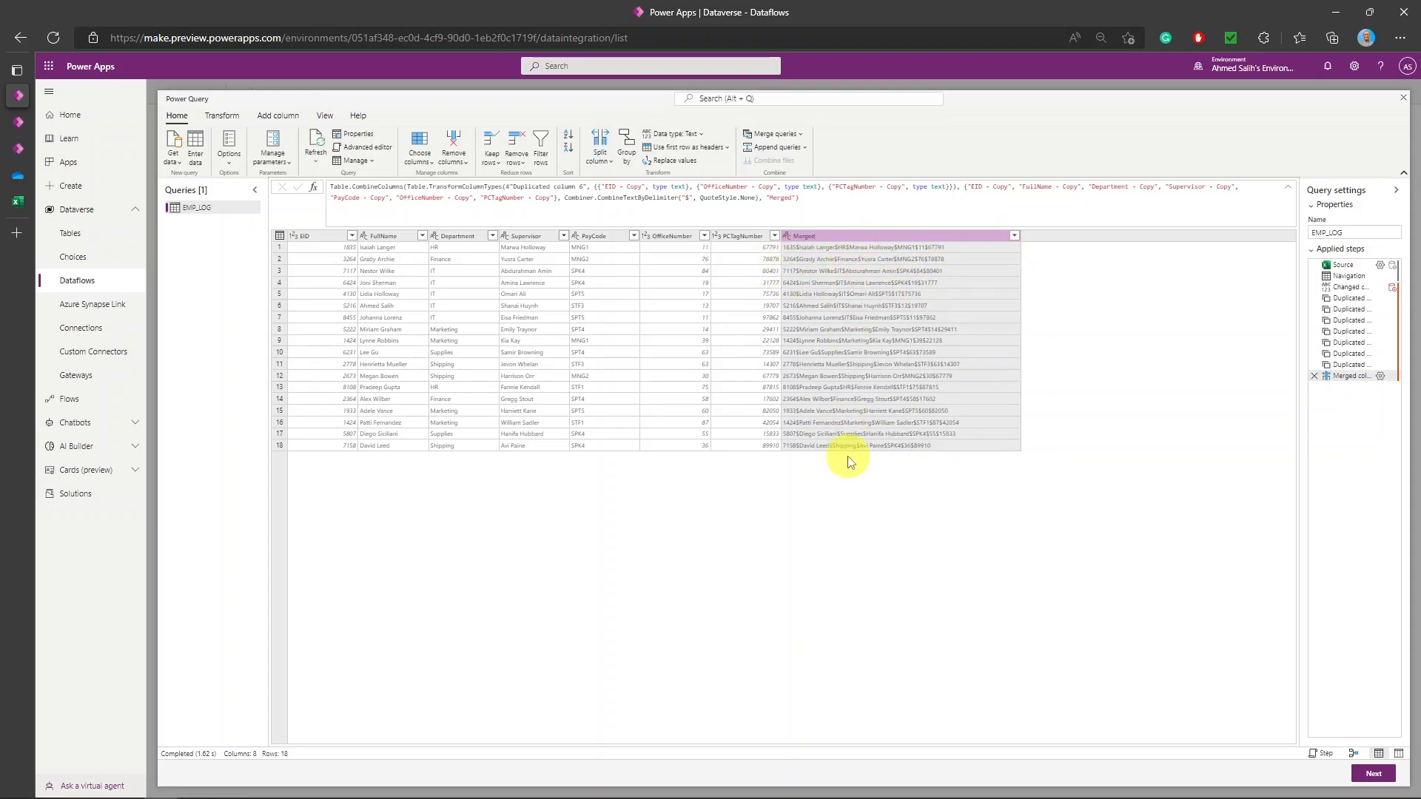
# Step: Recheck the Dataverse table's key details and rename the query's Merged column as Log Key
pyautogui.click(18, 123)
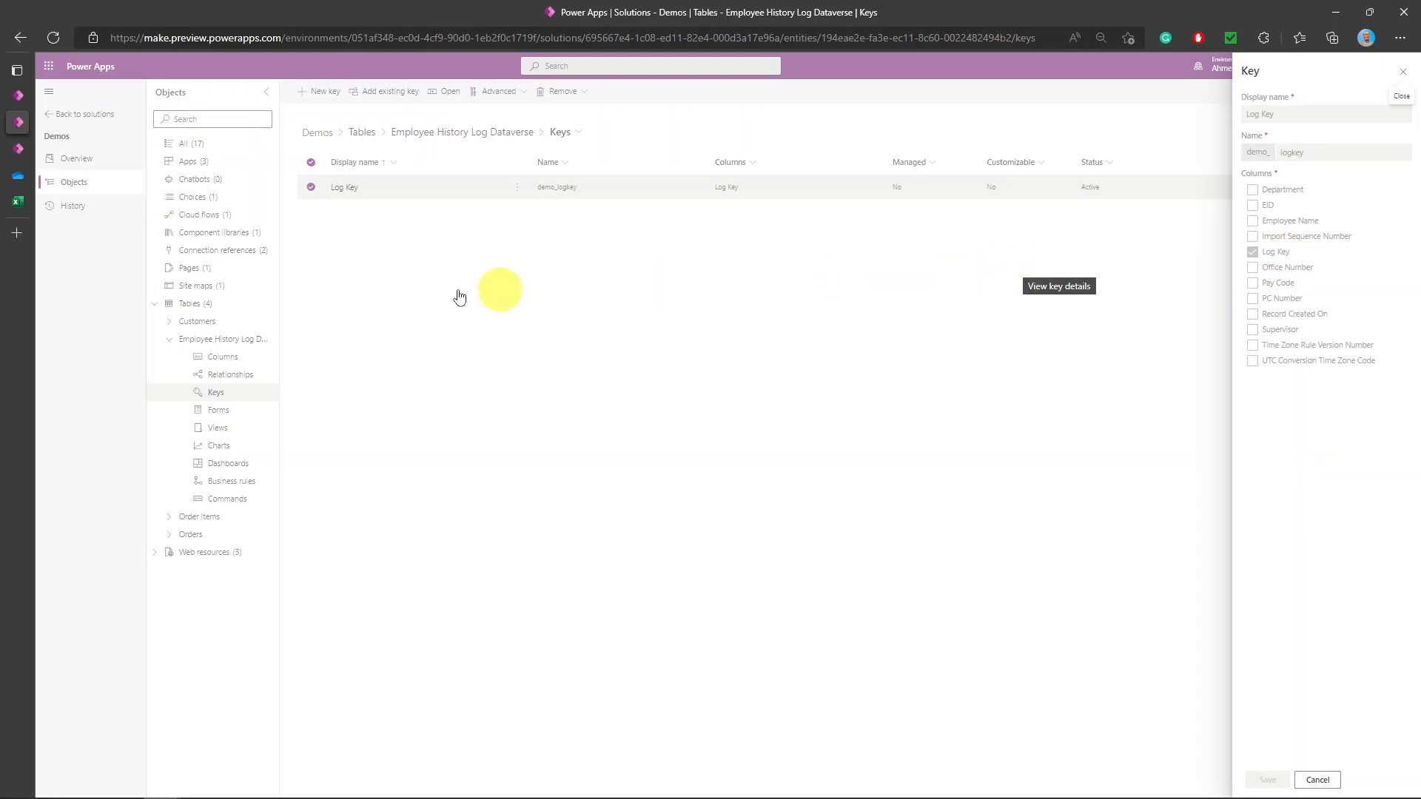
pyautogui.click(20, 97)
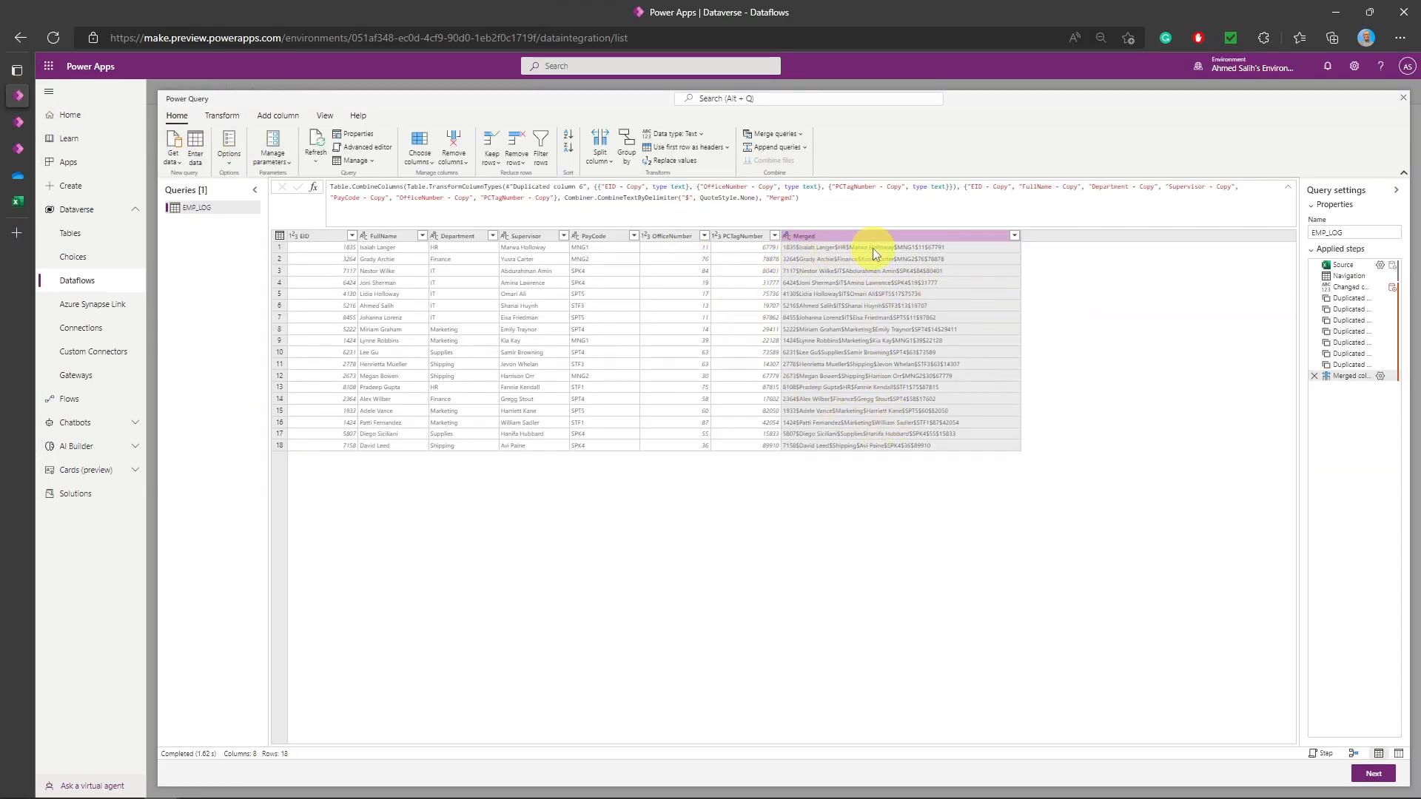
pyautogui.rightClick(966, 240)
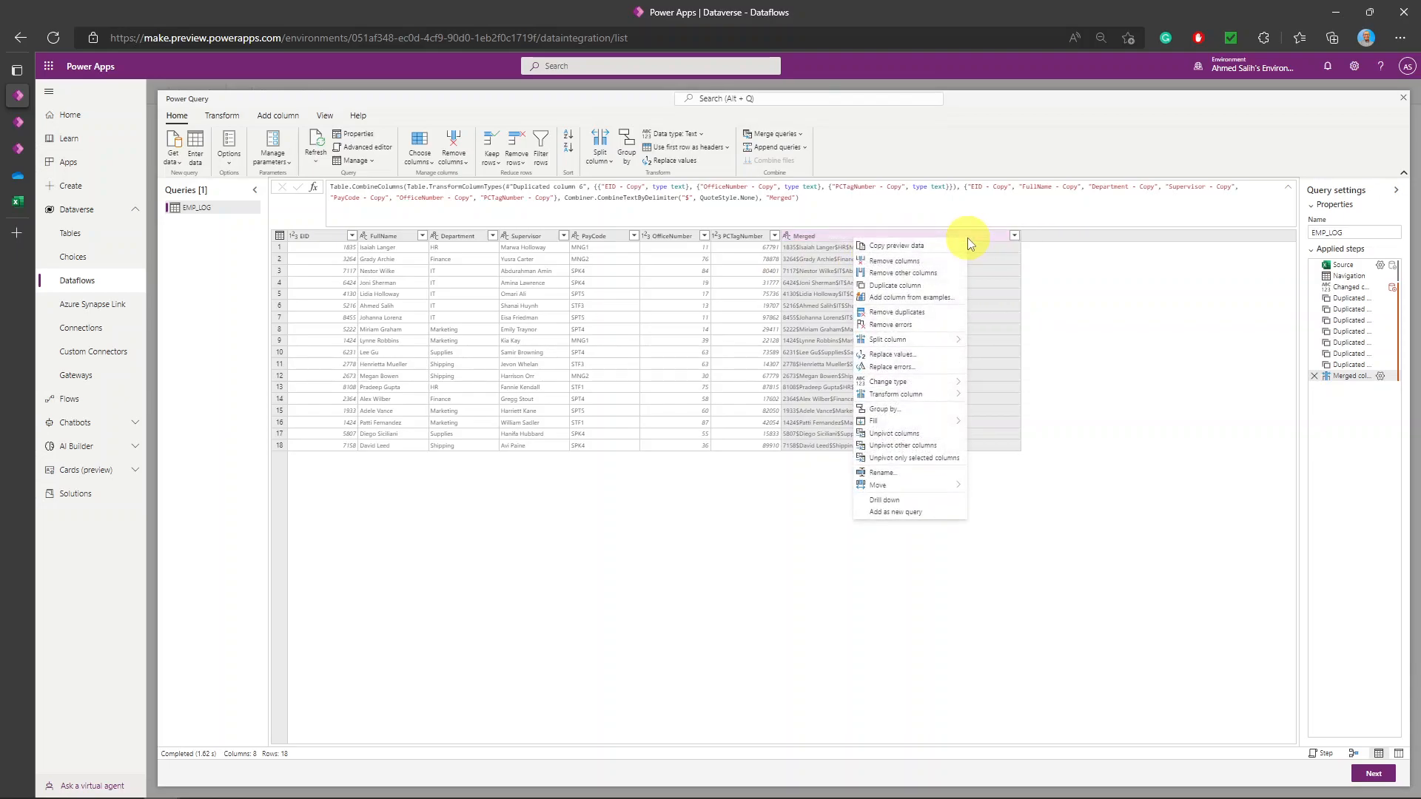
pyautogui.click(898, 472)
pyautogui.write('Lo')
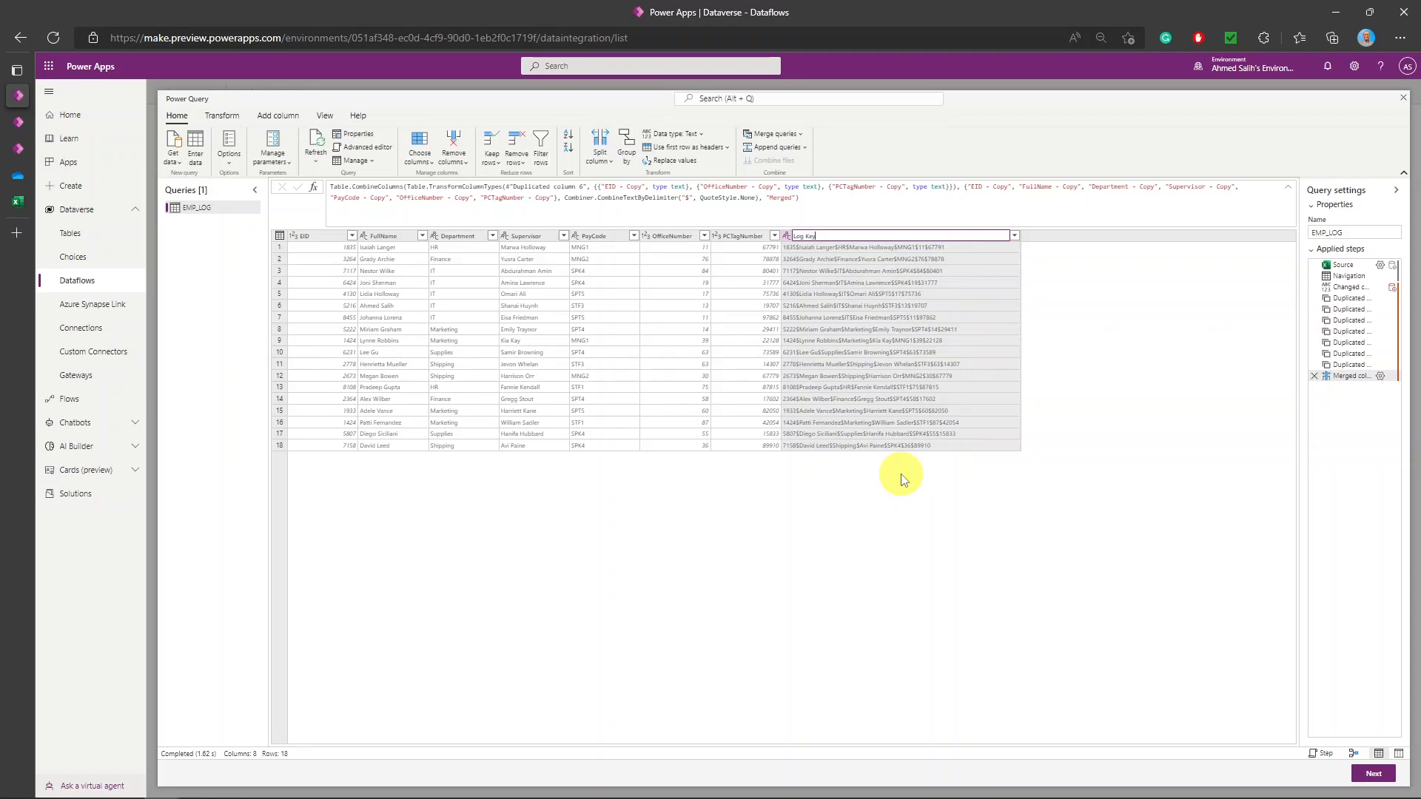
pyautogui.write('g Key')
pyautogui.press('Return')
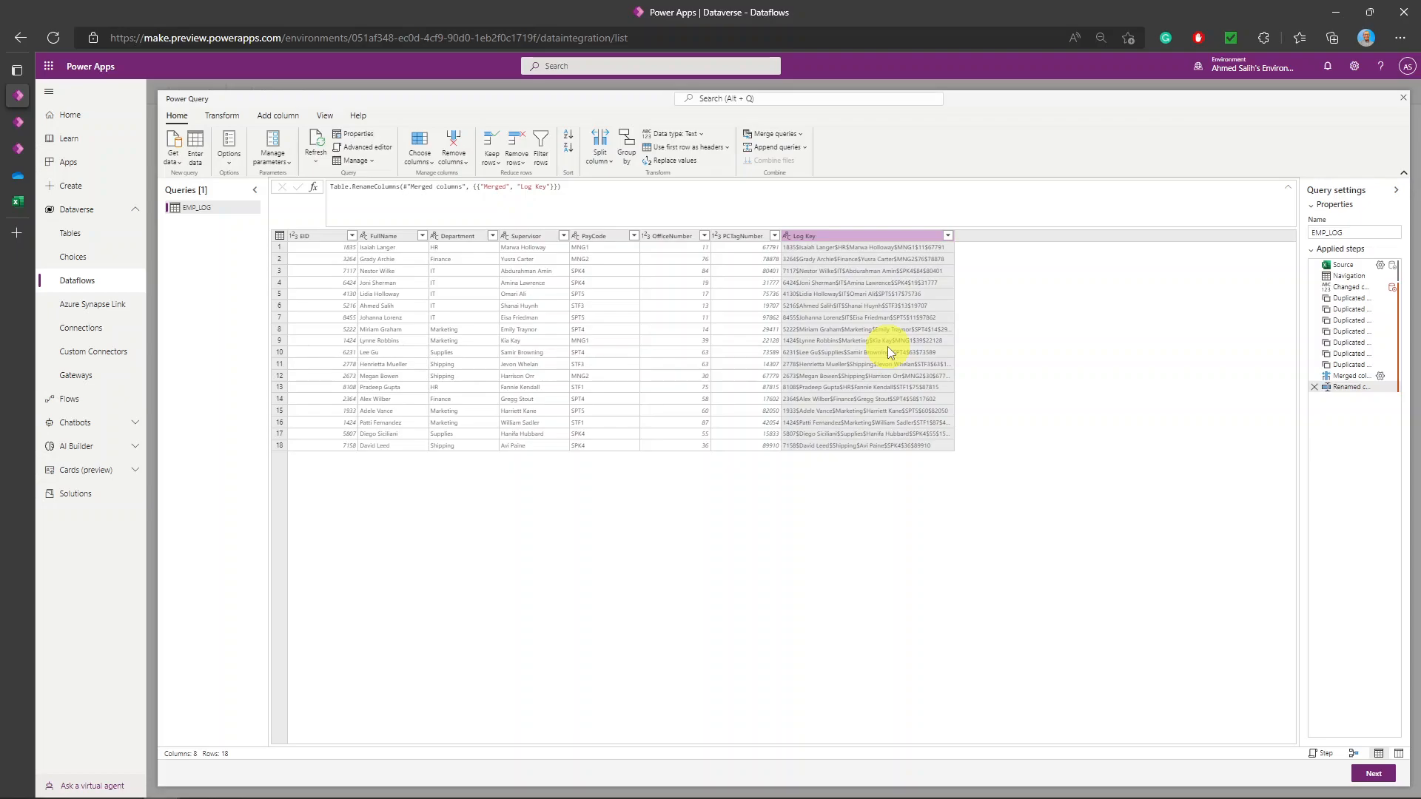
# Step: Set the EMP_LOG query to load to the existing table demo_EmployeeLogDataverse, with Log Key (demo_LogKey) as its key
pyautogui.click(1370, 773)
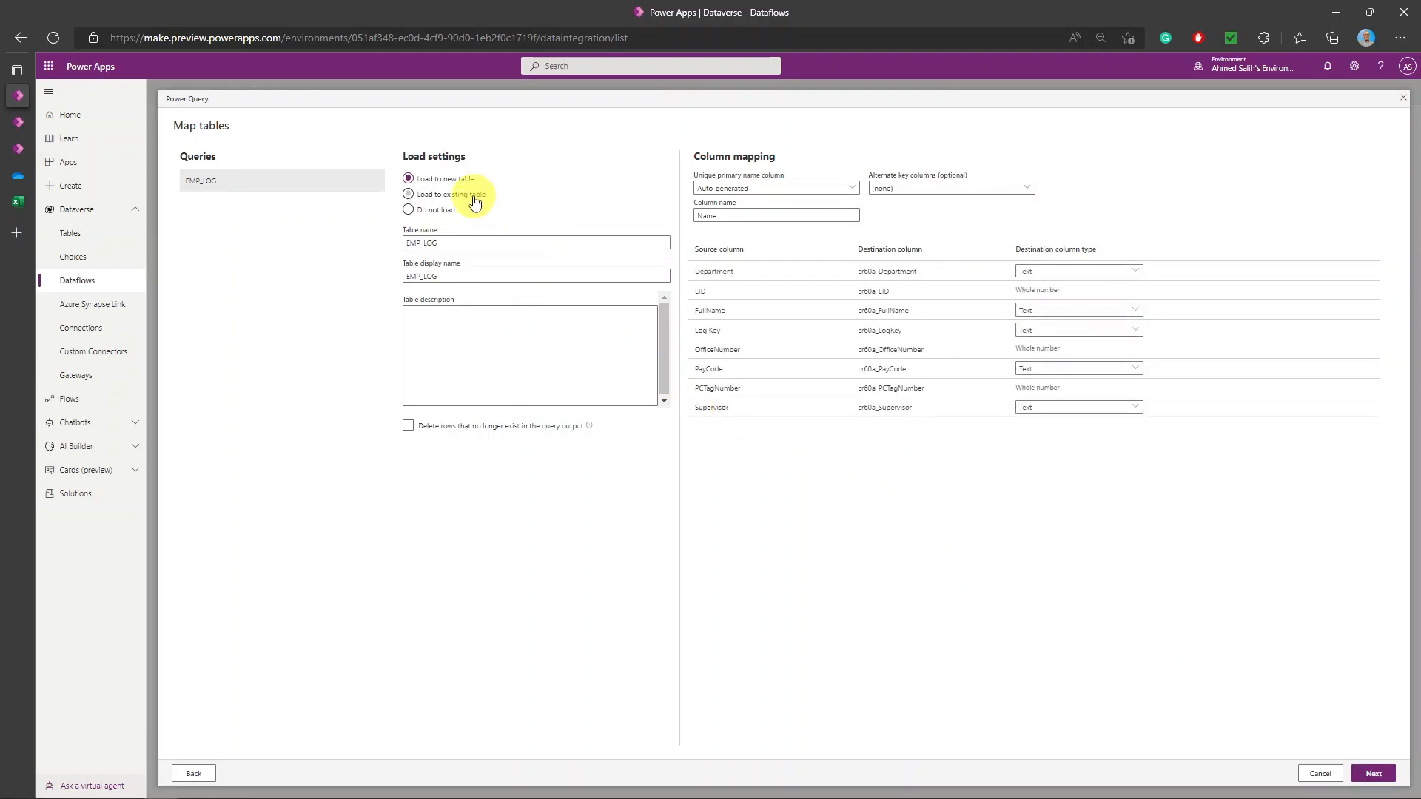
pyautogui.click(475, 198)
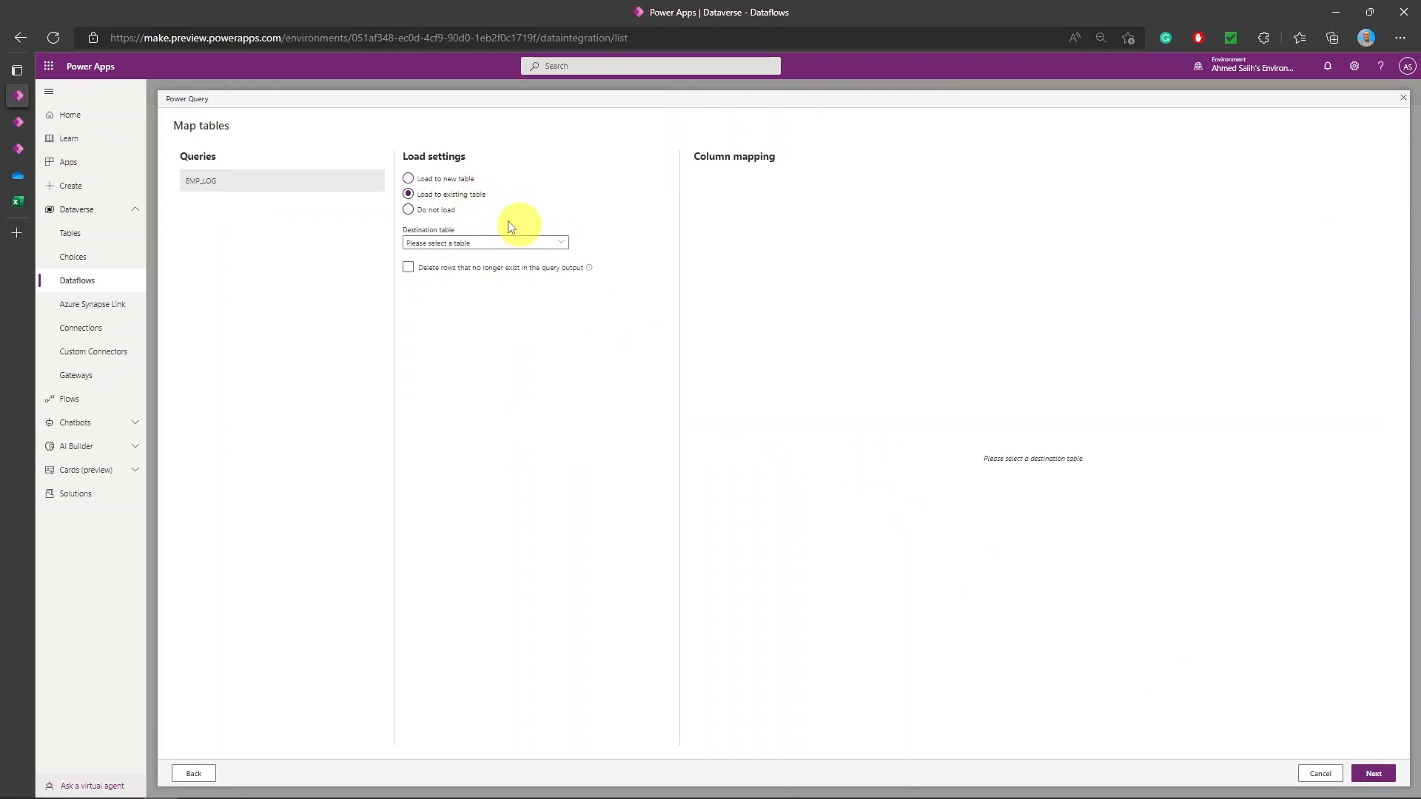
pyautogui.click(563, 242)
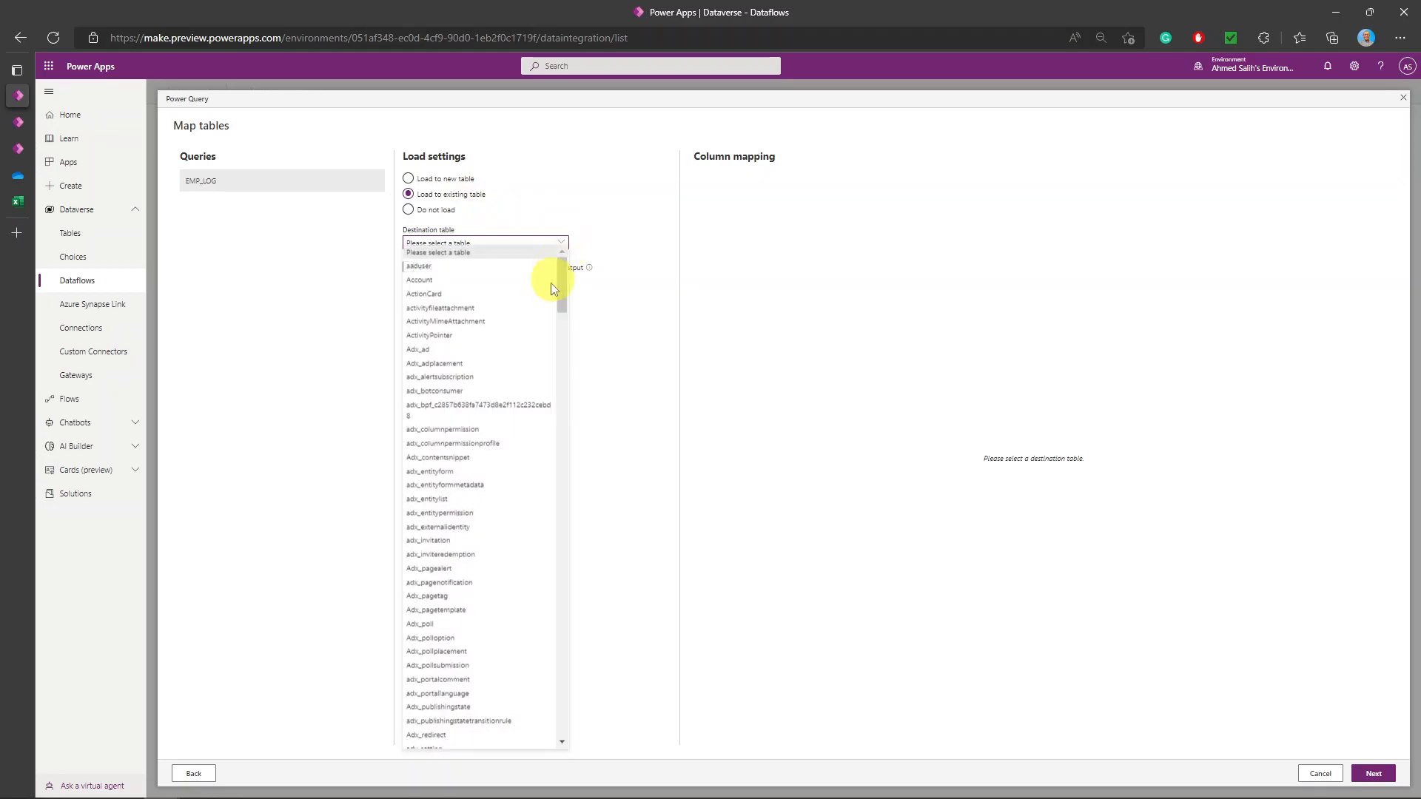
pyautogui.scroll(-15, 501, 494)
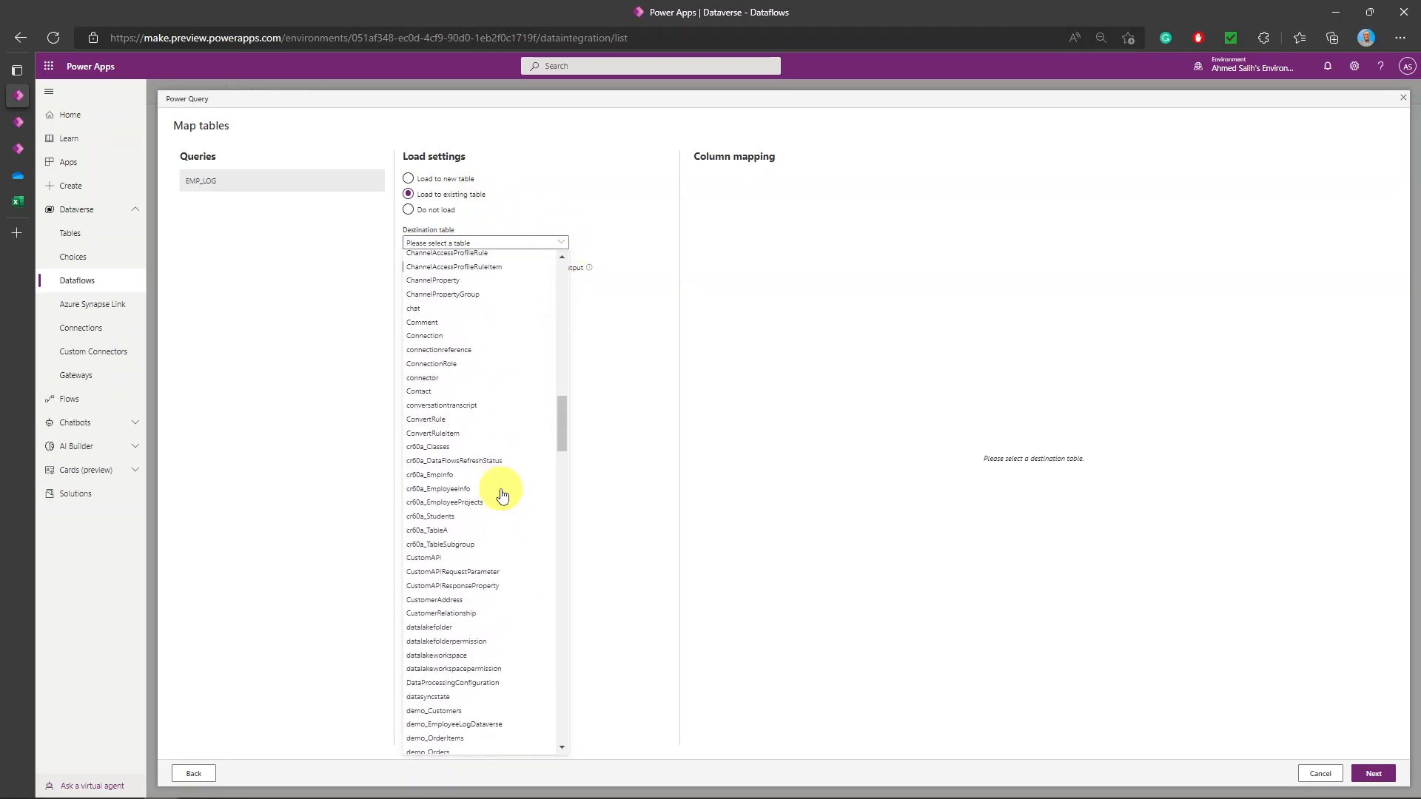
pyautogui.scroll(-5, 501, 493)
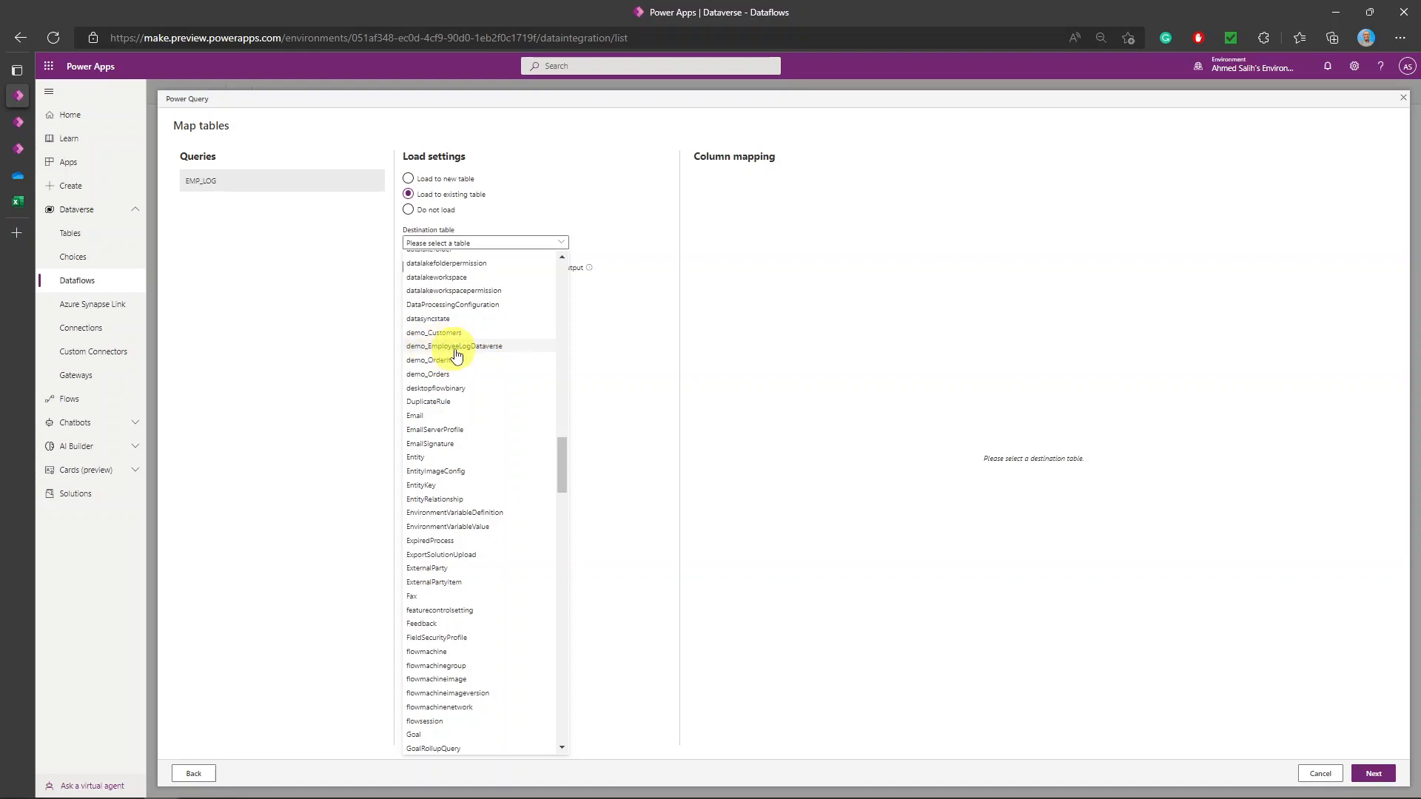
pyautogui.click(481, 347)
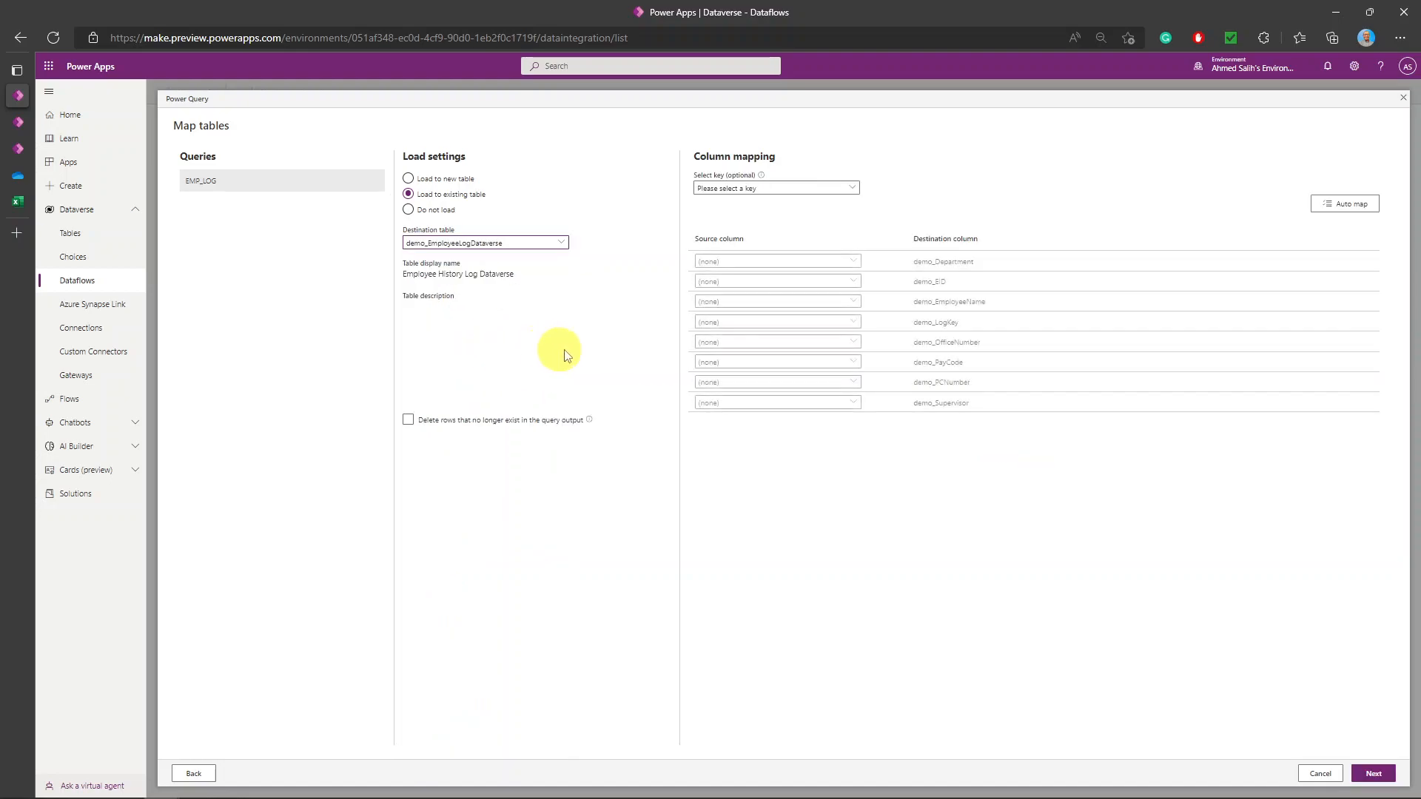
pyautogui.click(844, 190)
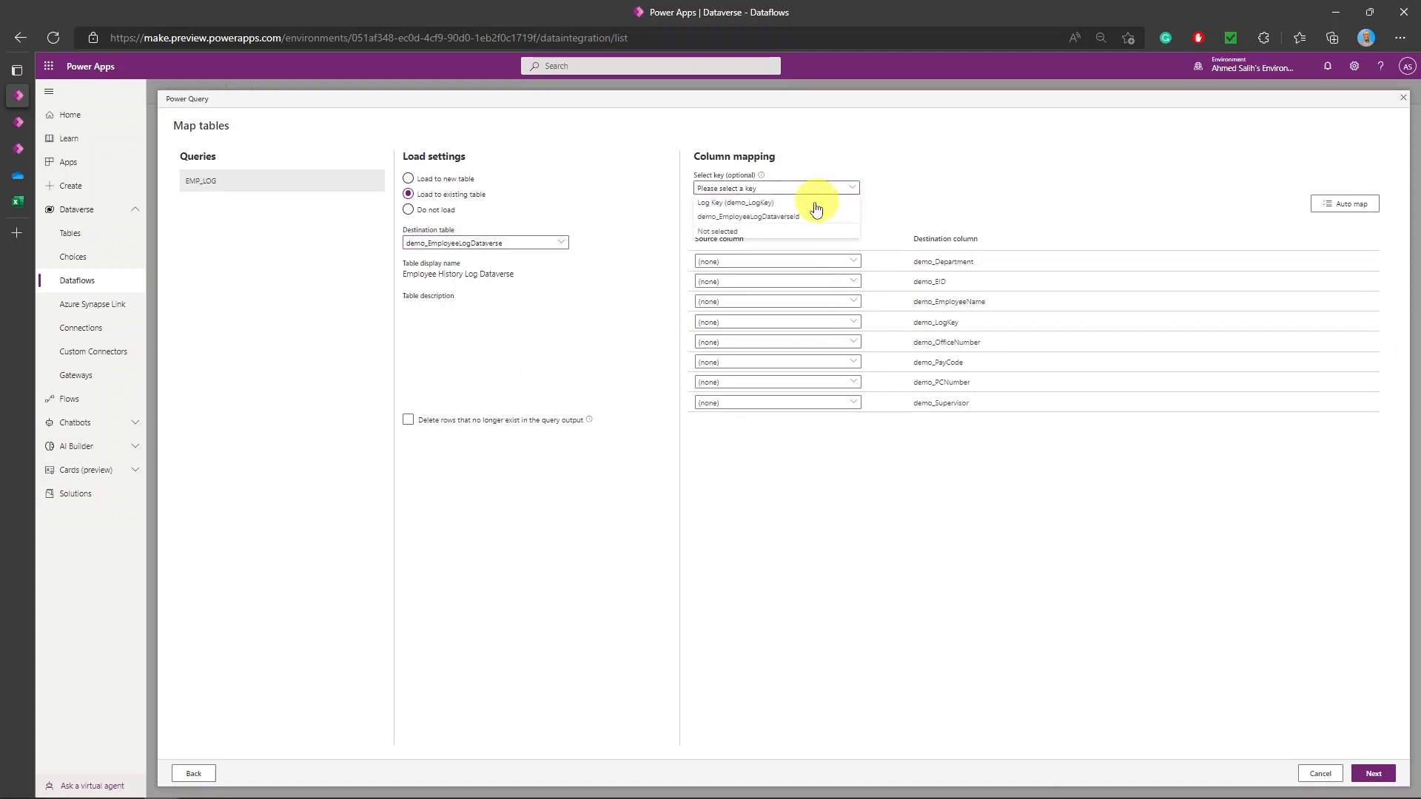
pyautogui.click(721, 205)
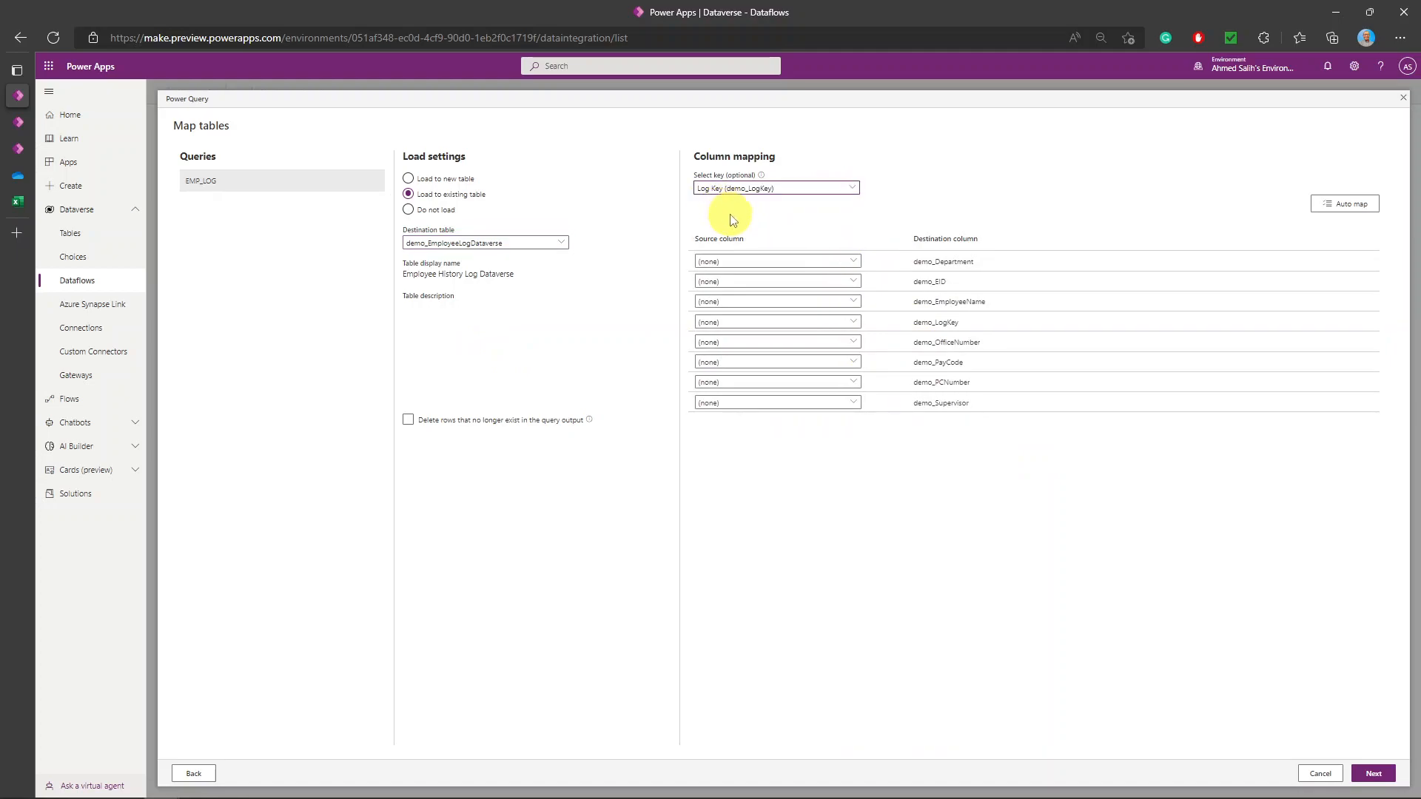
# Step: Map Department, EID, FullName and Log Key to demo_Department, demo_EID, demo_EmployeeName and demo_LogKey
pyautogui.click(853, 263)
pyautogui.click(818, 290)
pyautogui.click(851, 282)
pyautogui.click(818, 326)
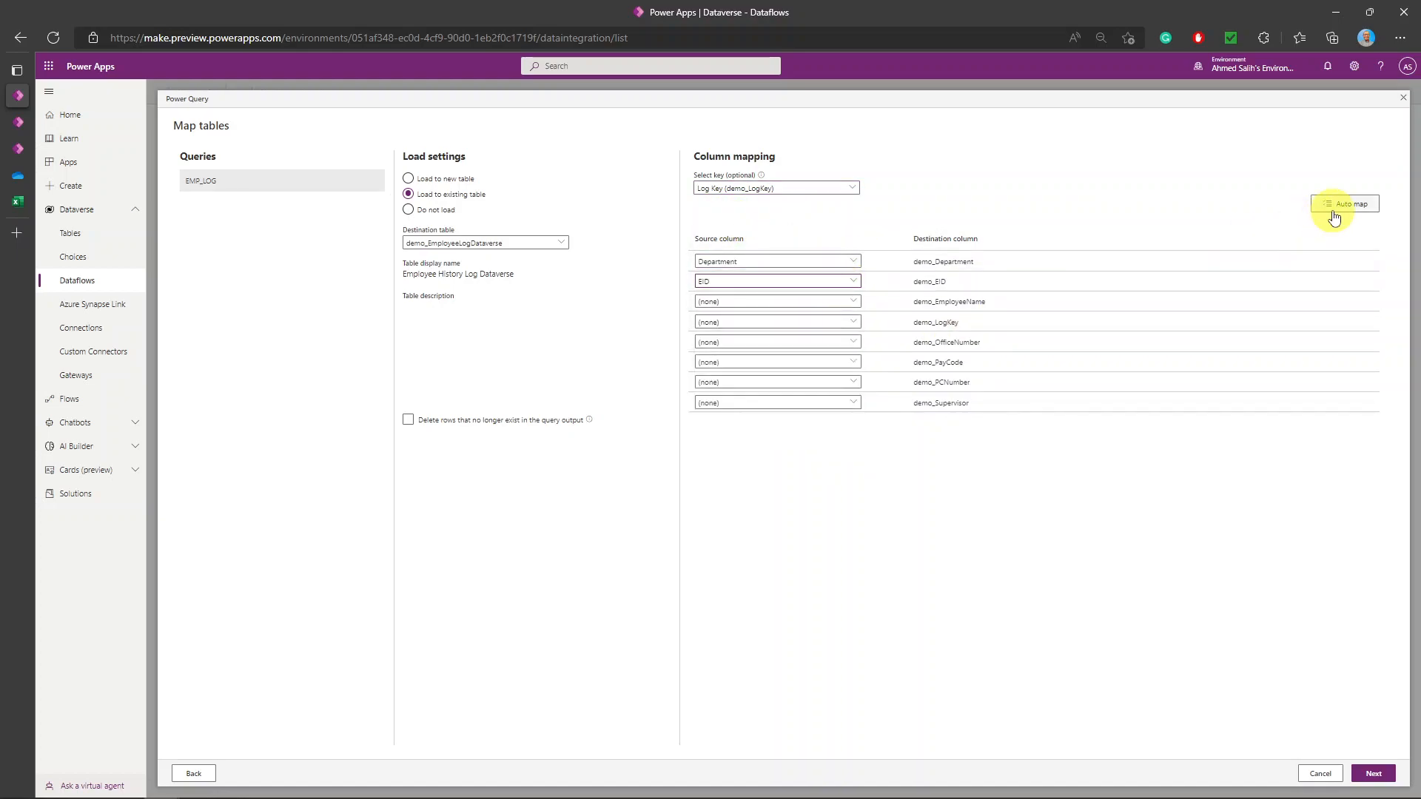
pyautogui.click(851, 301)
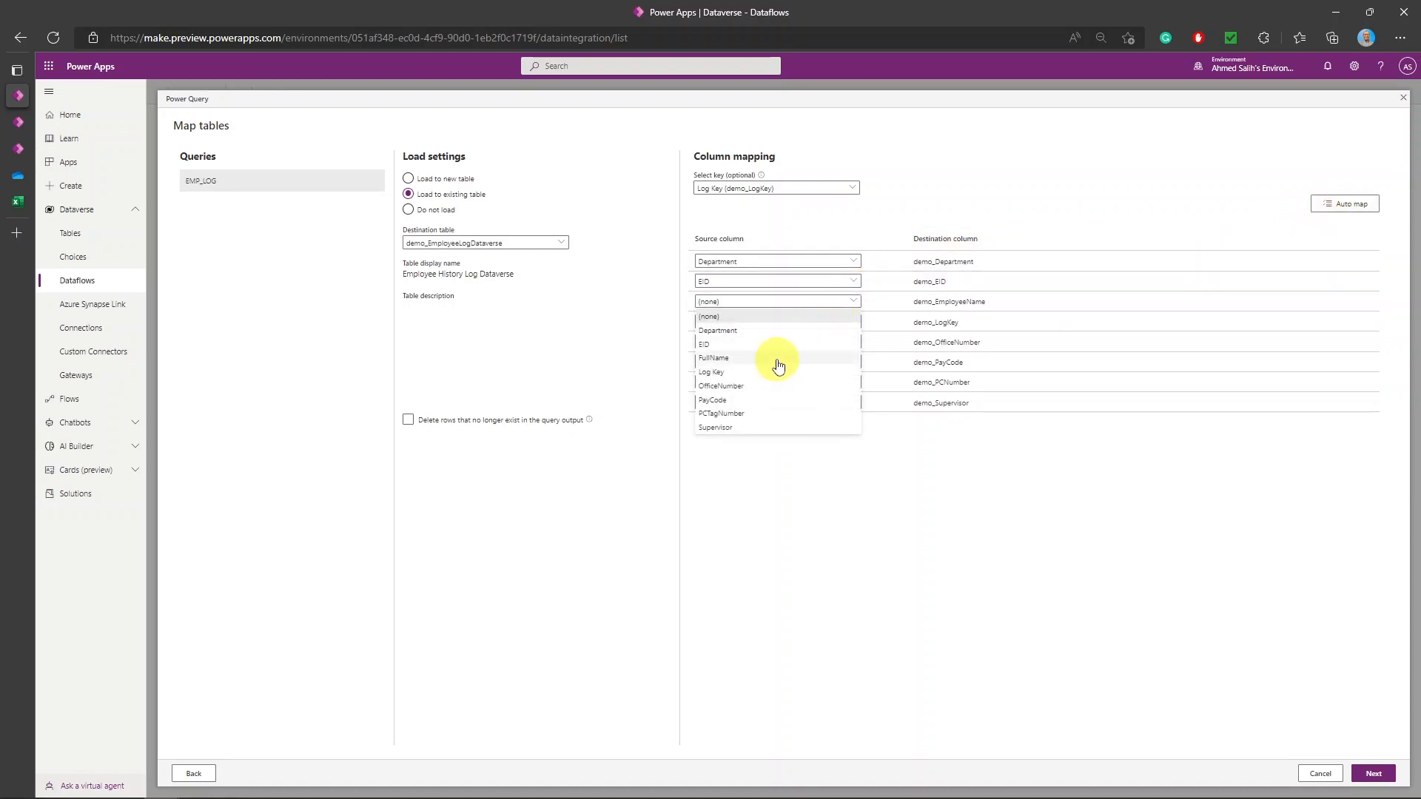
pyautogui.click(779, 361)
pyautogui.click(843, 322)
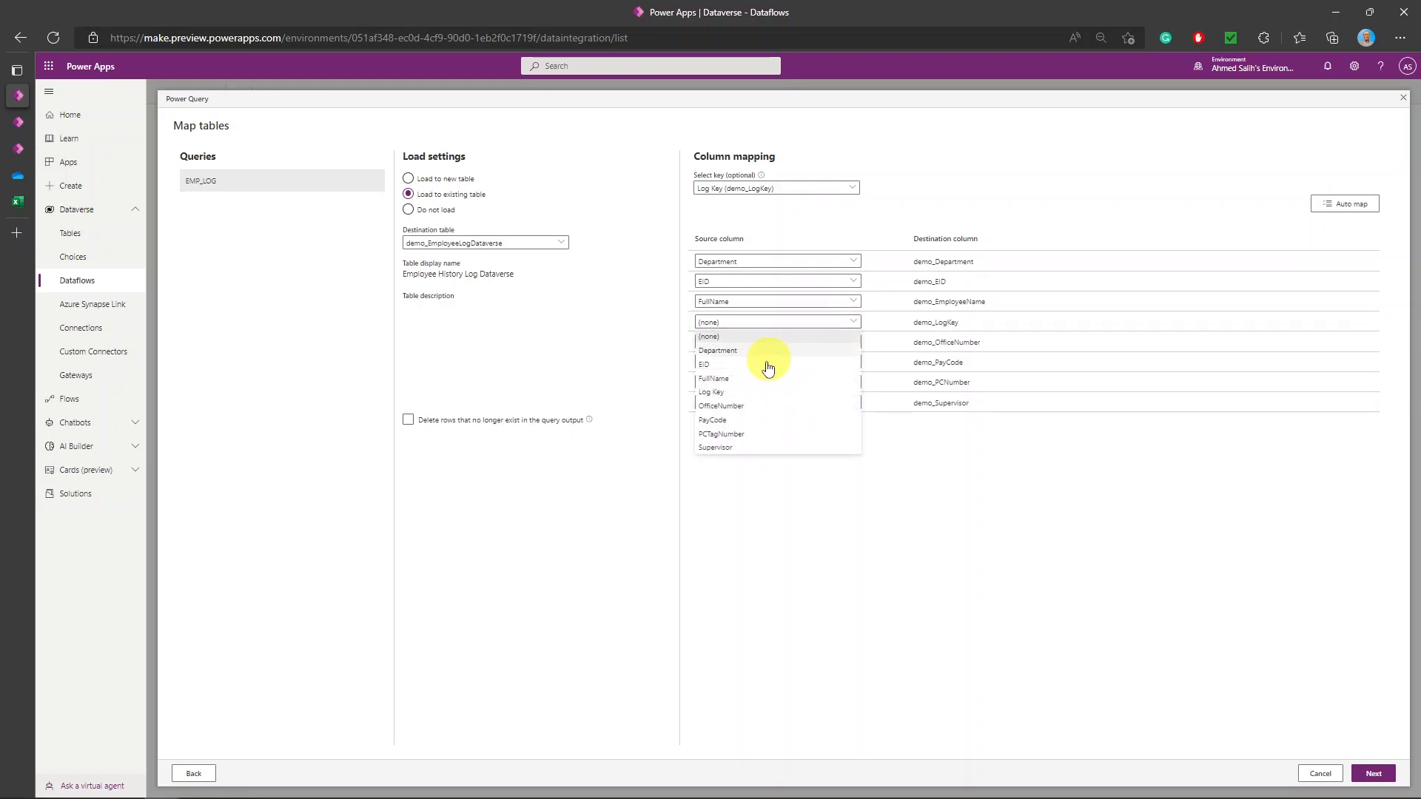
pyautogui.click(751, 392)
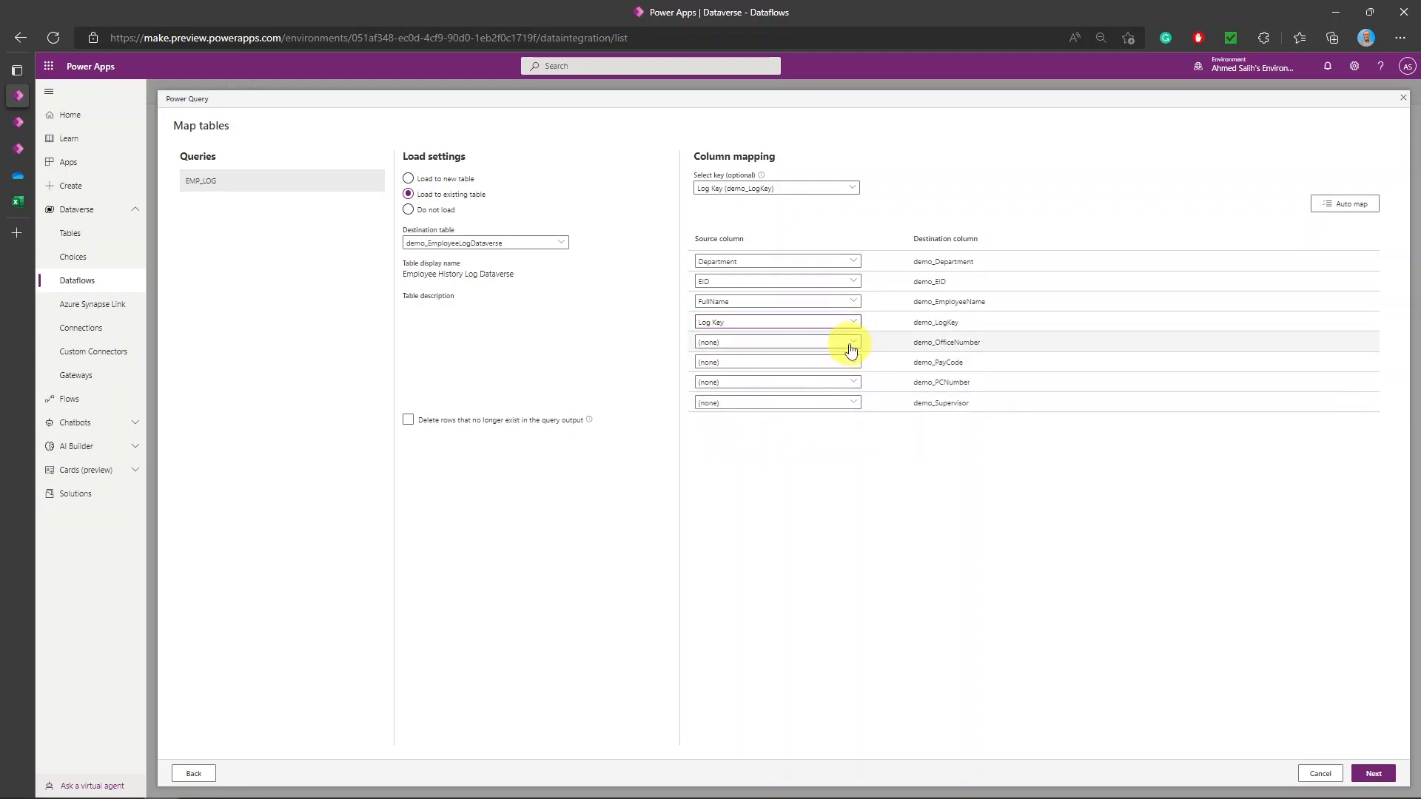
# Step: Map OfficeNumber, PayCode, PCTagNumber and Supervisor to demo_OfficeNumber, demo_PayCode, demo_PCNumber and demo_Supervisor
pyautogui.click(842, 344)
pyautogui.click(777, 425)
pyautogui.click(844, 362)
pyautogui.click(762, 460)
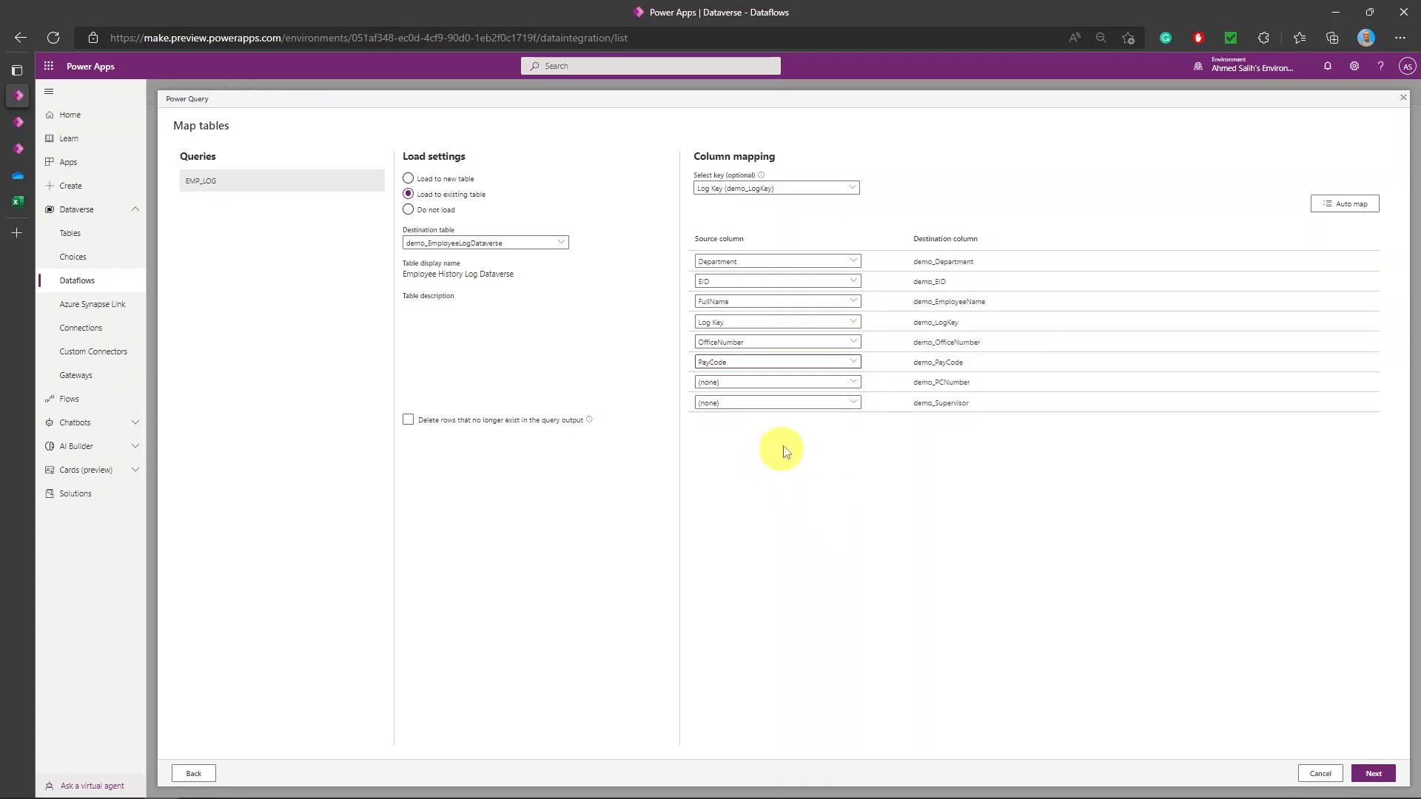
pyautogui.click(851, 385)
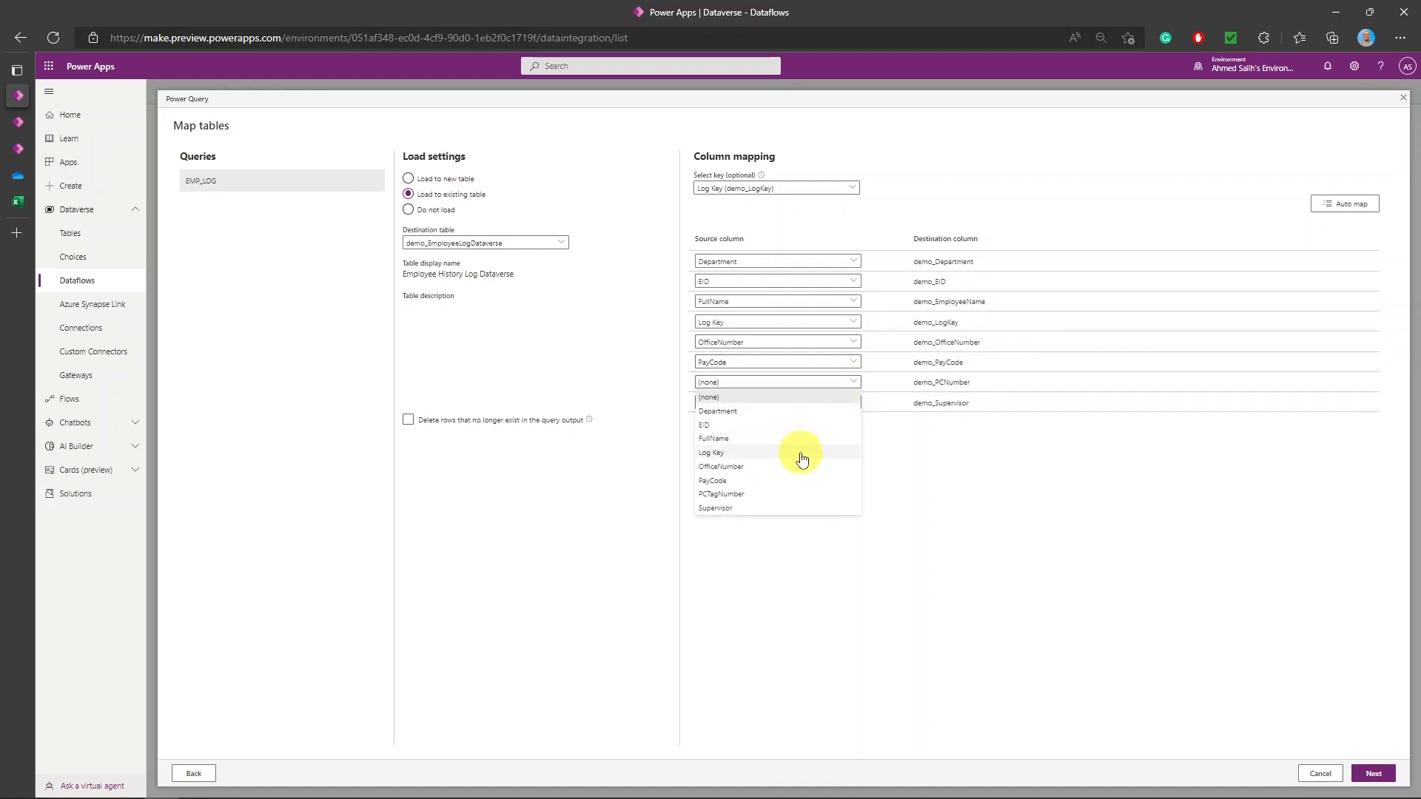
pyautogui.click(777, 493)
pyautogui.click(854, 405)
pyautogui.click(777, 528)
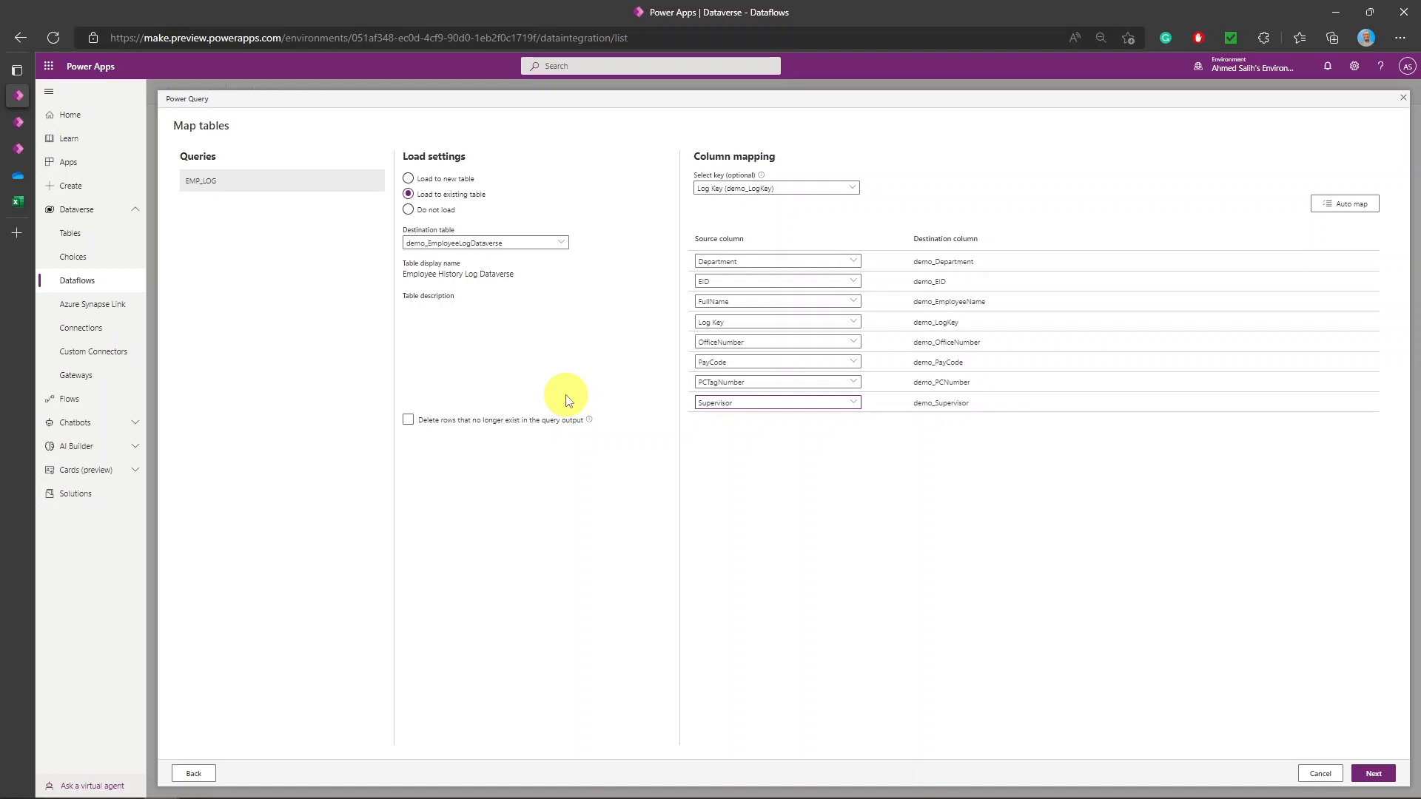
# Step: Check the automatic refresh options, set the dataflow to refresh manually, and publish it immediately
pyautogui.click(1365, 773)
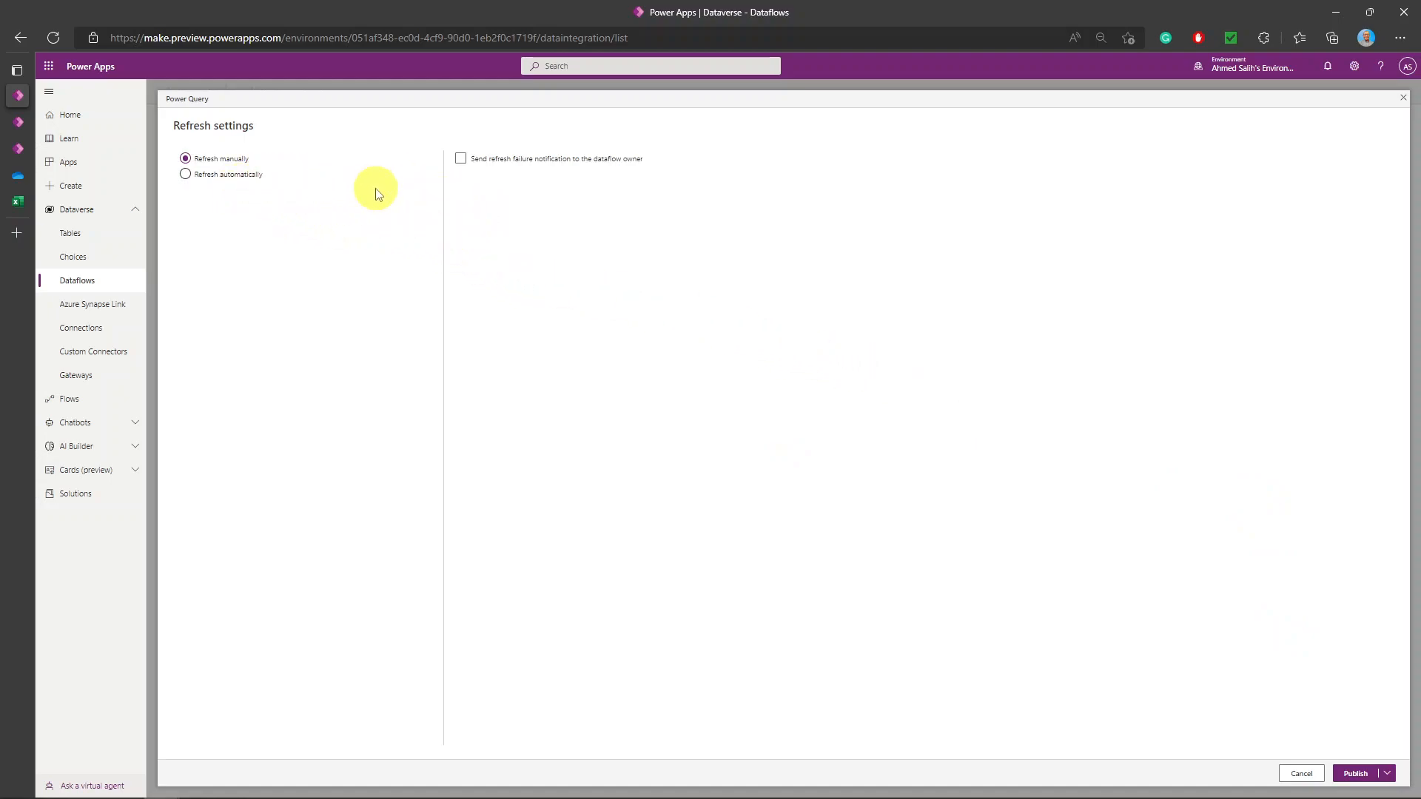
pyautogui.click(198, 177)
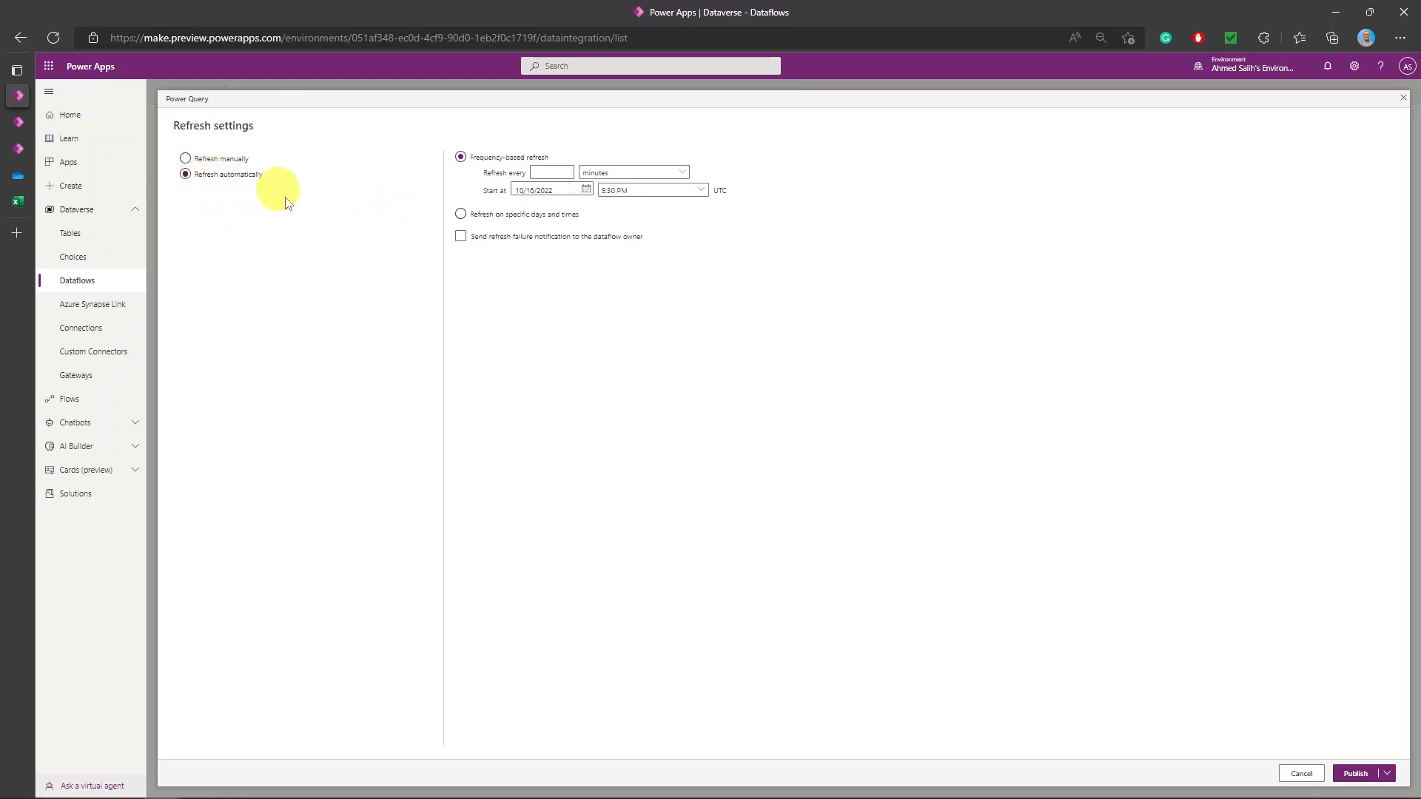
pyautogui.click(555, 177)
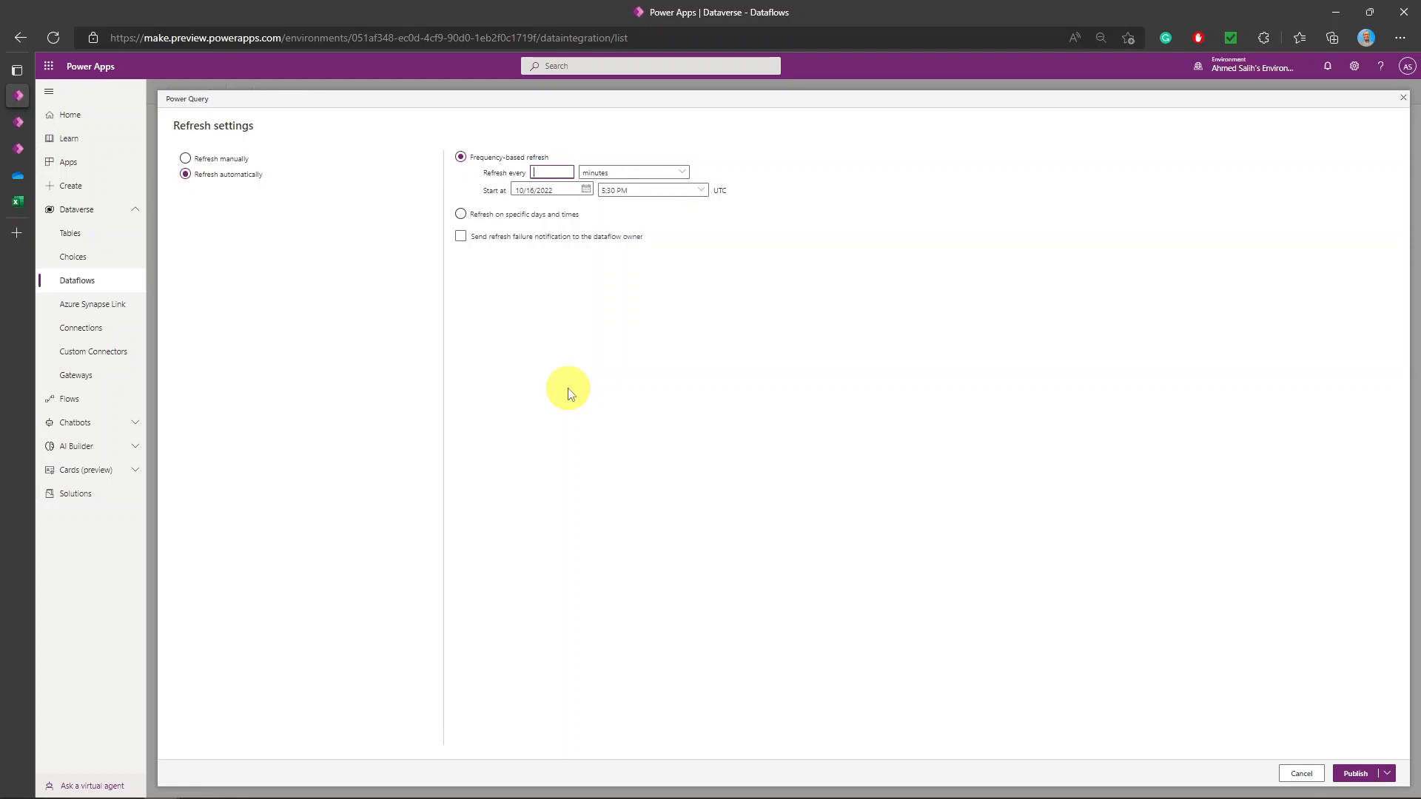
pyautogui.click(231, 158)
pyautogui.click(1387, 774)
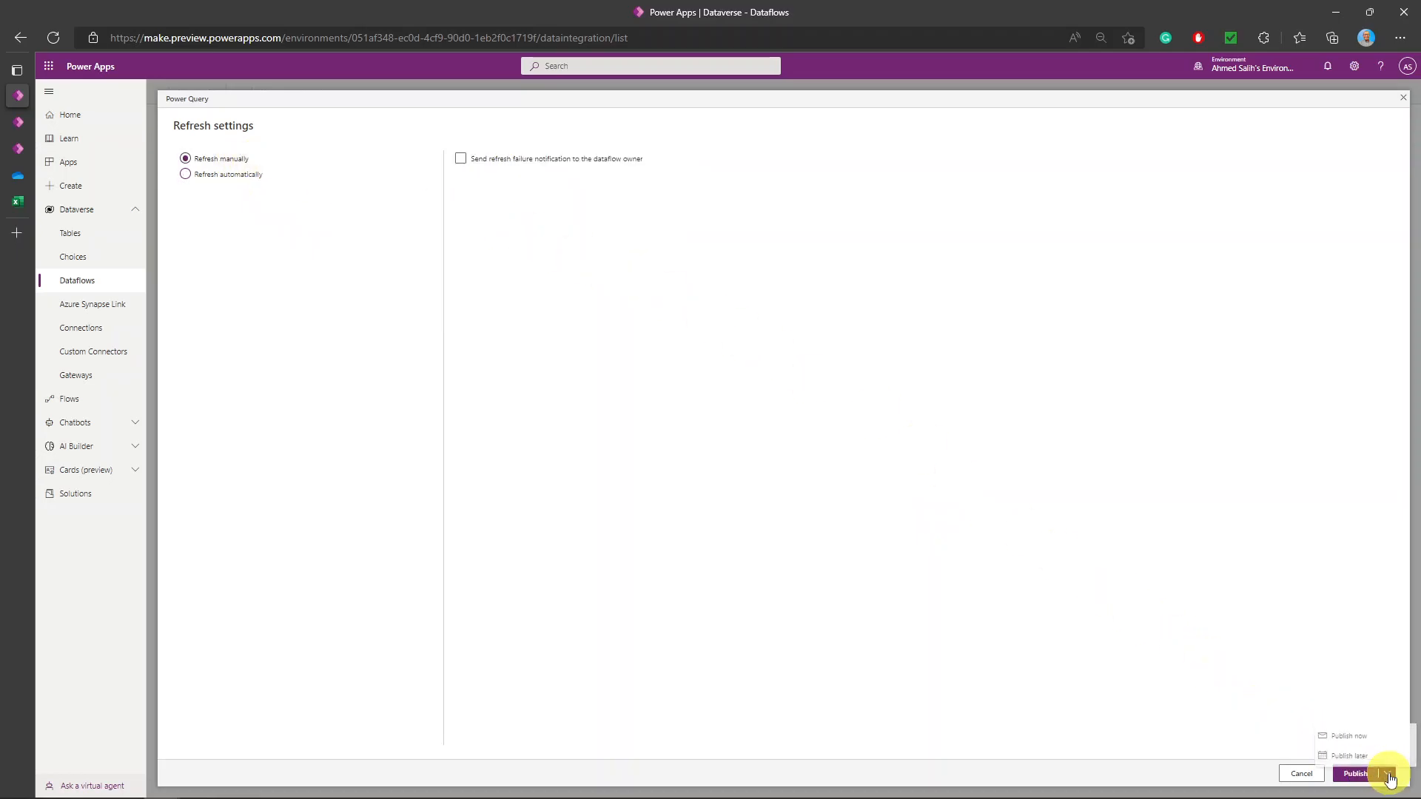
pyautogui.click(1350, 733)
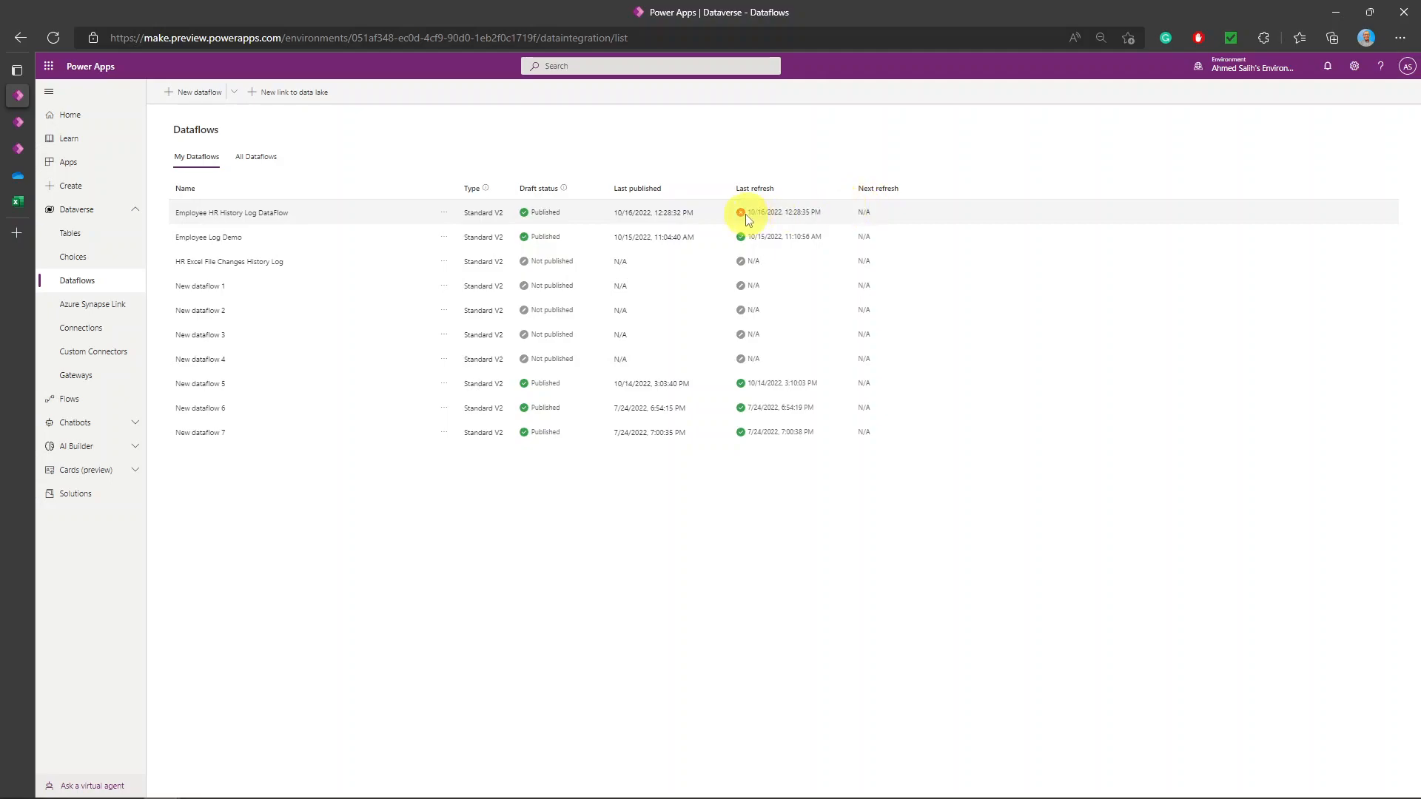
# Step: View the last refresh's details for Employee HR History Log DataFlow and refresh the dataflow again
pyautogui.click(744, 215)
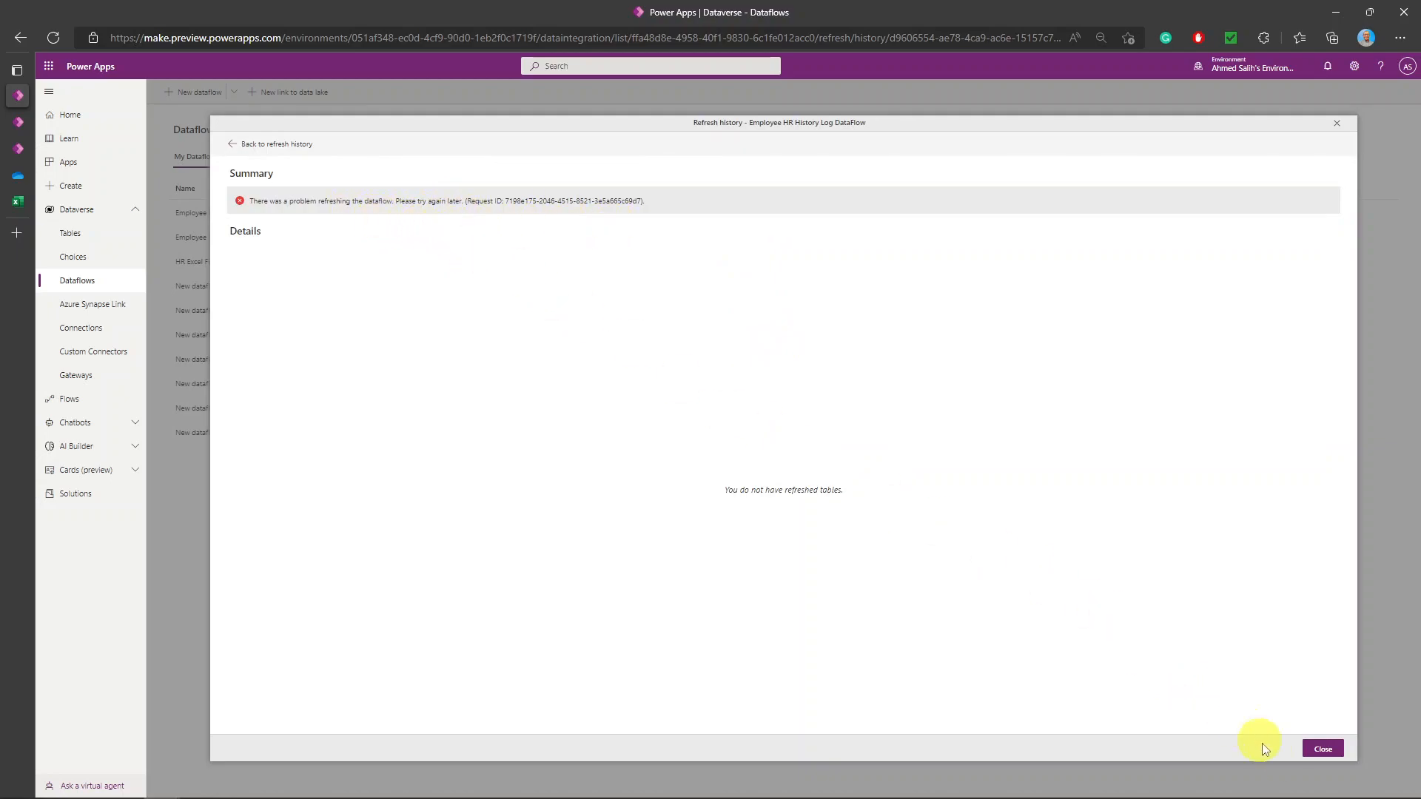
pyautogui.click(1321, 749)
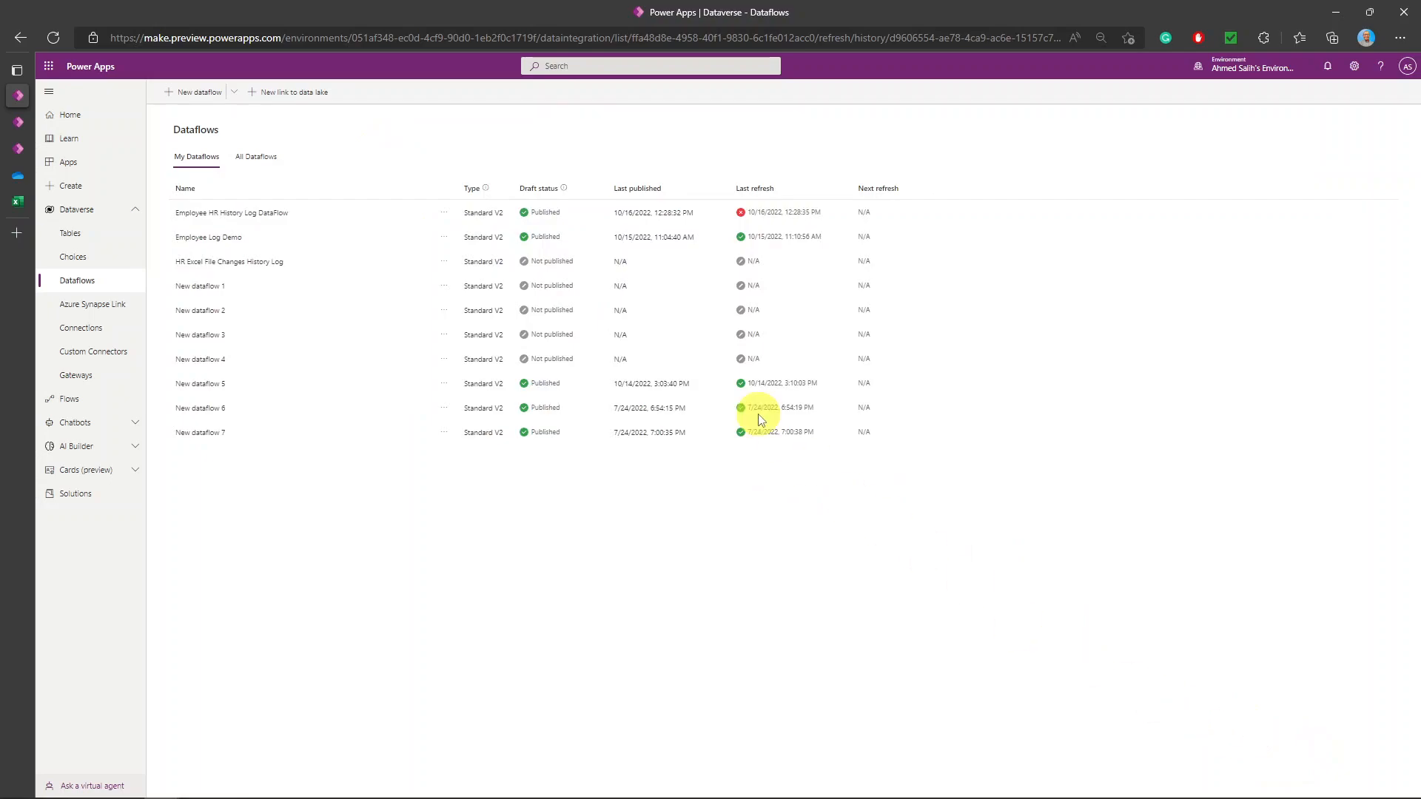
pyautogui.click(447, 219)
pyautogui.click(464, 272)
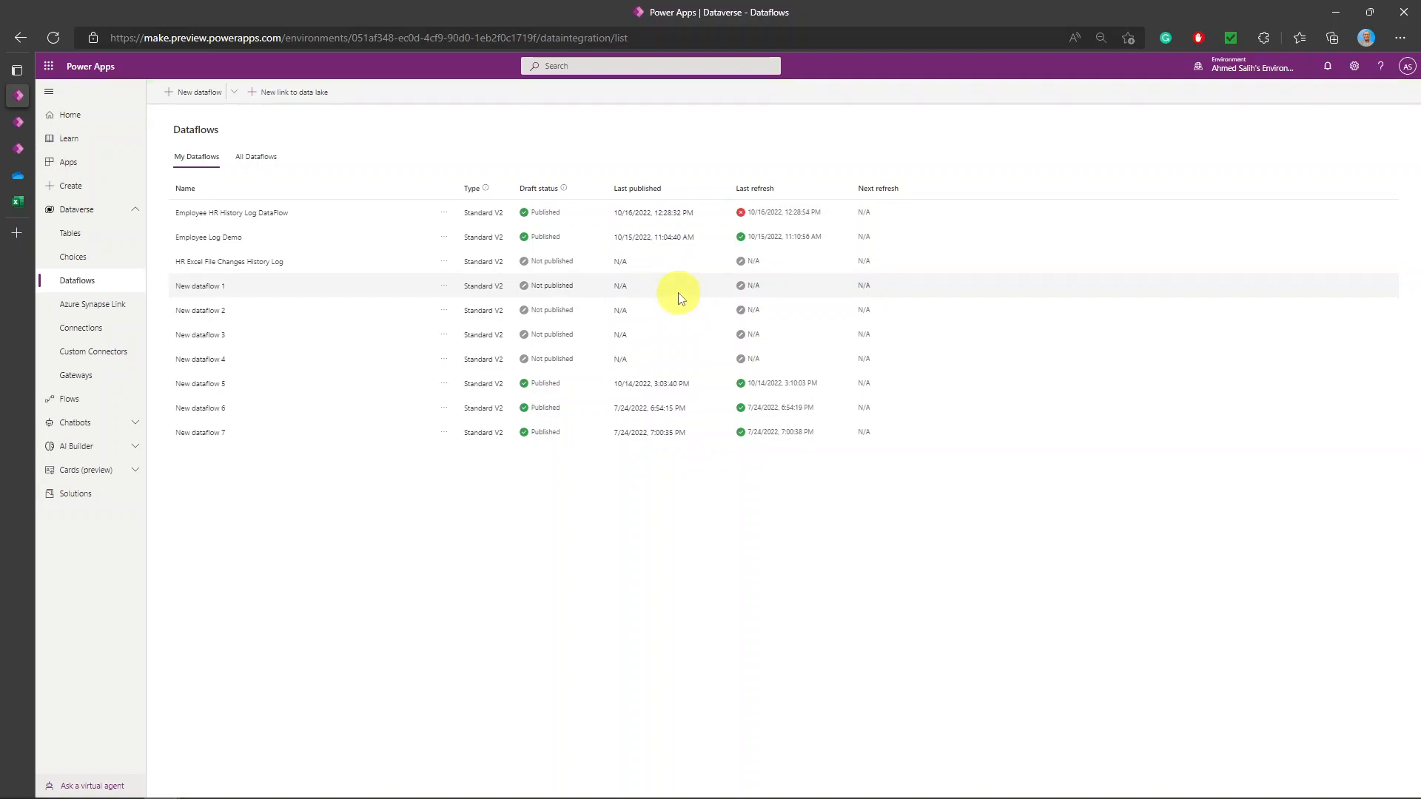
# Step: Check the newest refresh details of Employee HR History Log DataFlow and open the dataflow for editing
pyautogui.click(741, 214)
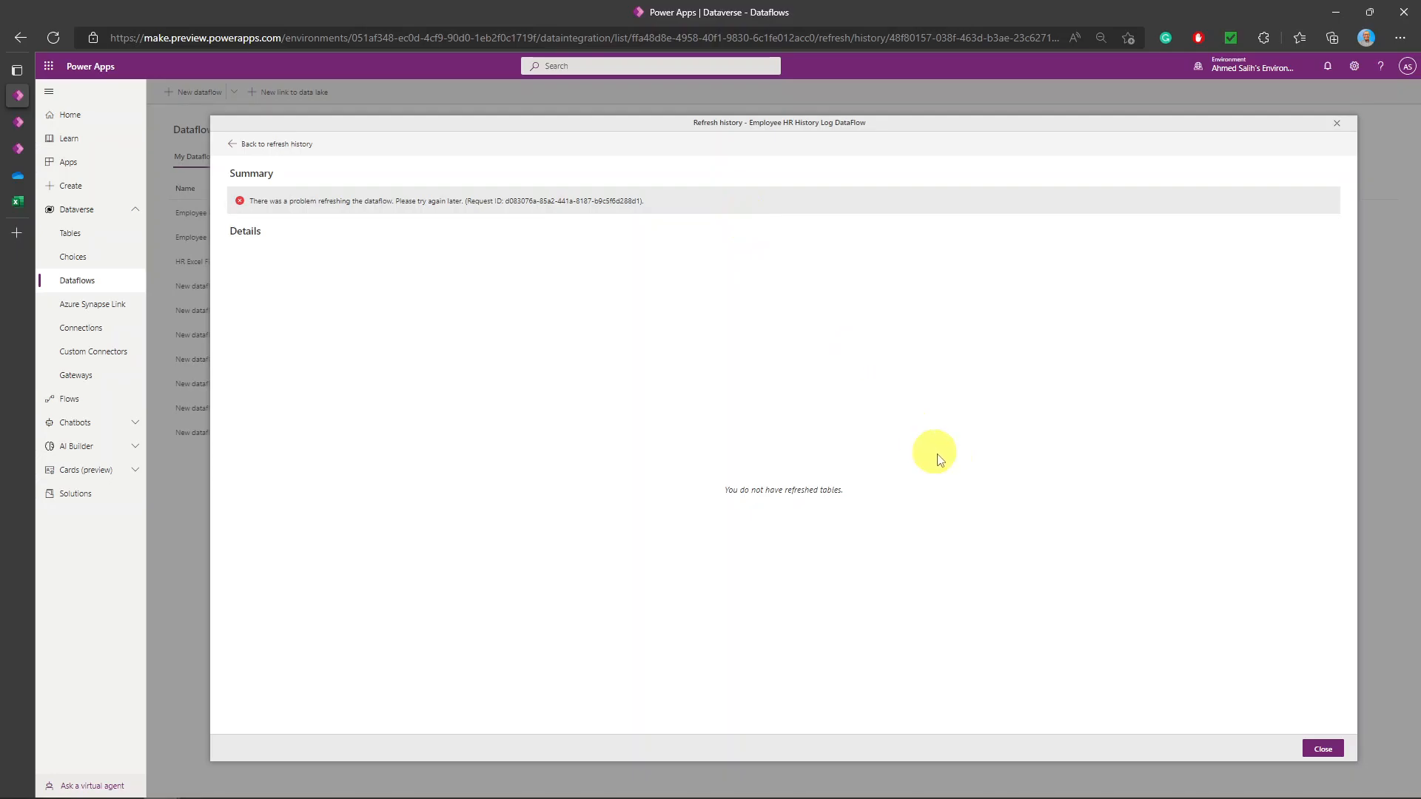
pyautogui.click(1322, 749)
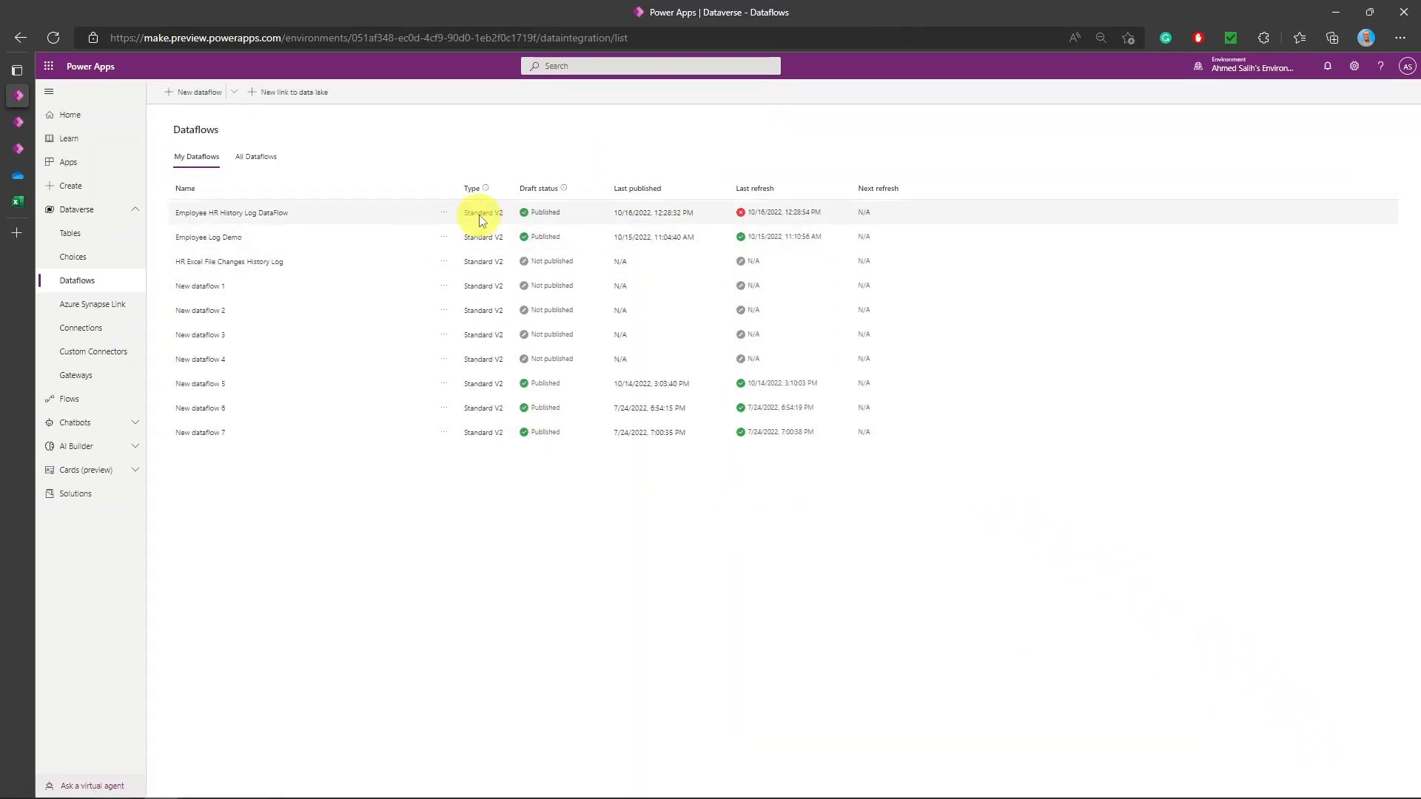
pyautogui.click(444, 212)
pyautogui.click(459, 234)
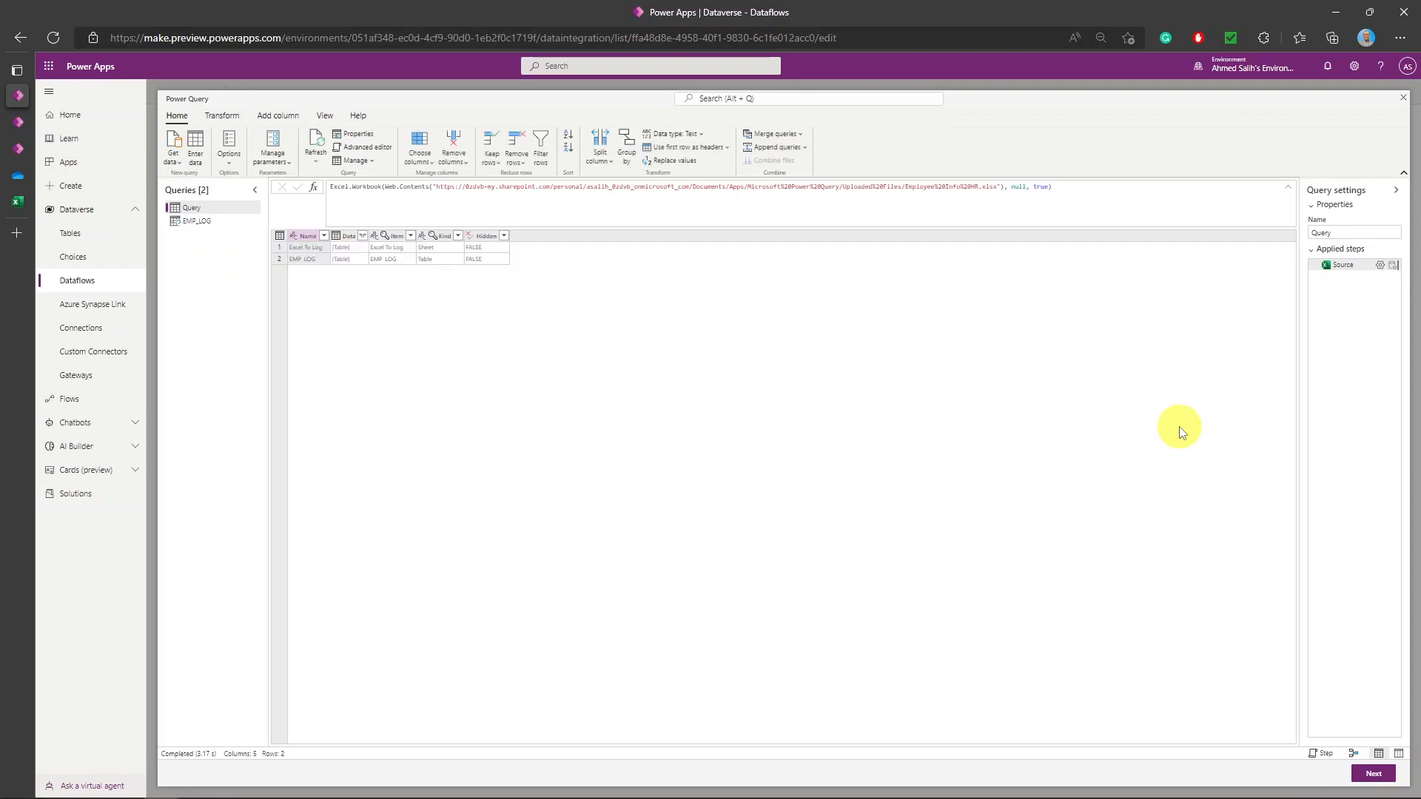
# Step: Drill the extra Query into the EMP_LOG table's data and review the table mapping of both queries
pyautogui.click(349, 259)
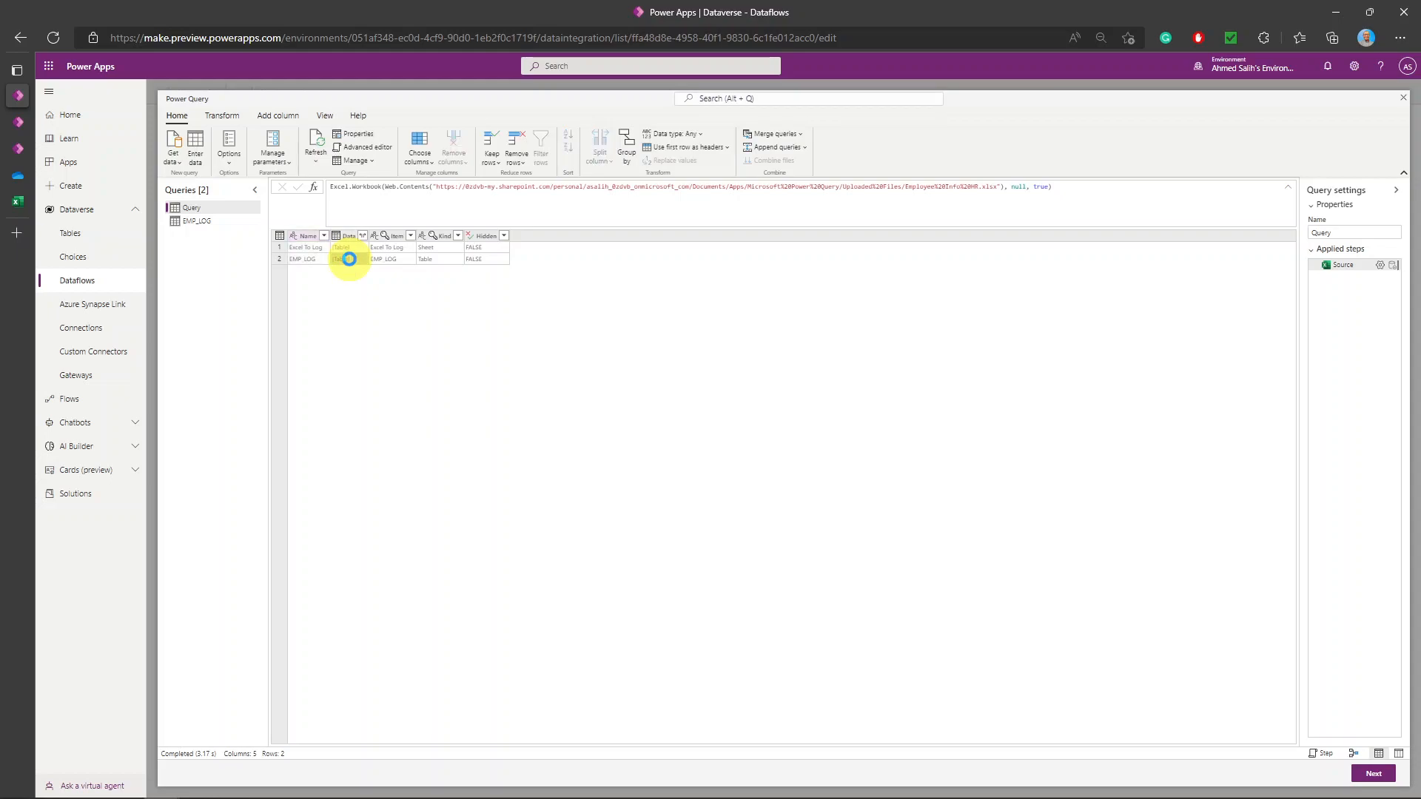
pyautogui.click(350, 259)
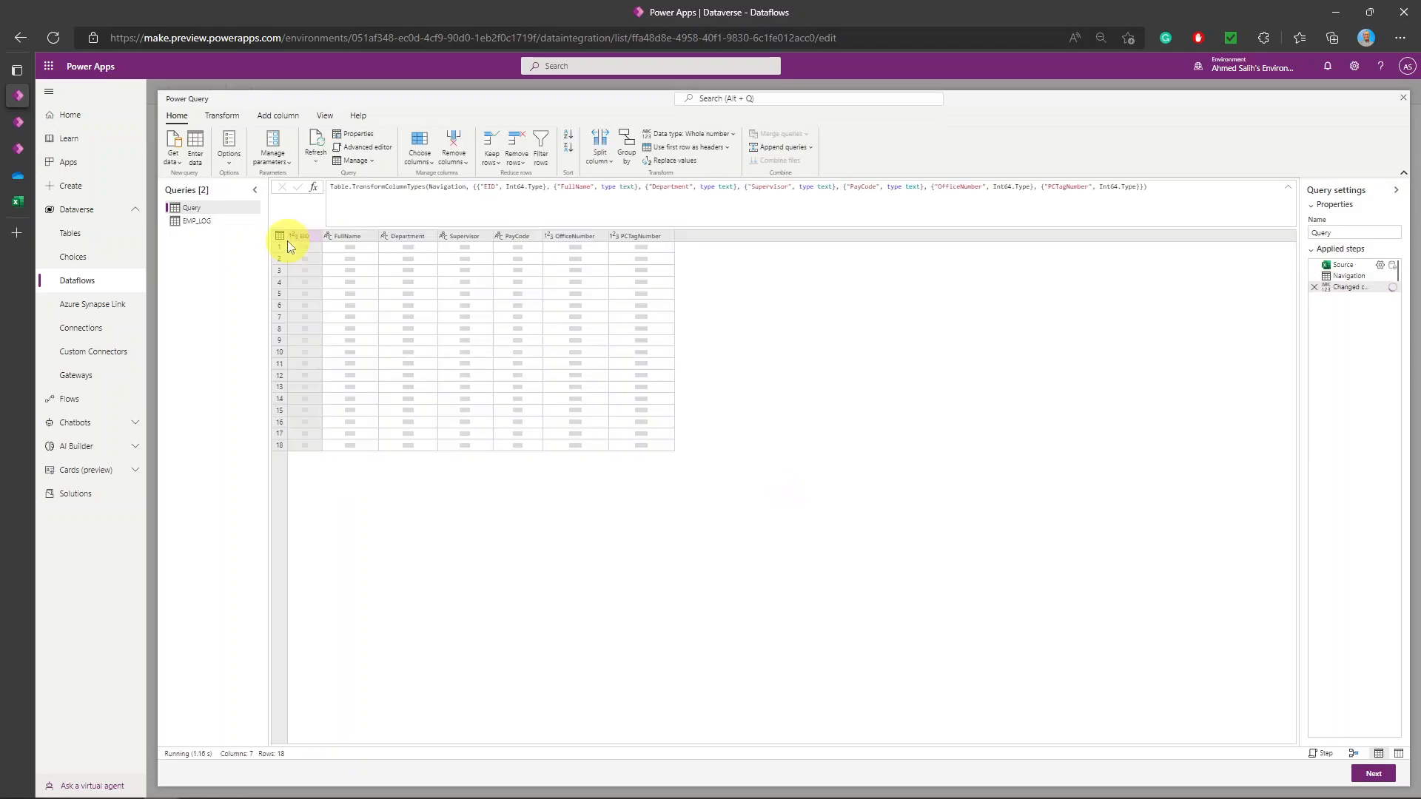
pyautogui.click(213, 225)
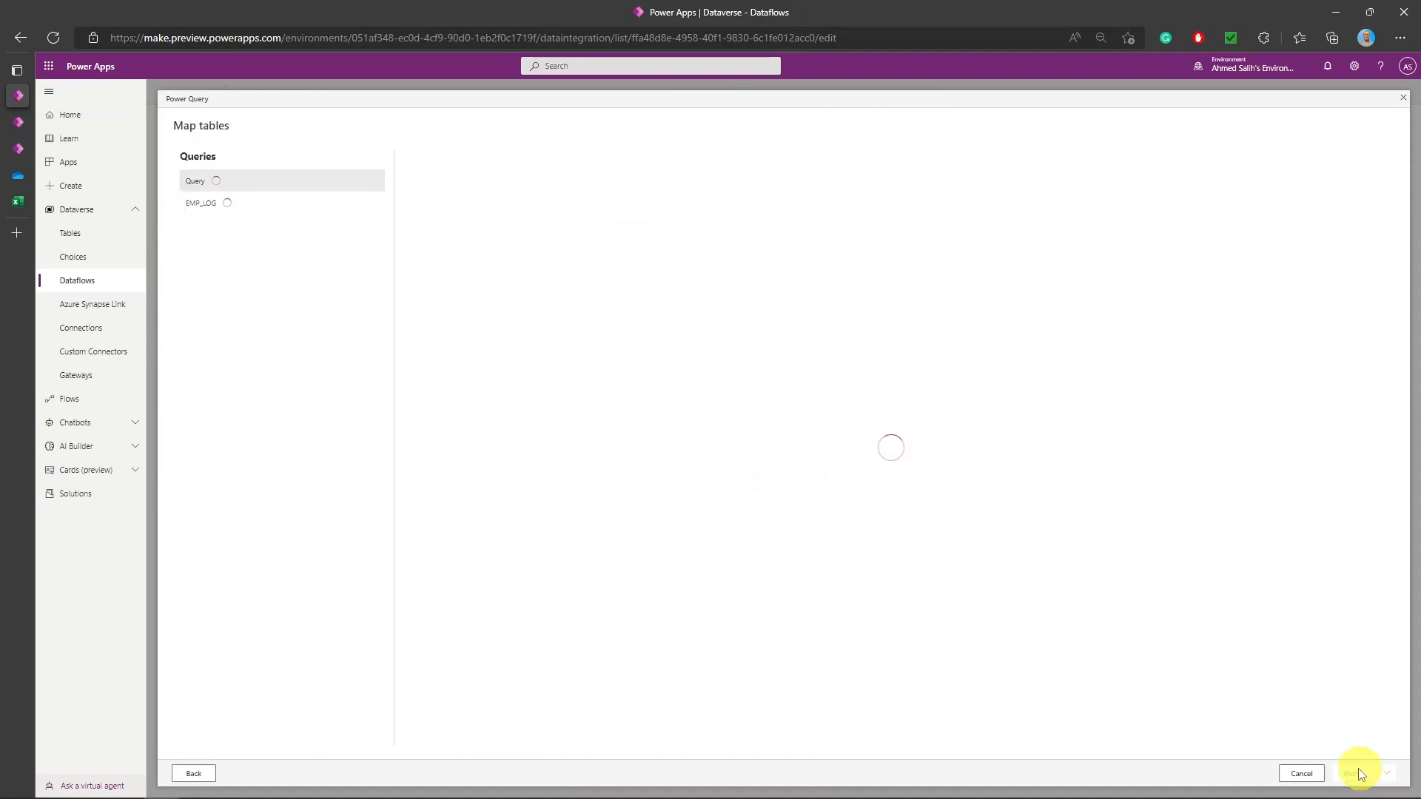
pyautogui.click(270, 209)
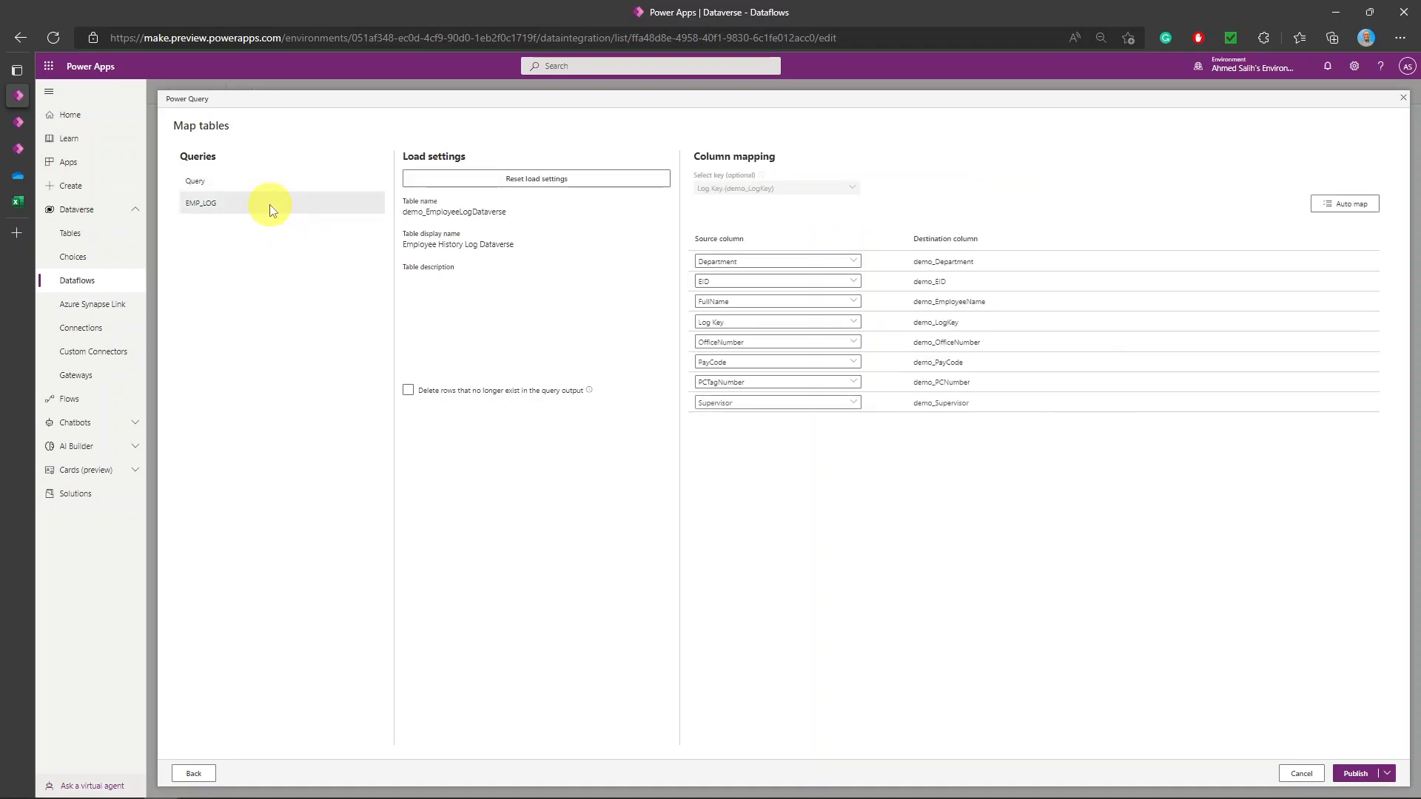
pyautogui.click(271, 189)
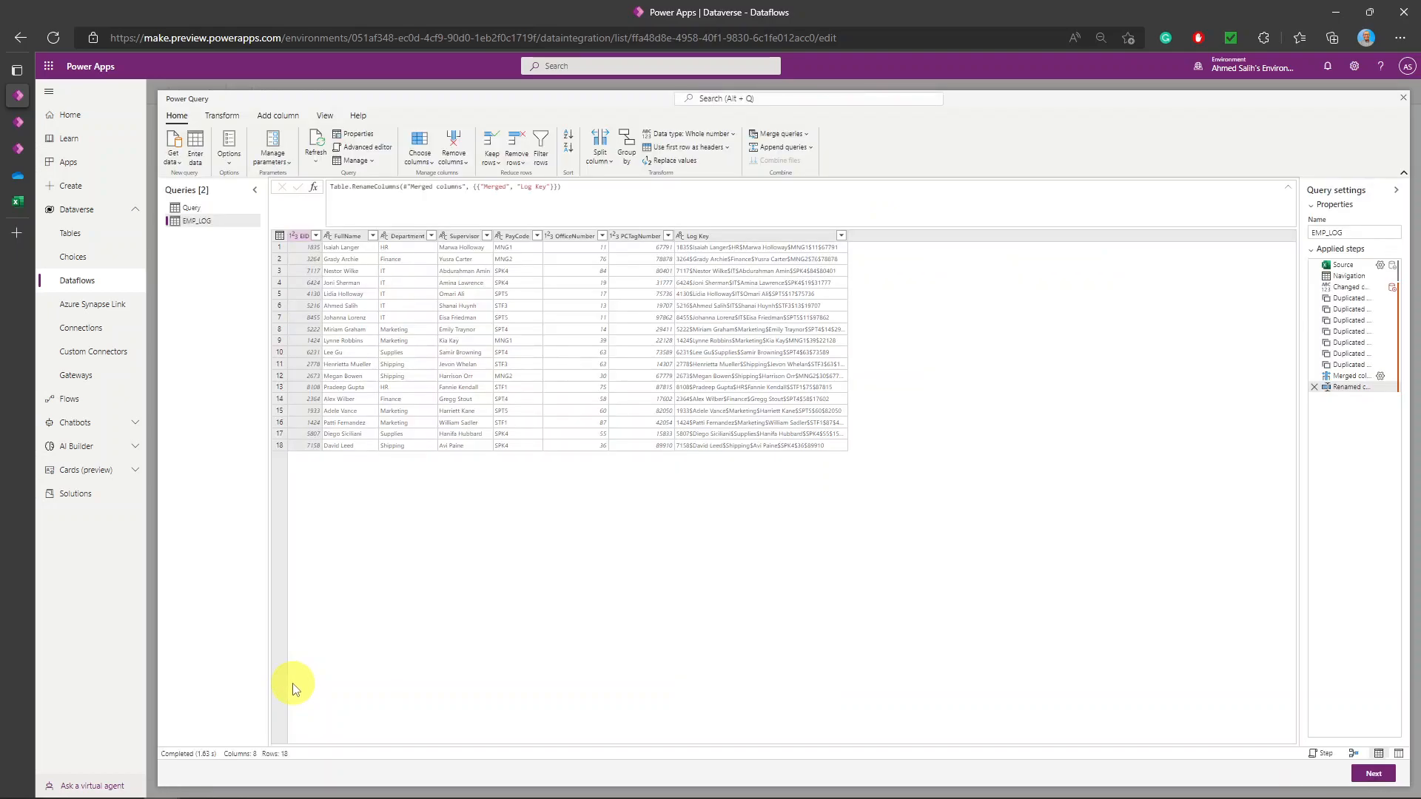
# Step: Delete the extra Query from the dataflow and display the remaining EMP_LOG query
pyautogui.click(194, 208)
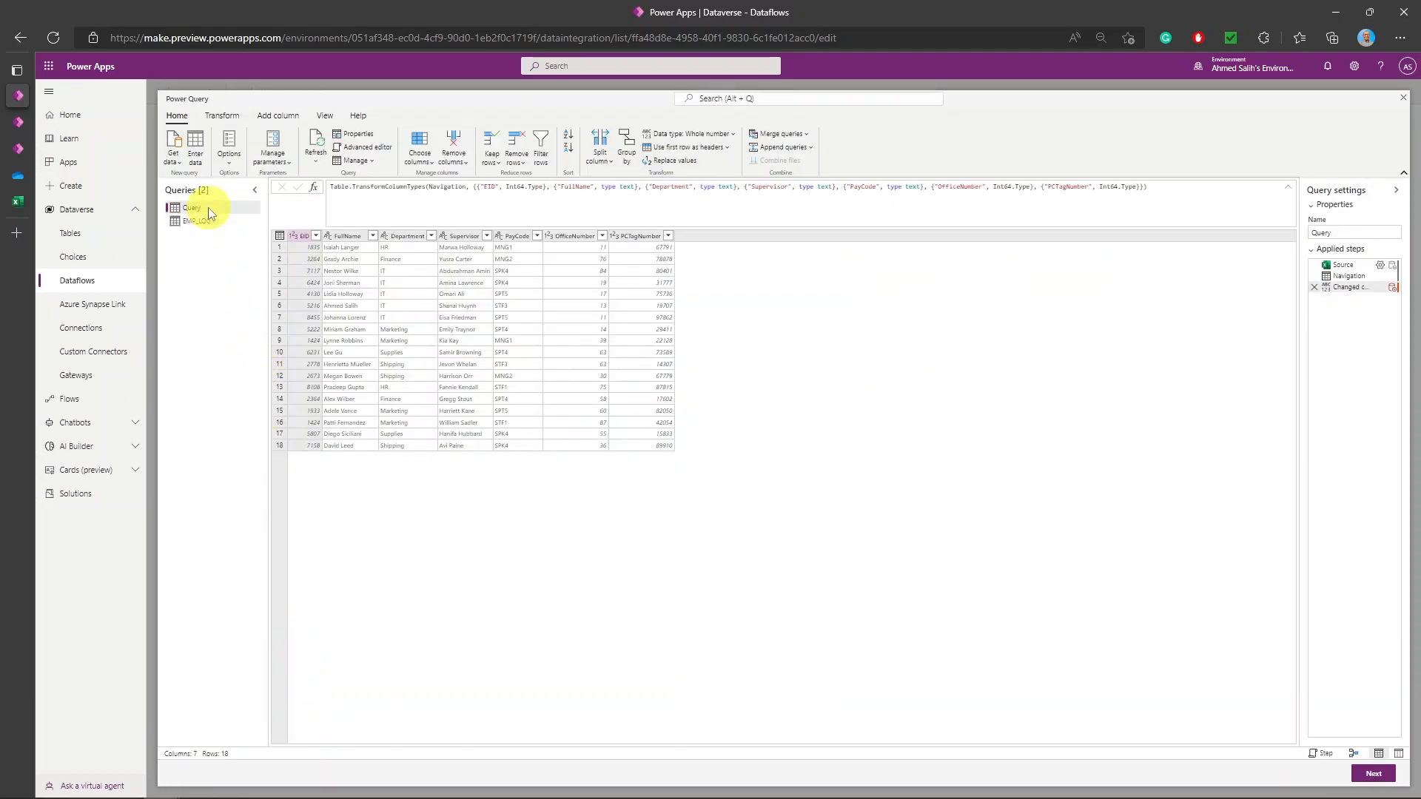
pyautogui.rightClick(208, 212)
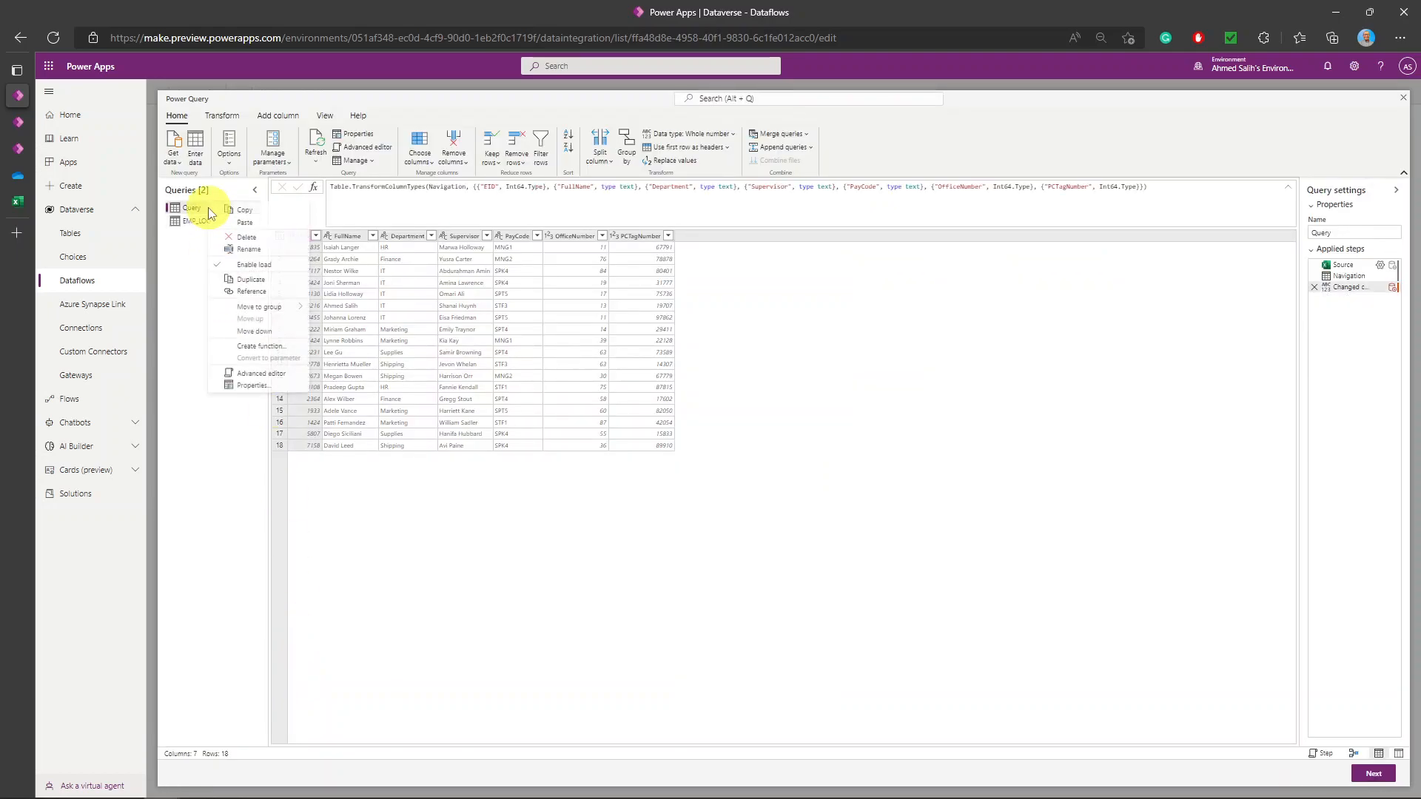
pyautogui.click(247, 243)
pyautogui.click(794, 448)
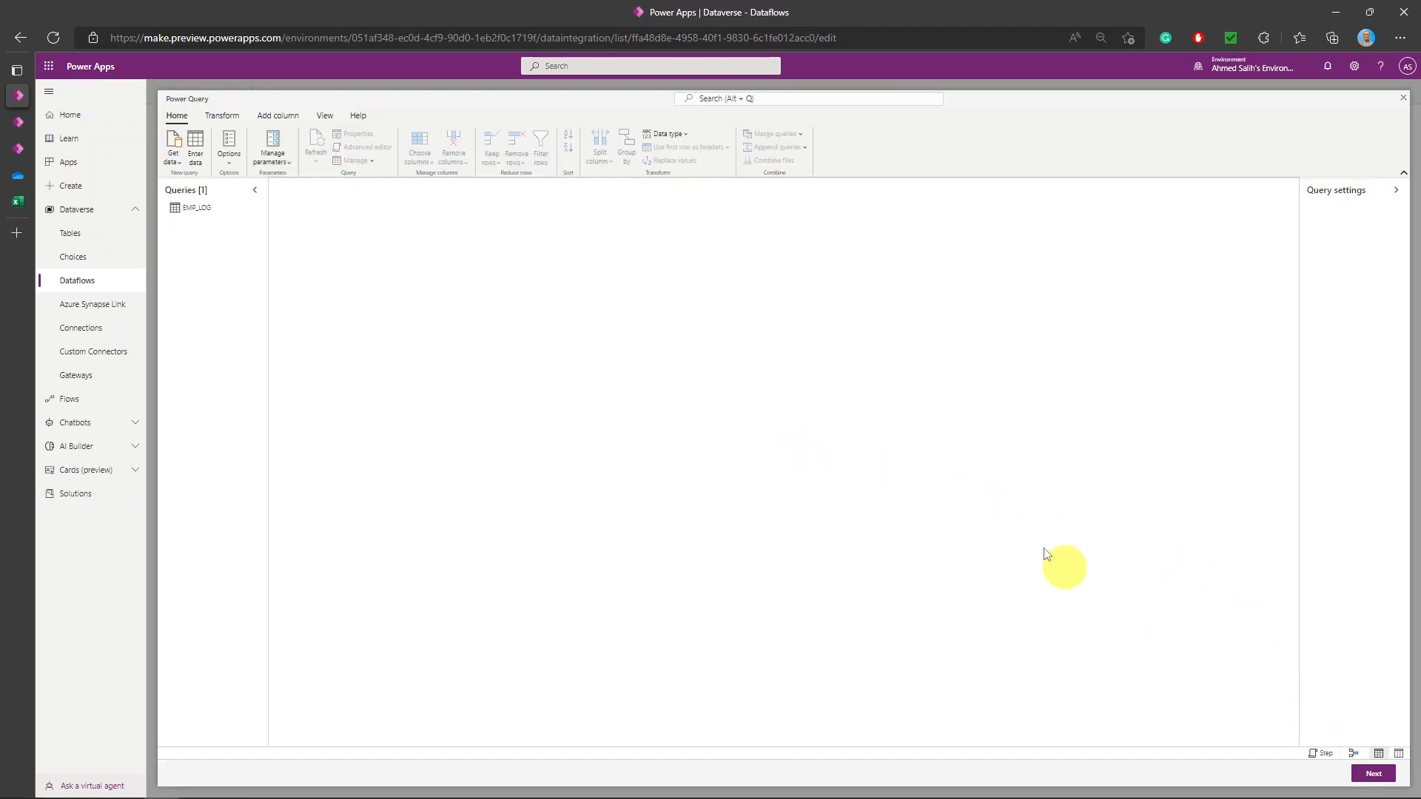
pyautogui.click(195, 208)
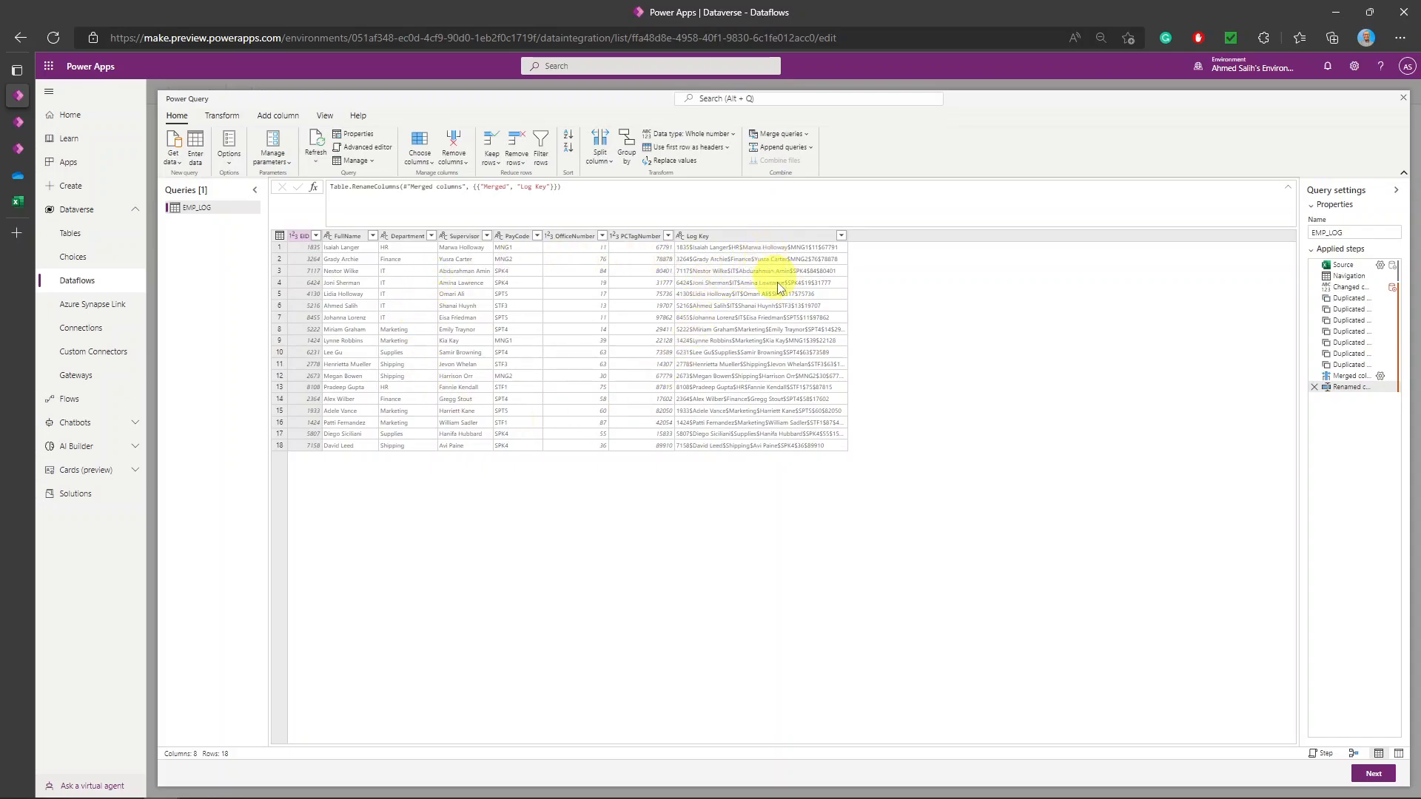
# Step: Continue to the EMP_LOG table mapping and publish the dataflow with its existing column mapping
pyautogui.click(1371, 774)
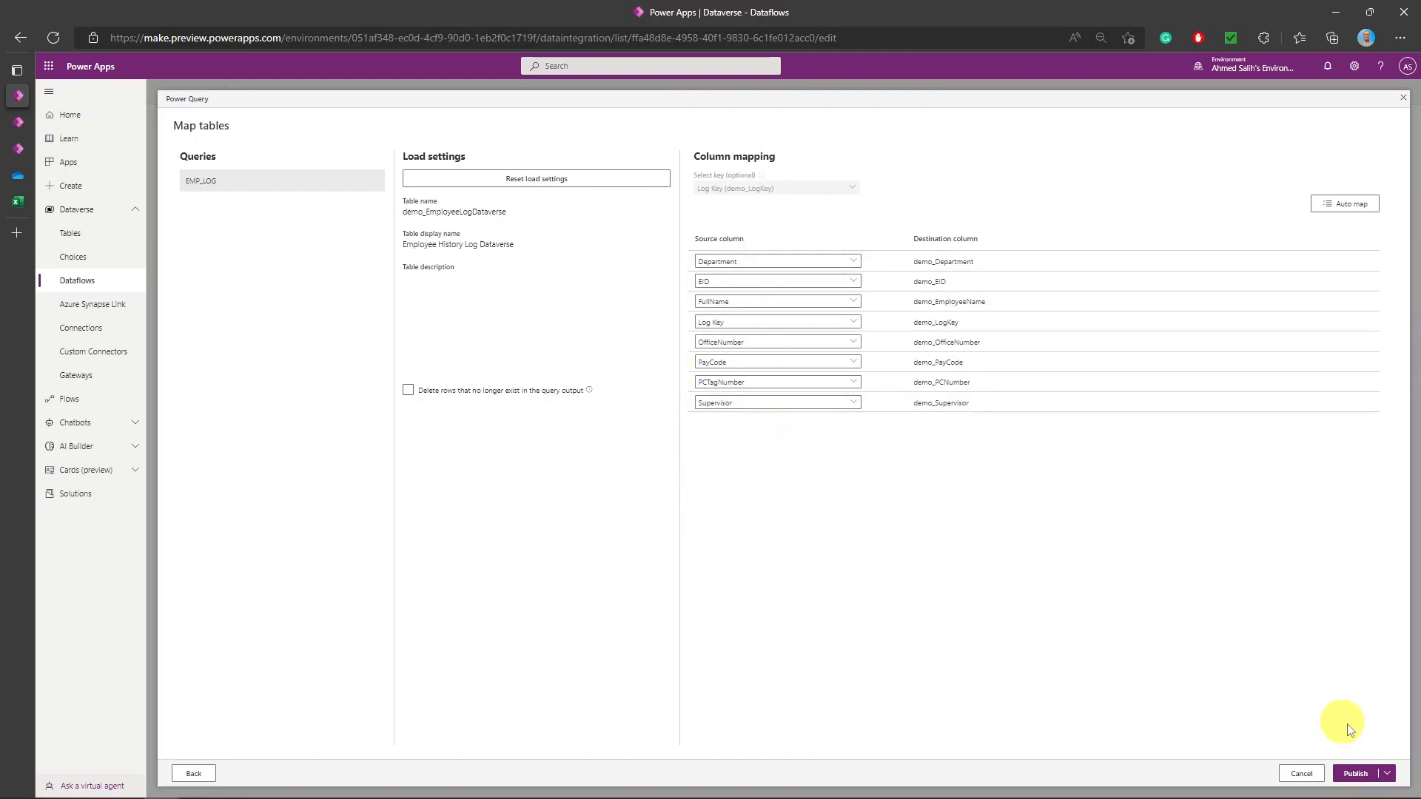
pyautogui.click(1387, 773)
pyautogui.click(1378, 743)
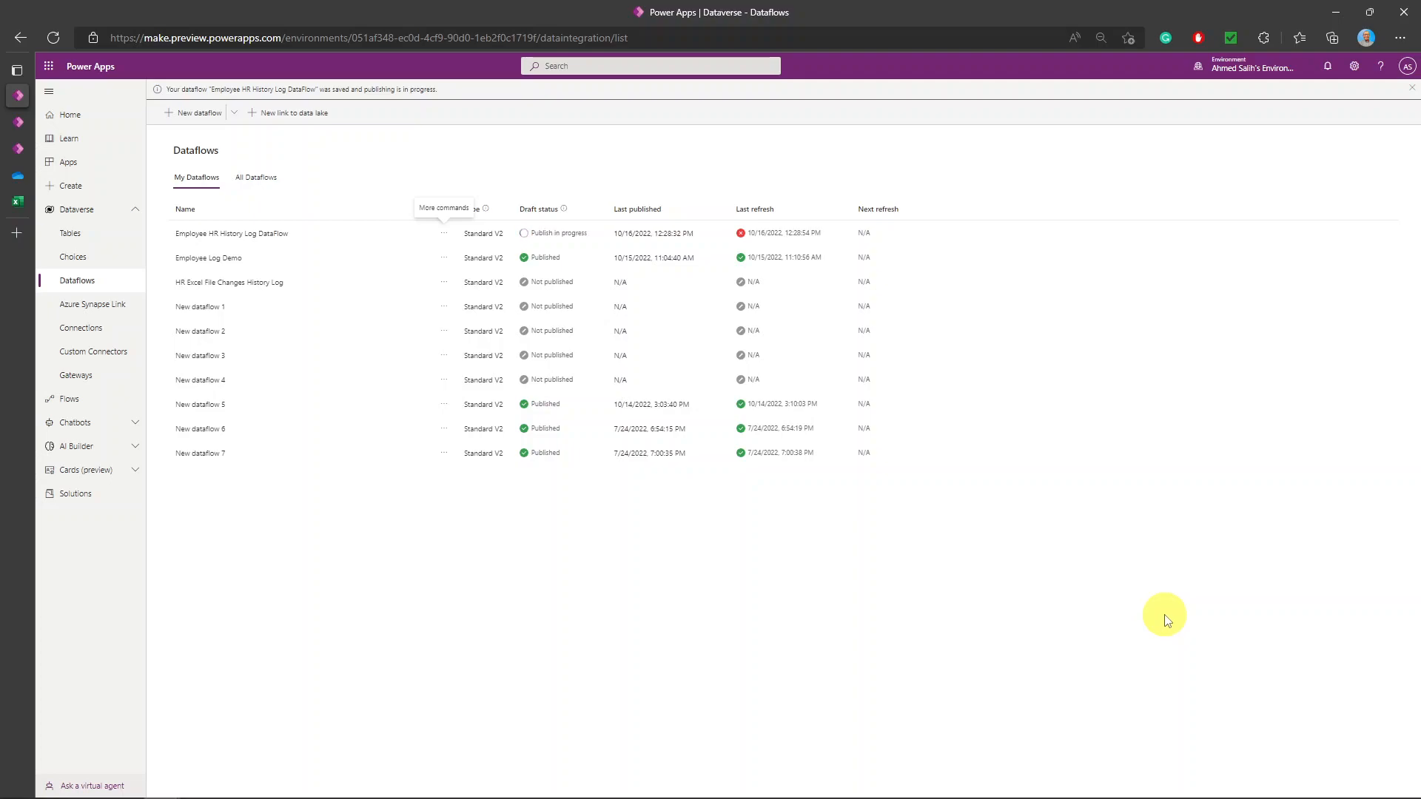
# Step: Switch to the Employee Info HR workbook in Excel and close it
pyautogui.click(14, 207)
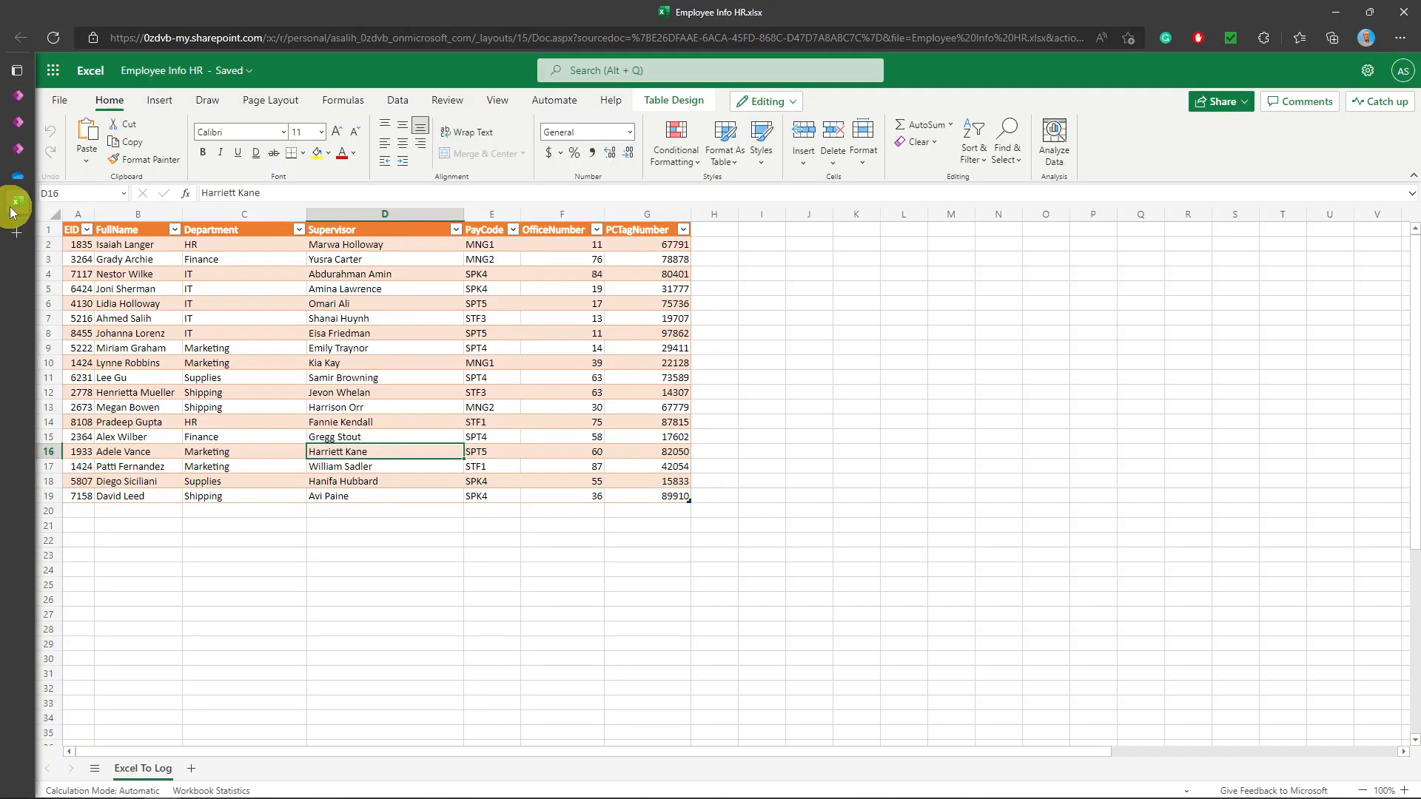
pyautogui.moveTo(105, 201)
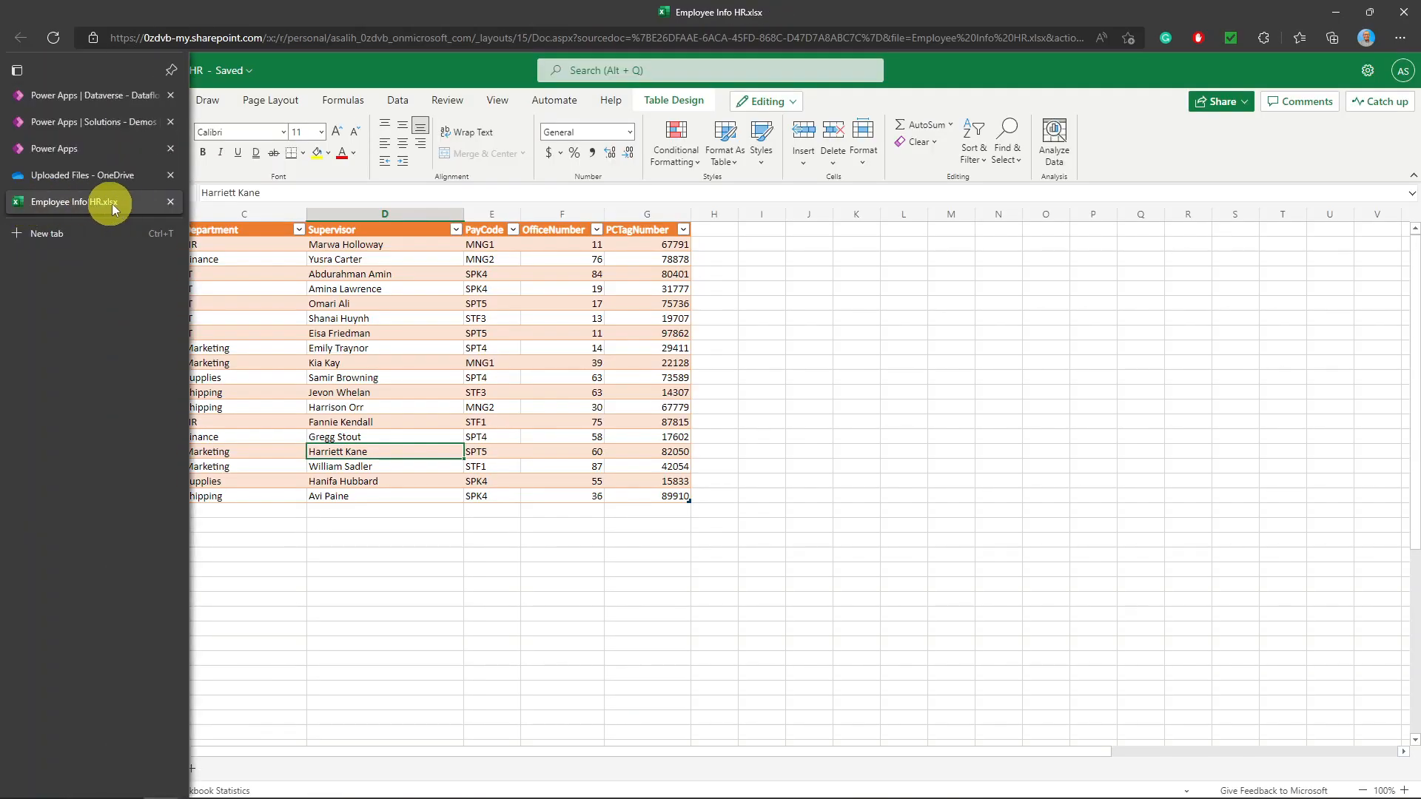
pyautogui.click(169, 202)
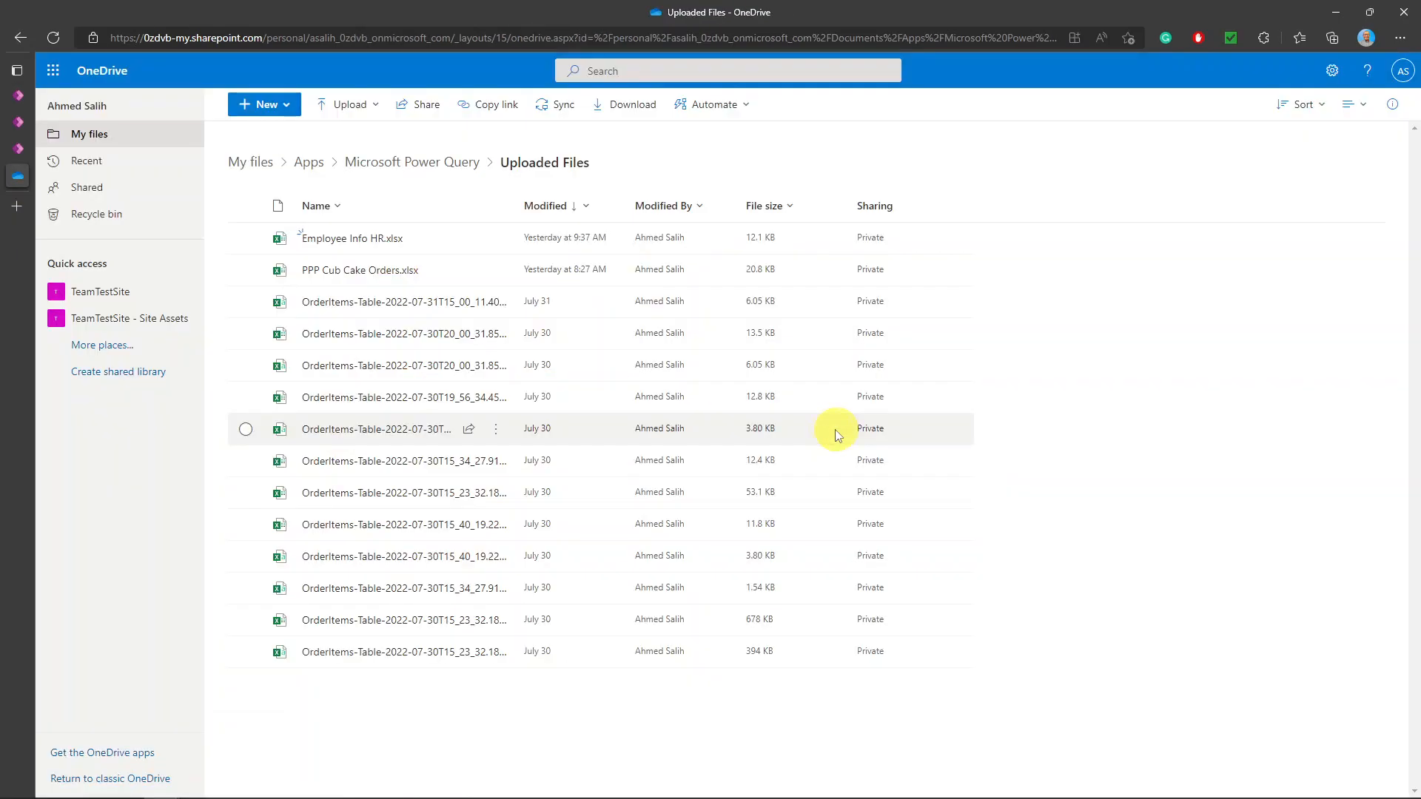
# Step: Check the refresh status of Employee HR History Log DataFlow and reload the Employee History Log Dataverse table to inspect its rows
pyautogui.click(18, 95)
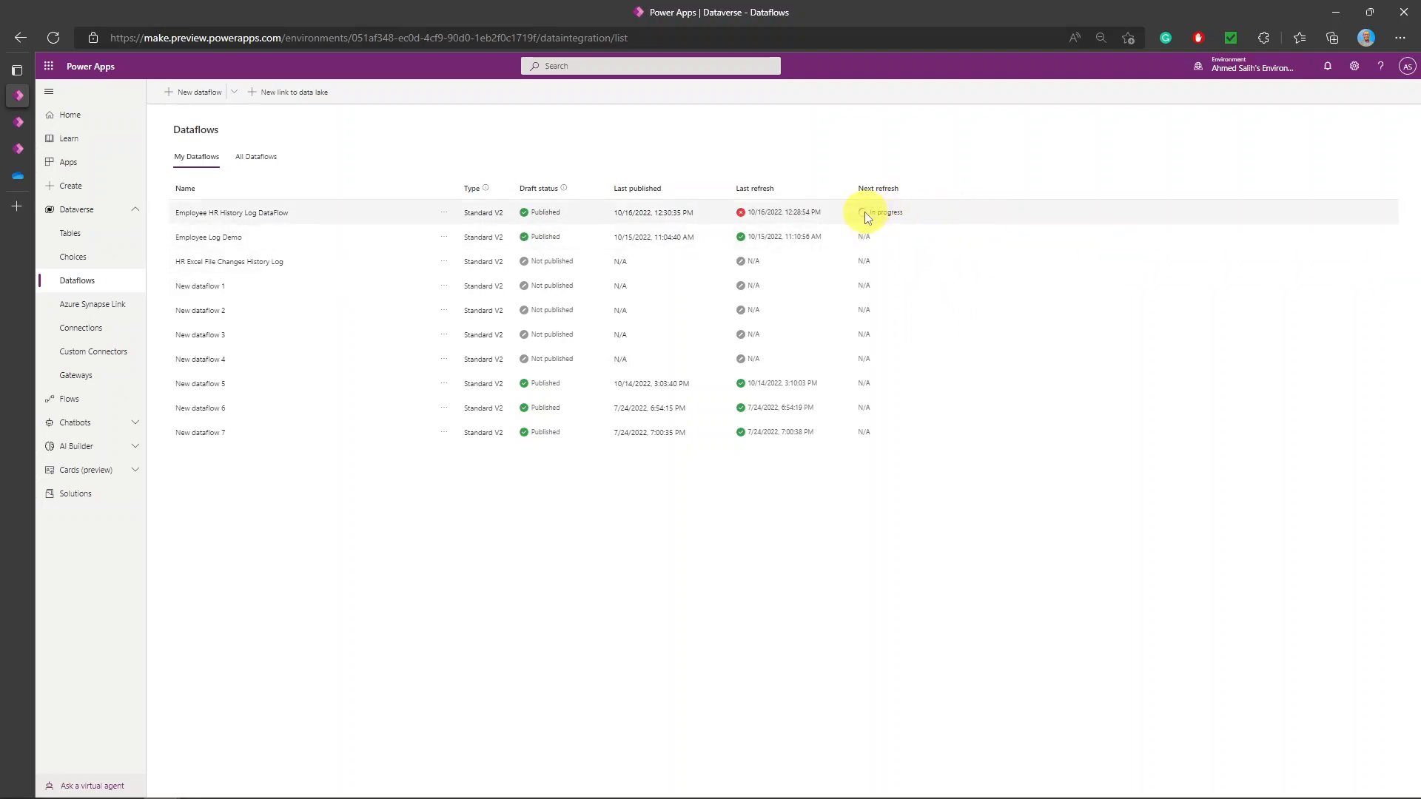
pyautogui.click(25, 121)
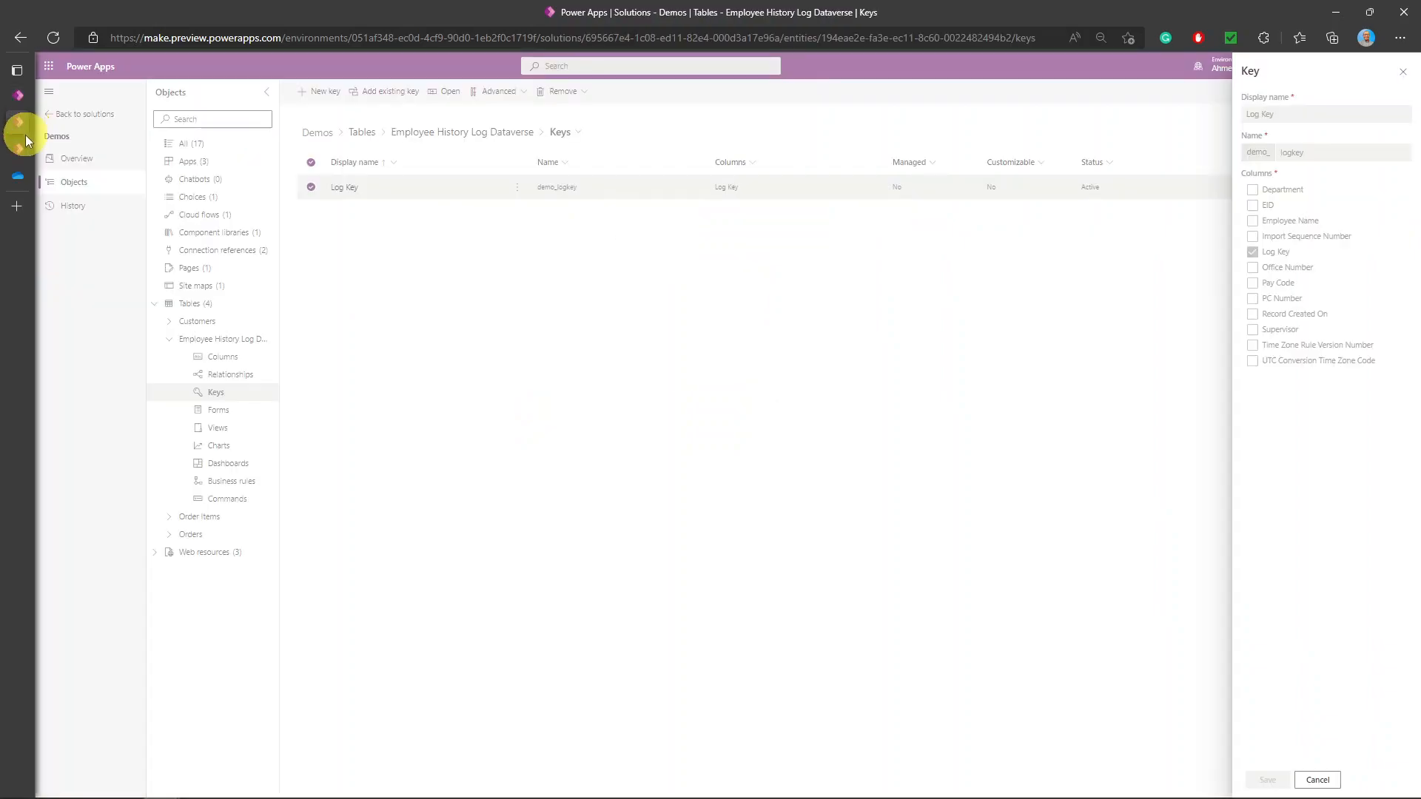
pyautogui.click(20, 148)
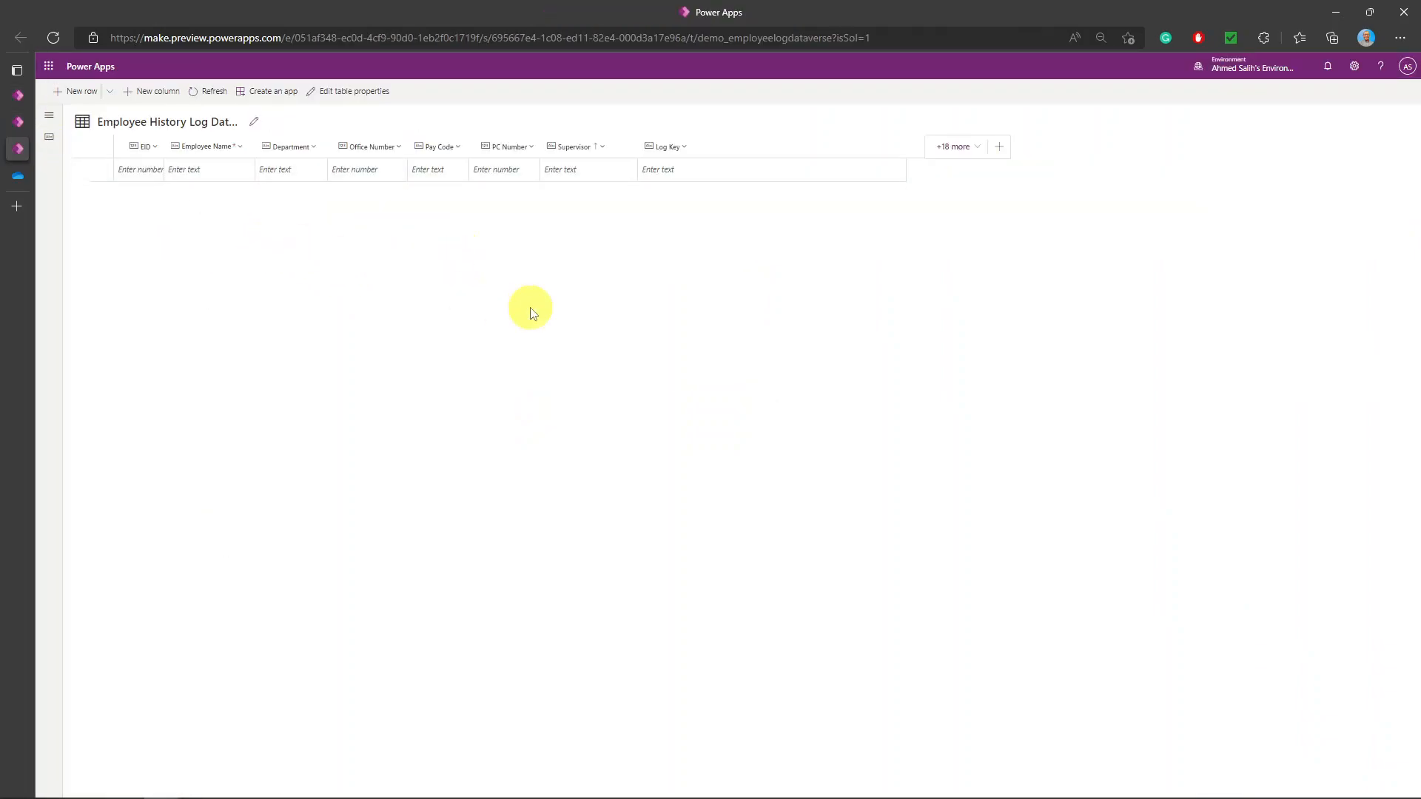
pyautogui.click(203, 97)
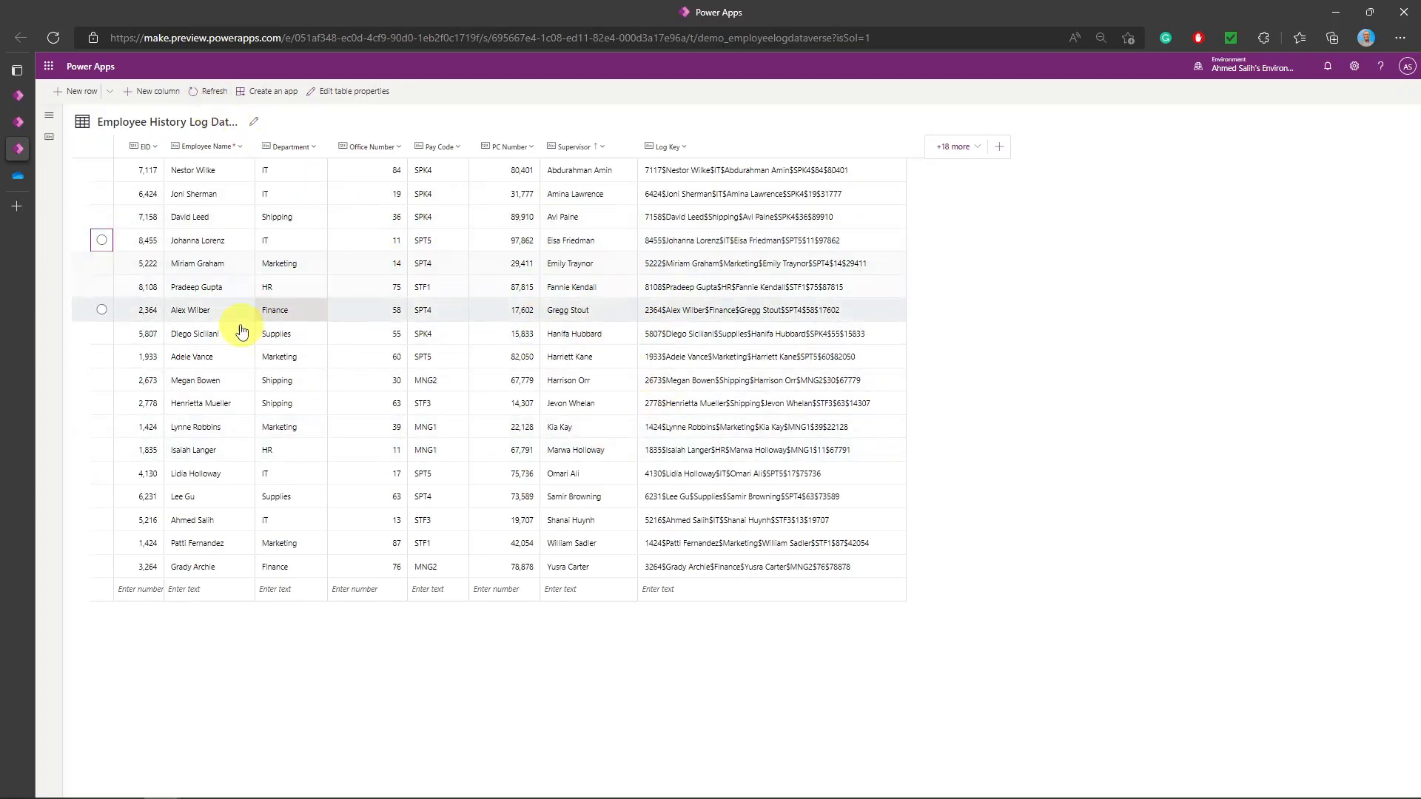
pyautogui.click(28, 101)
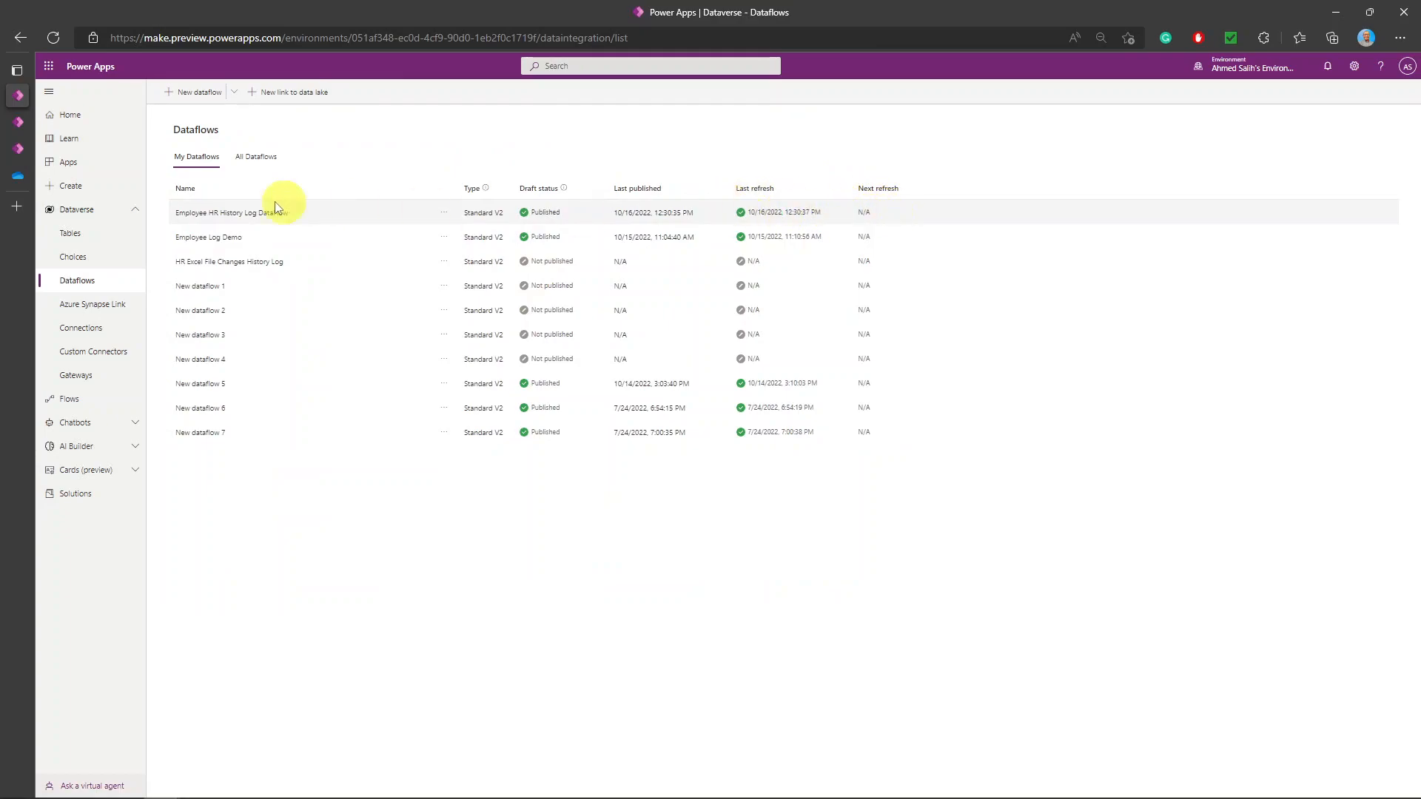
pyautogui.click(28, 148)
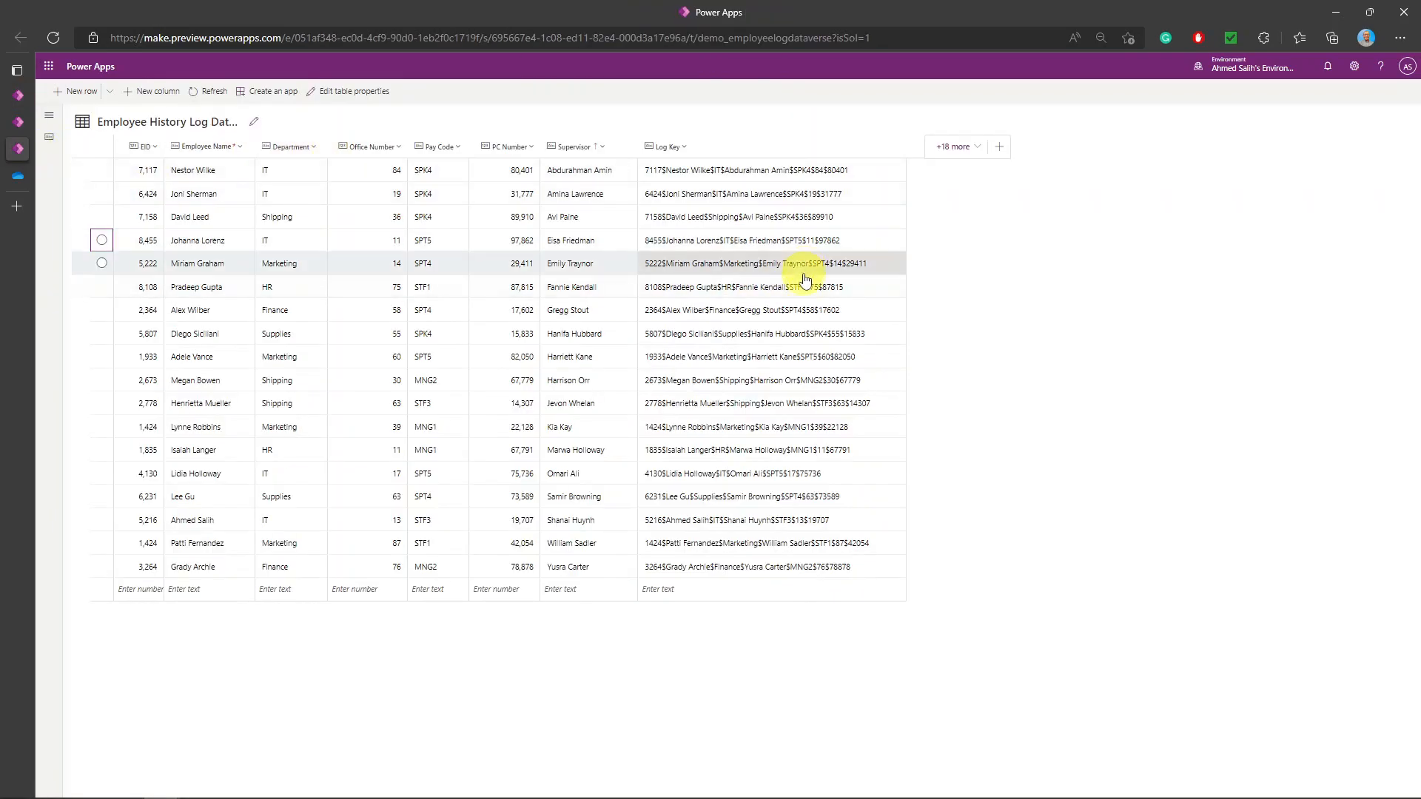
# Step: Open Employee Info HR.xlsx from OneDrive and change the Department in cell C2 to Accounting
pyautogui.click(15, 183)
pyautogui.click(357, 239)
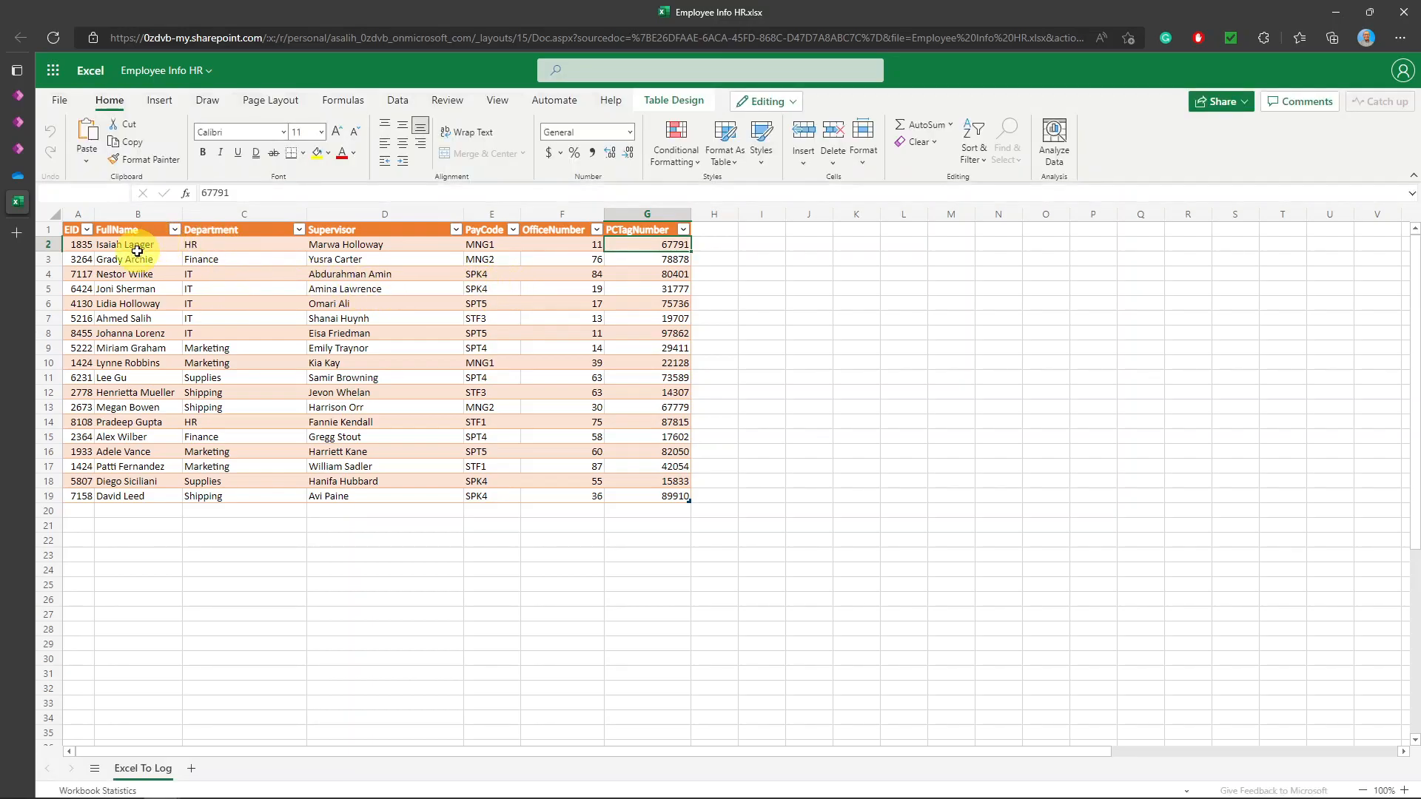
pyautogui.click(202, 245)
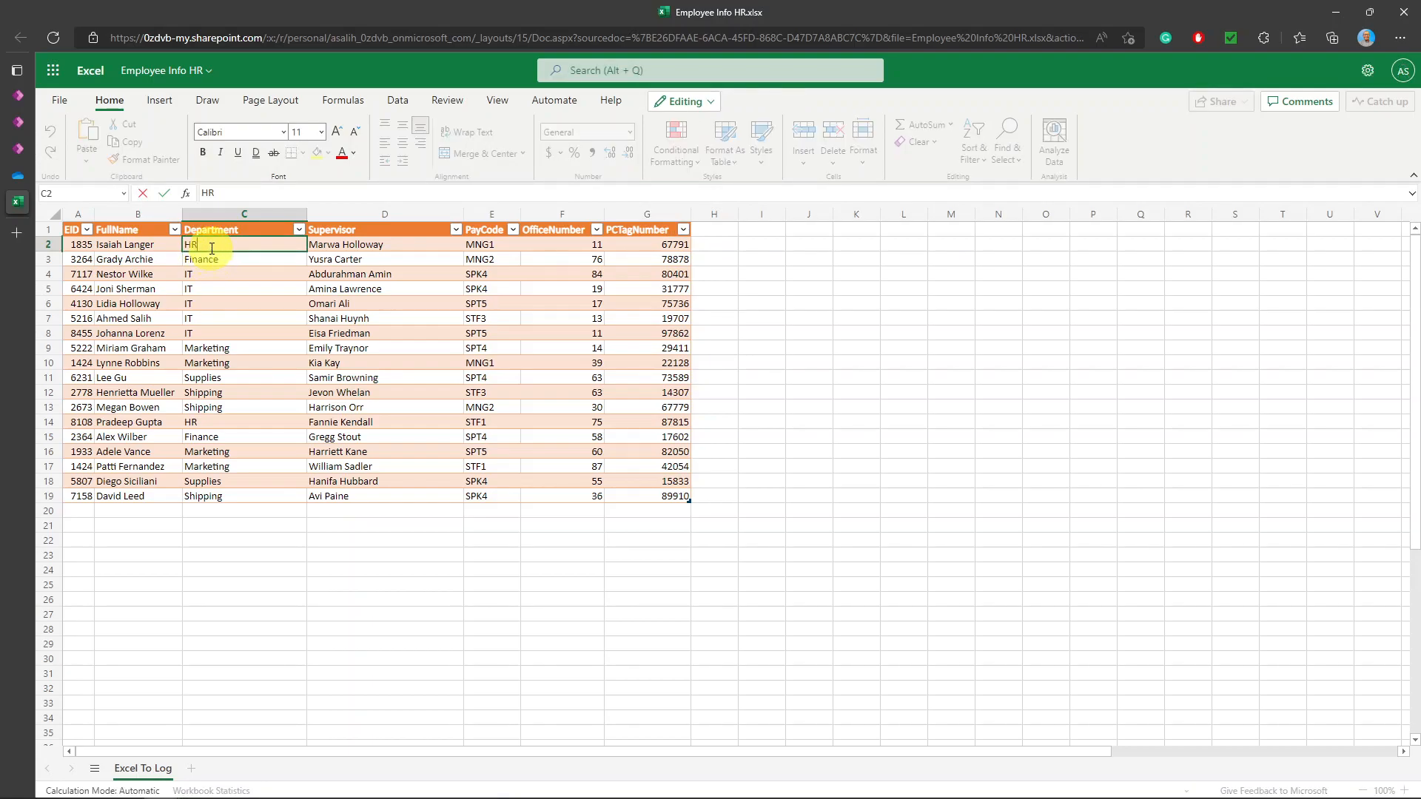
pyautogui.doubleClick(213, 250)
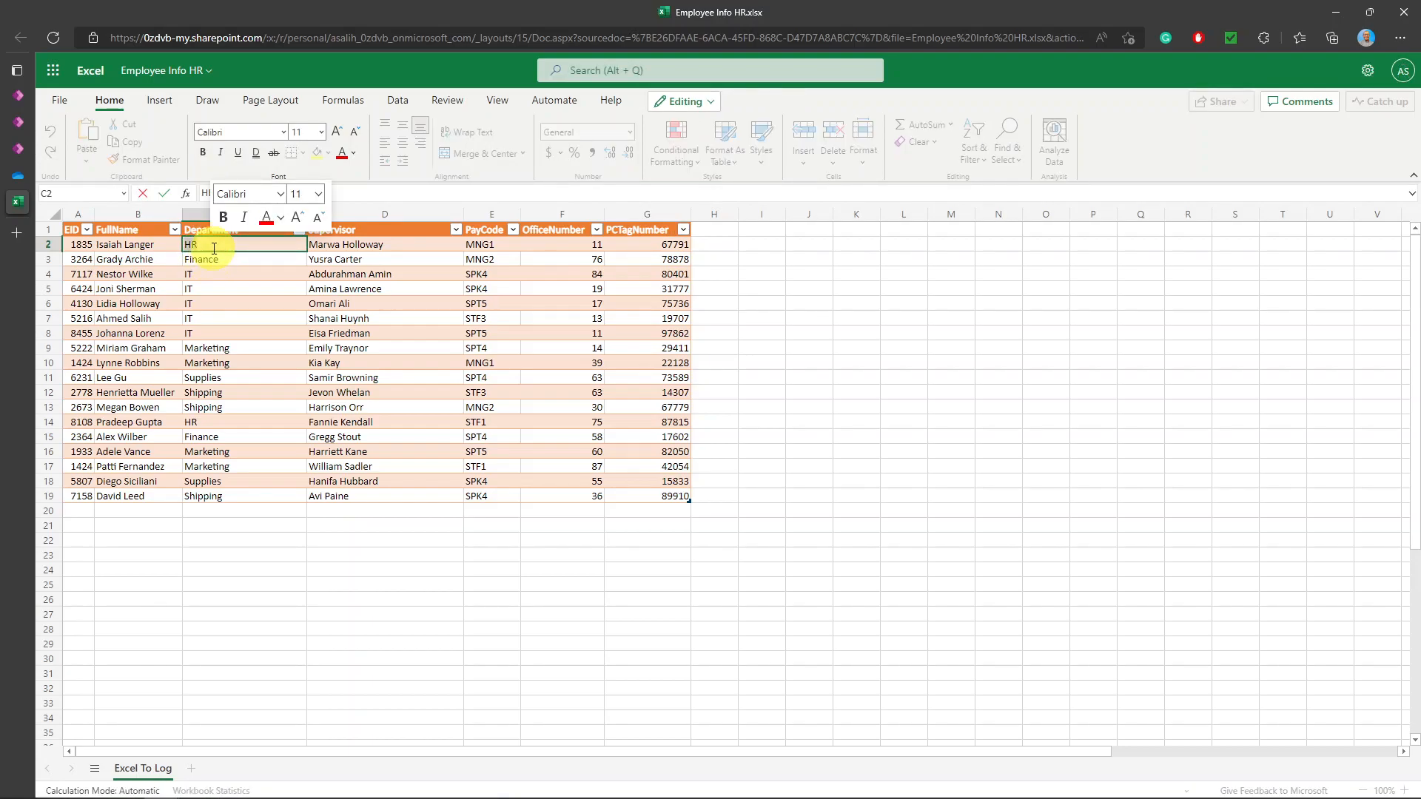
pyautogui.write('Accounting')
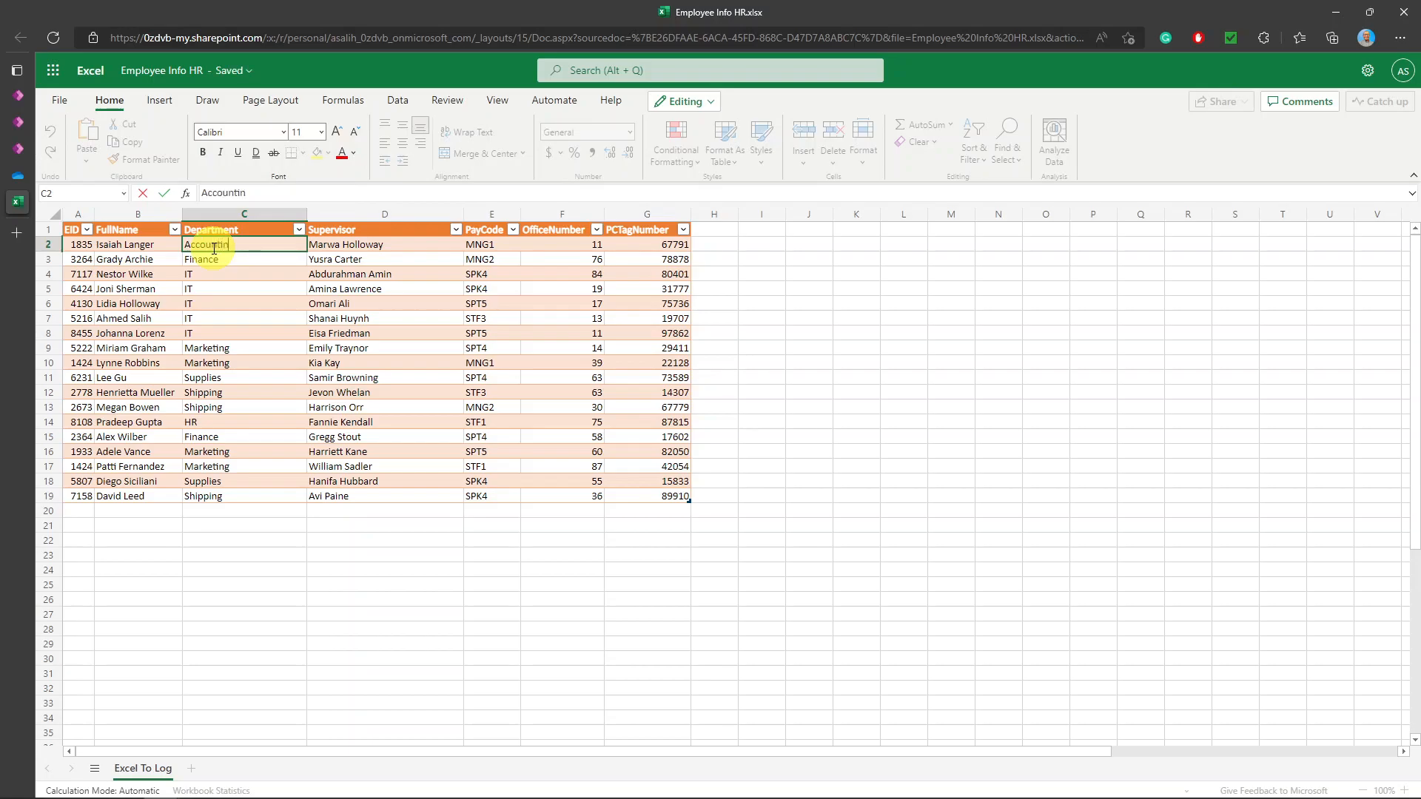
pyautogui.click(256, 262)
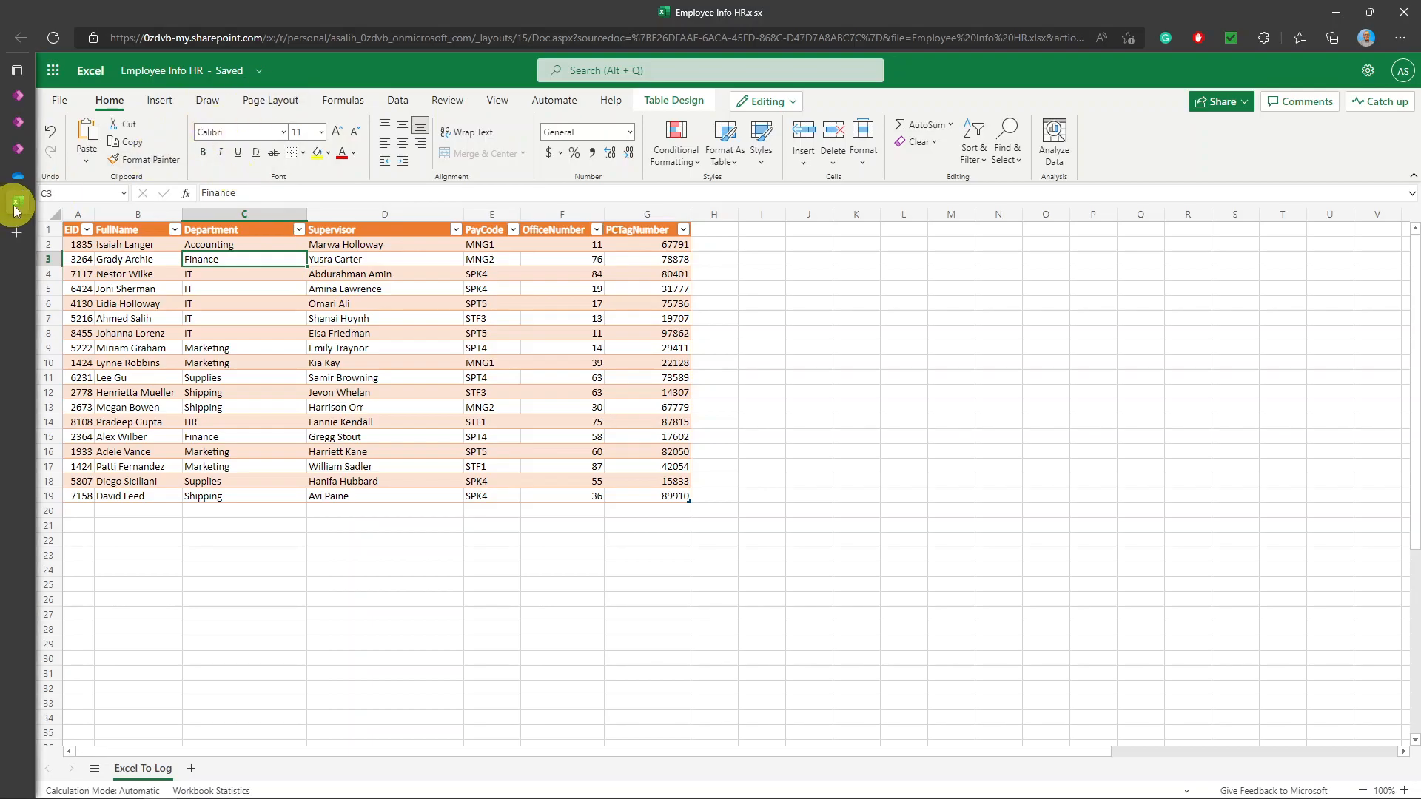
# Step: Close the Employee Info HR workbook and refresh Employee HR History Log DataFlow in Power Apps
pyautogui.moveTo(43, 212)
pyautogui.click(170, 202)
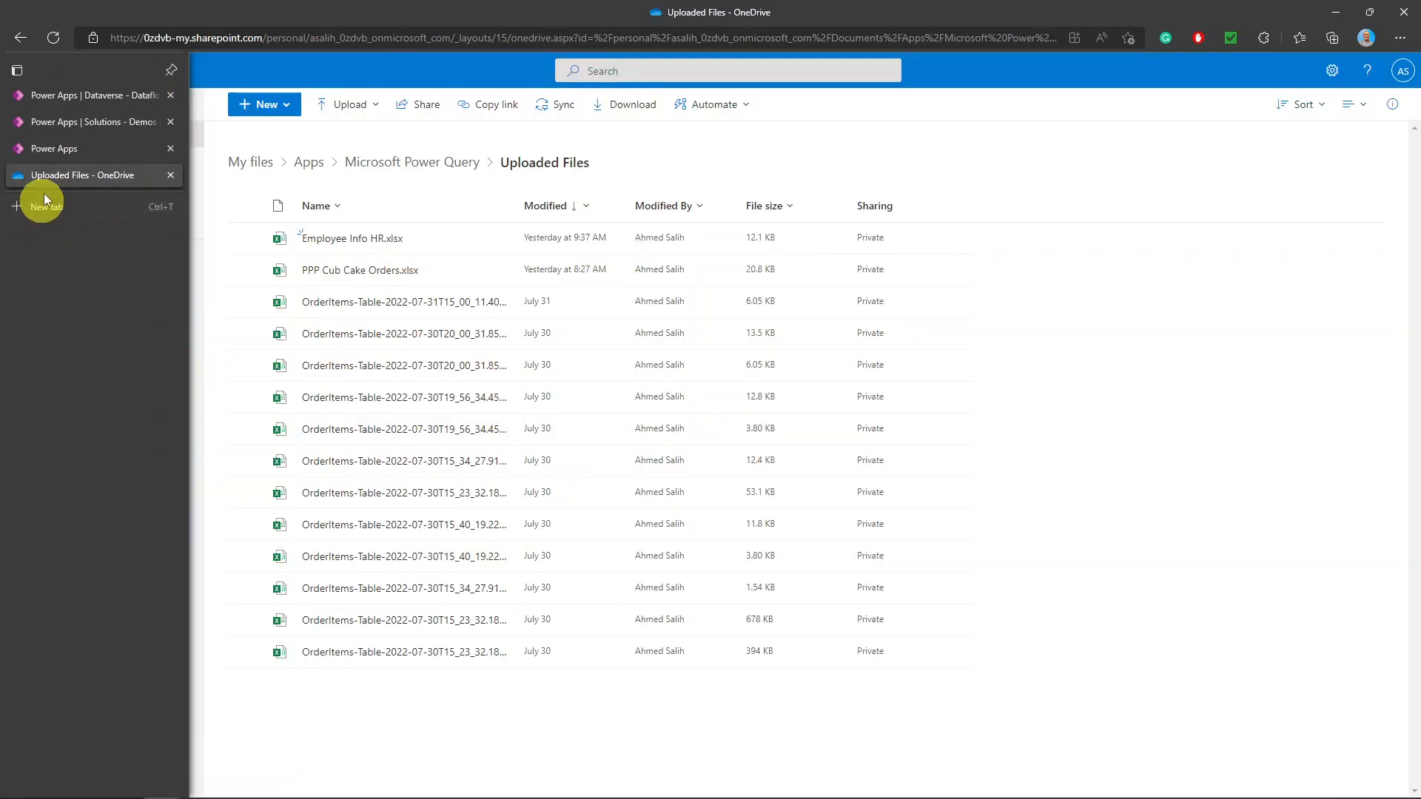
pyautogui.click(91, 99)
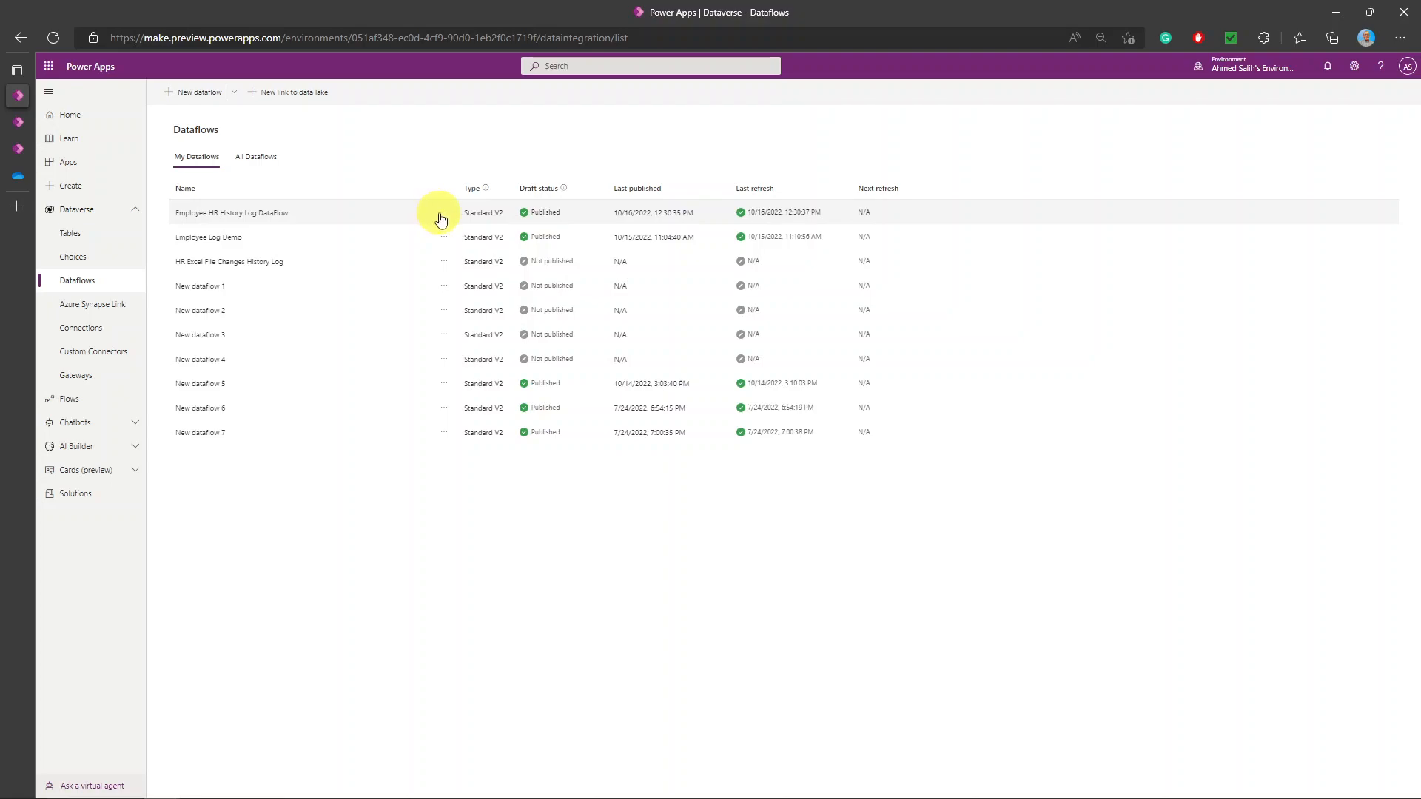
pyautogui.click(442, 215)
pyautogui.click(467, 271)
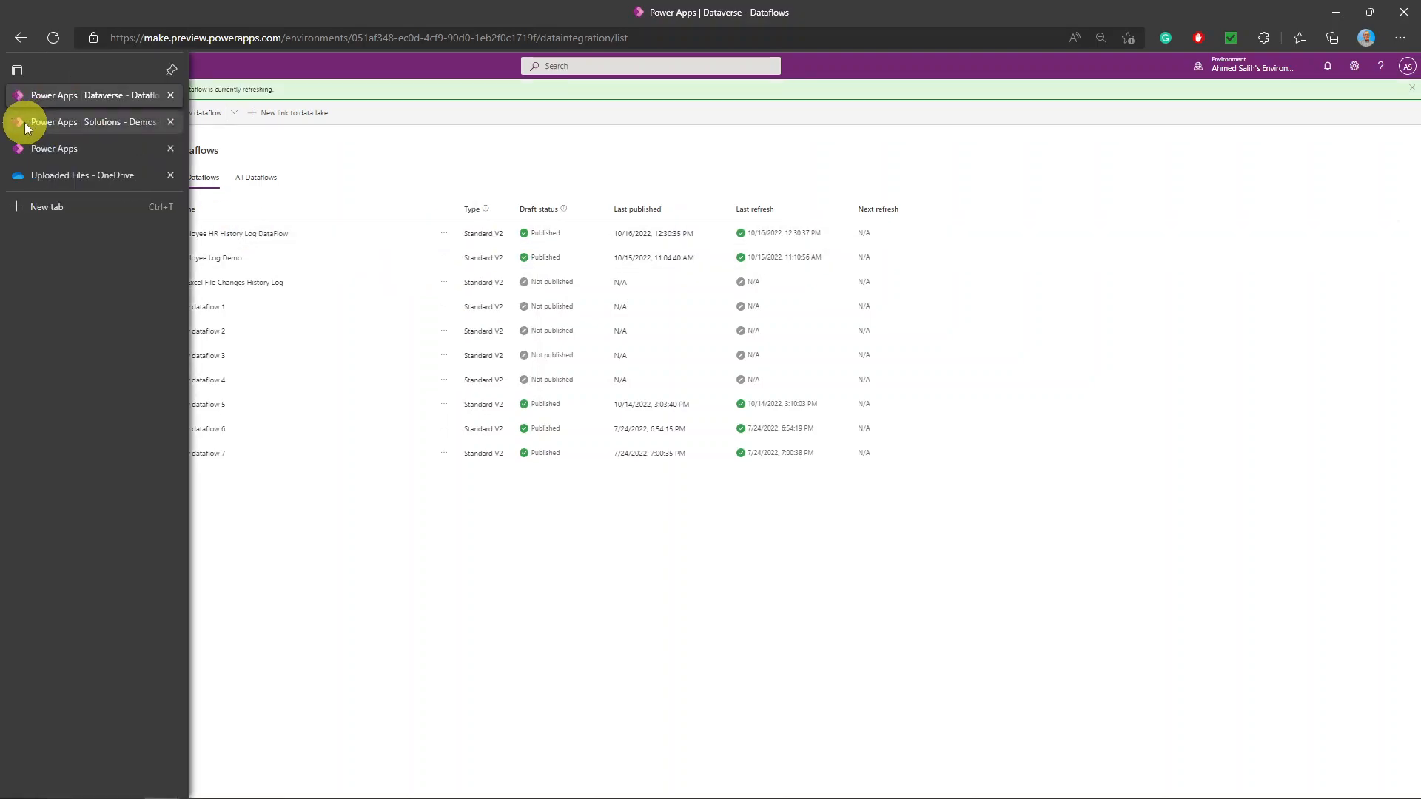
# Step: Sort the Employee History Log Dataverse table by Employee Name from A to Z and briefly mark the row of the employee whose department was changed
pyautogui.click(25, 122)
pyautogui.click(26, 145)
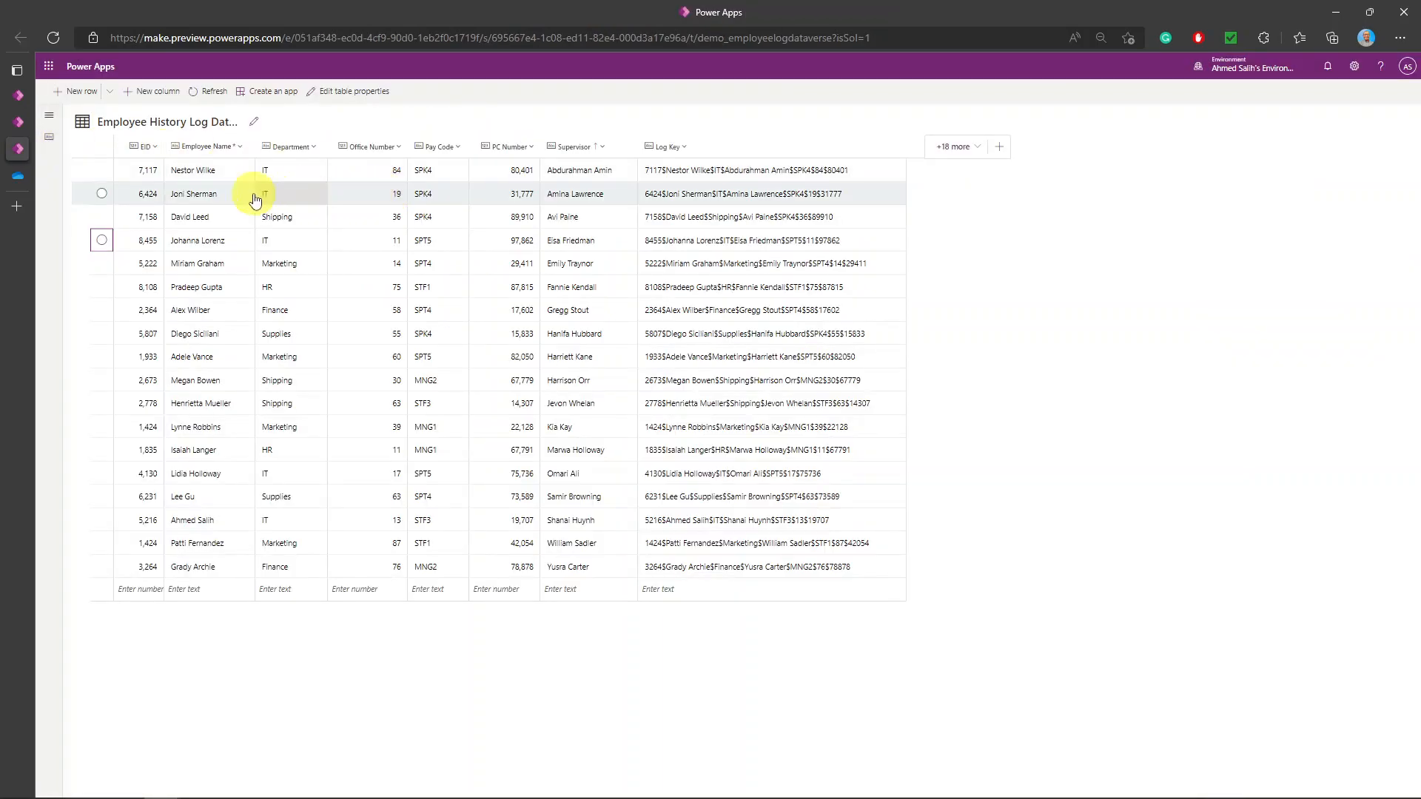
pyautogui.click(239, 147)
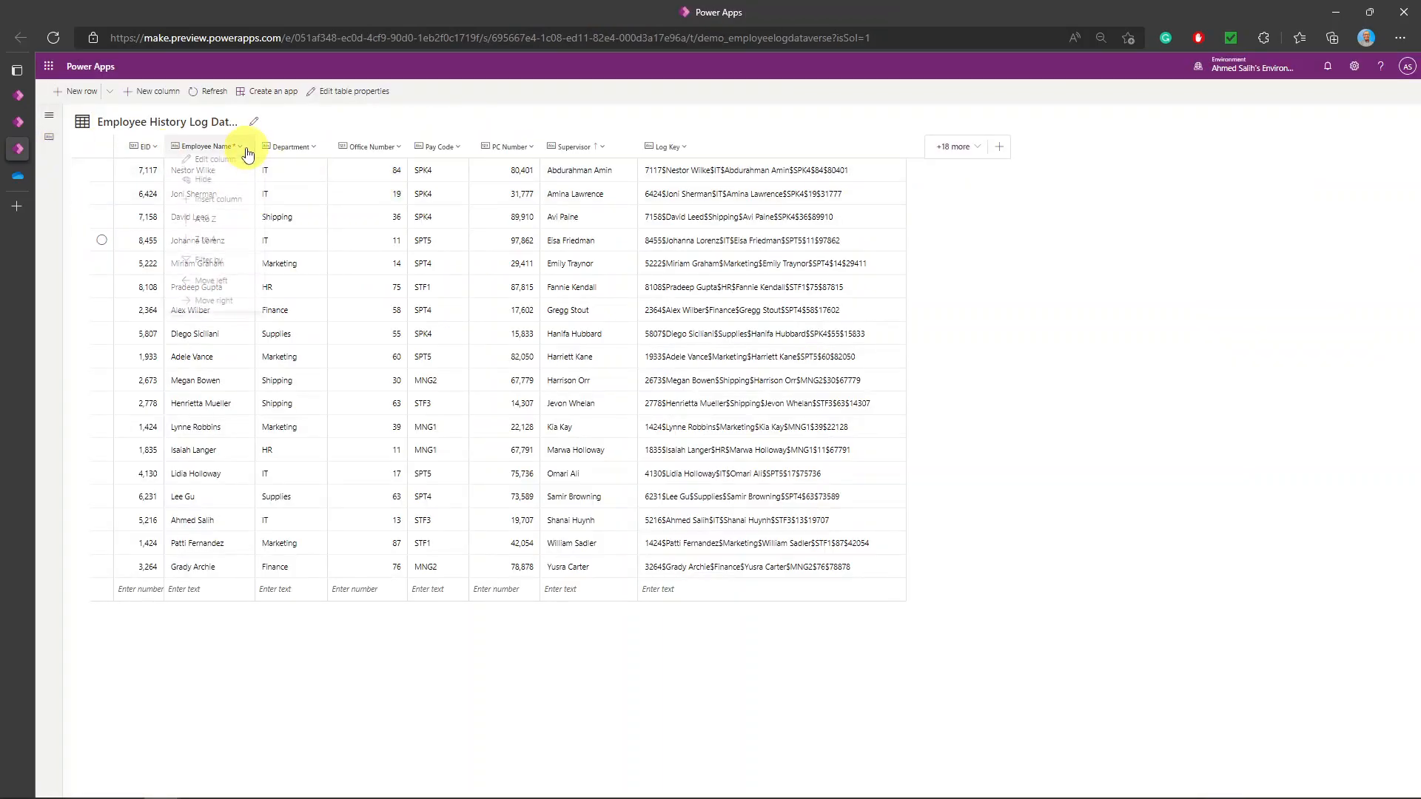
pyautogui.click(237, 223)
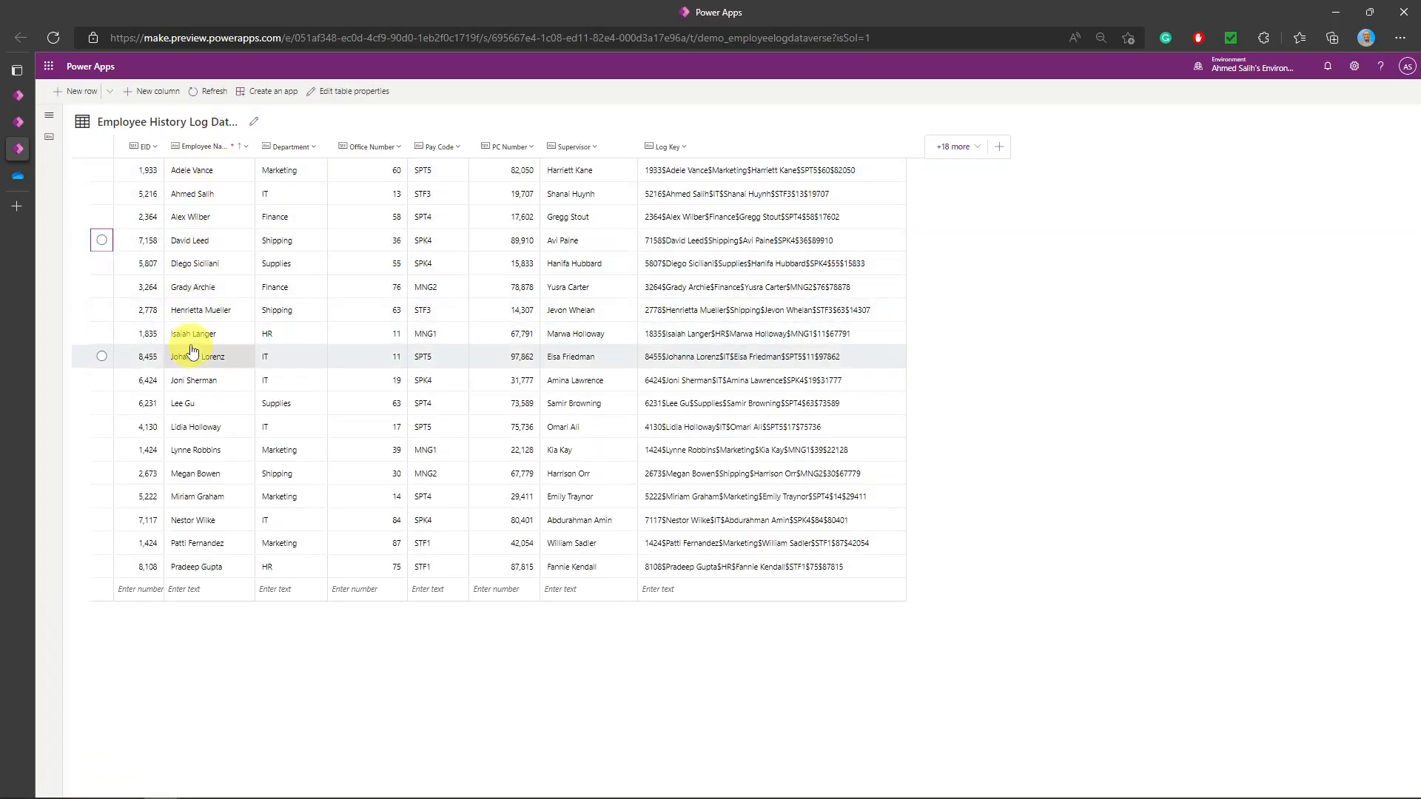
pyautogui.click(102, 336)
pyautogui.click(102, 334)
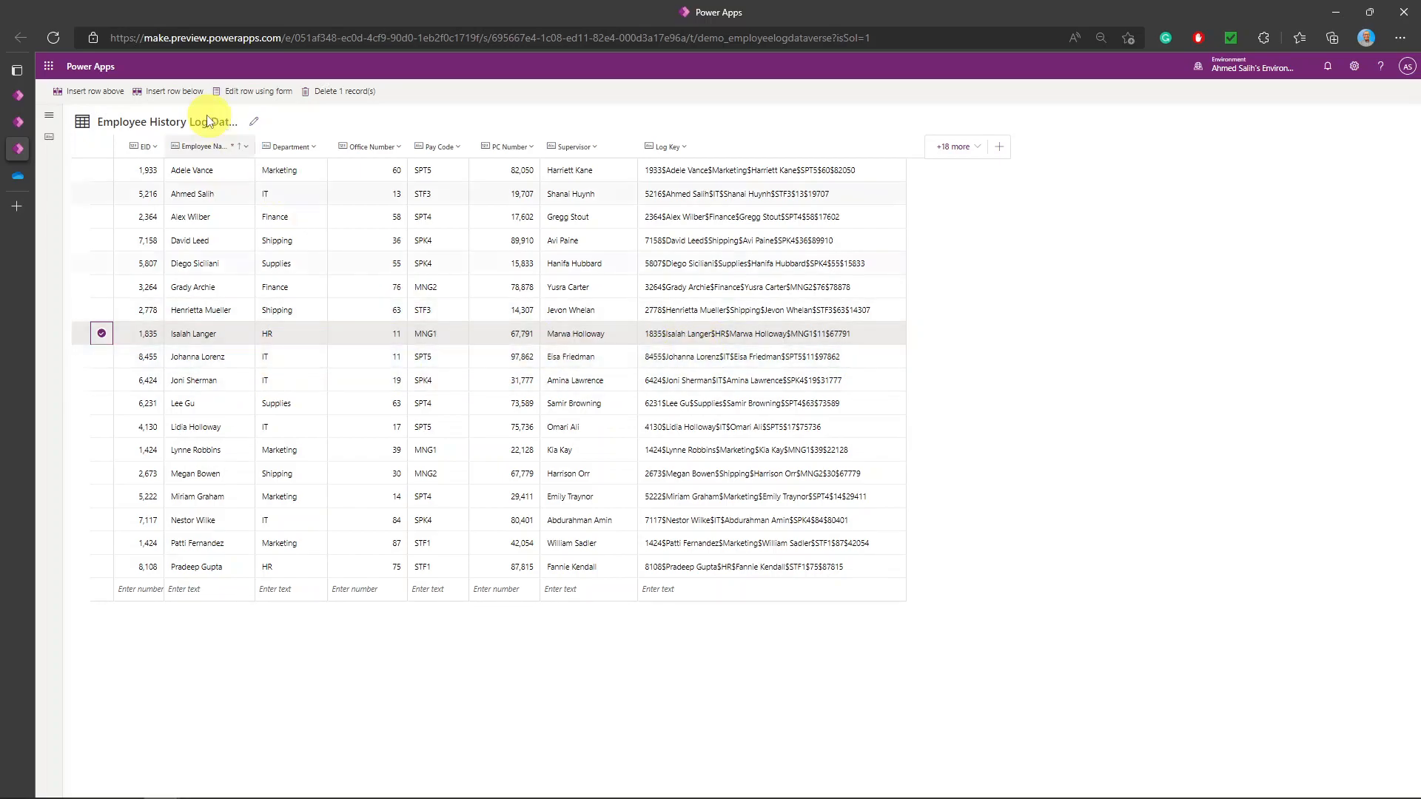
pyautogui.click(101, 333)
# Step: Check the dataflow's refresh progress, reload the Employee History Log Dataverse table, and select the changed employee's HR and Accounting rows for comparison
pyautogui.click(18, 97)
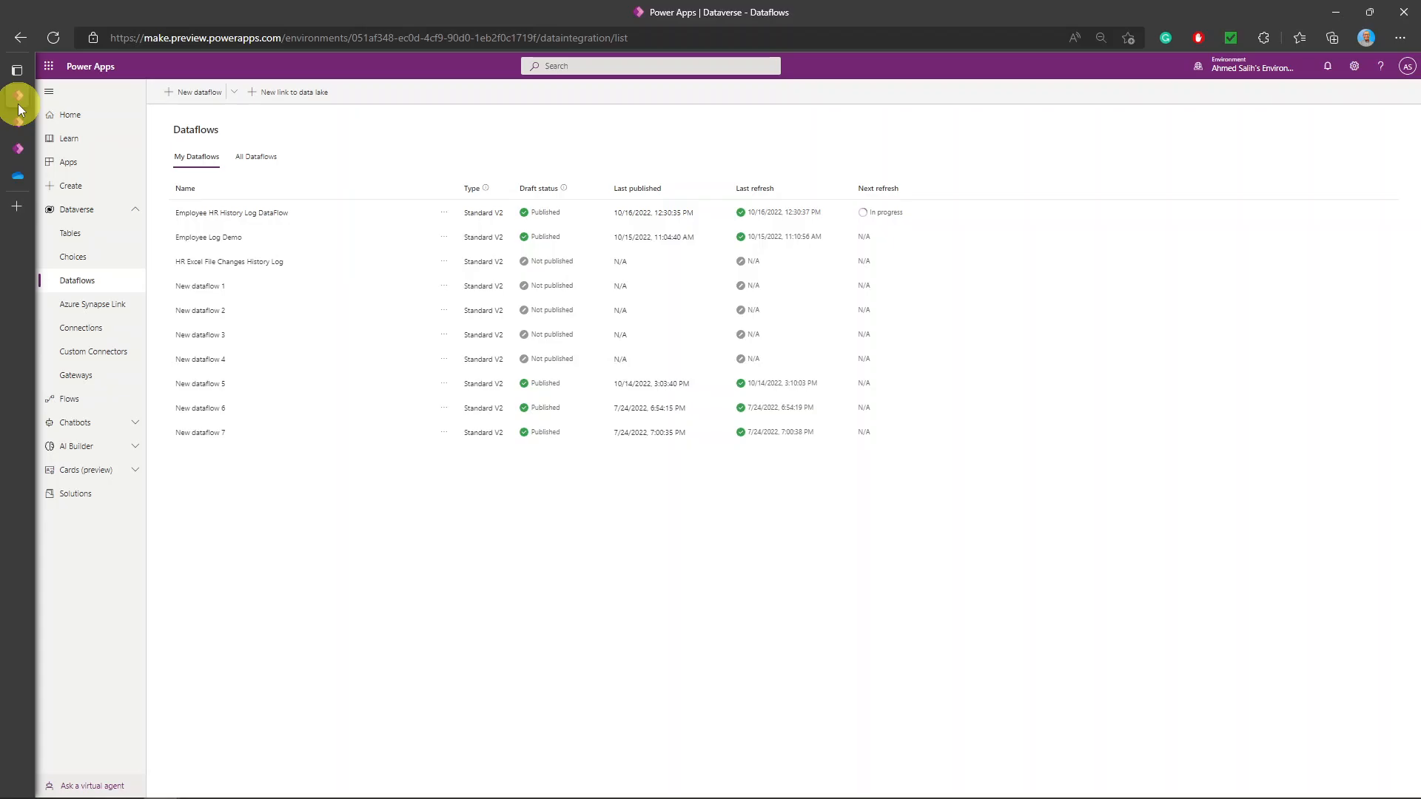
pyautogui.click(18, 122)
pyautogui.click(21, 148)
pyautogui.click(210, 94)
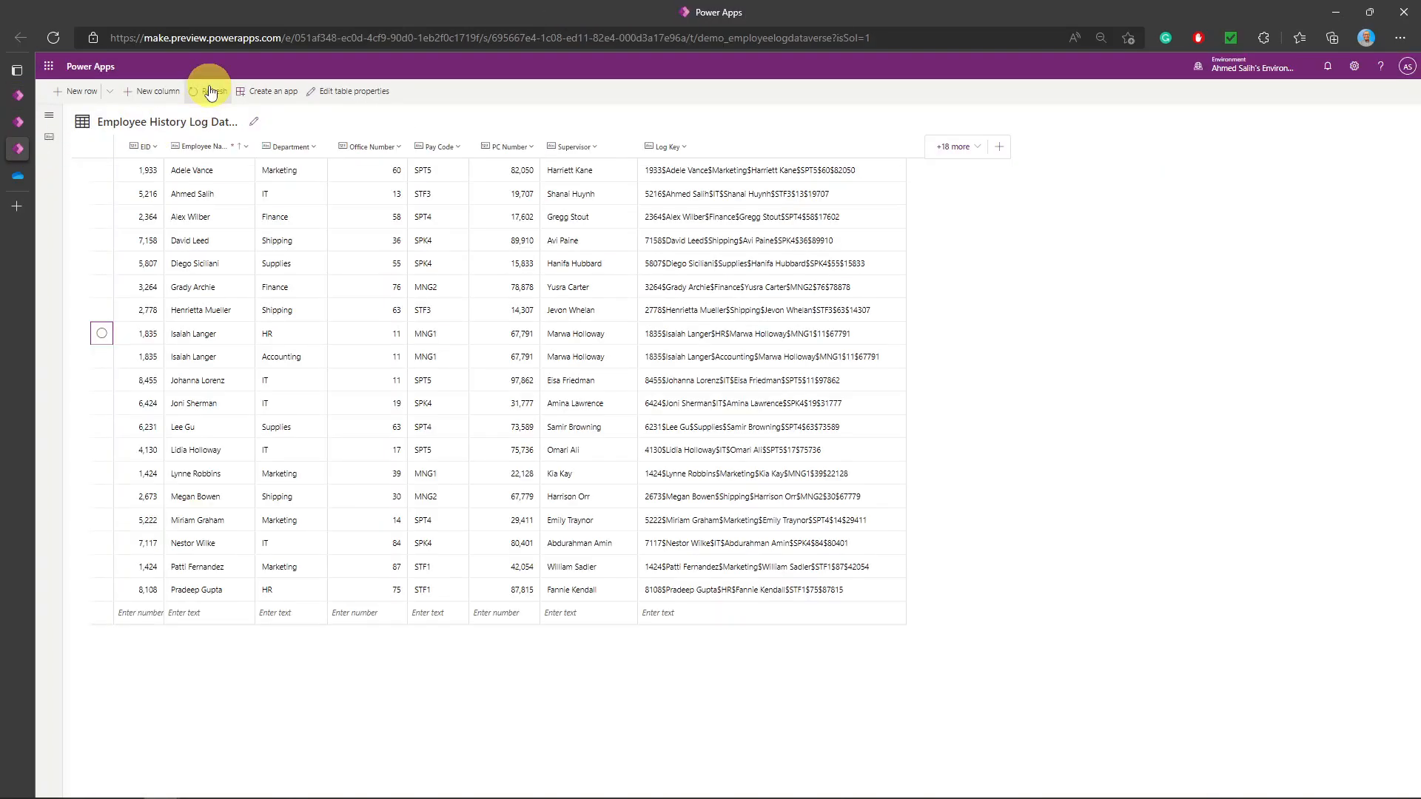
pyautogui.click(102, 333)
pyautogui.click(102, 357)
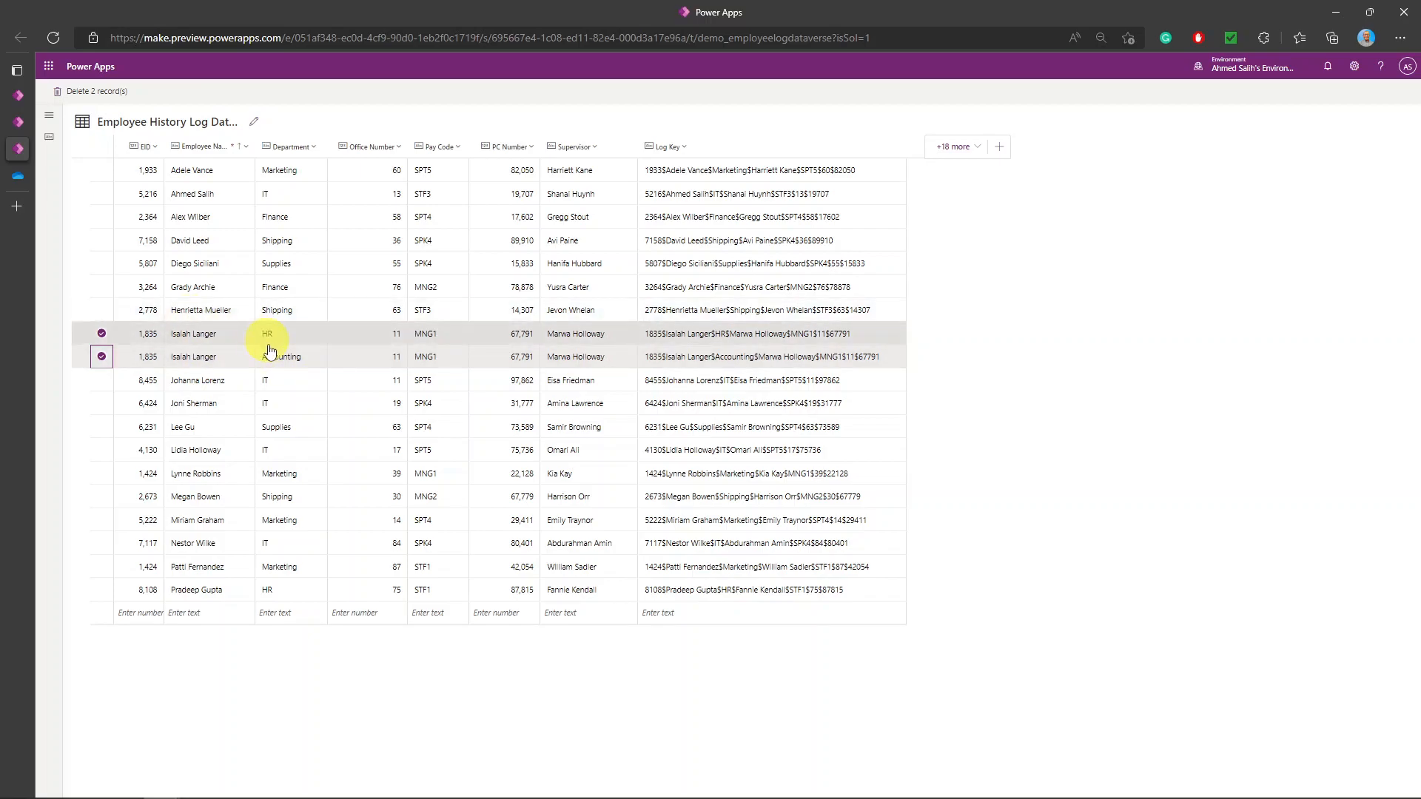
# Step: Open Employee Info HR.xlsx from OneDrive and replace the Supervisor in cell D18 with the supervisor name from D17
pyautogui.click(24, 183)
pyautogui.click(376, 236)
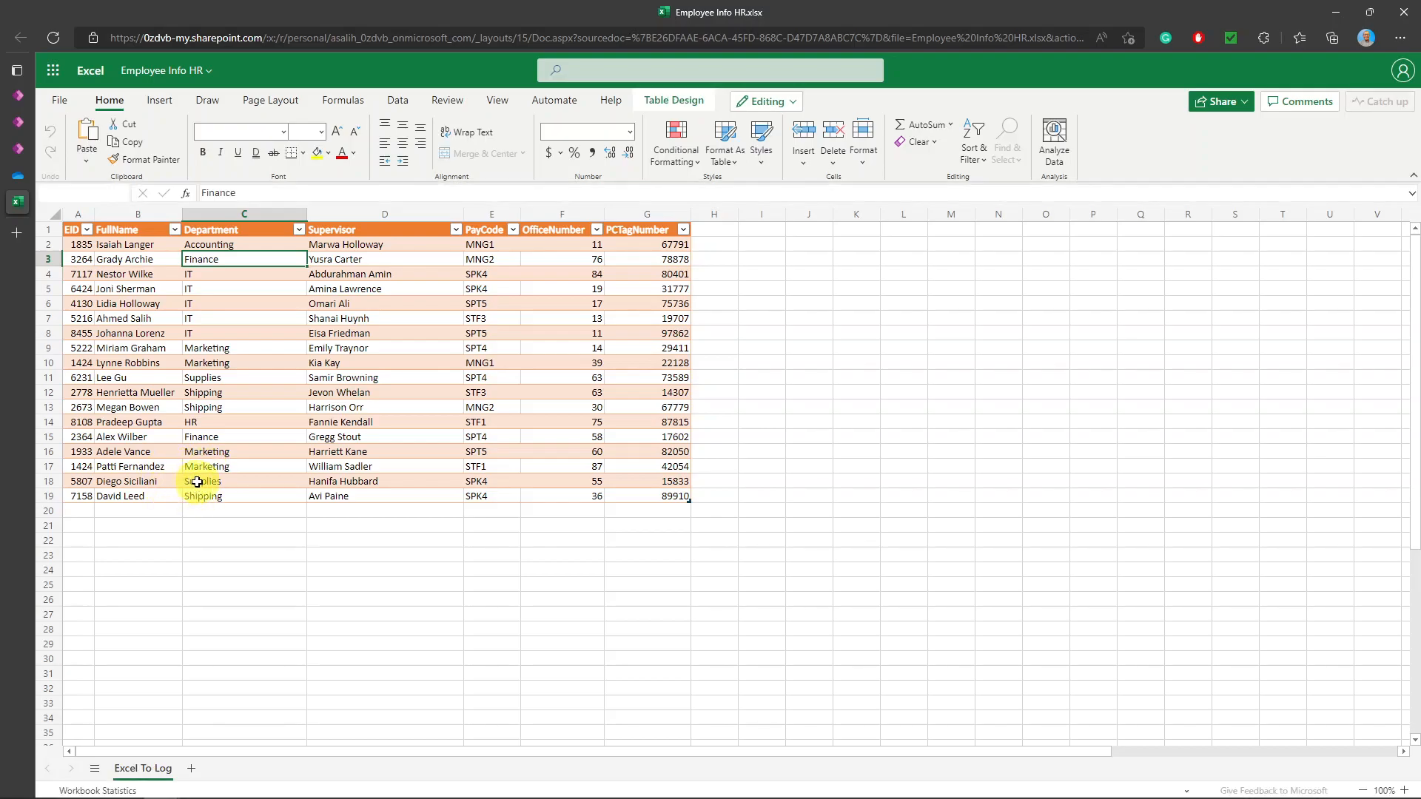
pyautogui.click(195, 482)
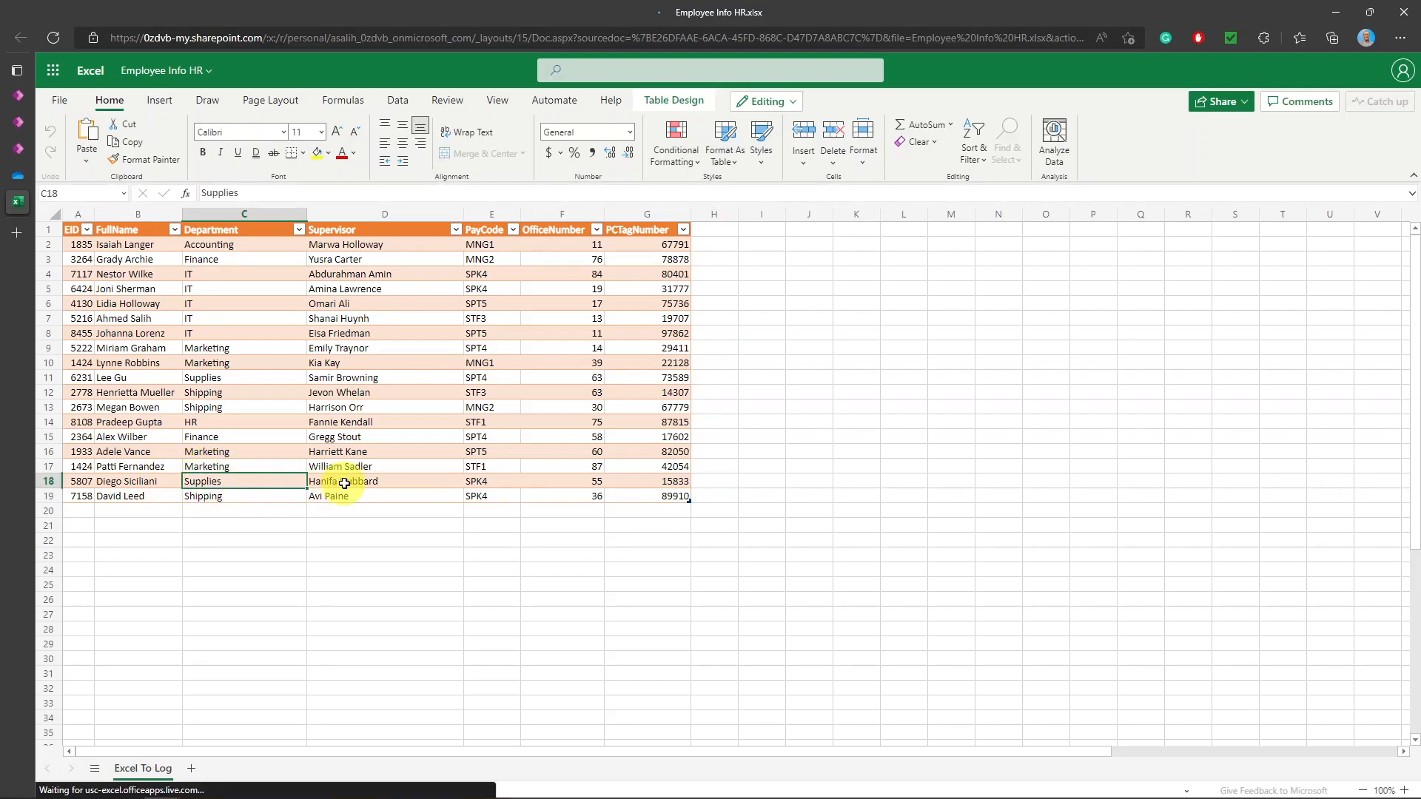
pyautogui.click(380, 472)
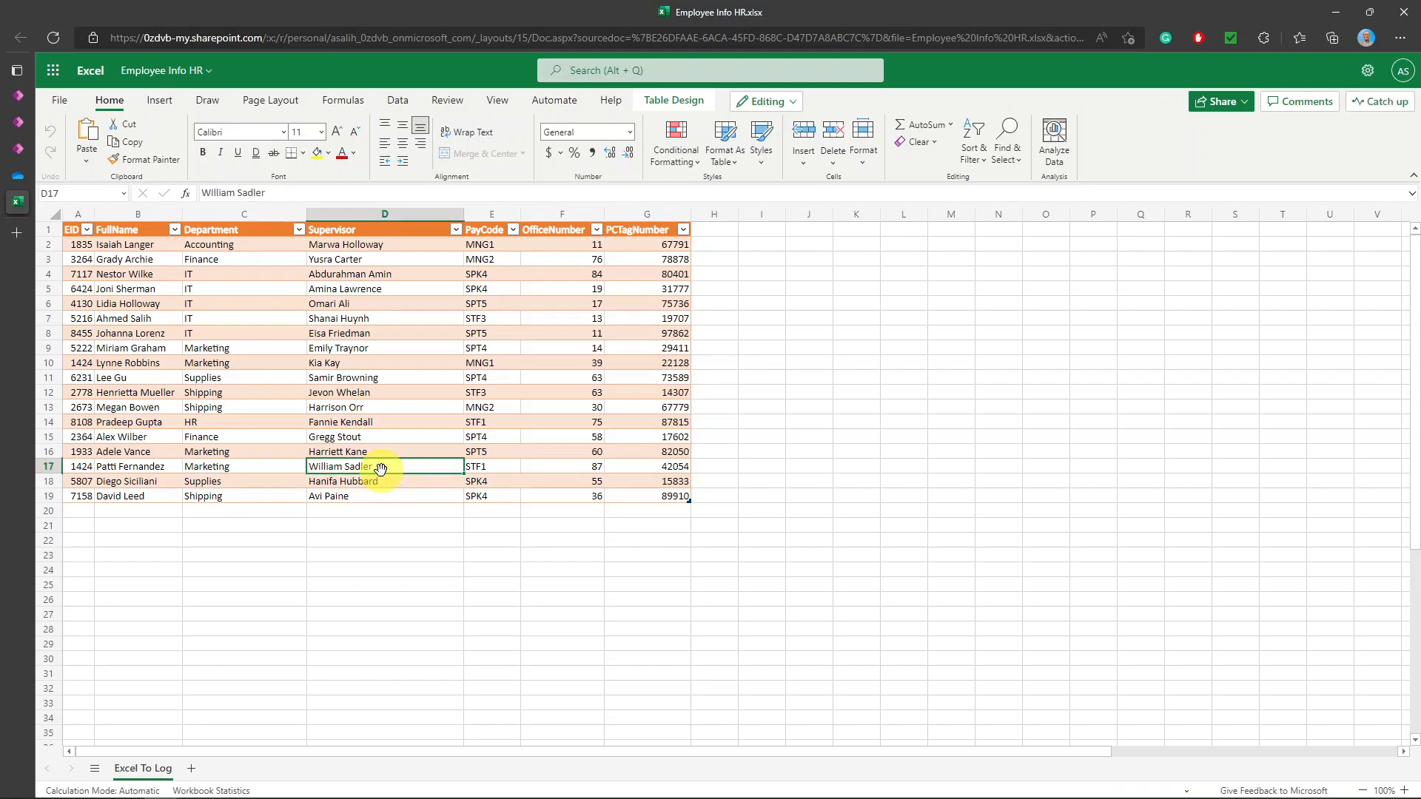
pyautogui.doubleClick(381, 469)
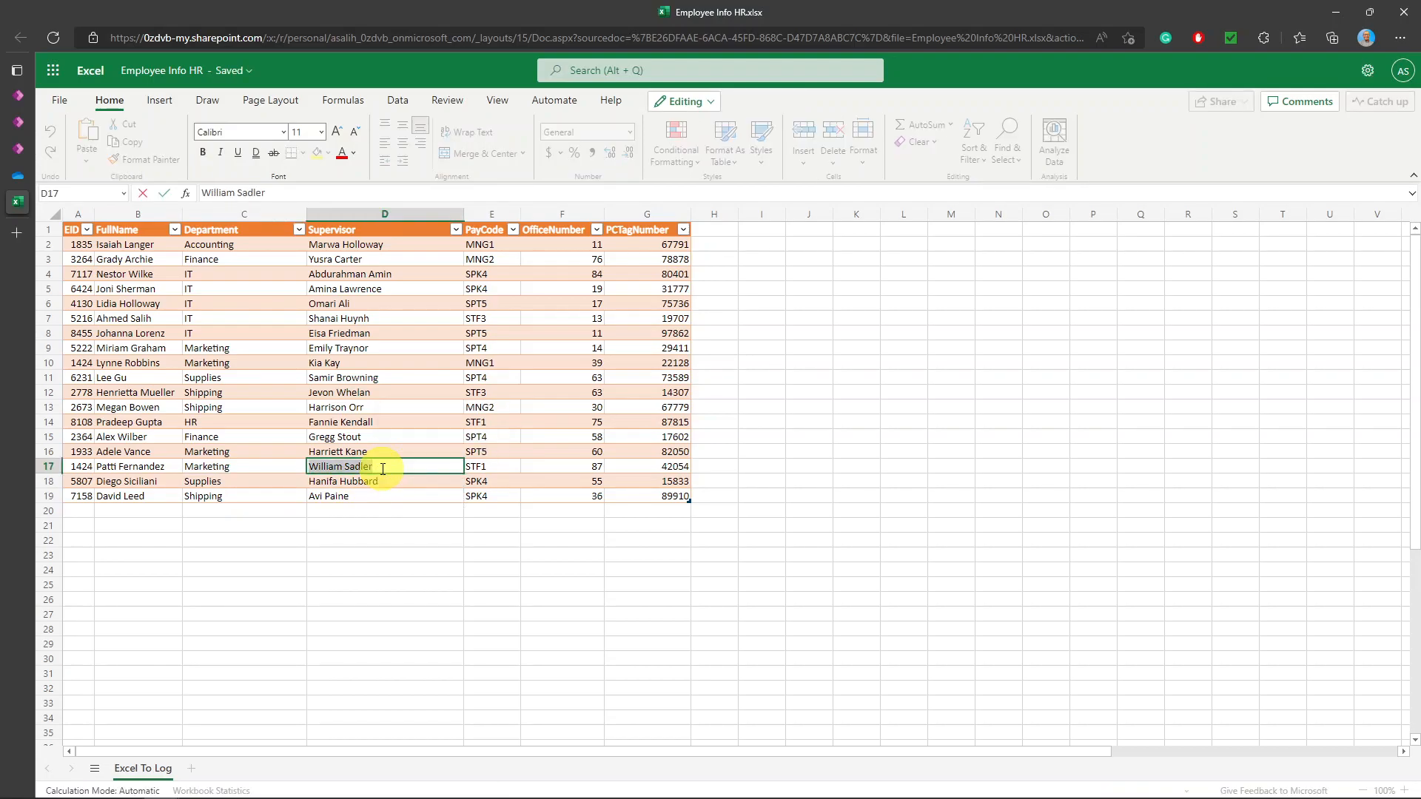
pyautogui.doubleClick(380, 479)
pyautogui.write('William Sadler')
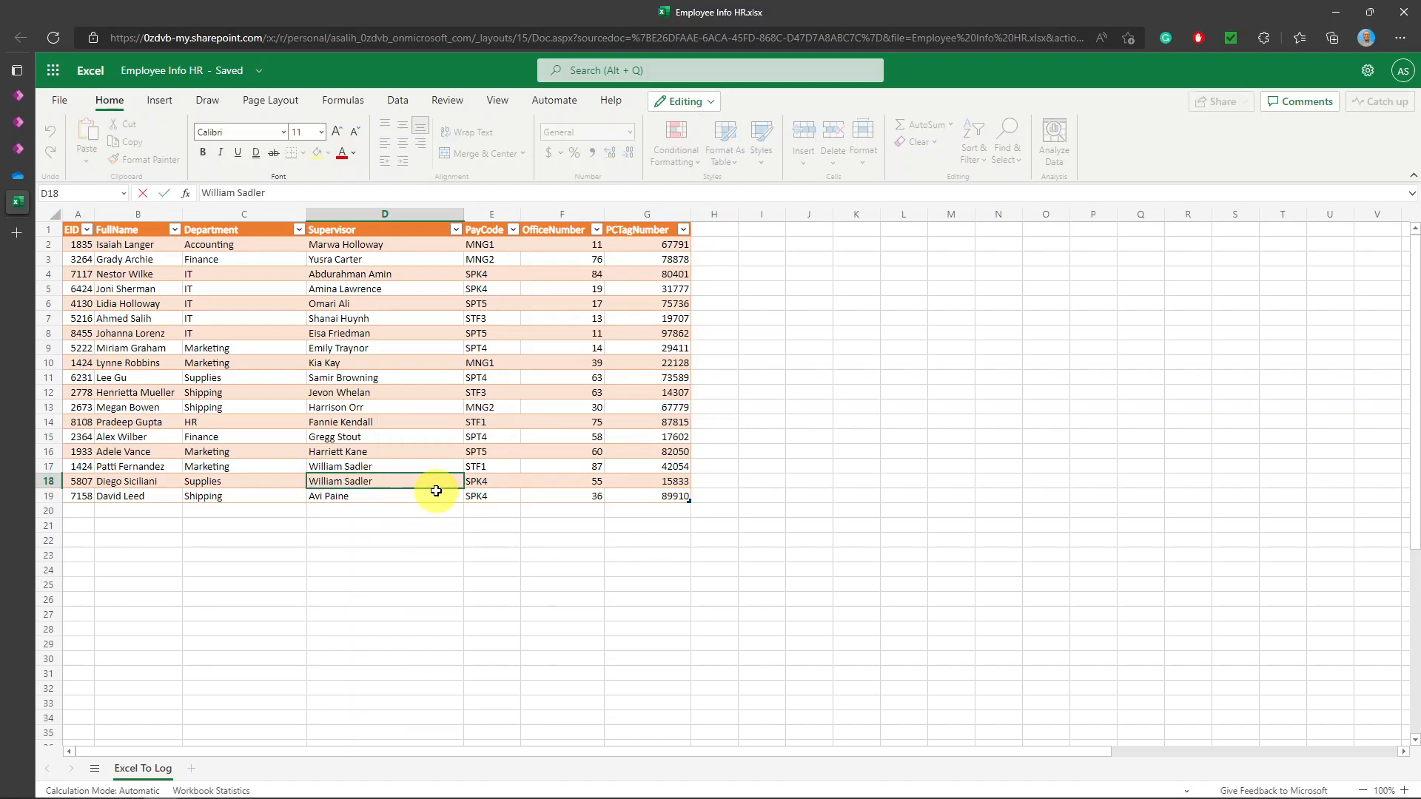
# Step: In row 18, set the OfficeNumber in F18 to 11 and the PCTagNumber in G18 to 123456
pyautogui.click(492, 481)
pyautogui.click(600, 485)
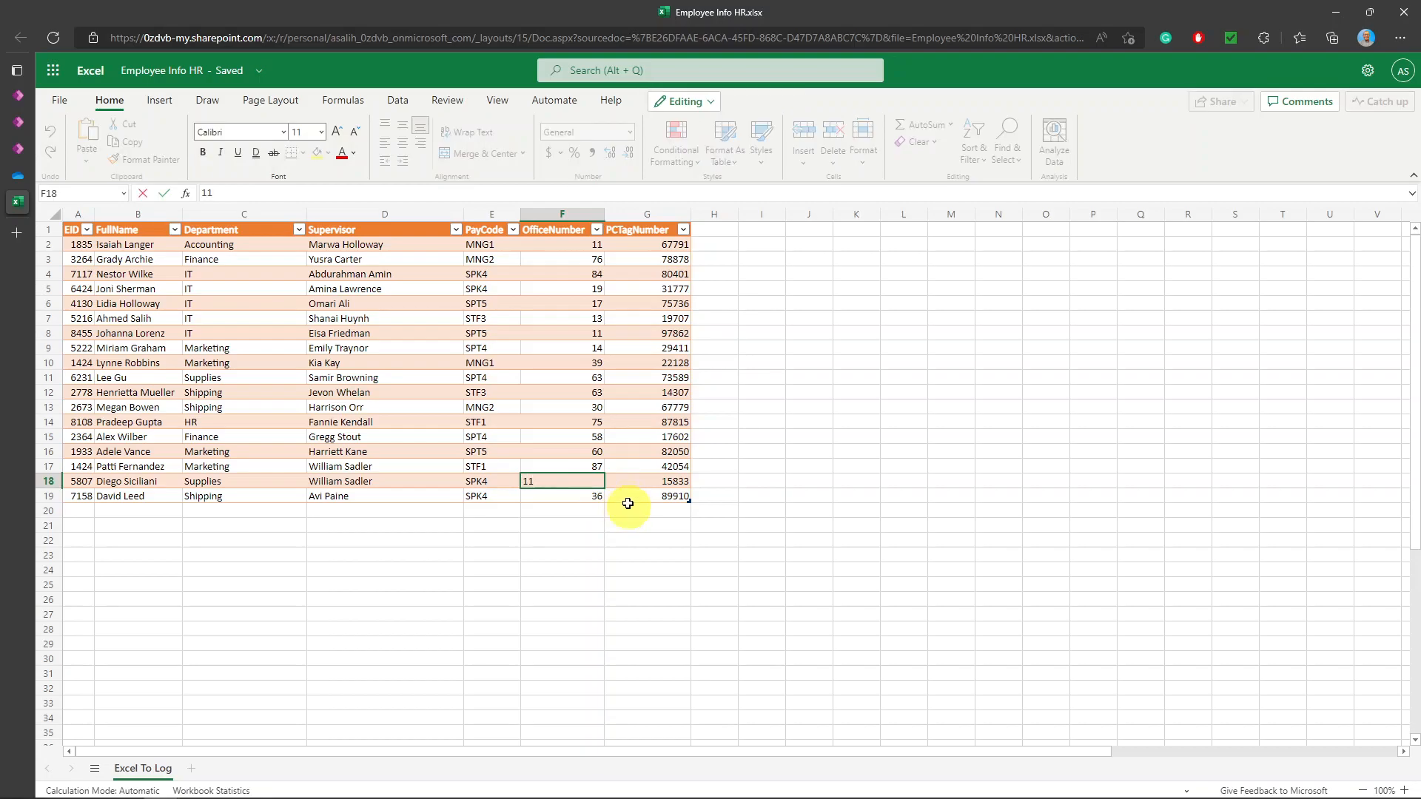
pyautogui.click(632, 483)
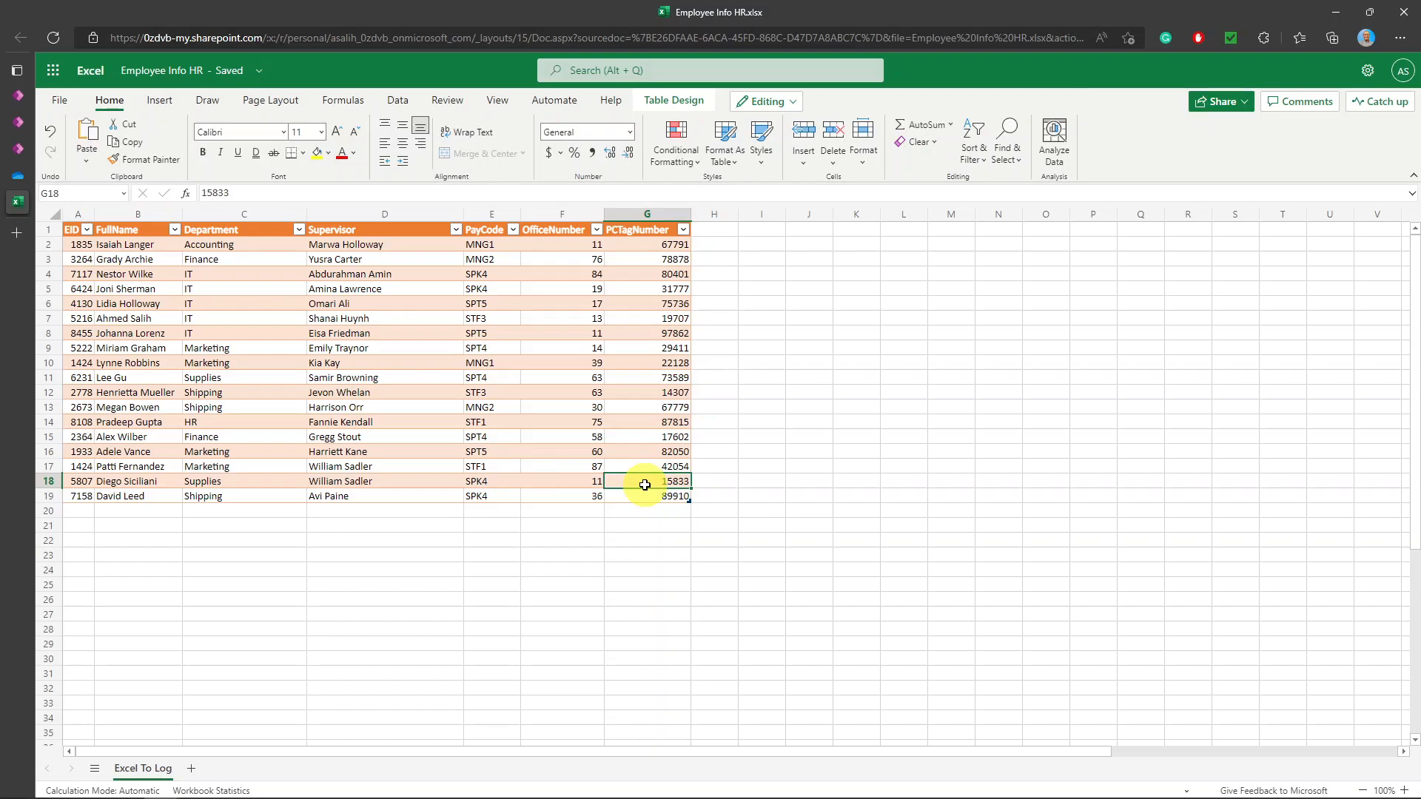
pyautogui.doubleClick(644, 485)
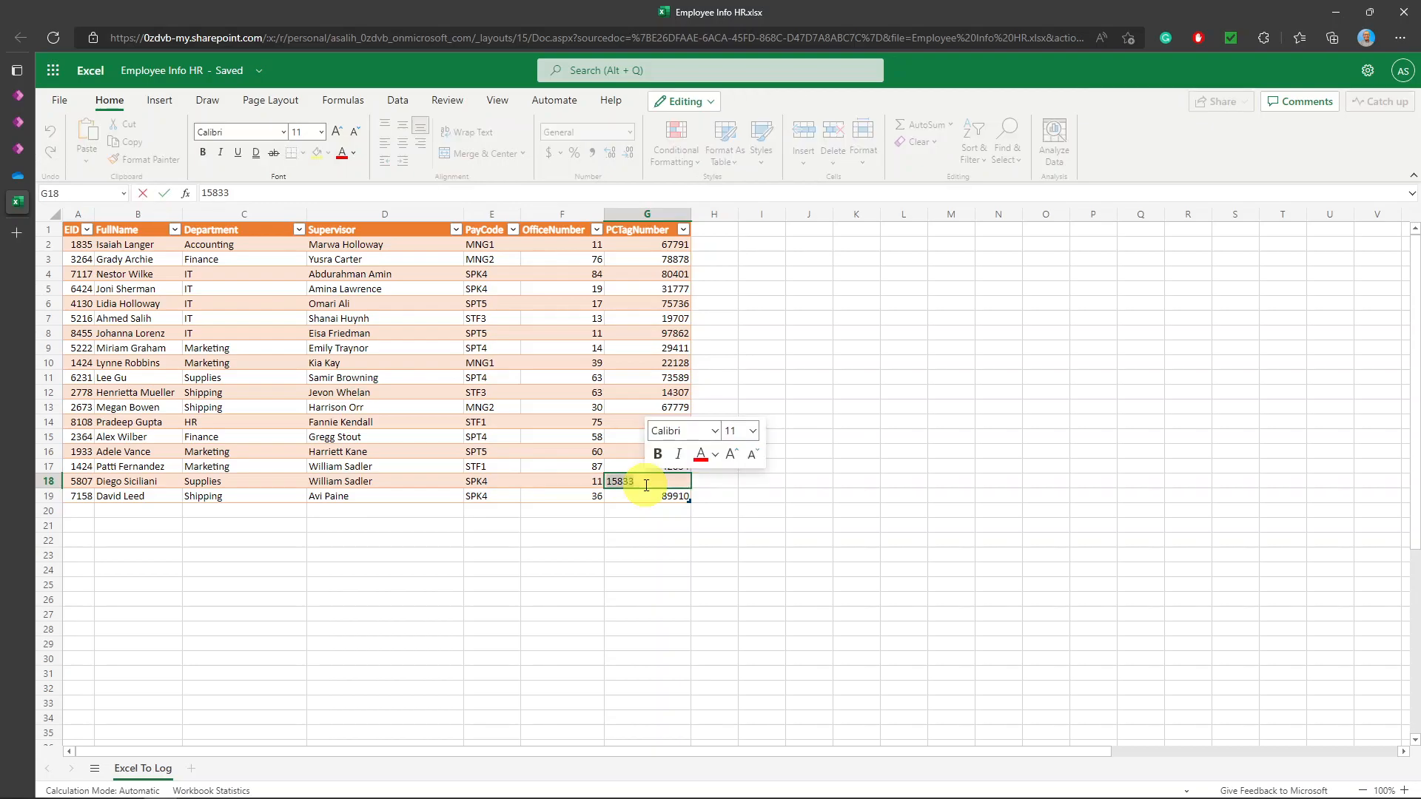
pyautogui.write('123456')
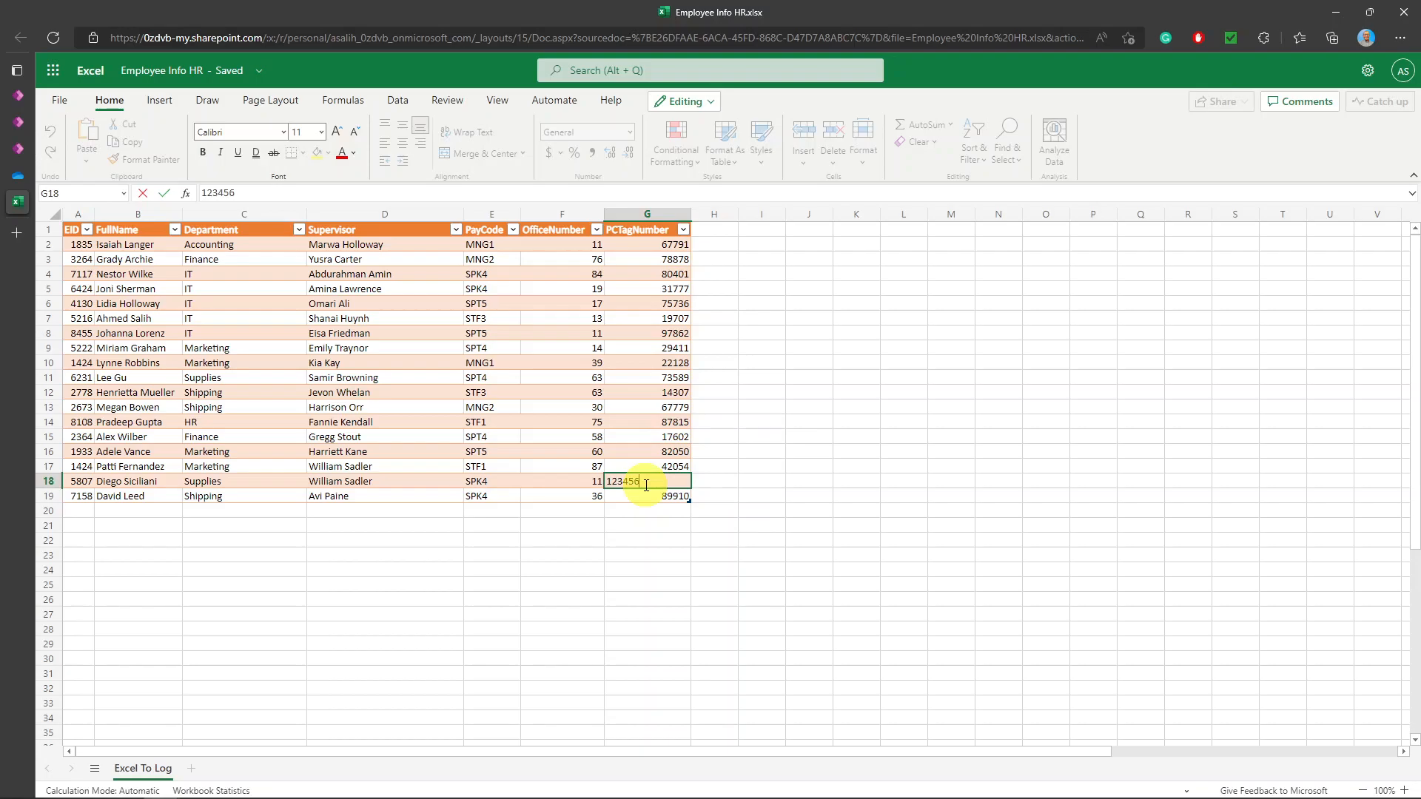
# Step: Commit the PCTagNumber edit in row 18 and close the Employee Info HR workbook
pyautogui.click(642, 495)
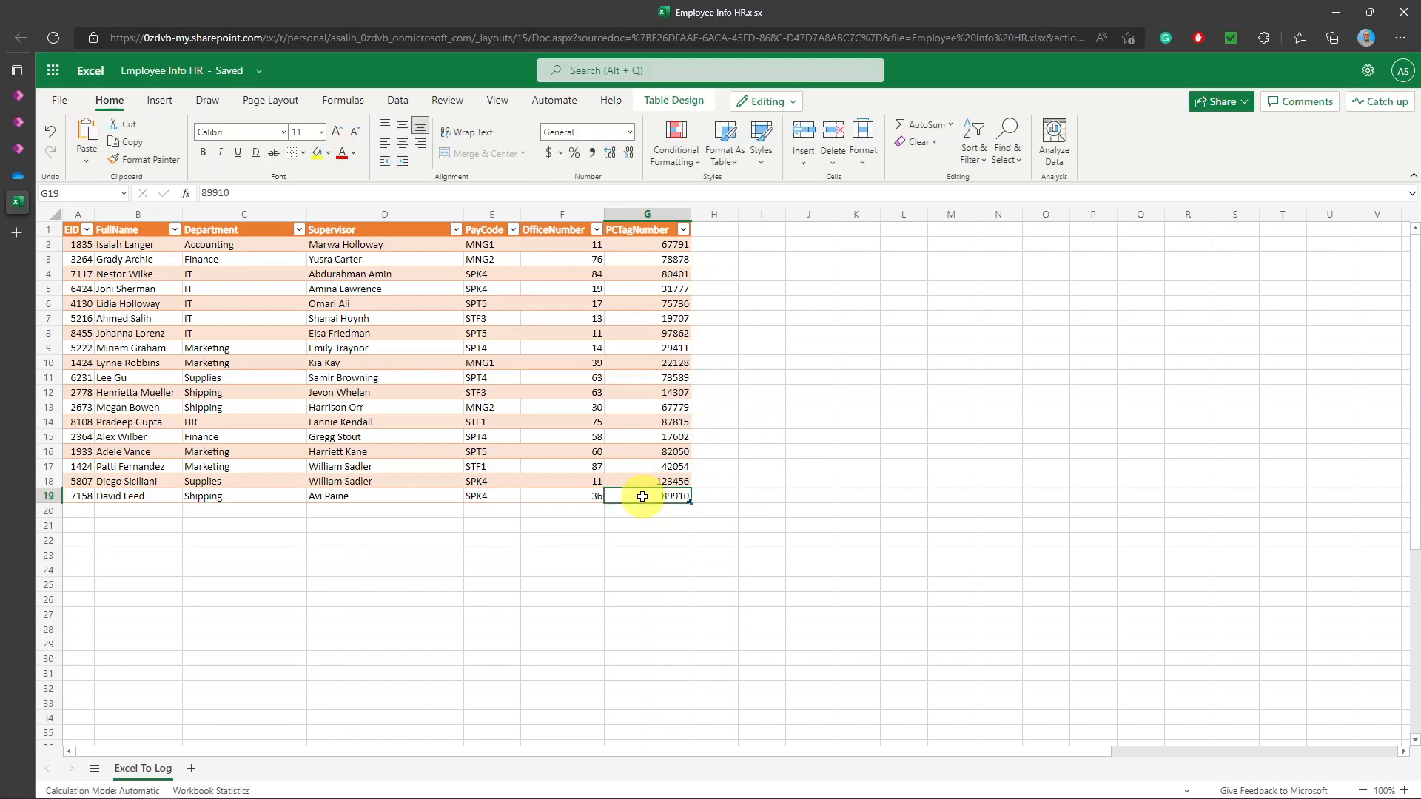
pyautogui.moveTo(25, 212)
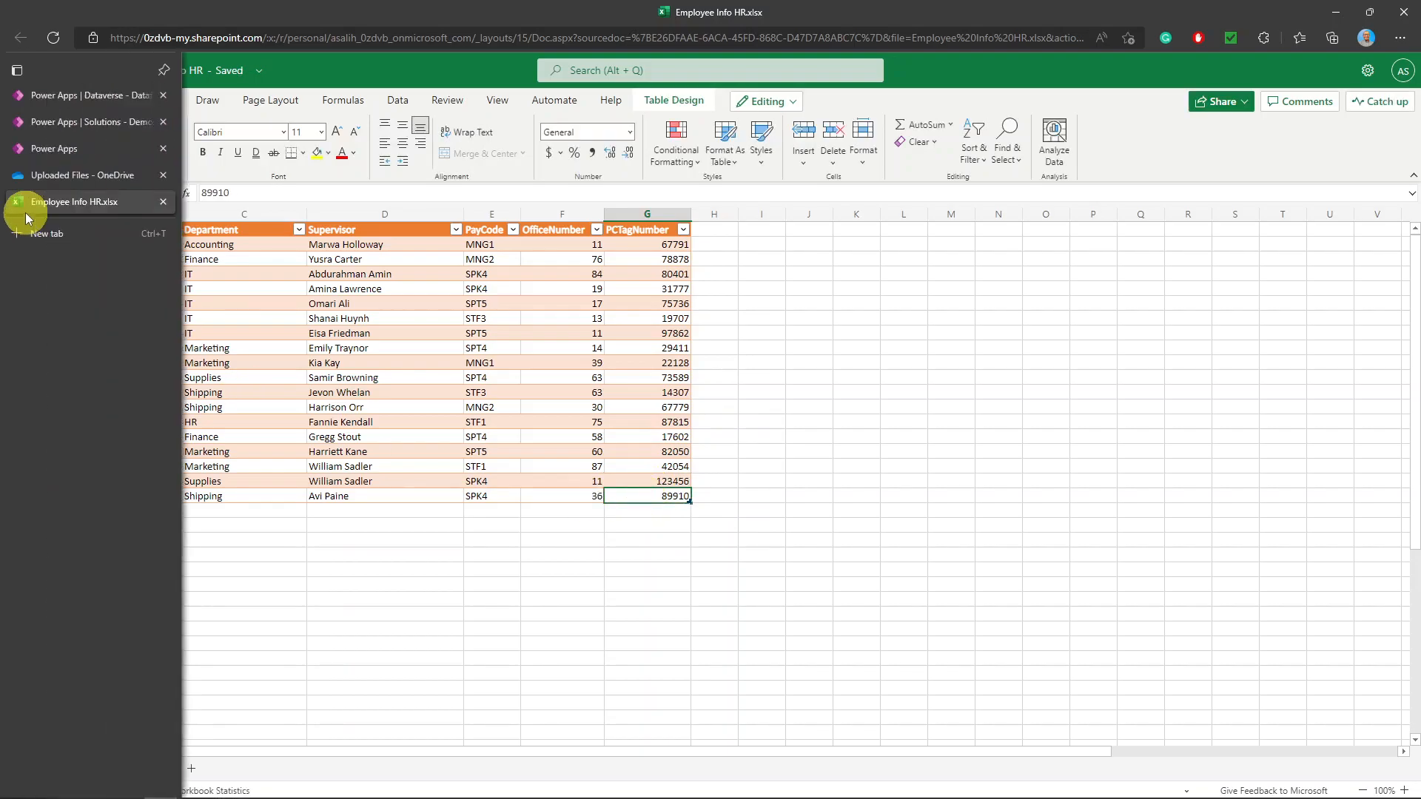
pyautogui.click(171, 202)
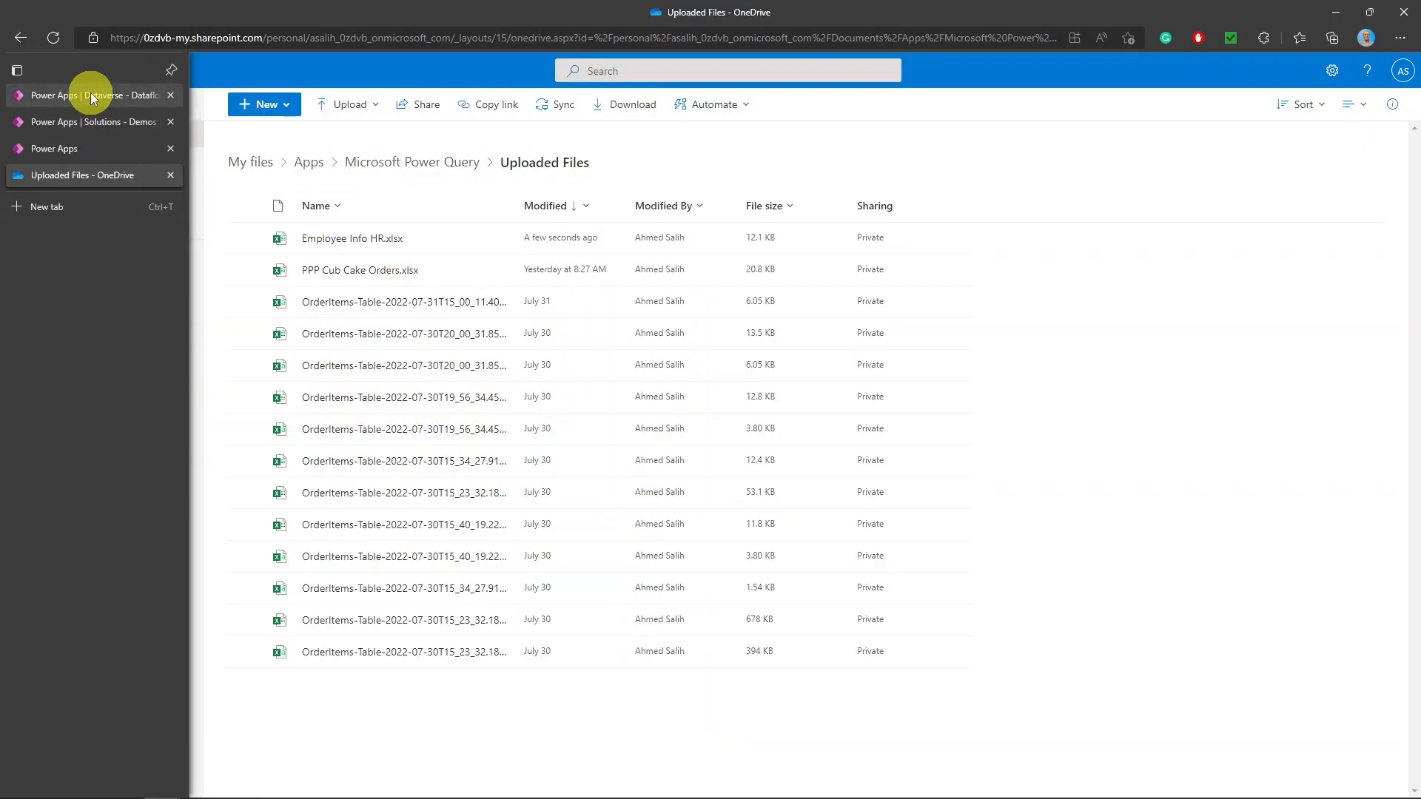
# Step: In the Employee History Log Dataverse table, clear the two compared rows and mark the existing row of the employee with EID 5,807
pyautogui.click(65, 147)
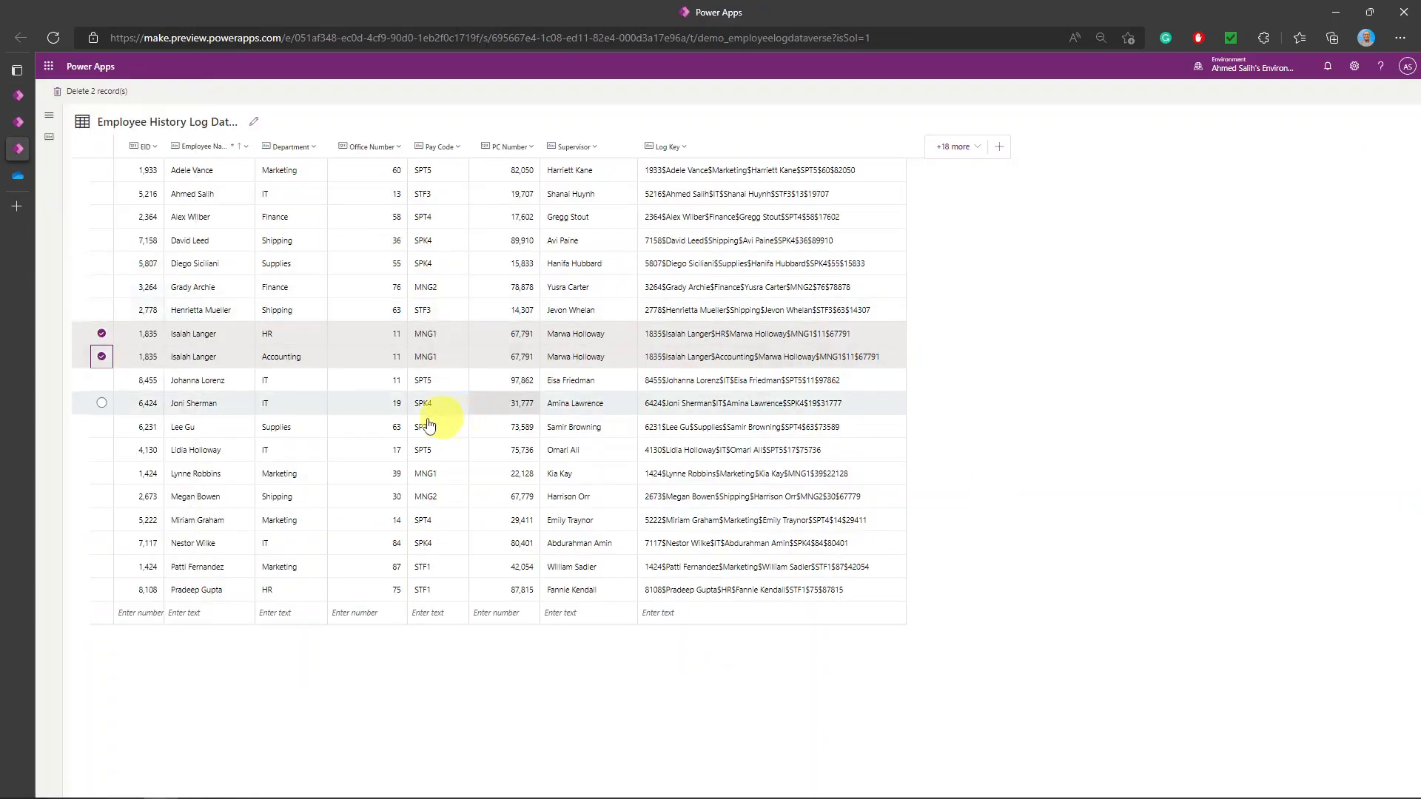
pyautogui.click(102, 357)
pyautogui.click(101, 334)
pyautogui.click(102, 264)
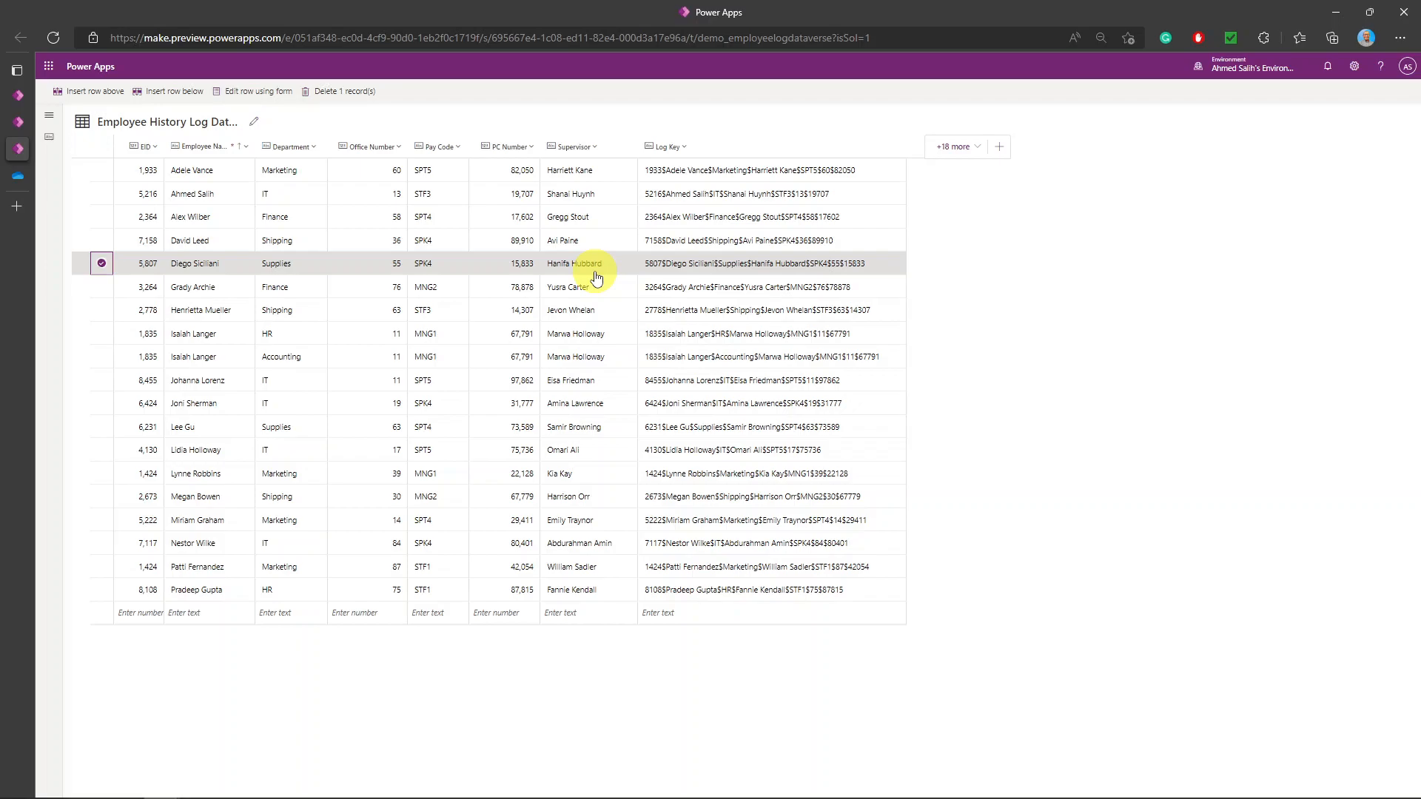
# Step: Manually refresh the Employee HR History Log DataFlow
pyautogui.click(19, 94)
pyautogui.click(444, 212)
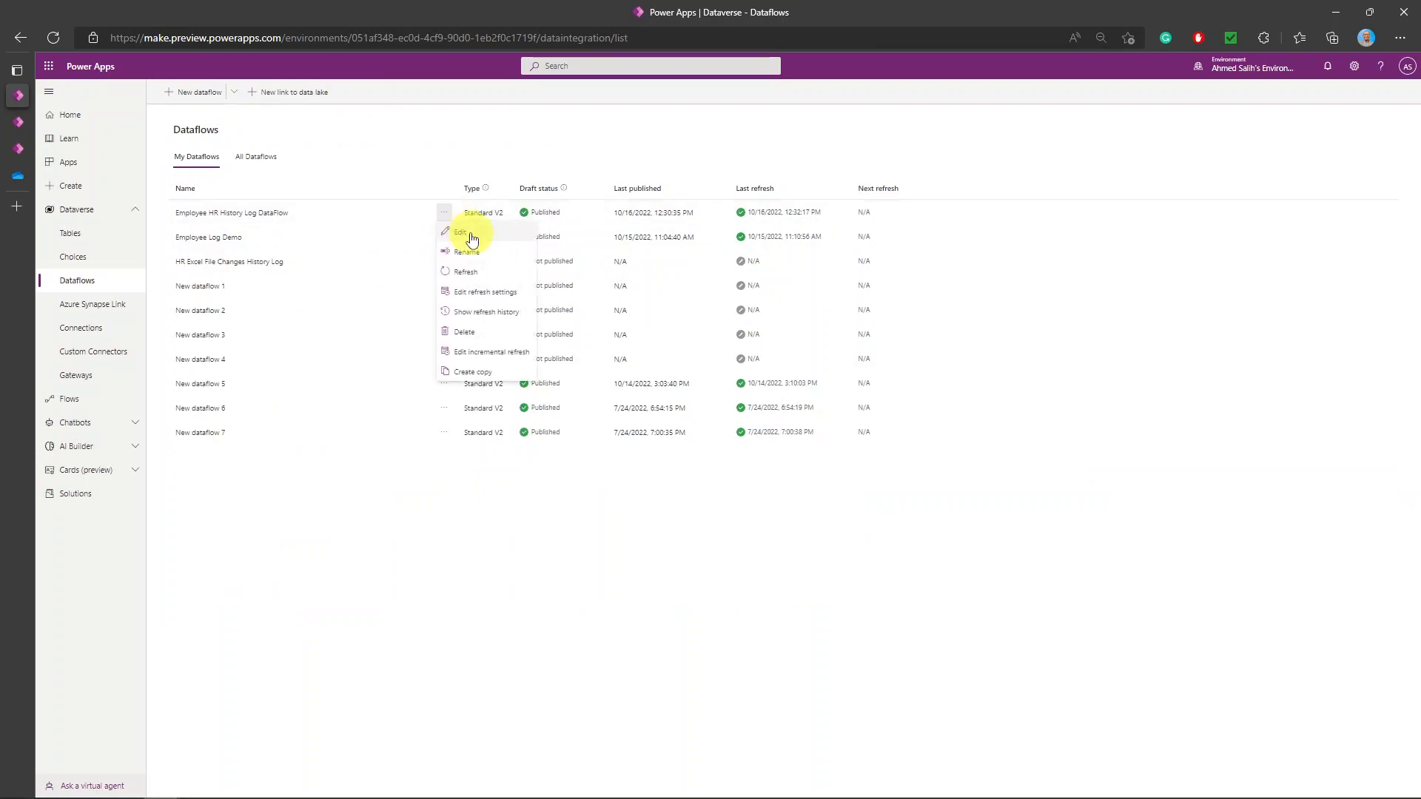
pyautogui.click(478, 272)
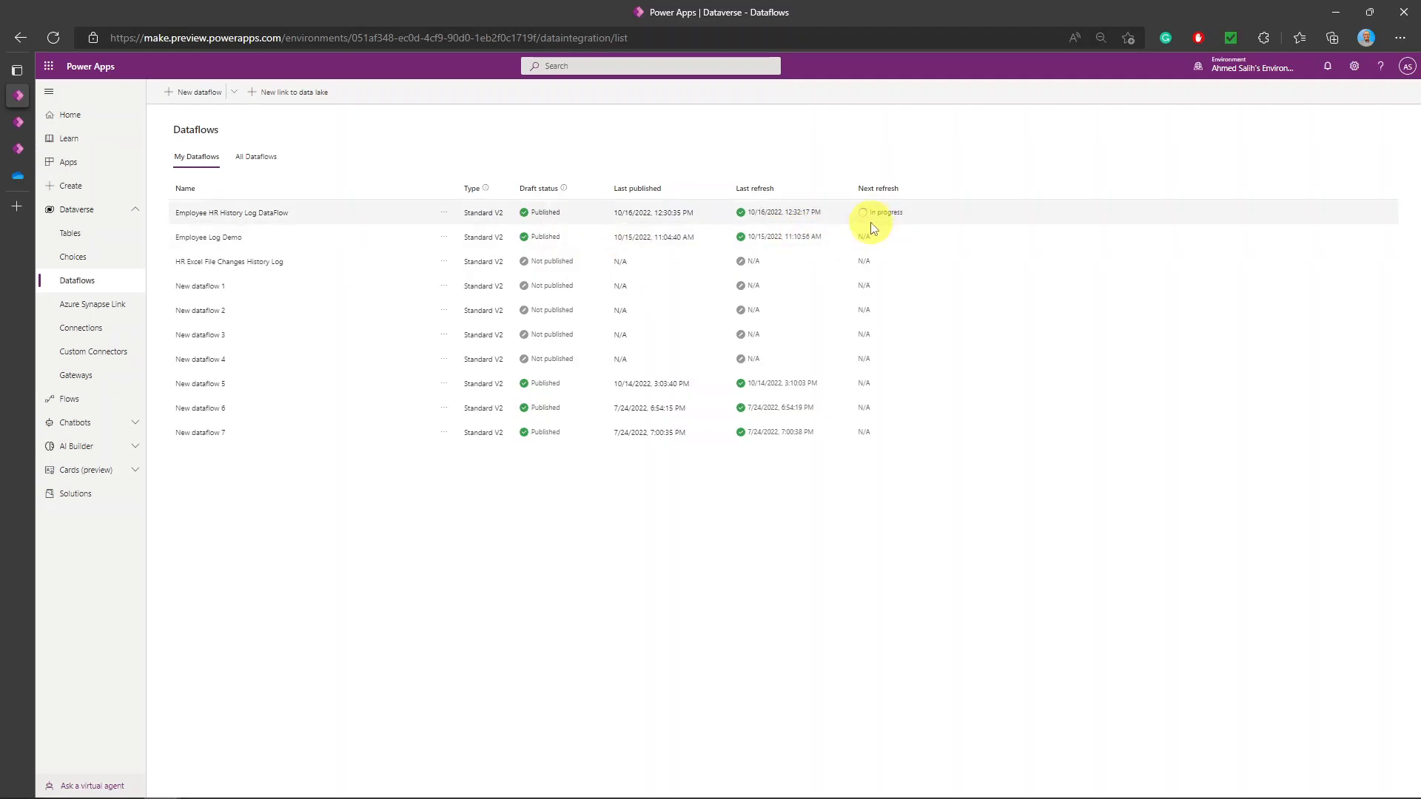
# Step: Monitor the dataflow's refresh progress and repeatedly reload the Employee History Log Dataverse table to look for the edited employee's new row
pyautogui.click(23, 147)
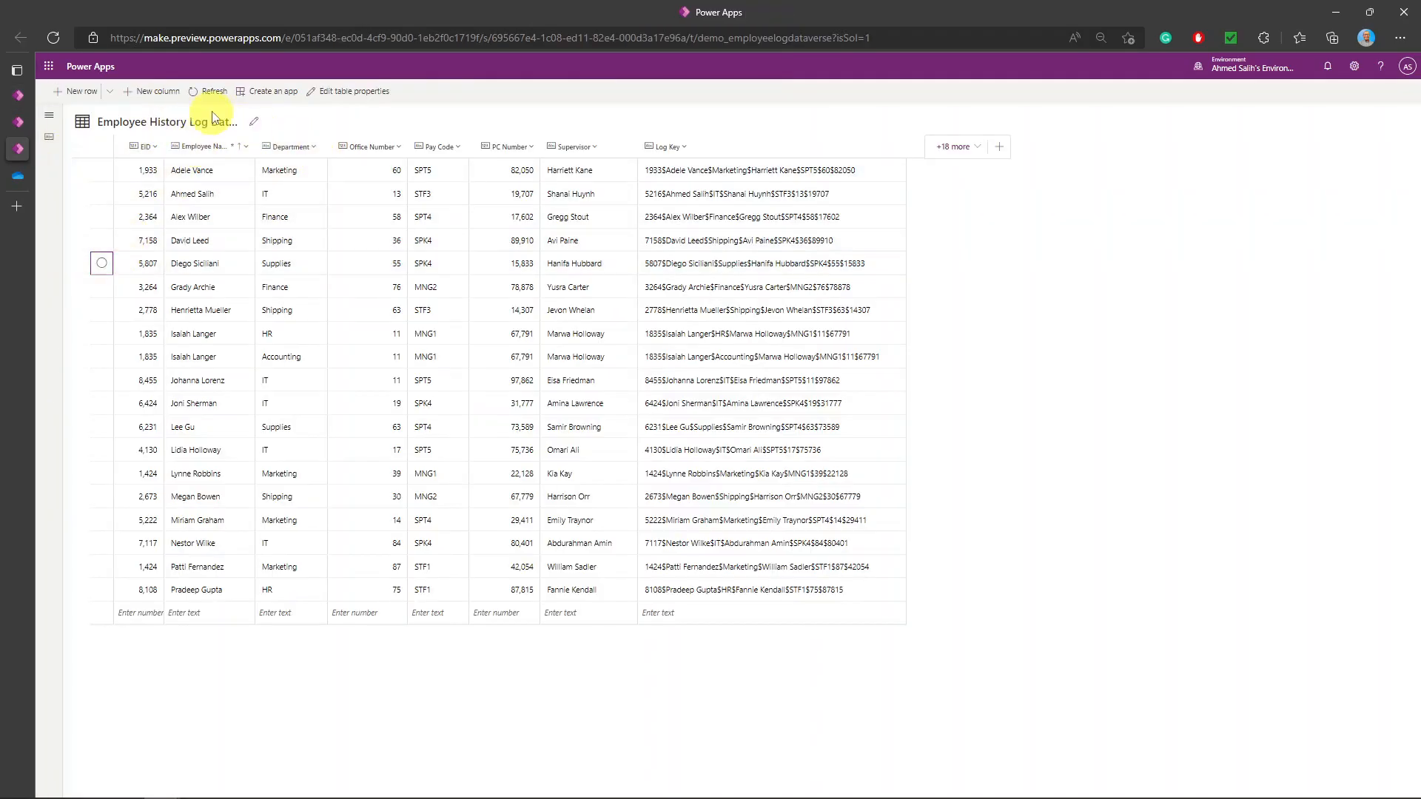
pyautogui.click(212, 91)
pyautogui.click(212, 93)
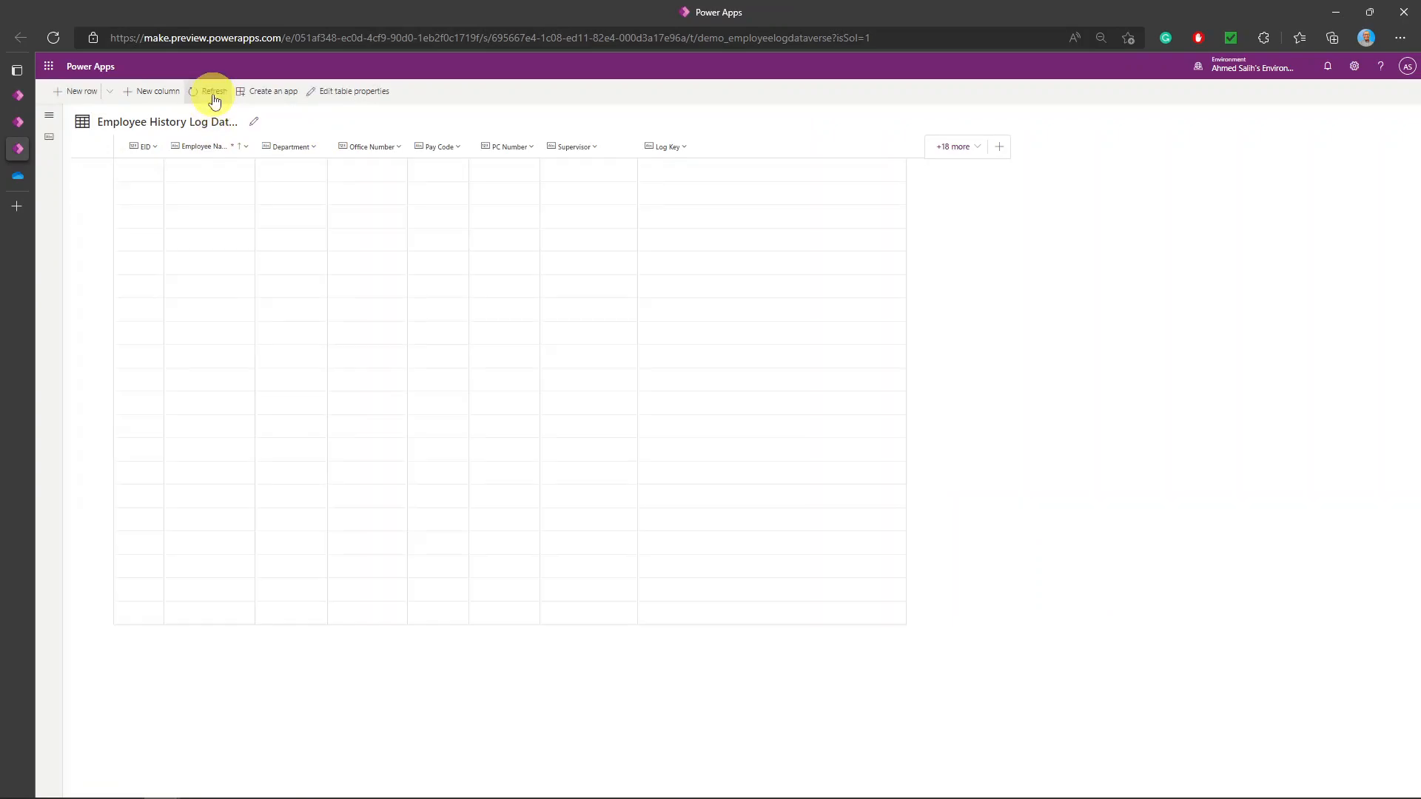
pyautogui.click(26, 99)
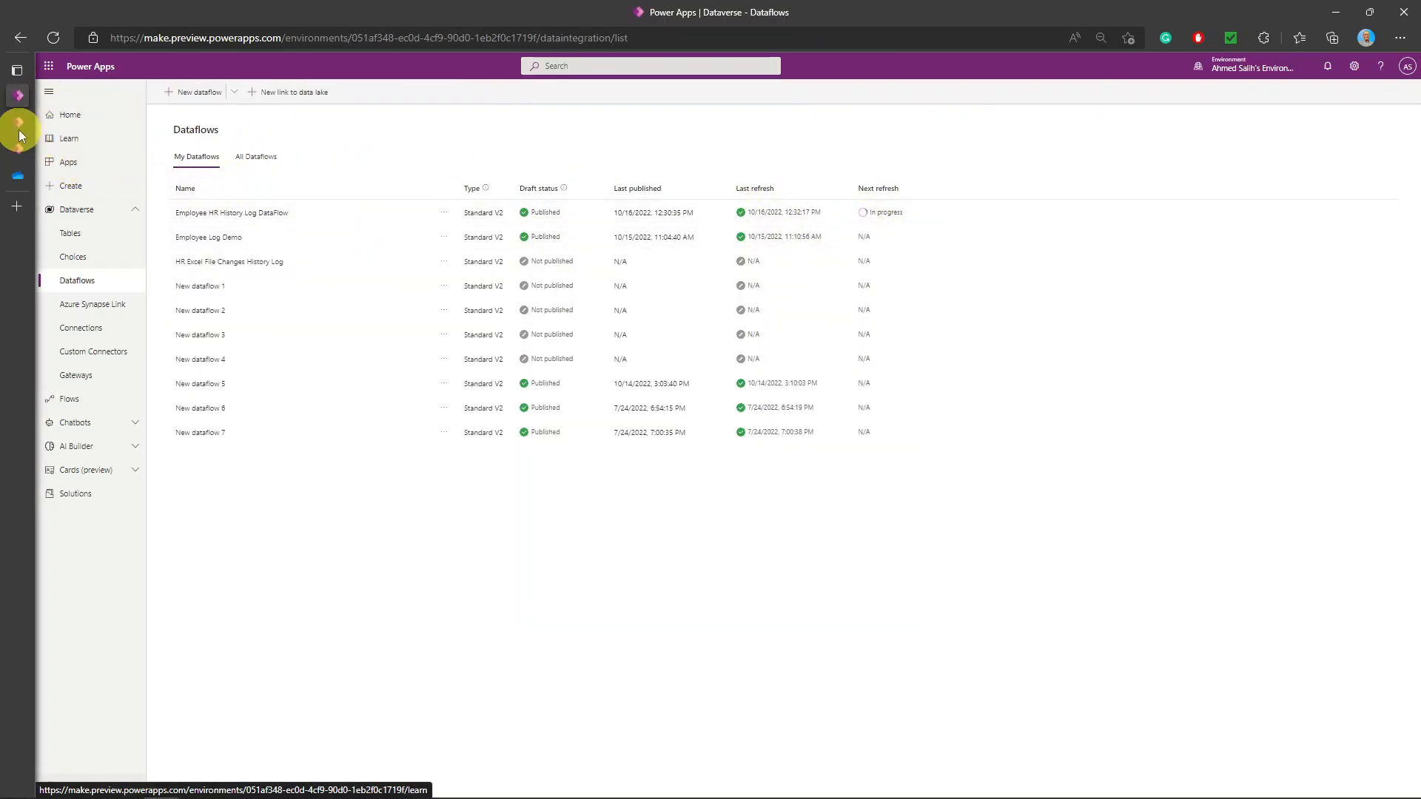
pyautogui.click(19, 124)
pyautogui.click(19, 150)
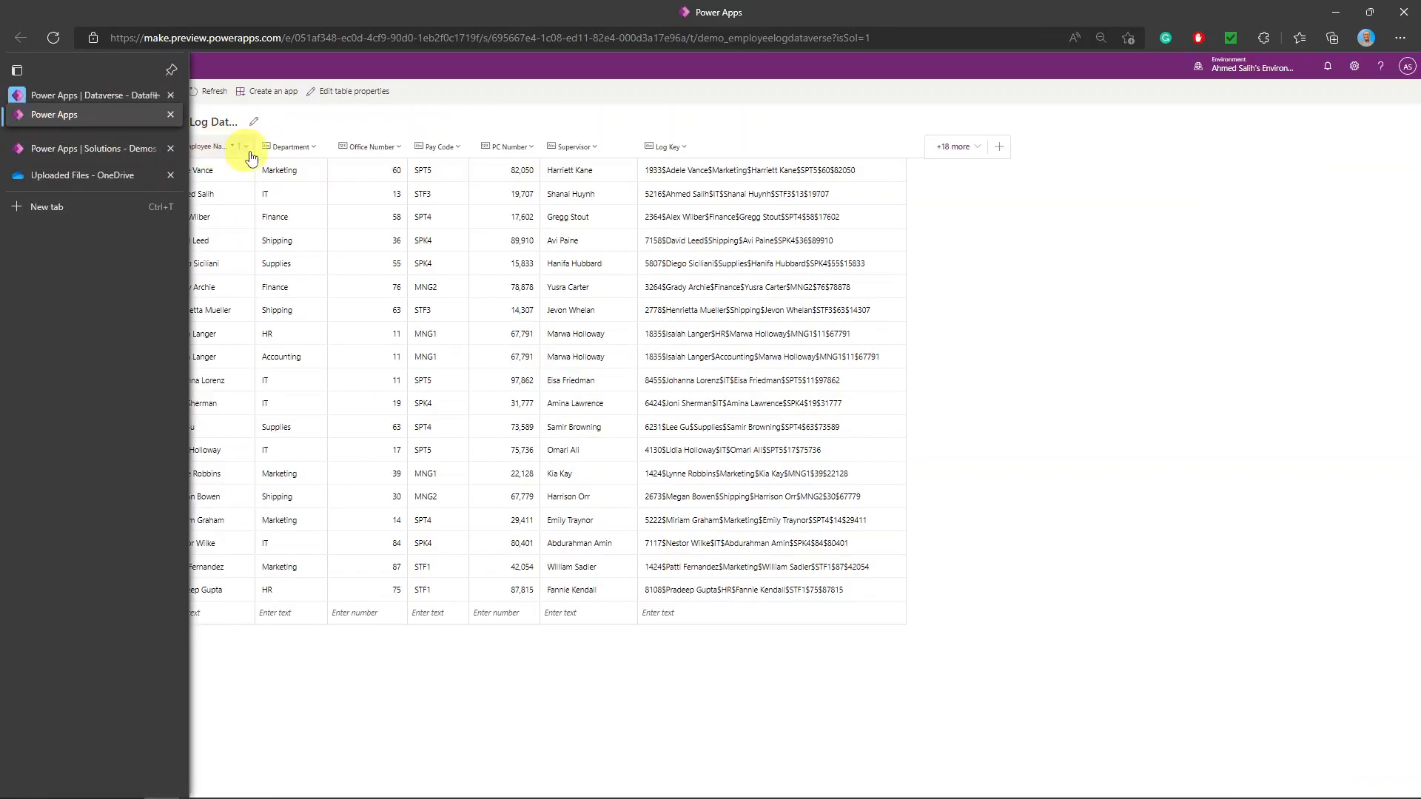
pyautogui.click(198, 92)
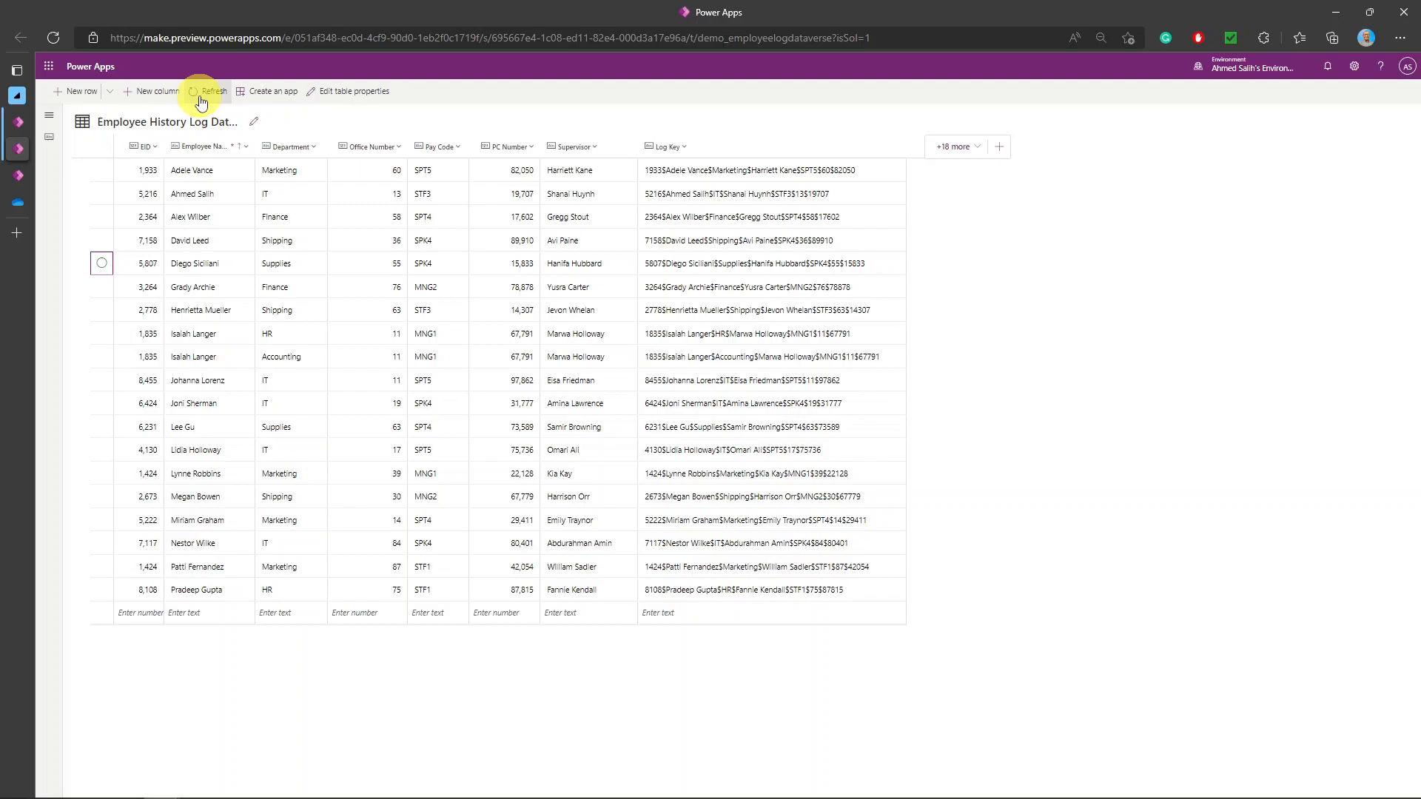
pyautogui.click(201, 96)
pyautogui.click(23, 124)
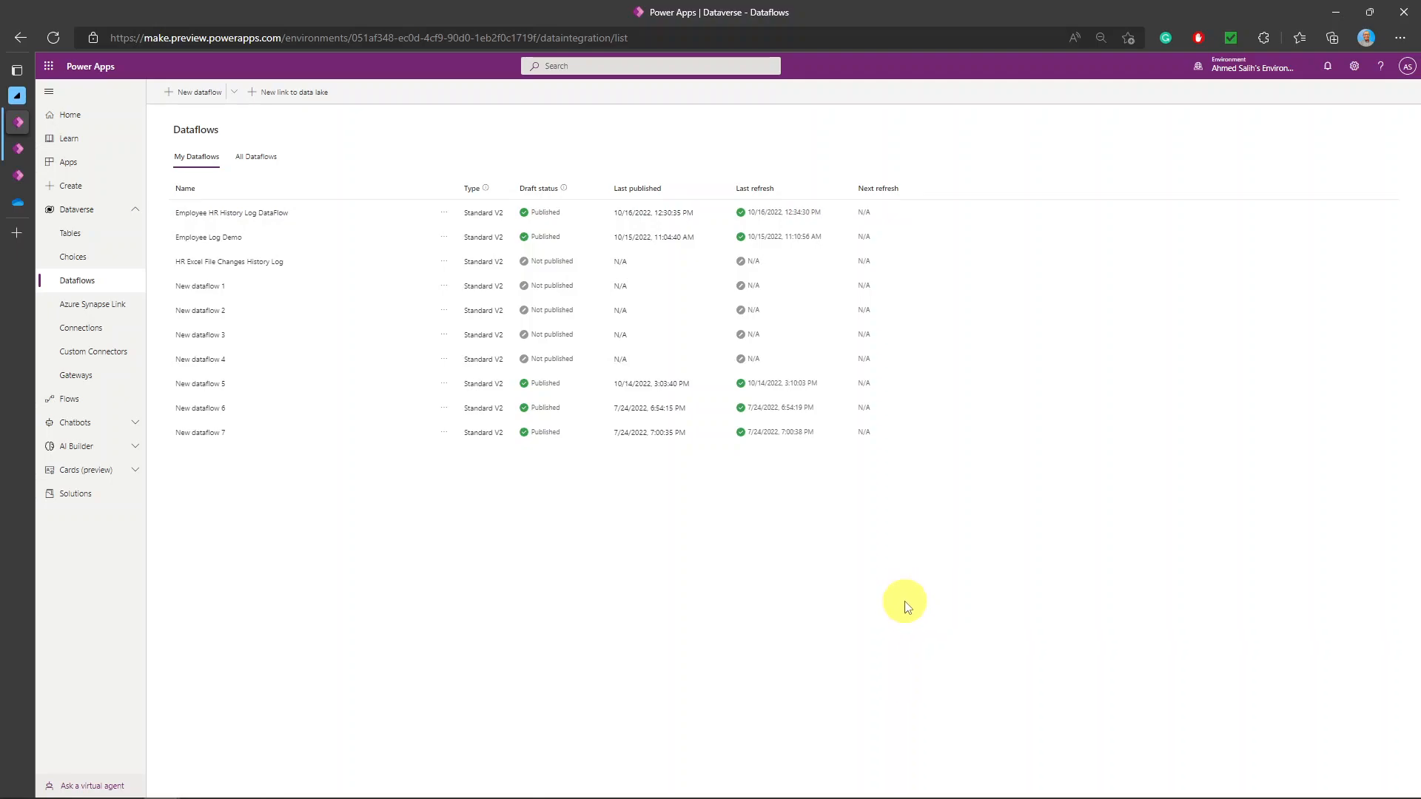
# Step: Reload the Employee History Log Dataverse table, select both rows with EID 5,807 to compare them, and clear the selection
pyautogui.click(20, 150)
pyautogui.click(192, 92)
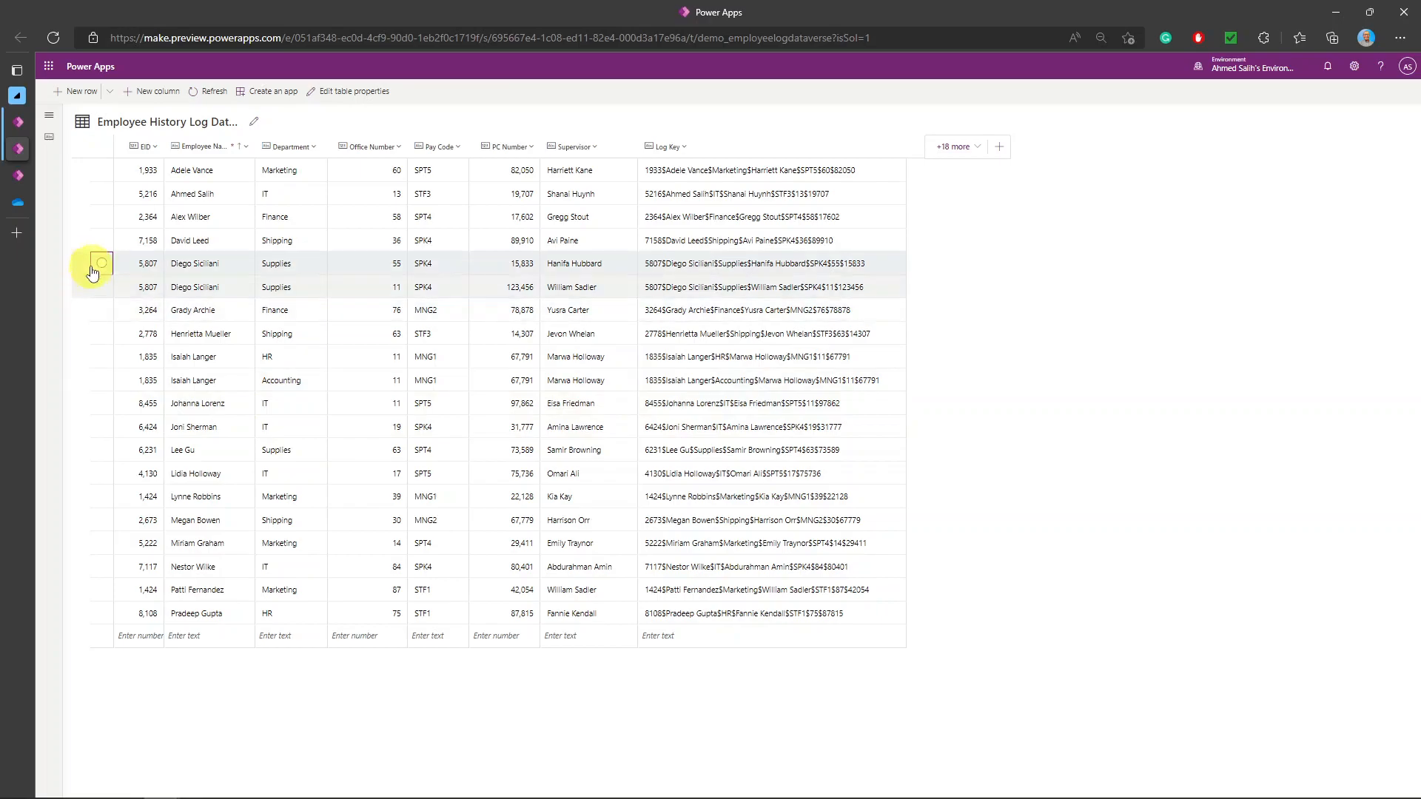
pyautogui.click(104, 267)
pyautogui.click(101, 287)
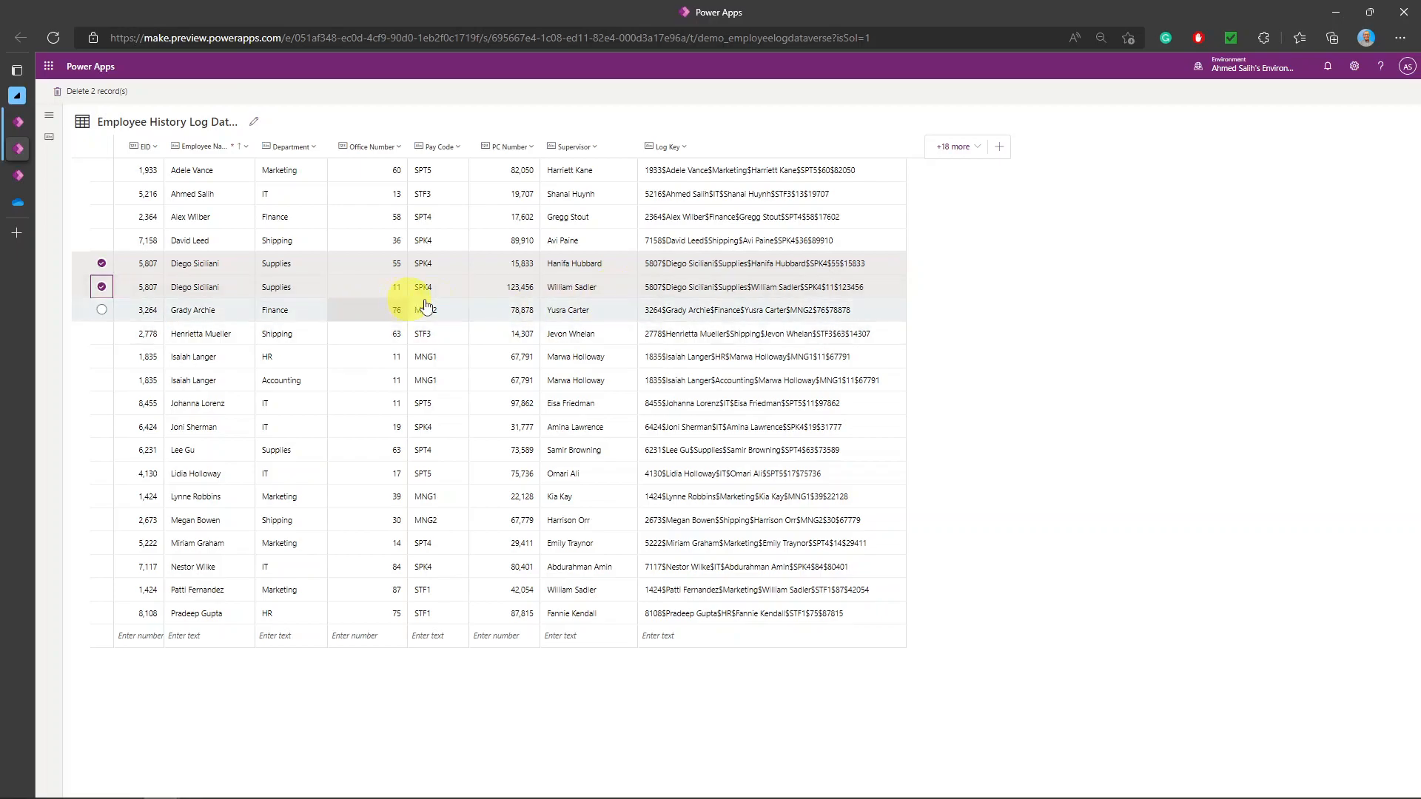
pyautogui.click(102, 288)
pyautogui.click(102, 264)
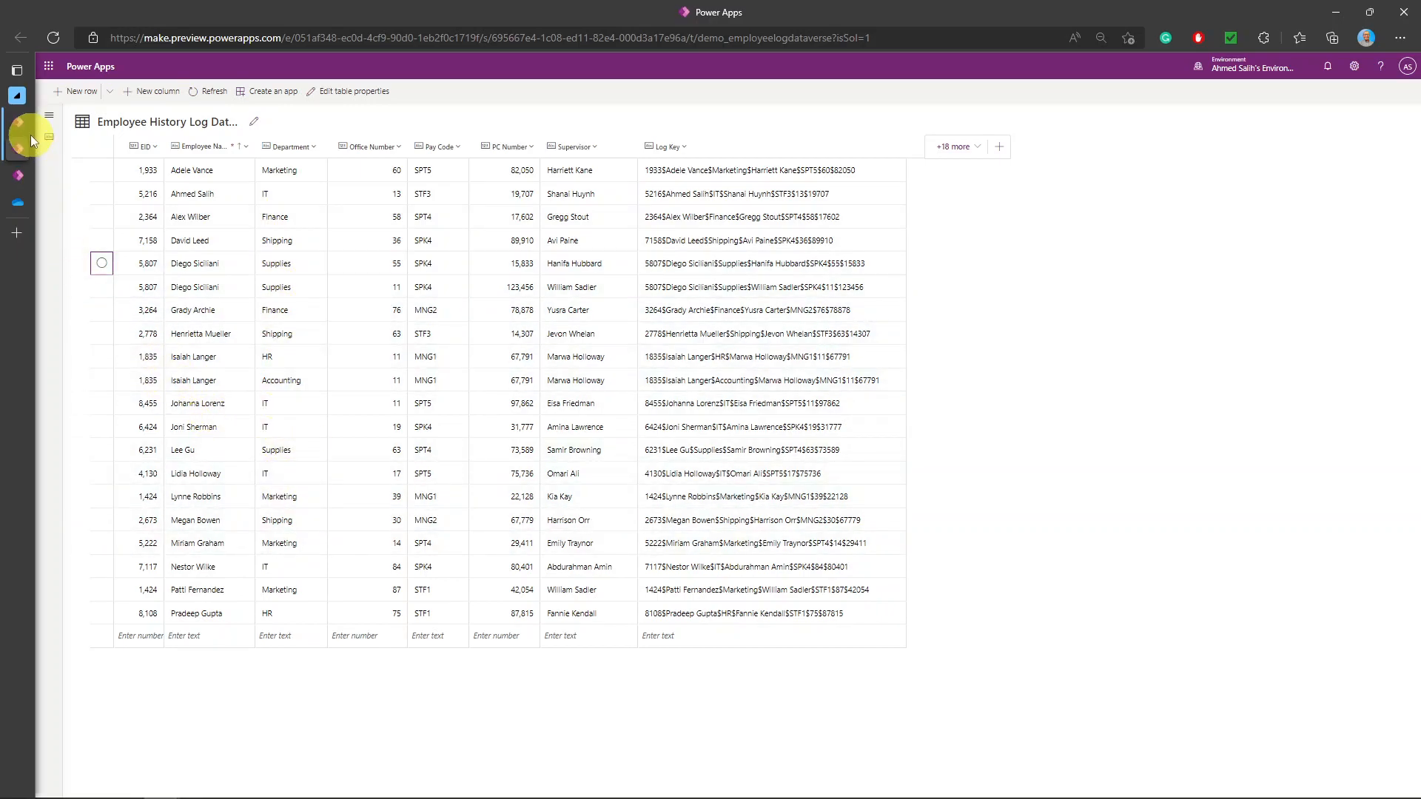
# Step: Reopen Employee Info HR.xlsx from OneDrive and delete row 7, the employee with EID 5216
pyautogui.click(28, 206)
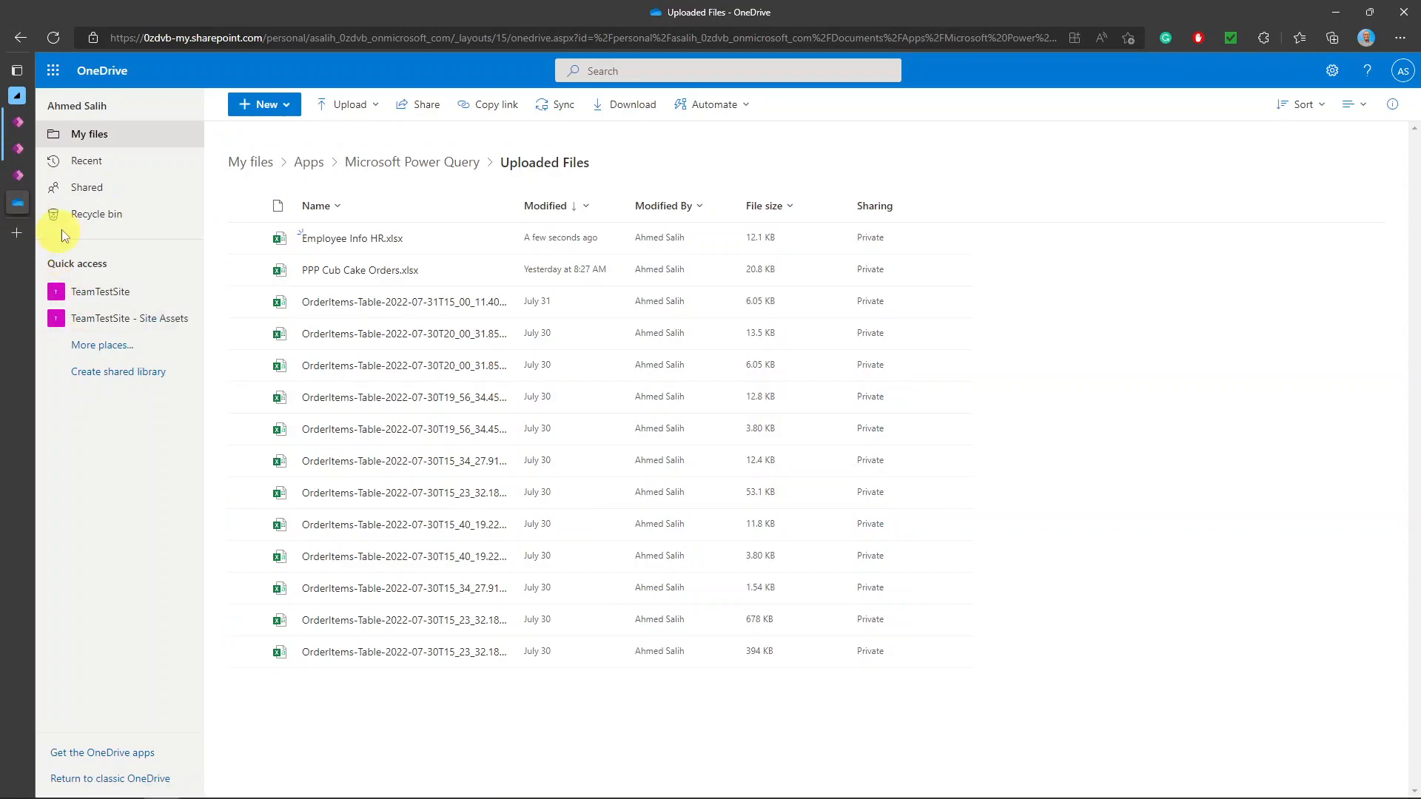
pyautogui.click(311, 241)
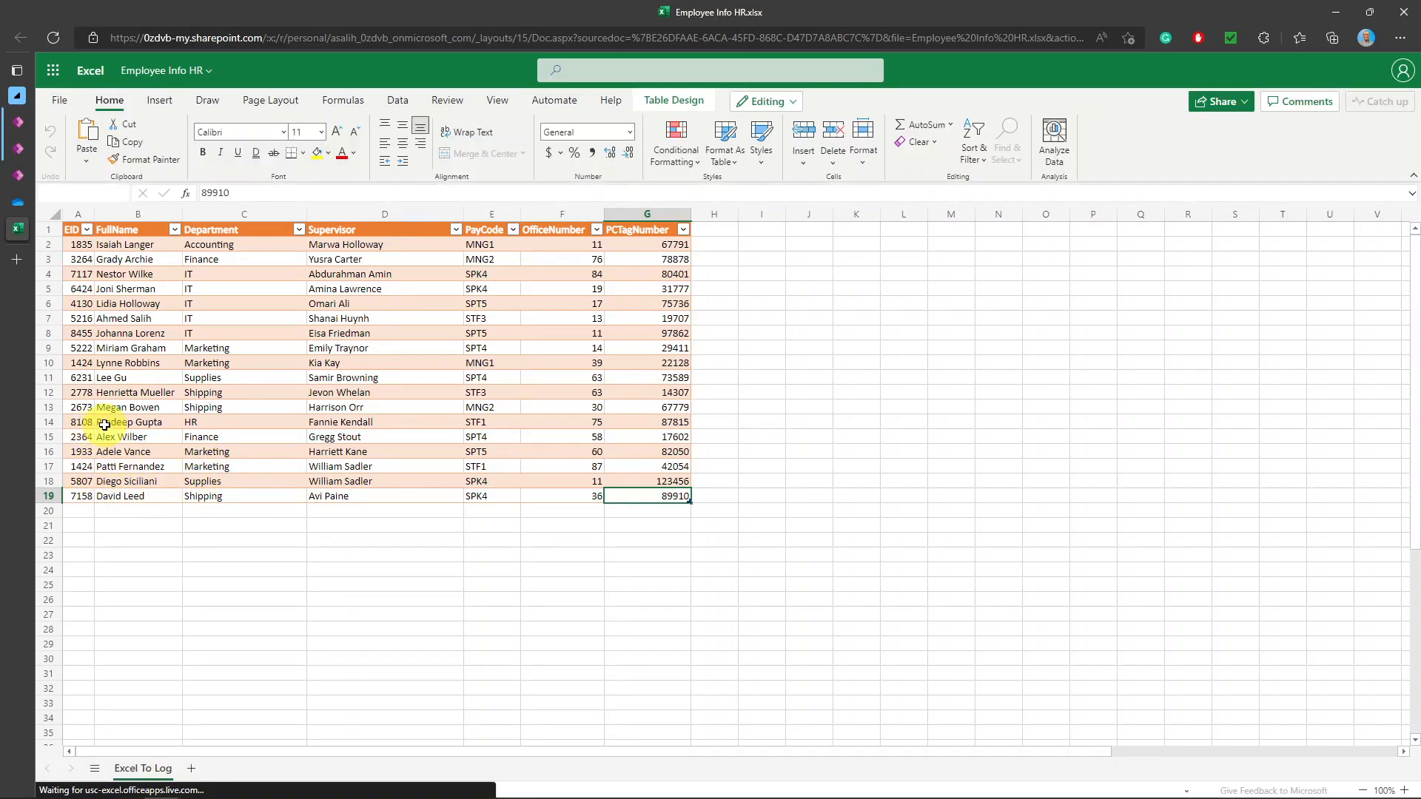
pyautogui.click(50, 320)
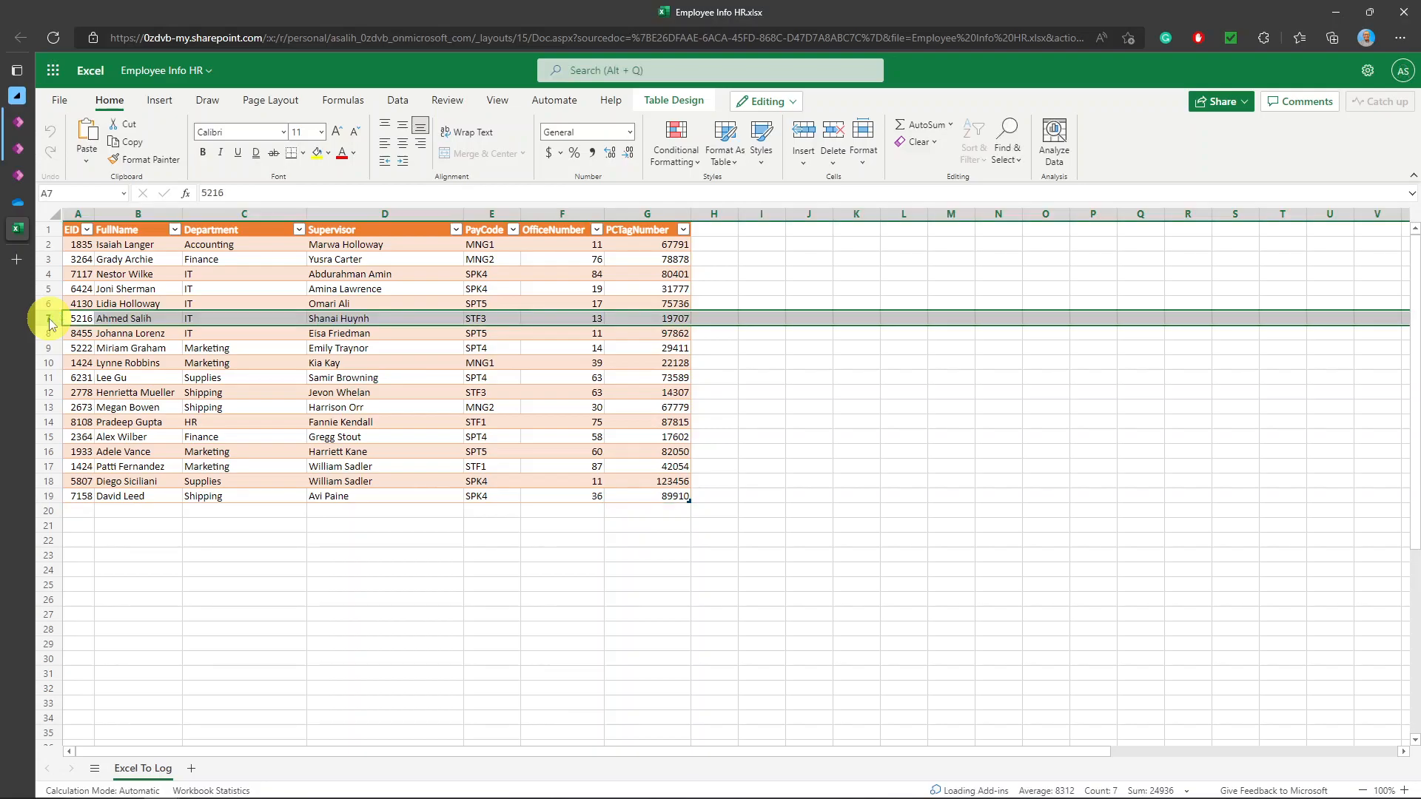
pyautogui.rightClick(51, 325)
pyautogui.click(96, 496)
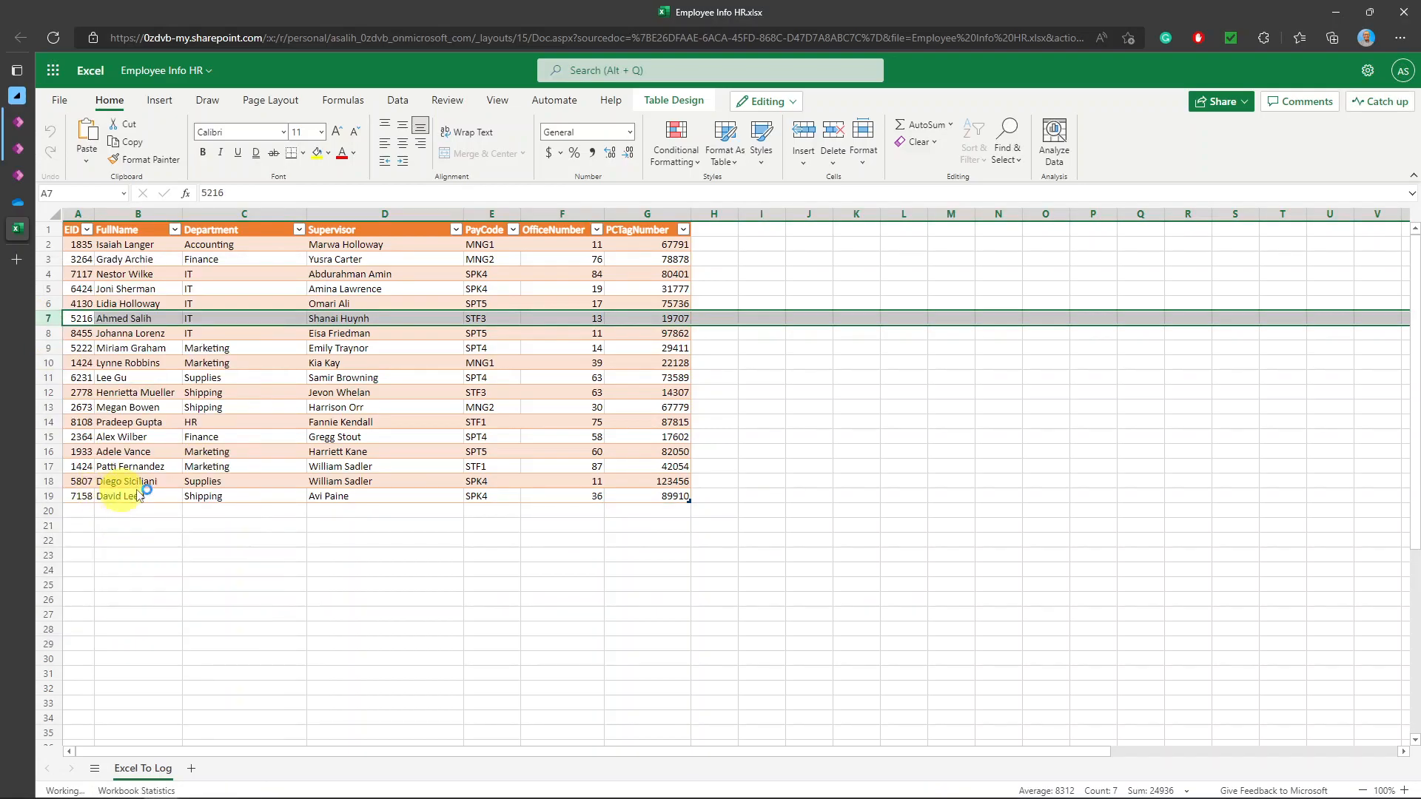
# Step: Delete rows 7 to 9 of the employee table together
pyautogui.keyDown('shift'); pyautogui.click(56, 335); pyautogui.keyUp('shift')
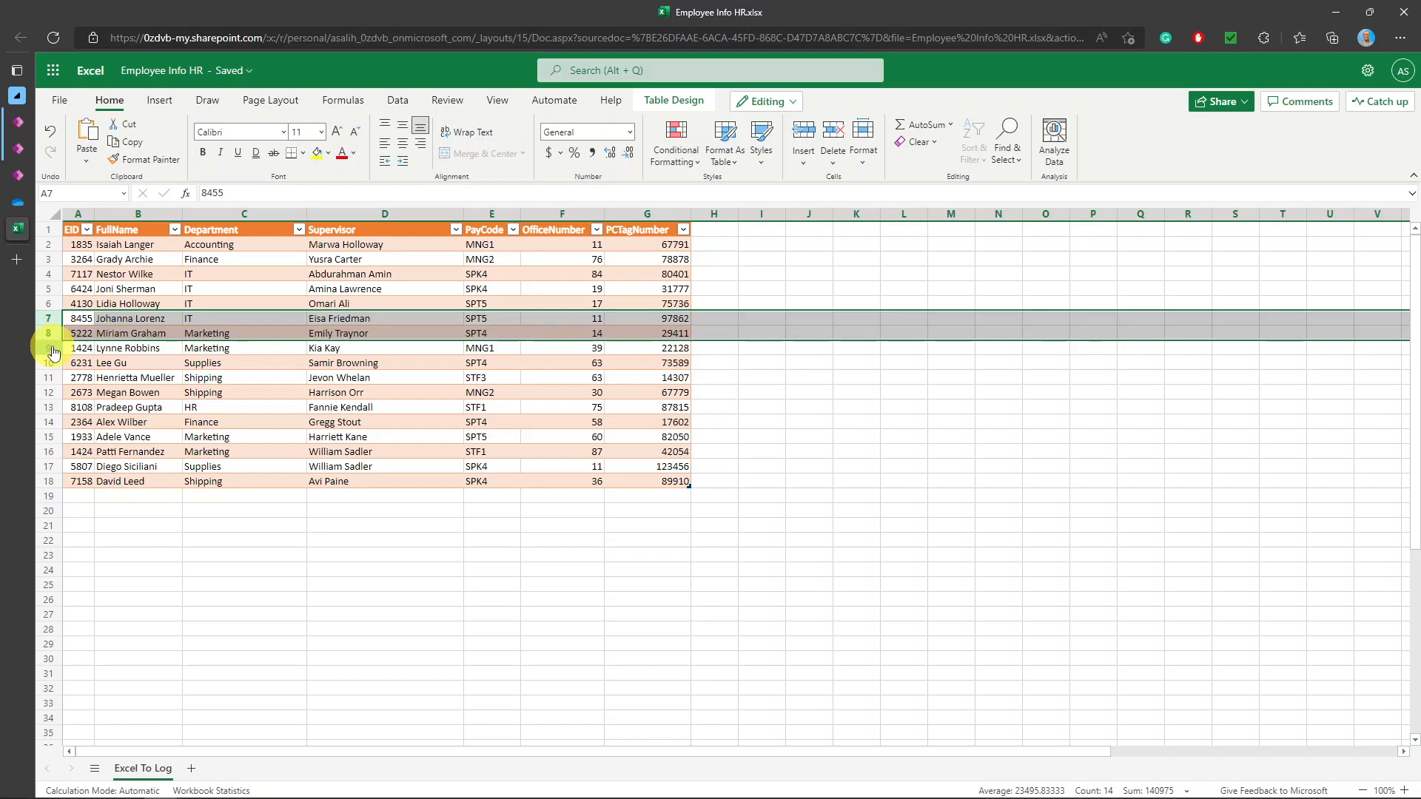
pyautogui.keyDown('shift'); pyautogui.click(54, 352); pyautogui.keyUp('shift')
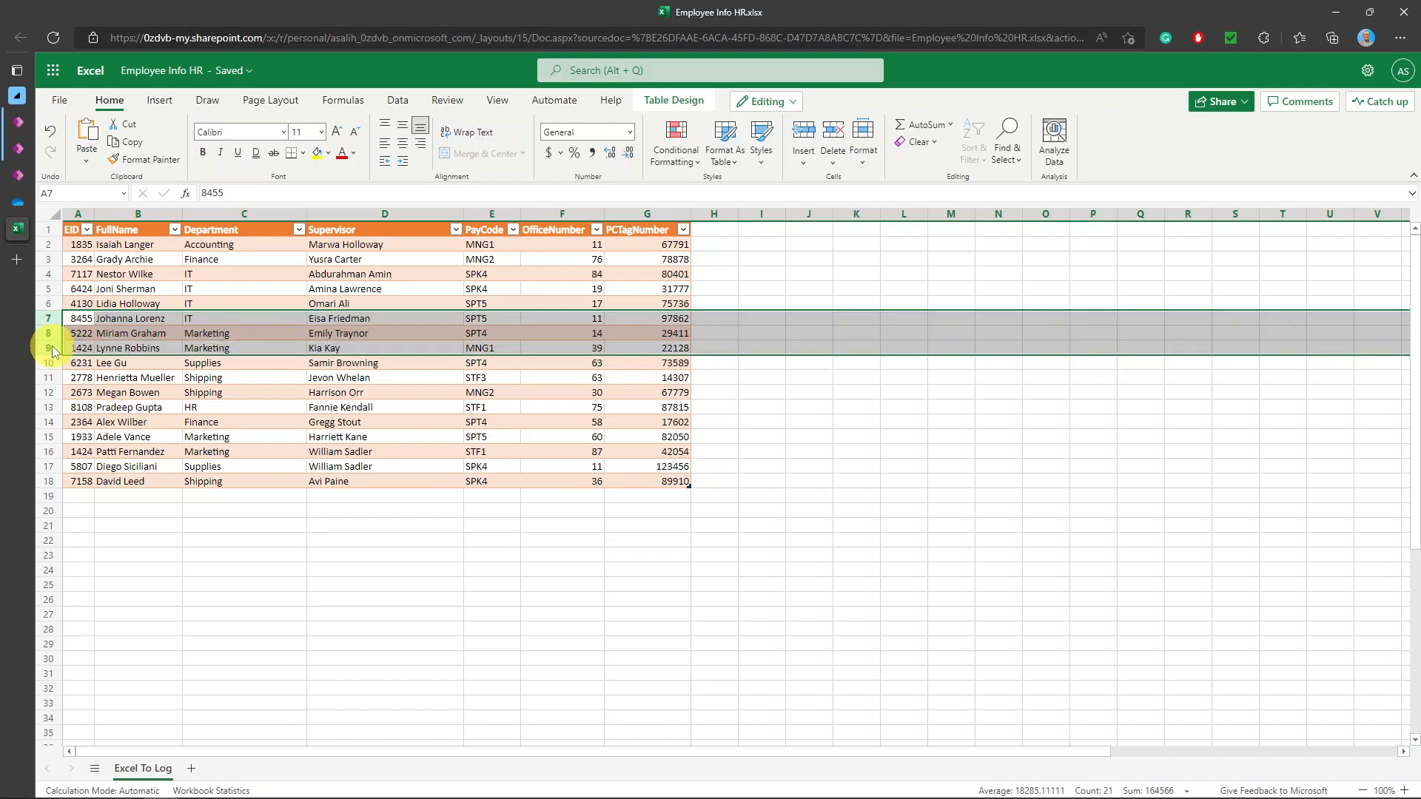
pyautogui.rightClick(53, 353)
pyautogui.click(122, 524)
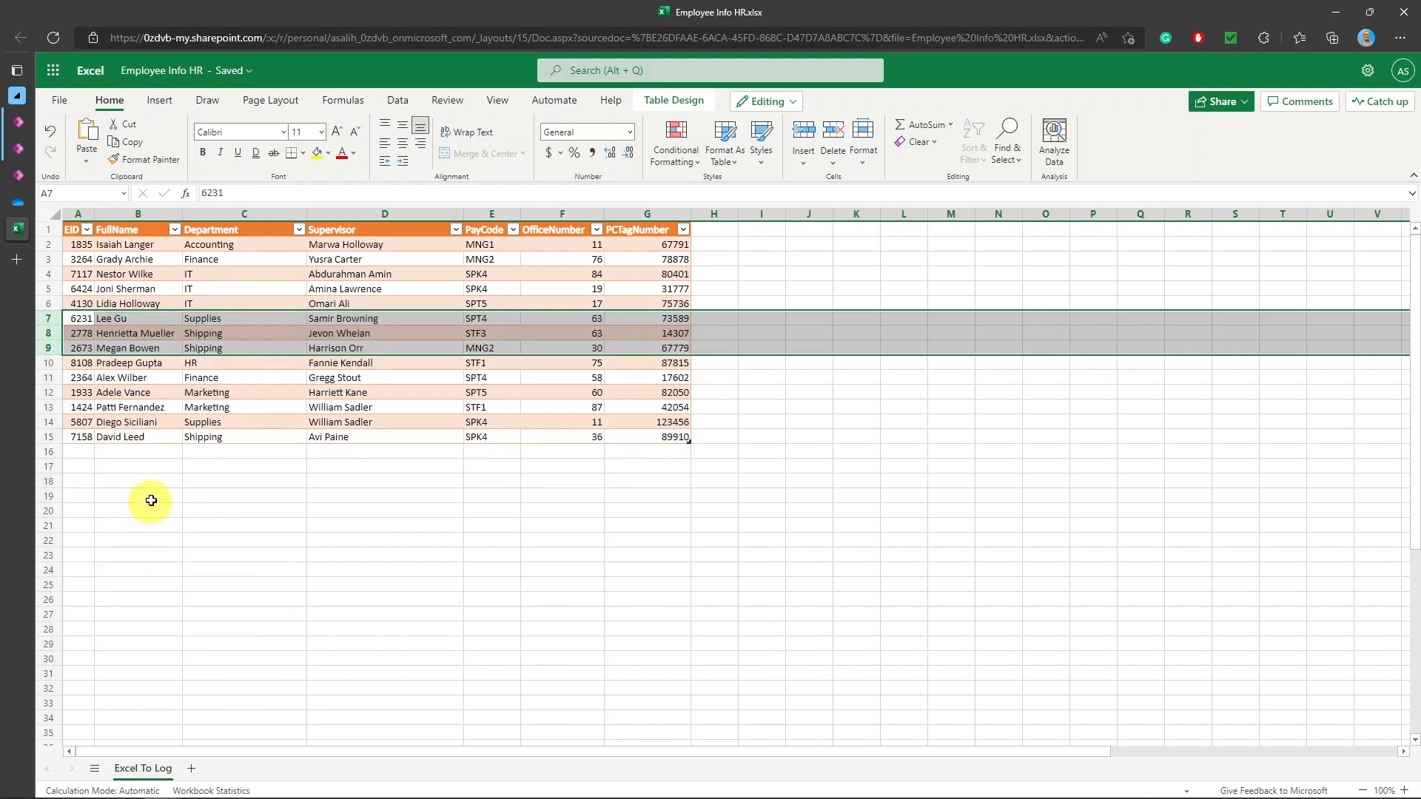
pyautogui.click(236, 465)
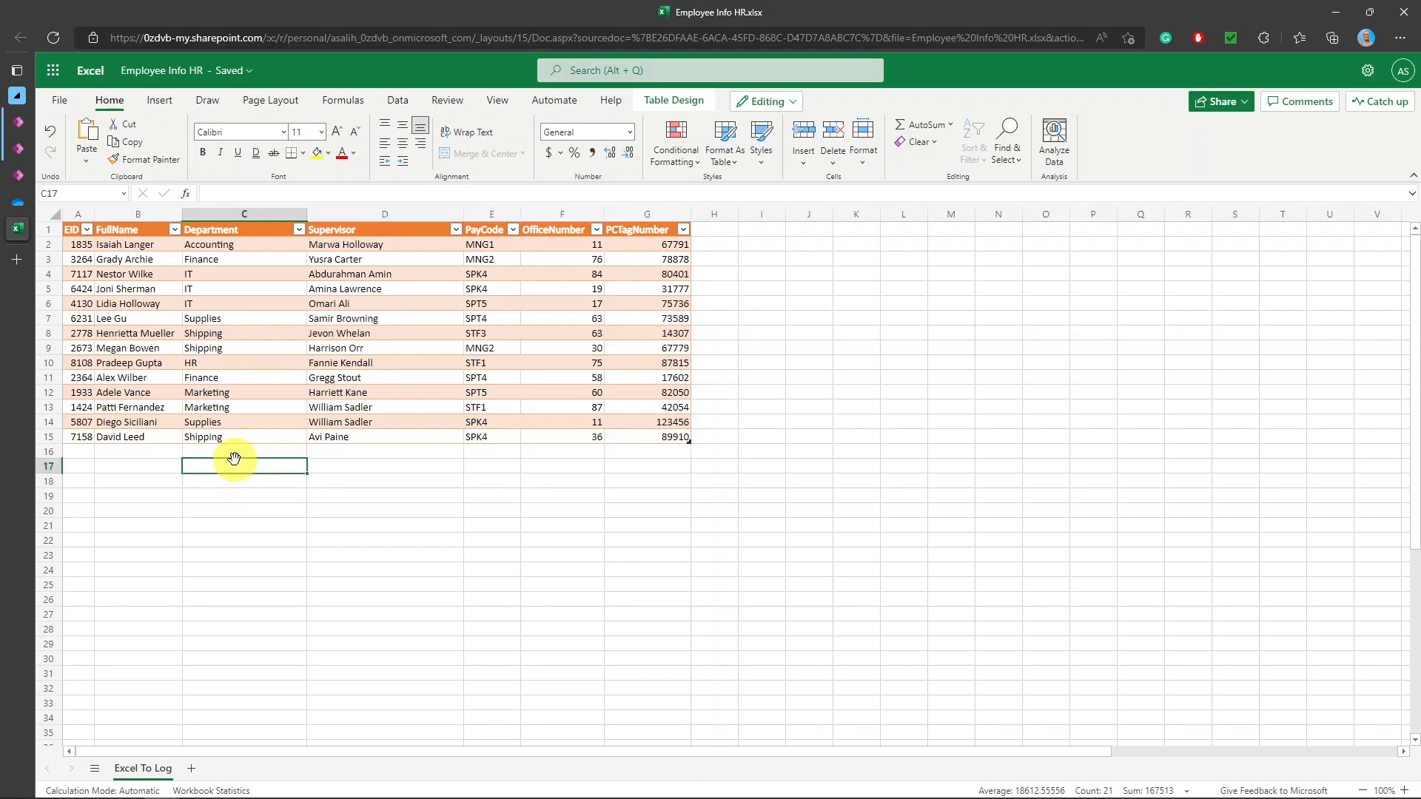
pyautogui.click(297, 455)
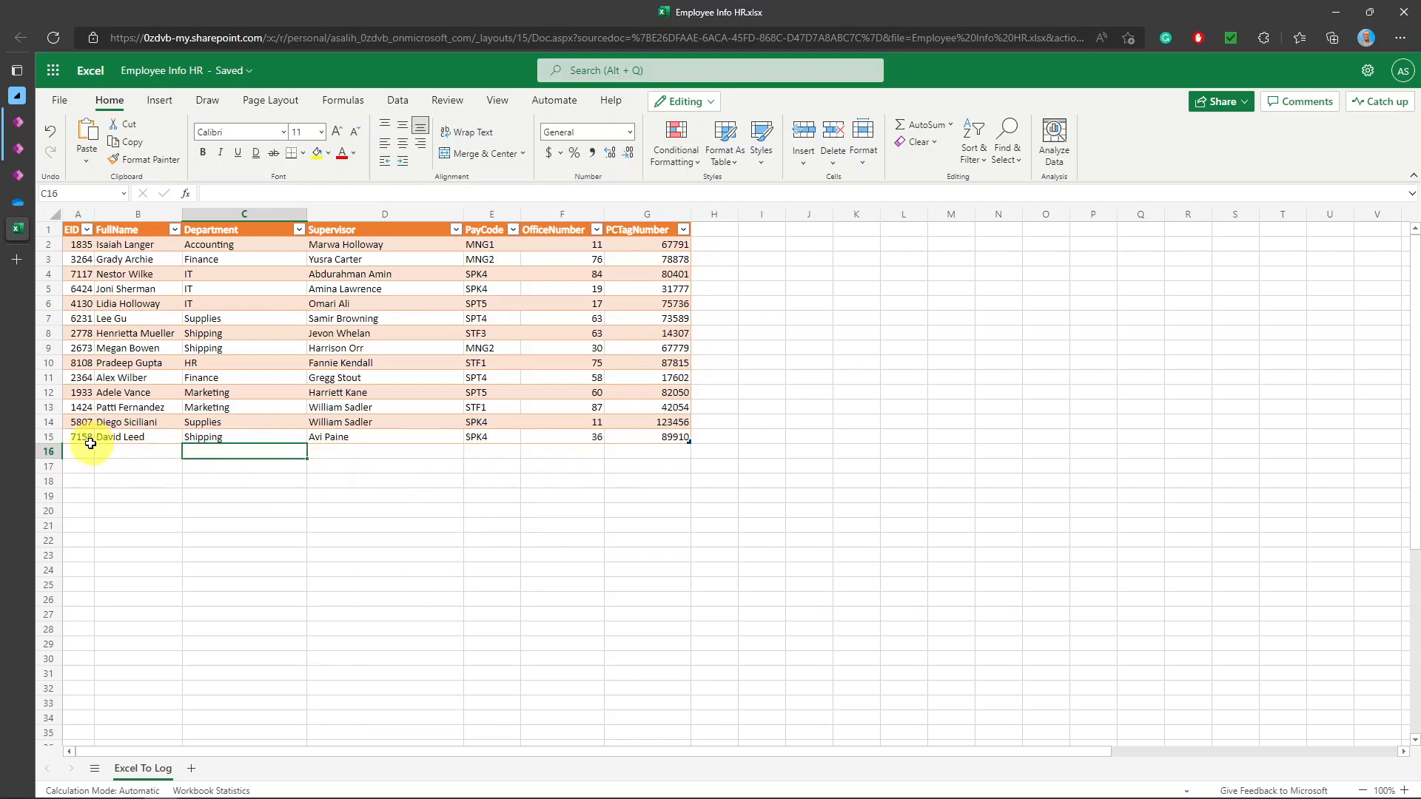
# Step: Duplicate the last employee record, A15:G15, into row 16
pyautogui.moveTo(79, 438); pyautogui.dragTo(658, 434)
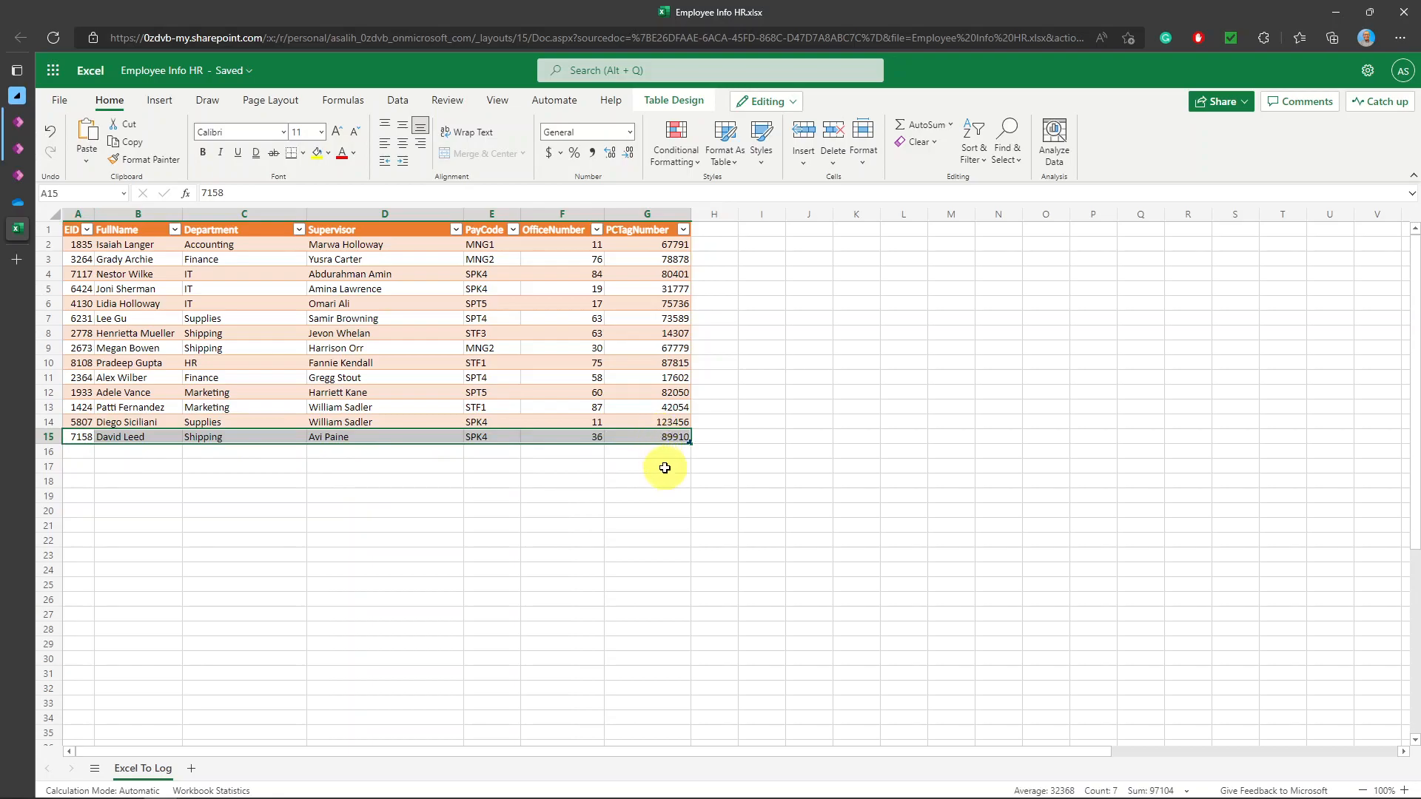
pyautogui.hotkey('ctrl', 'c')
pyautogui.click(90, 451)
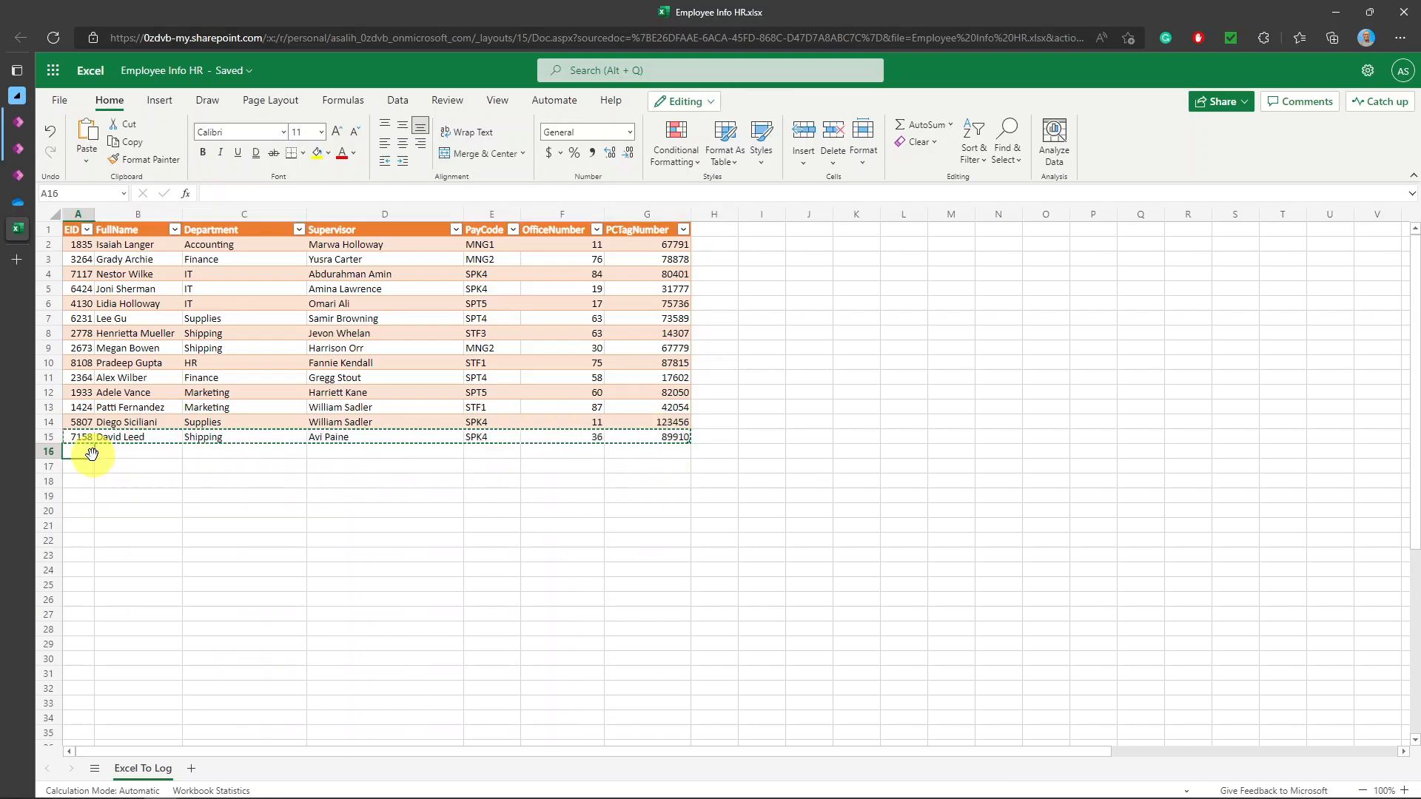
pyautogui.hotkey('ctrl', 'v')
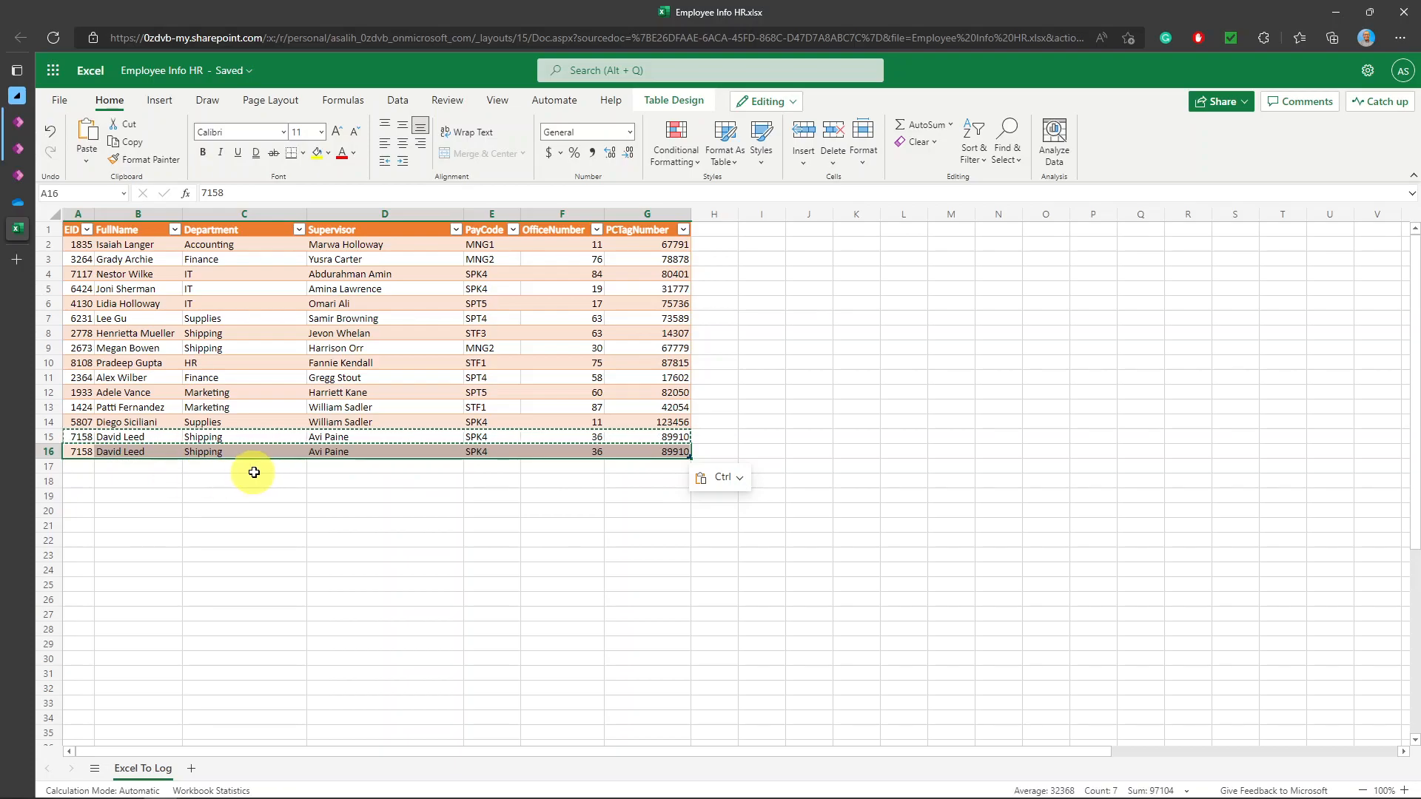
pyautogui.click(148, 468)
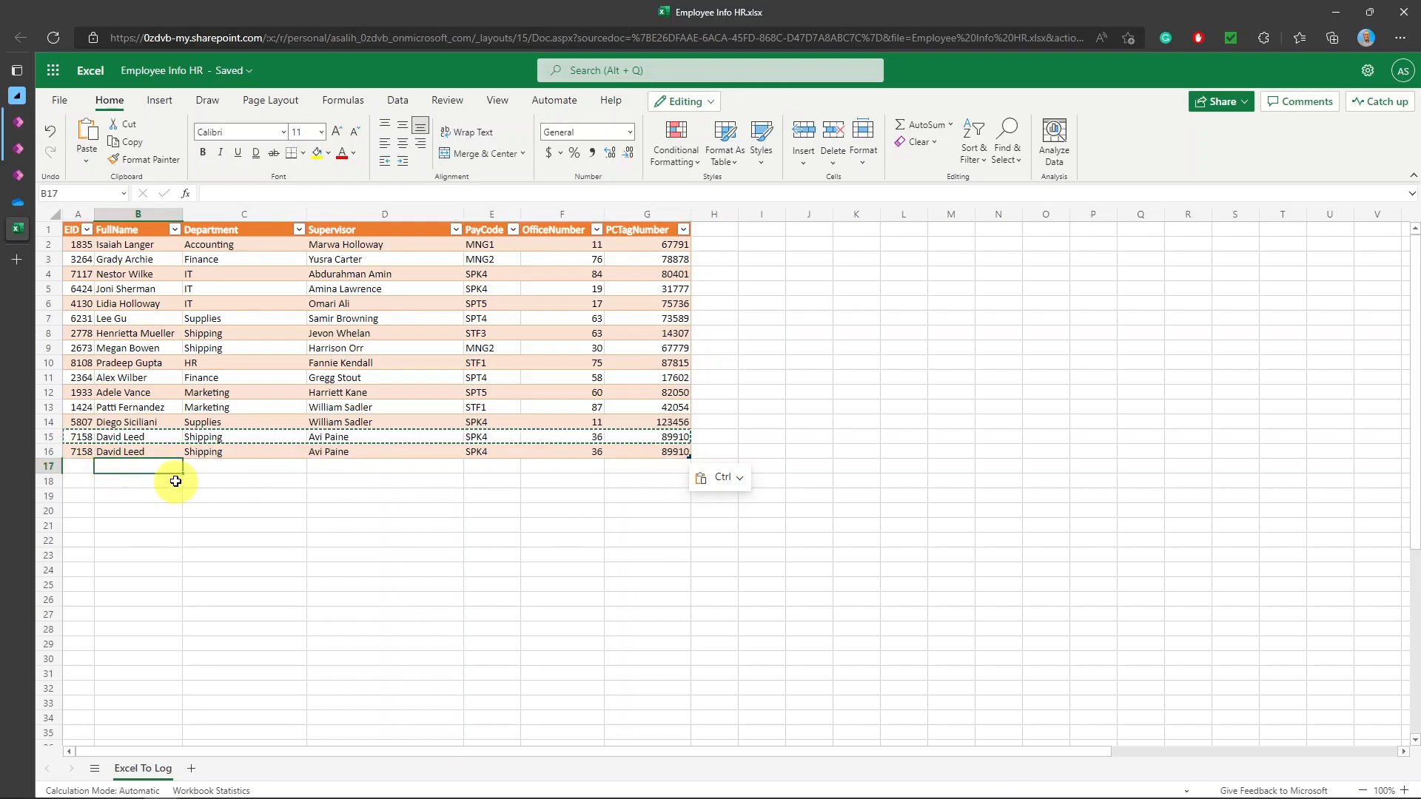
pyautogui.hotkey('ctrl', 'd')
pyautogui.hotkey('ctrl', 'z')
pyautogui.click(204, 481)
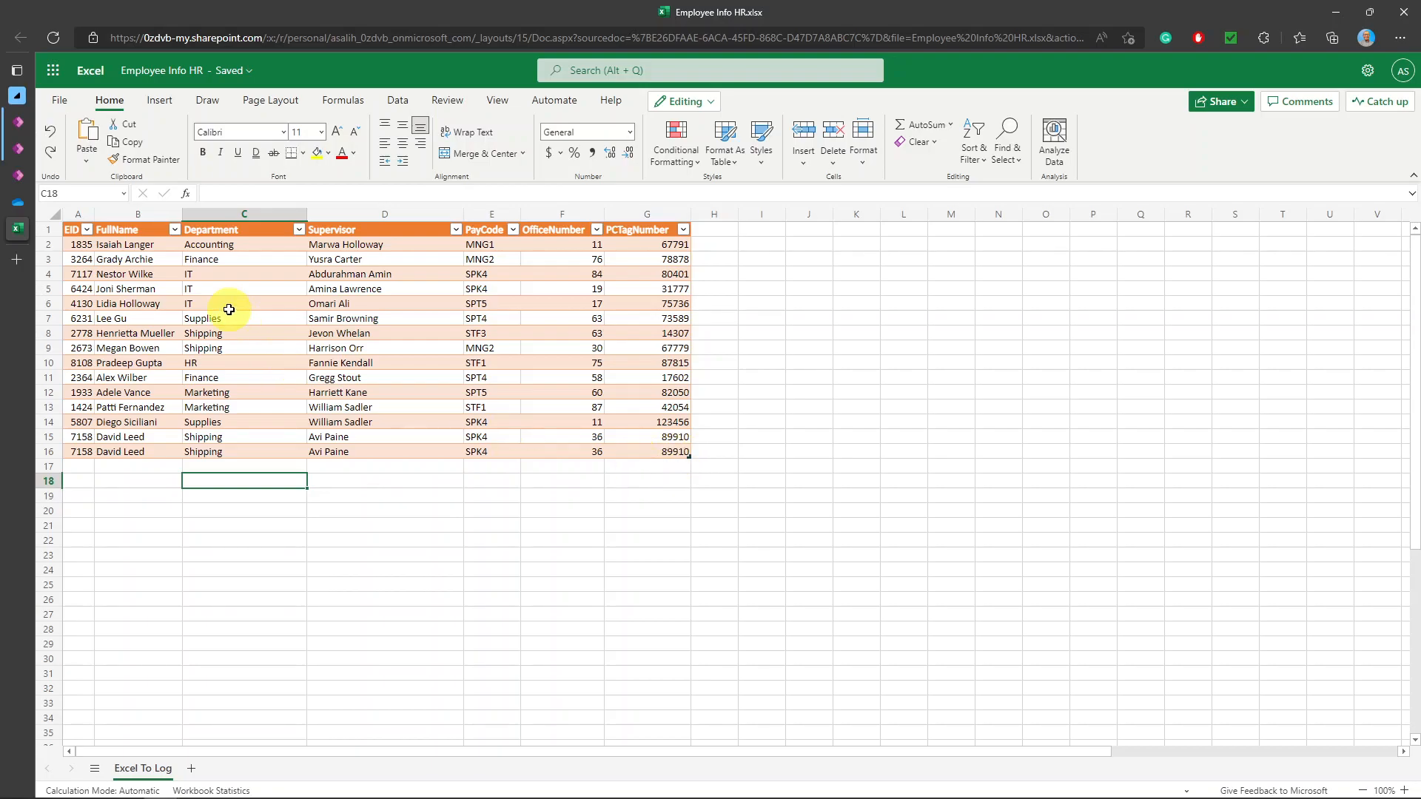
# Step: Close the Employee Info HR workbook and refresh the Employee HR History Log DataFlow with the deleted and duplicated rows
pyautogui.moveTo(25, 236)
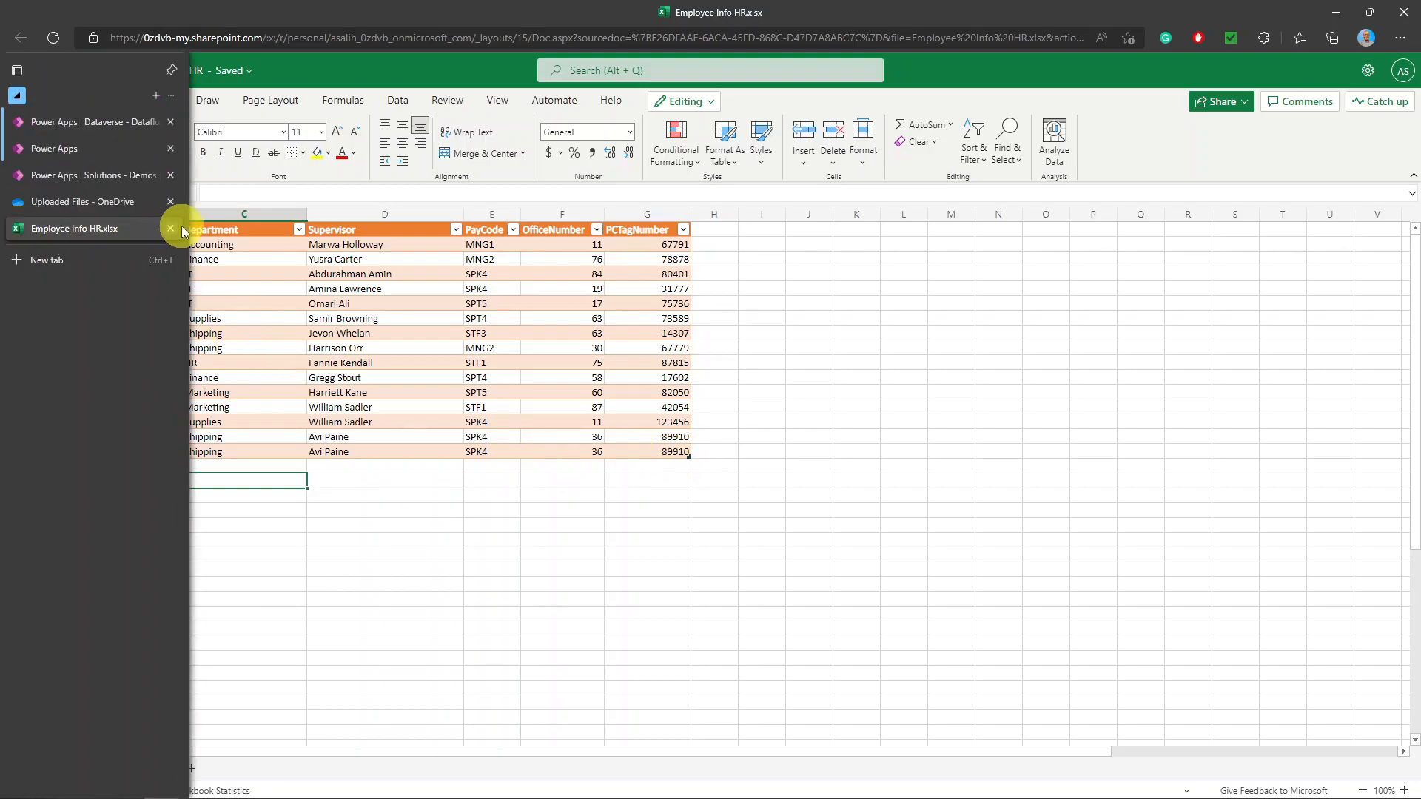
pyautogui.click(102, 133)
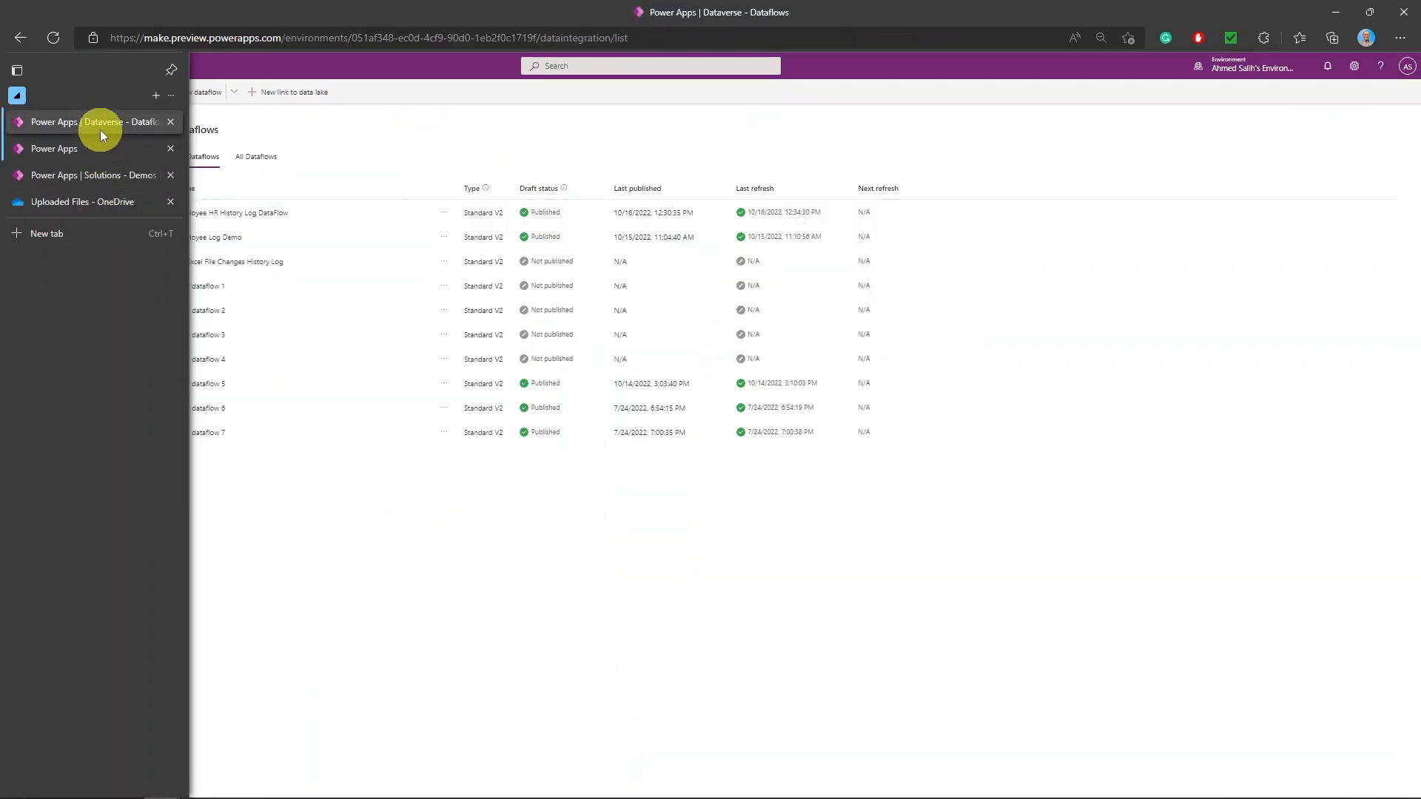
pyautogui.click(443, 214)
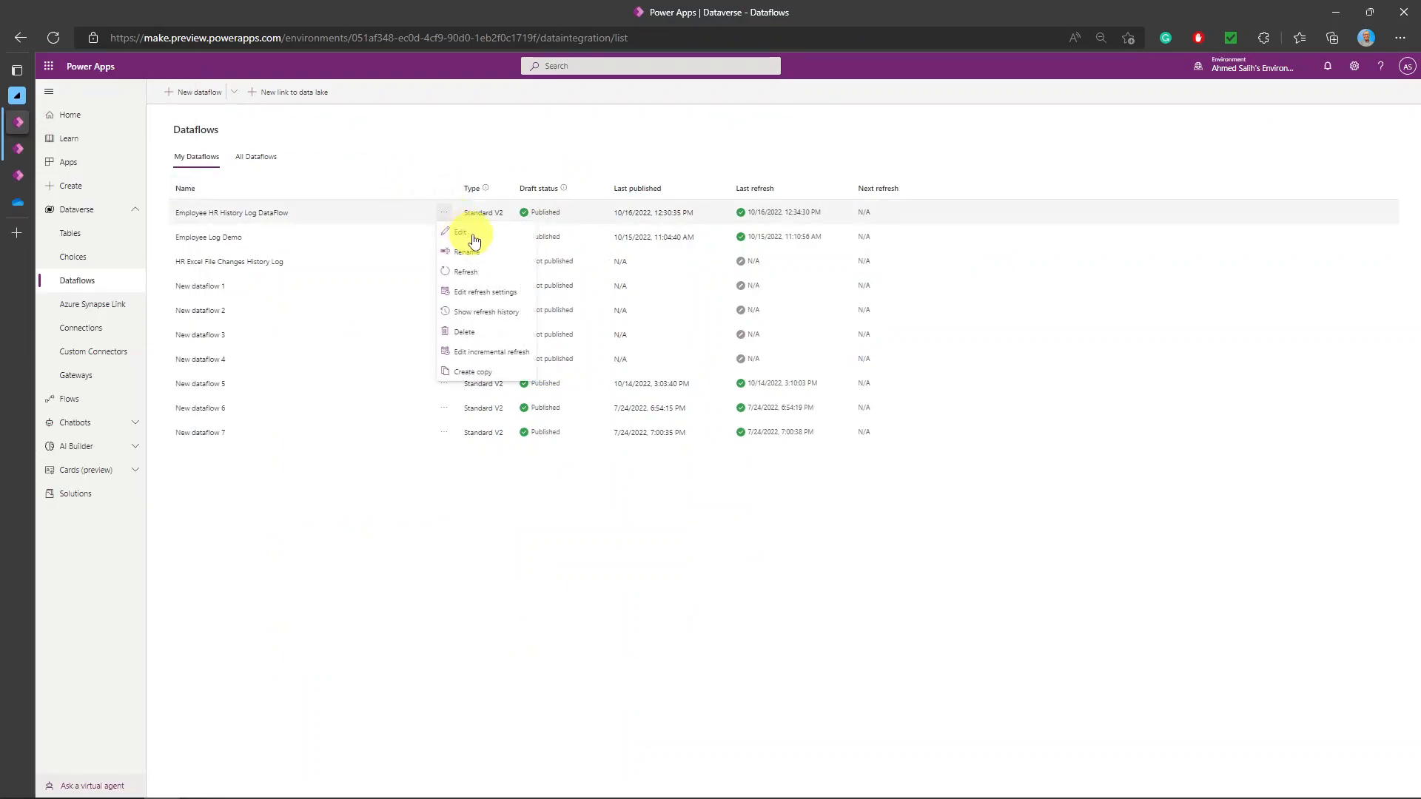
pyautogui.click(469, 268)
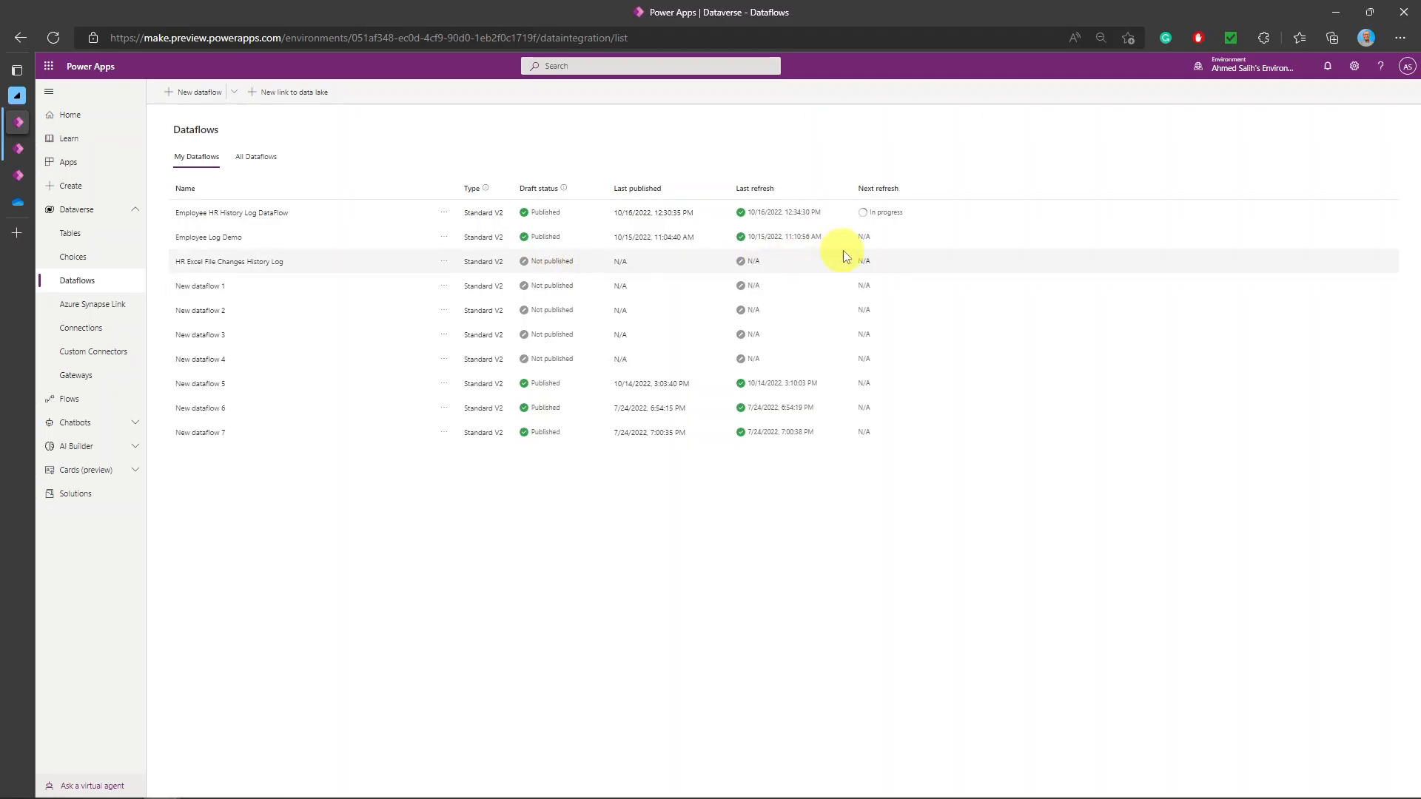
# Step: Reload the Employee History Log Dataverse table to check how the deleted and duplicated Excel rows are handled
pyautogui.click(18, 148)
pyautogui.click(213, 89)
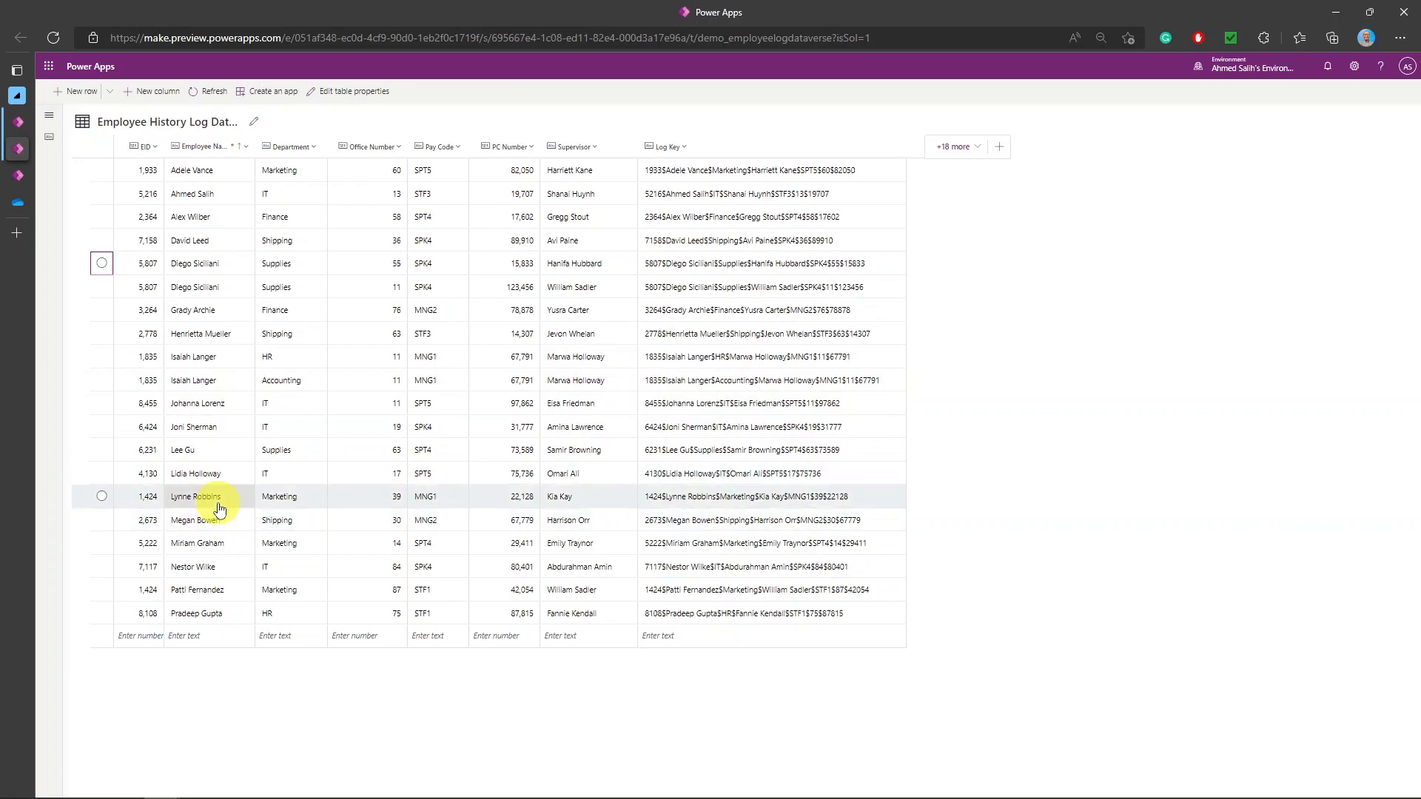
# Step: Select the three log records of the employees deleted from the Excel table to check that they are still logged
pyautogui.click(98, 501)
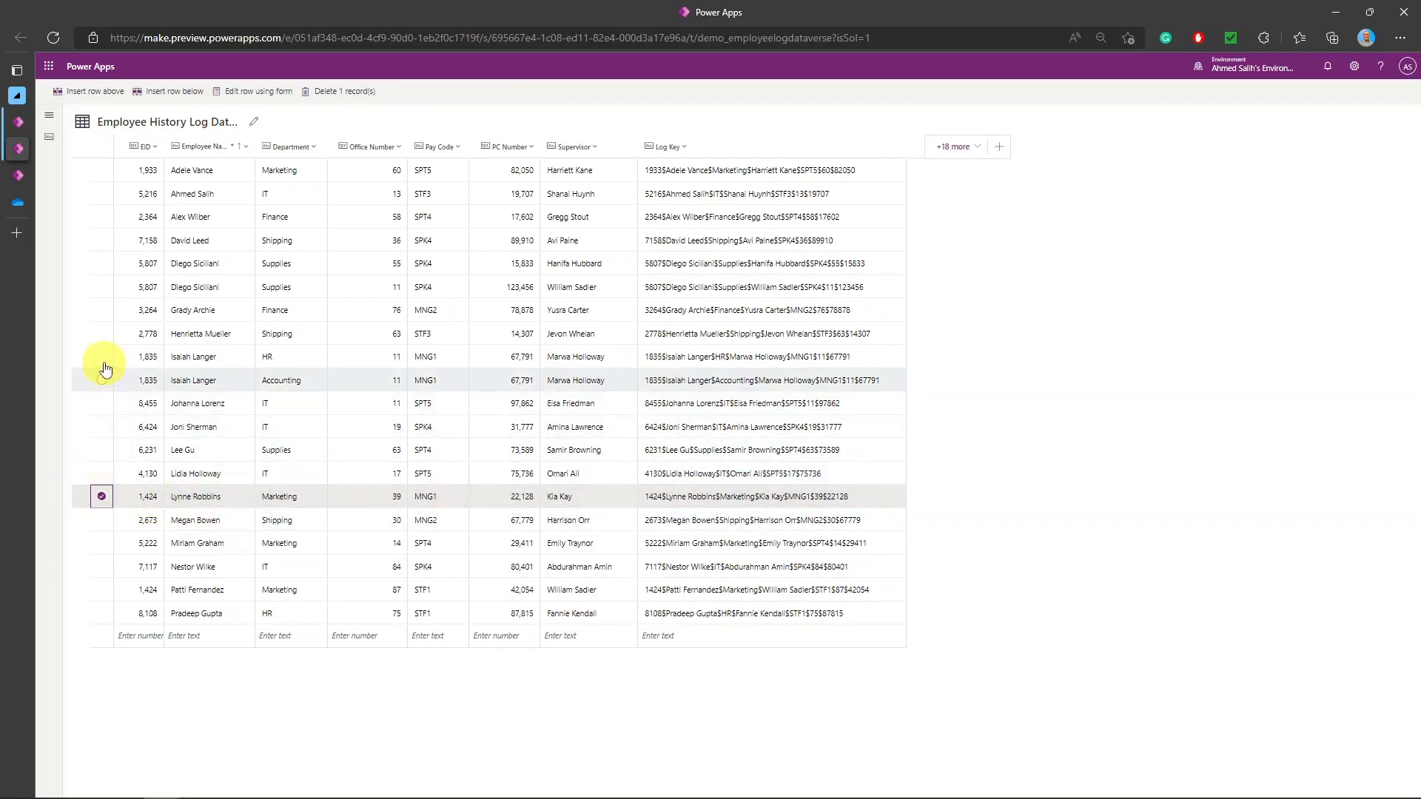
pyautogui.click(101, 404)
pyautogui.click(103, 196)
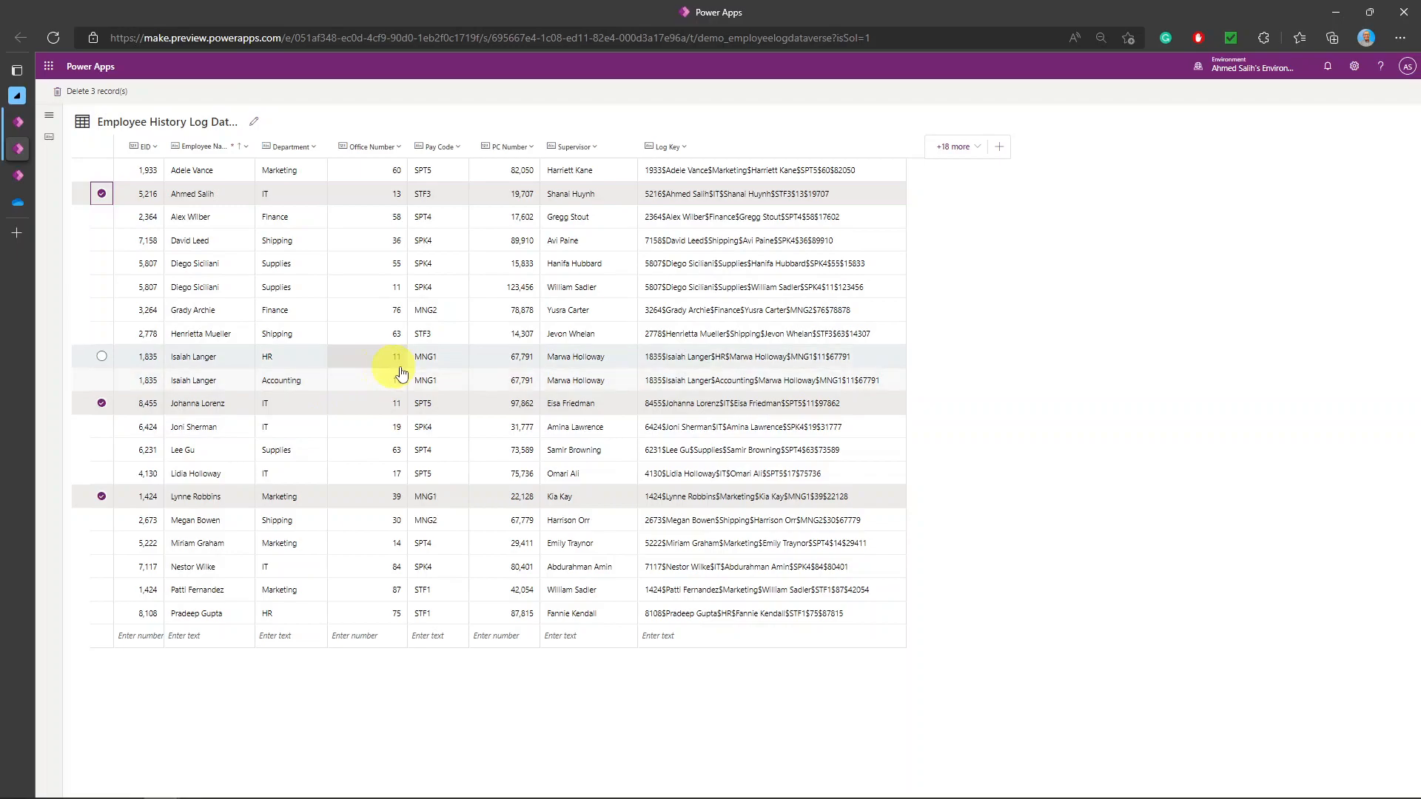
# Step: Show the existing Created On column in the Employee History Log Dataverse table
pyautogui.click(978, 150)
pyautogui.scroll(-3, 915, 361)
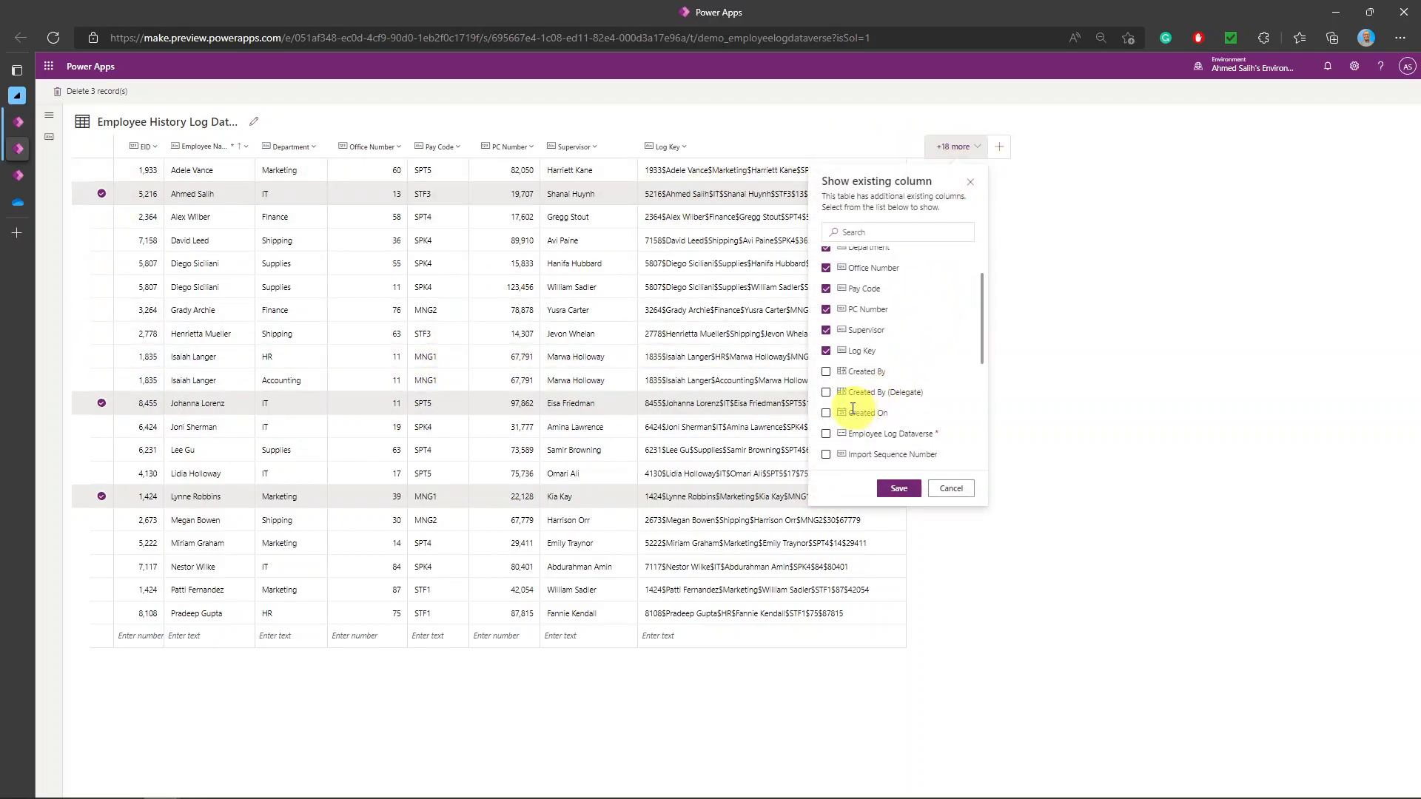
pyautogui.click(826, 413)
pyautogui.click(898, 492)
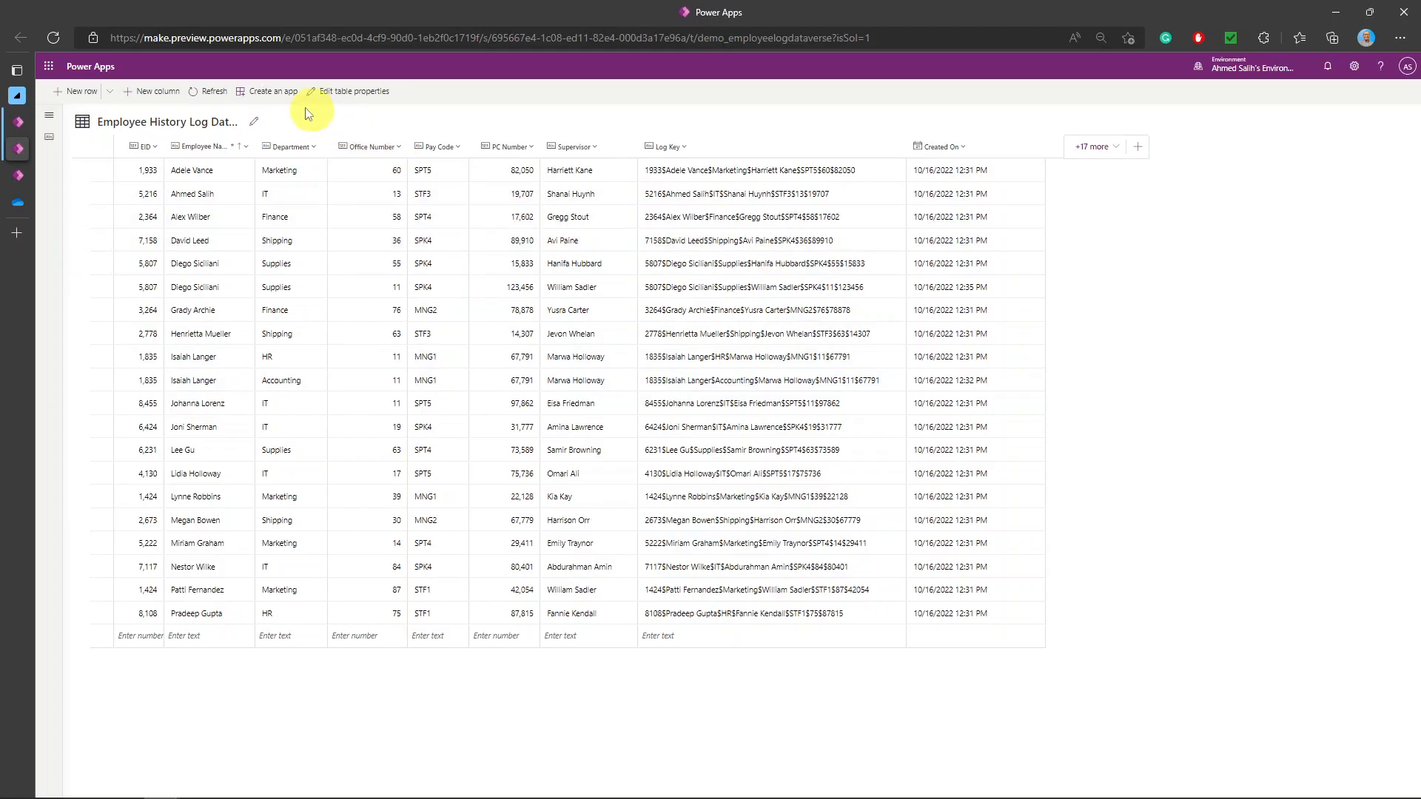
# Step: Refresh the log table's data and check the last refresh time of the Employee HR History Log DataFlow
pyautogui.click(211, 91)
pyautogui.click(211, 91)
pyautogui.click(18, 123)
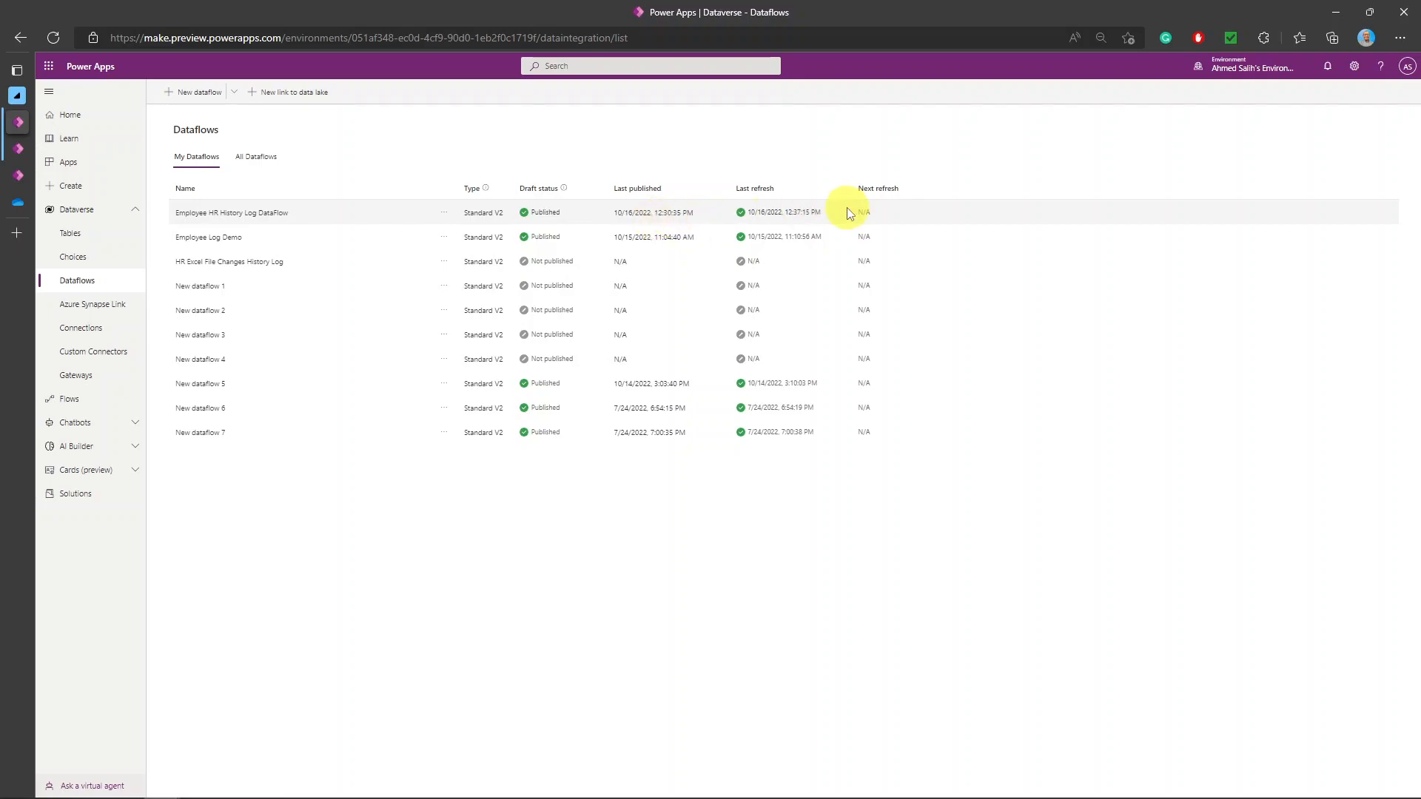
pyautogui.click(26, 148)
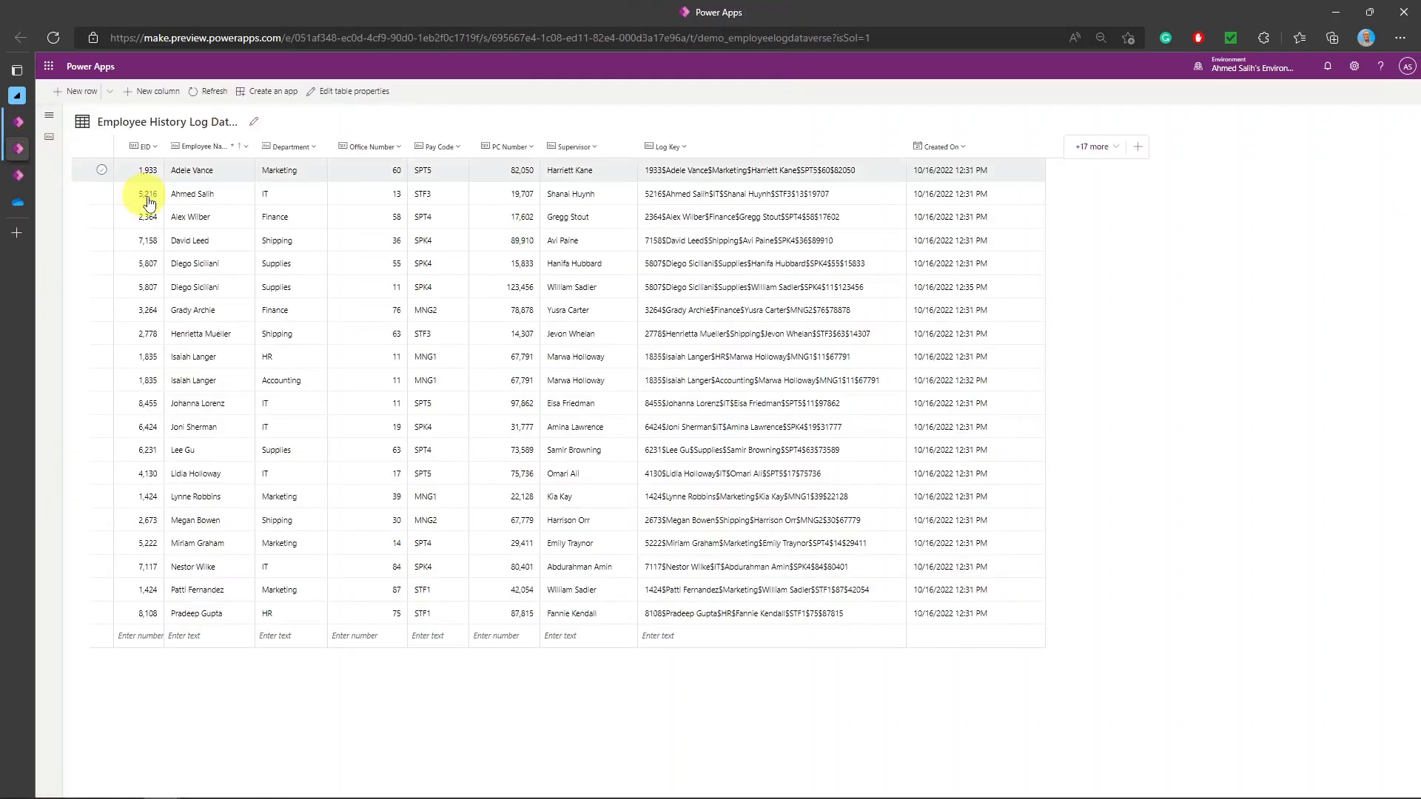
# Step: Select the log records of the three employees deleted from Excel and examine their Created On times
pyautogui.click(102, 193)
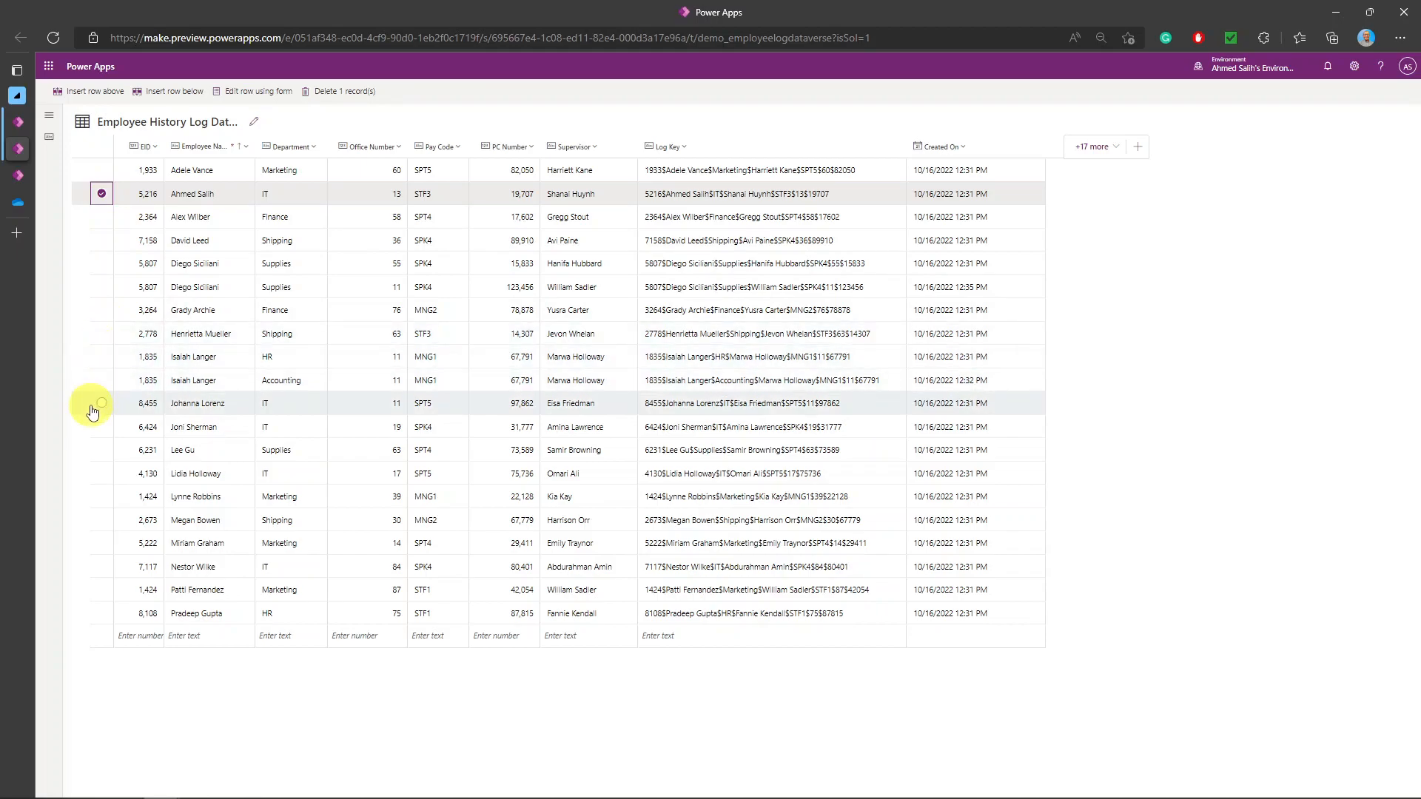
pyautogui.click(101, 405)
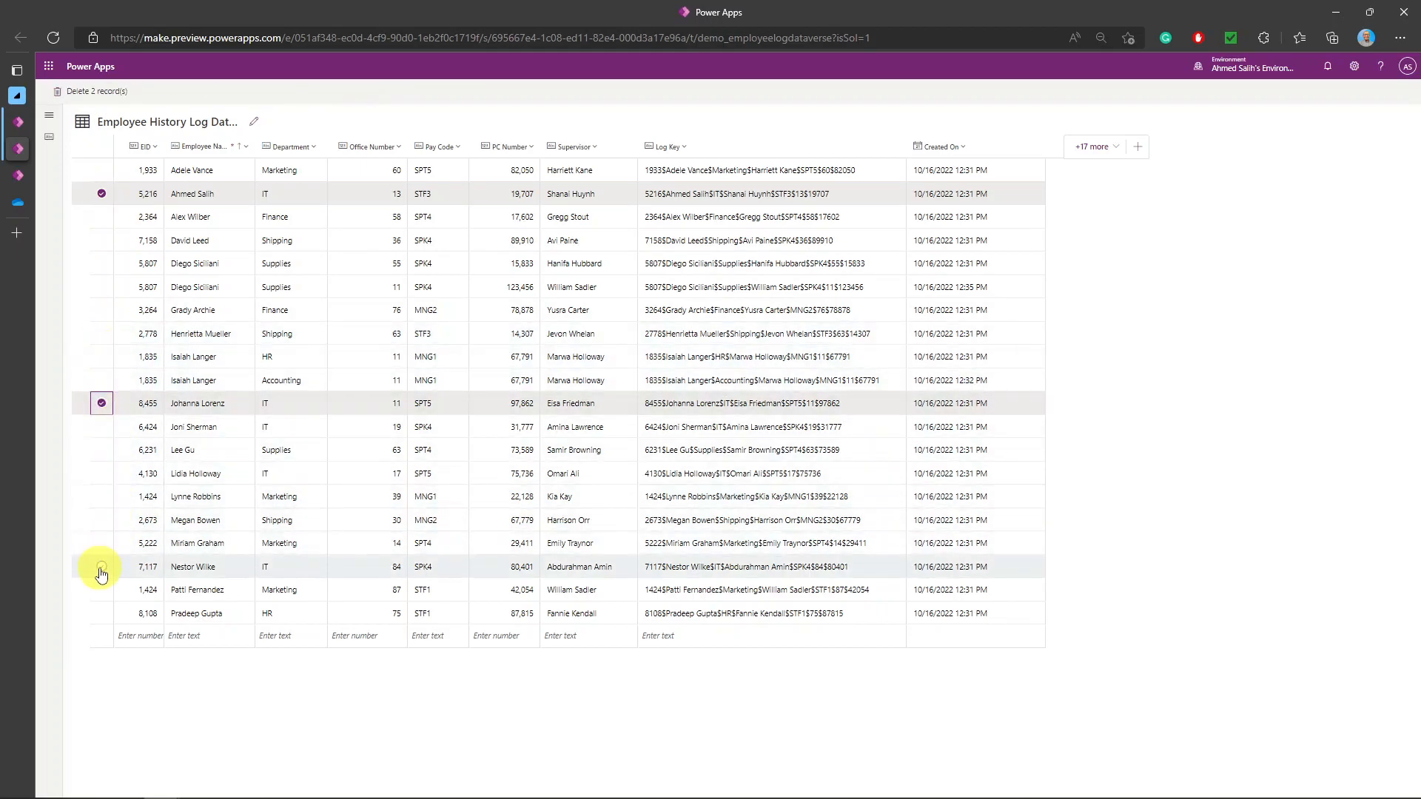
pyautogui.click(101, 496)
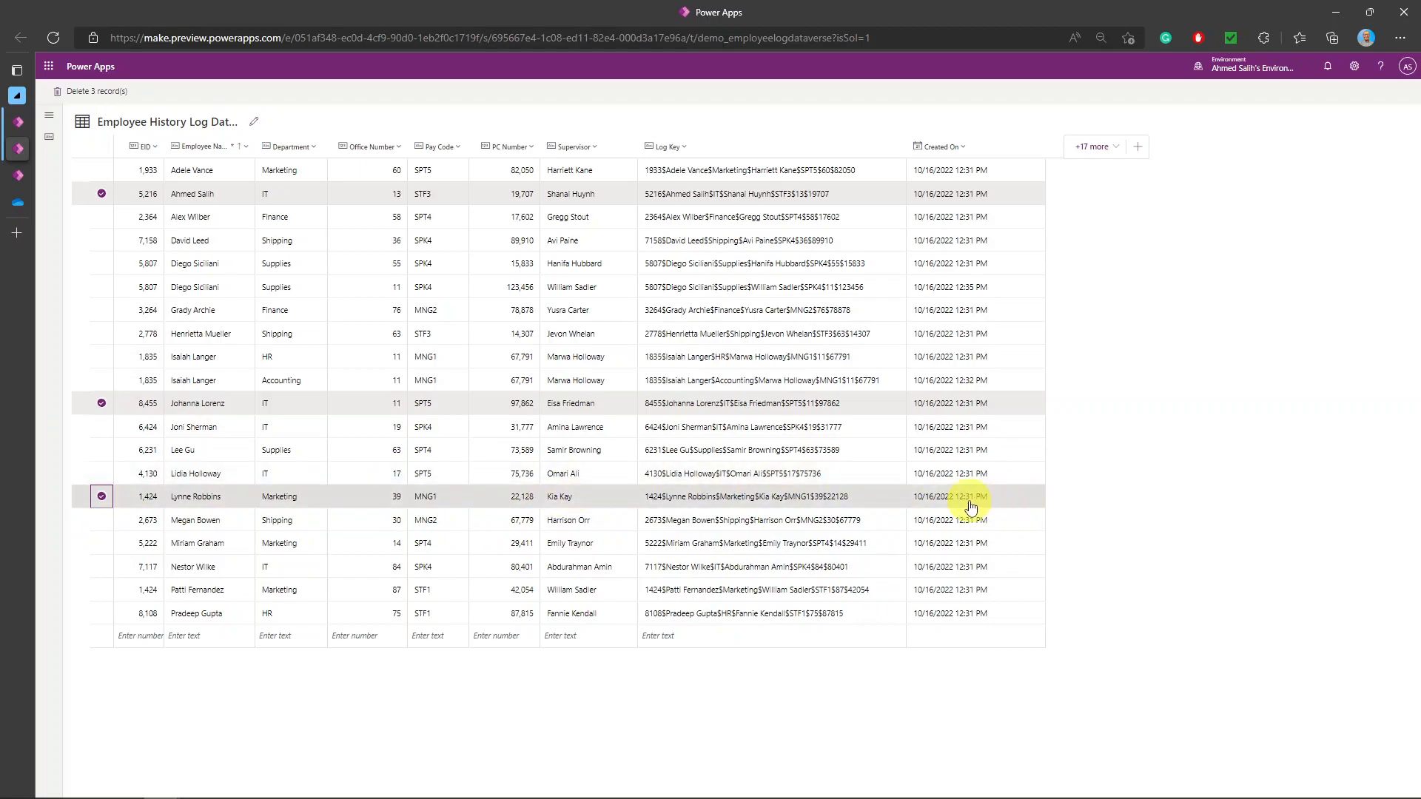
# Step: Open Employee Info HR.xlsx from OneDrive to review the duplicated row, and select that employee's record in the log table to compare
pyautogui.click(23, 207)
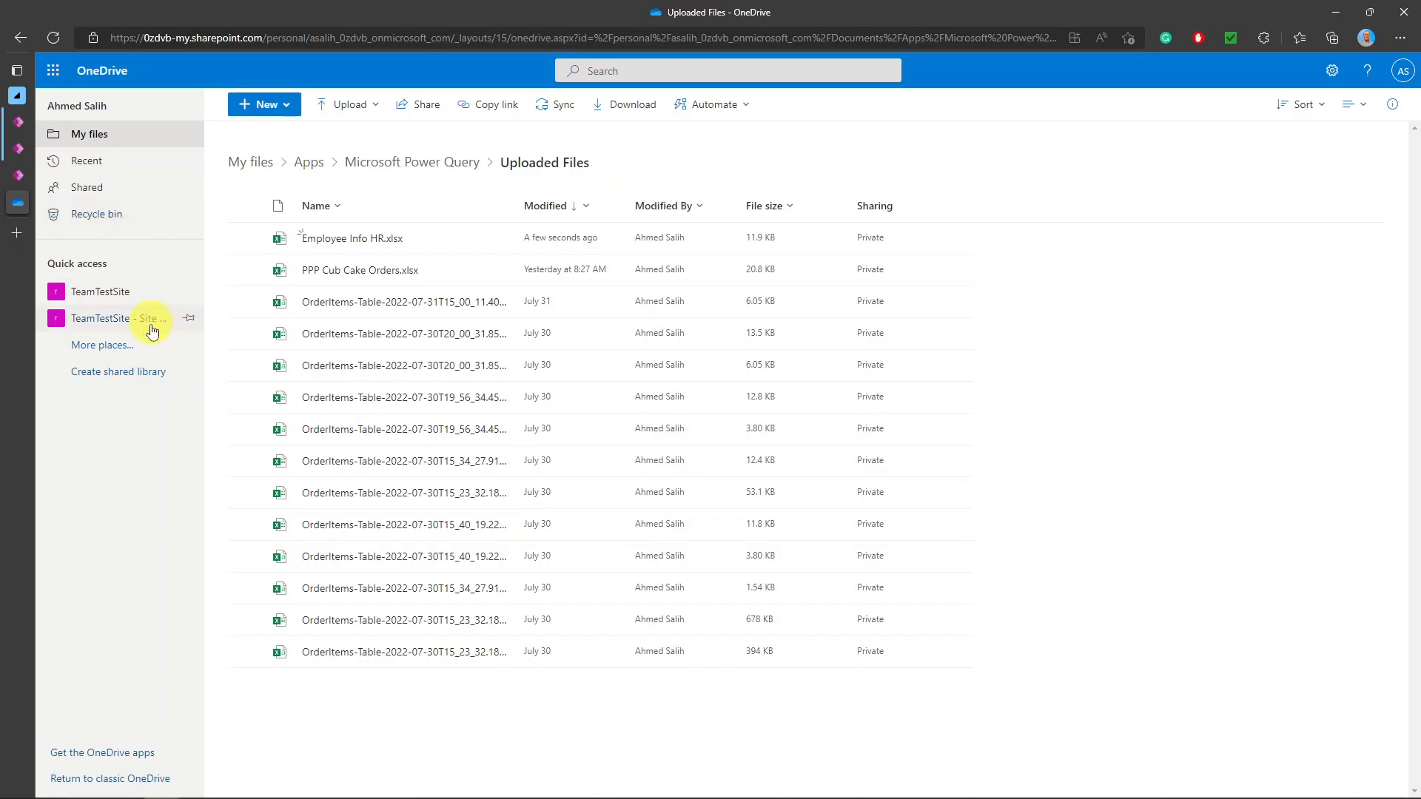
pyautogui.click(330, 237)
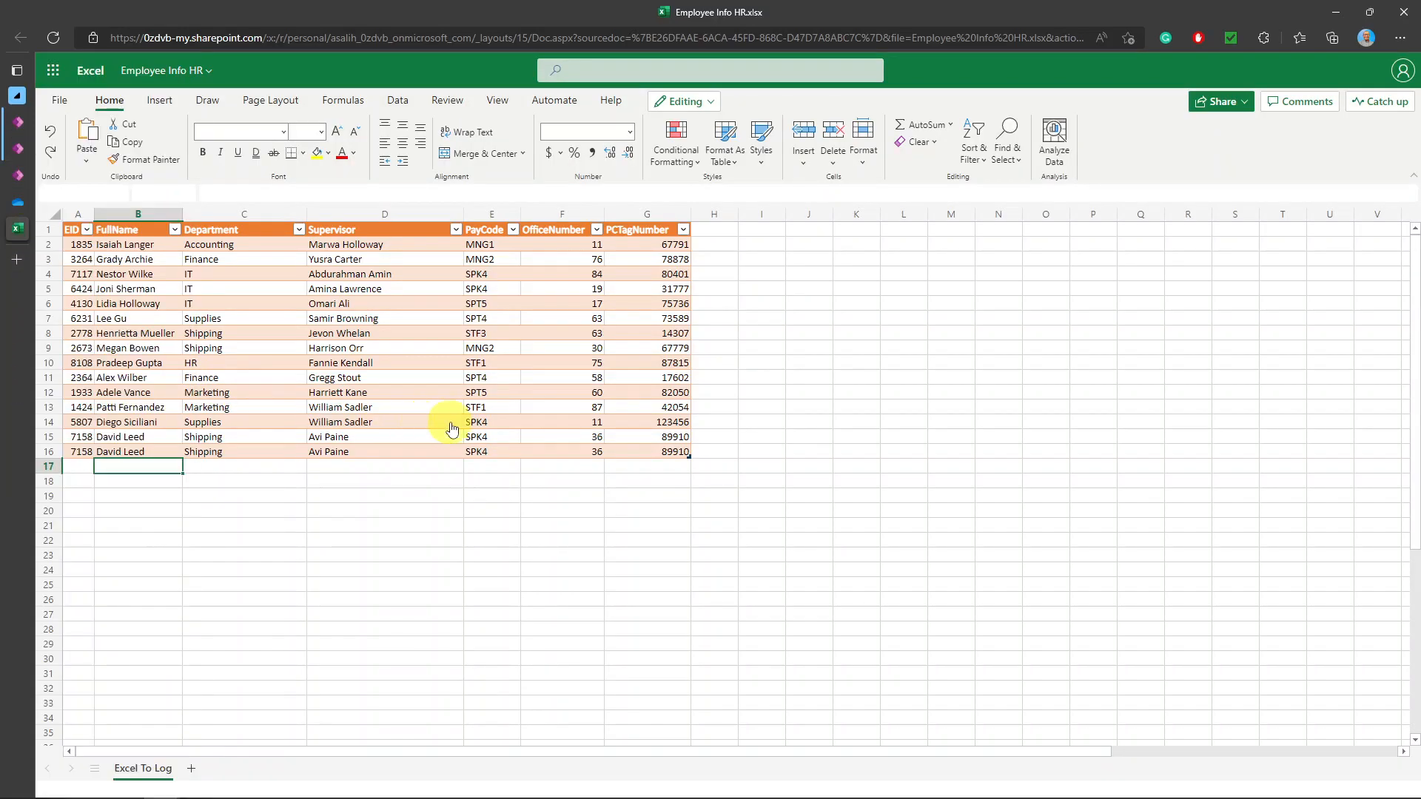
pyautogui.click(25, 152)
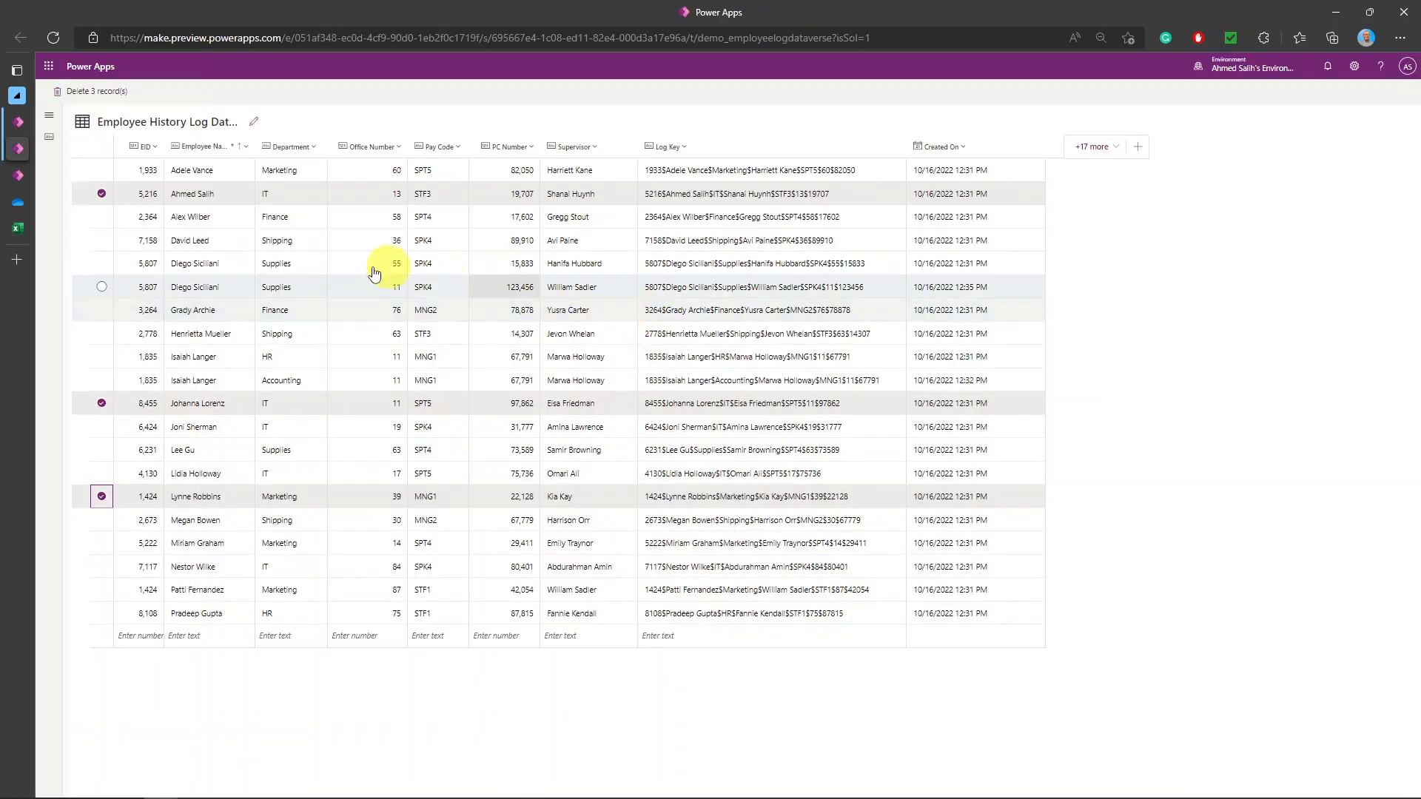
pyautogui.click(103, 242)
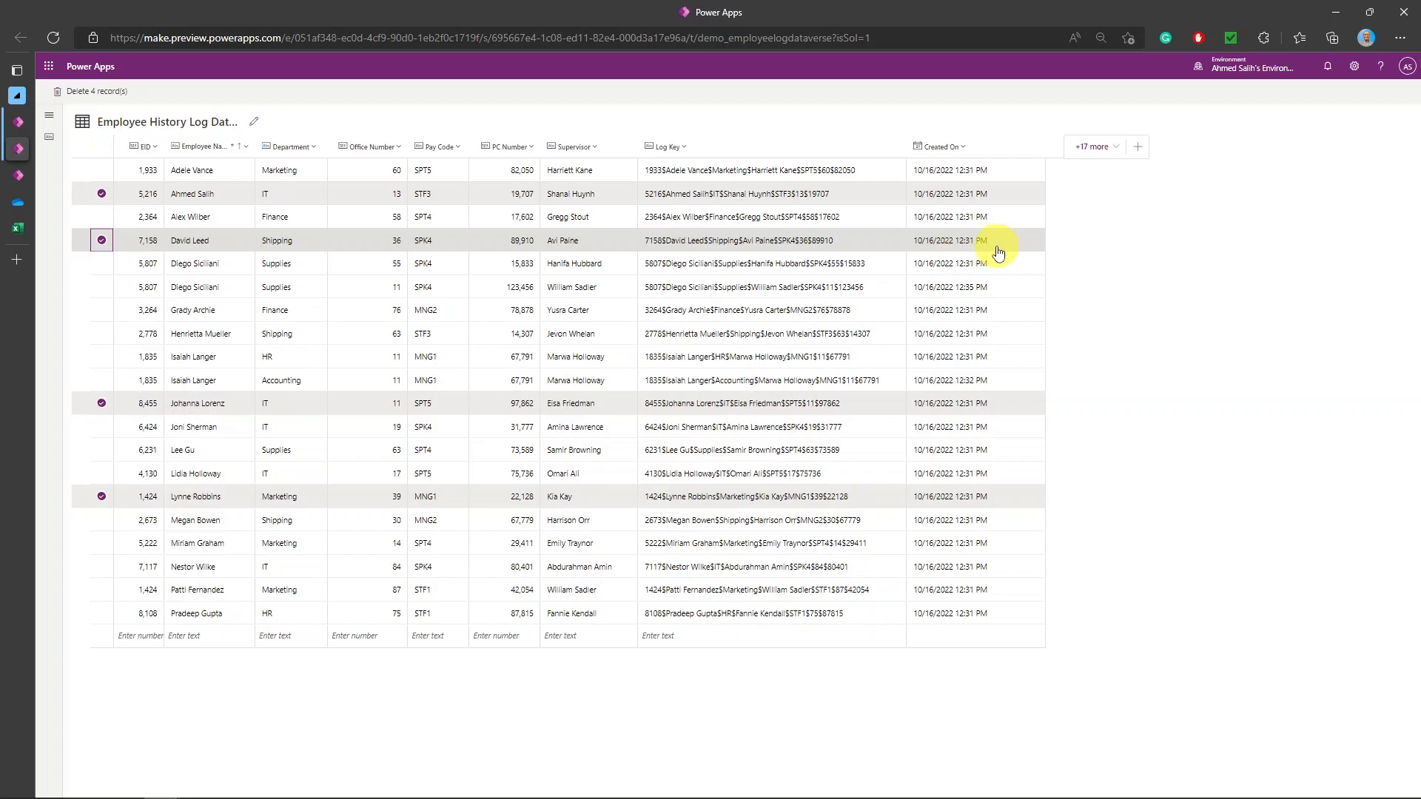
# Step: Clear the selection of all four marked records in the log table
pyautogui.click(100, 195)
pyautogui.click(101, 240)
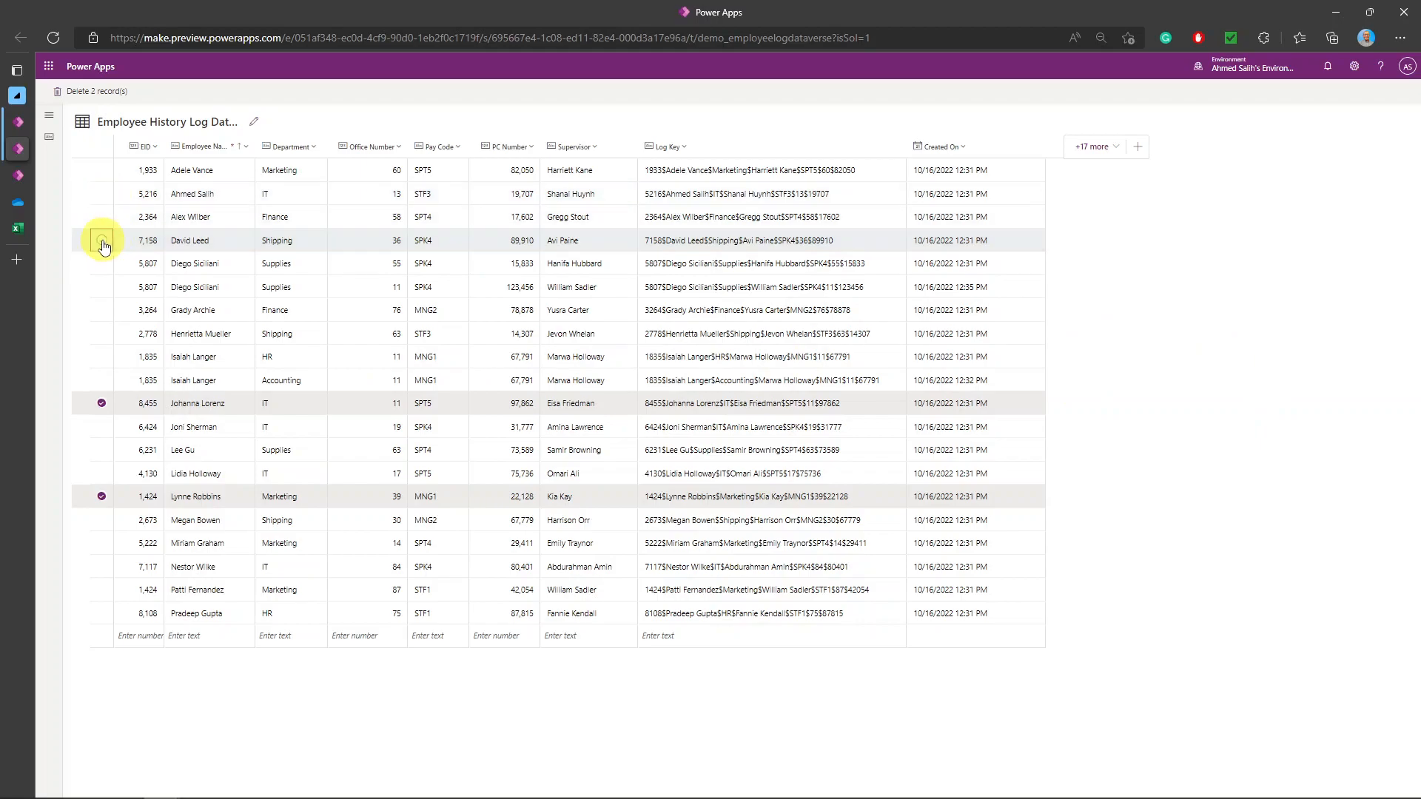
pyautogui.click(101, 403)
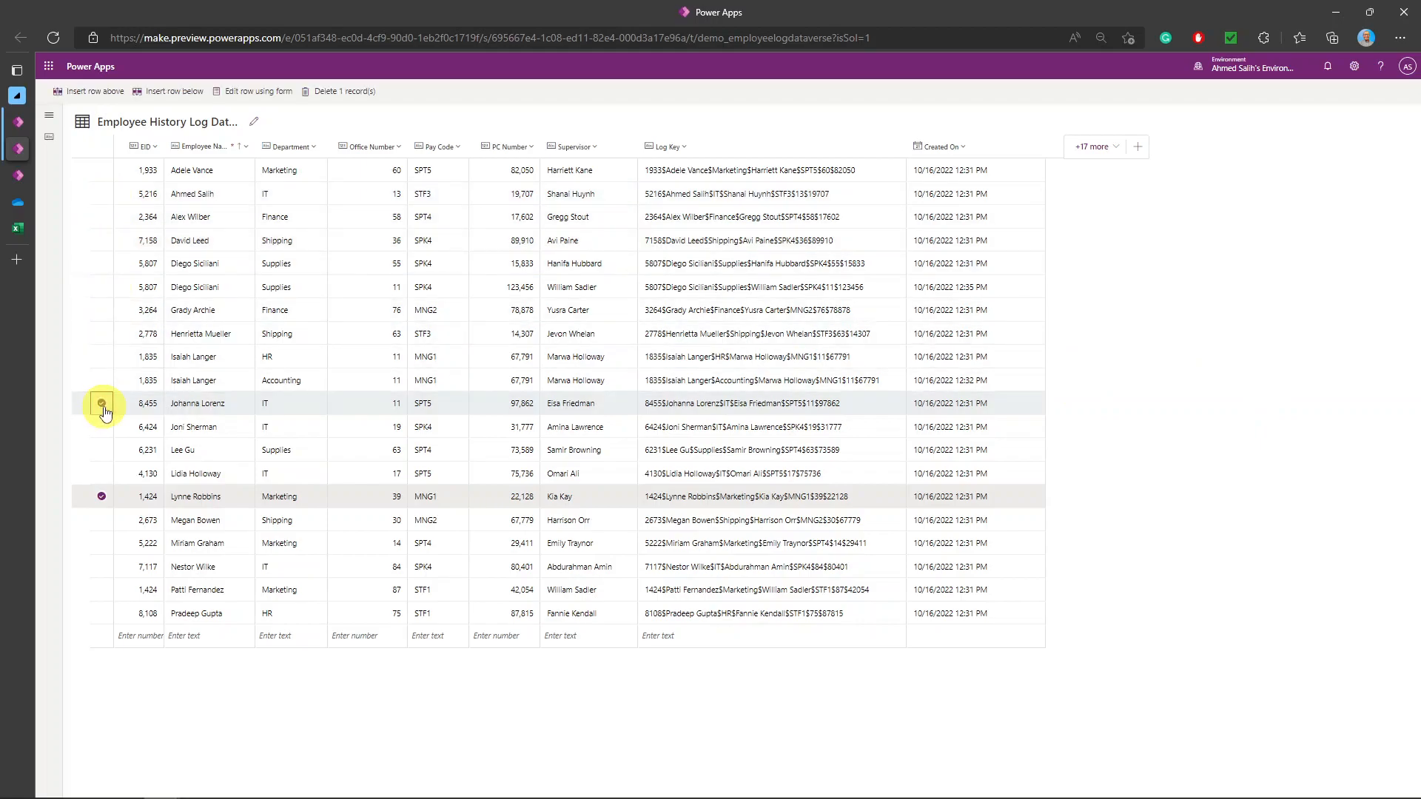
pyautogui.click(103, 502)
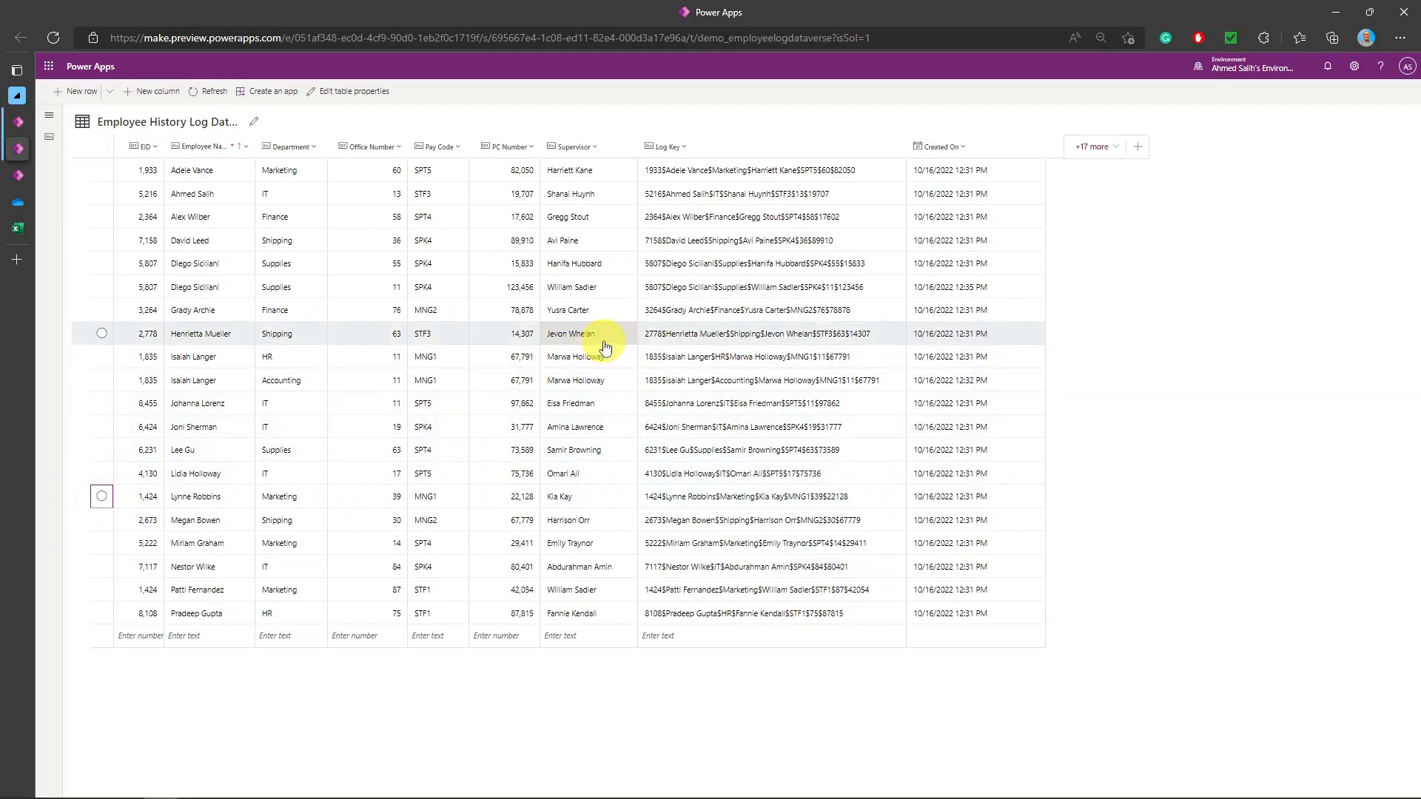